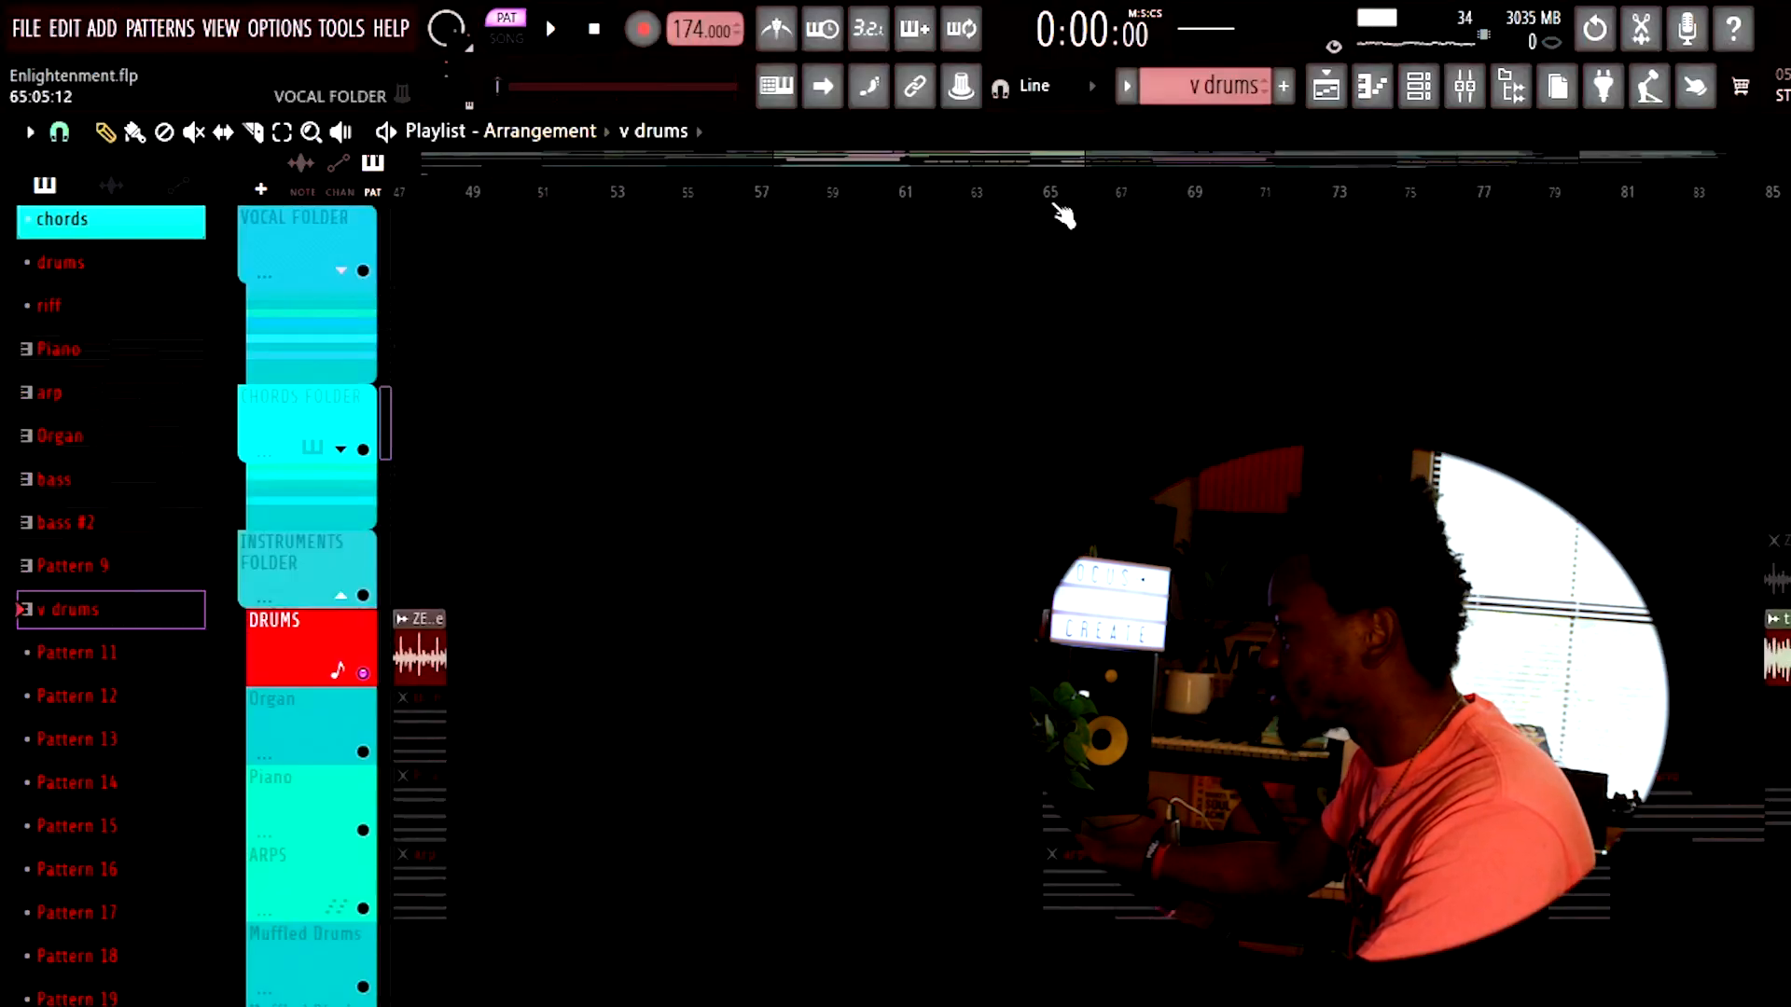
- Play the soloed DRUMS track from bar 65
click(1048, 190)
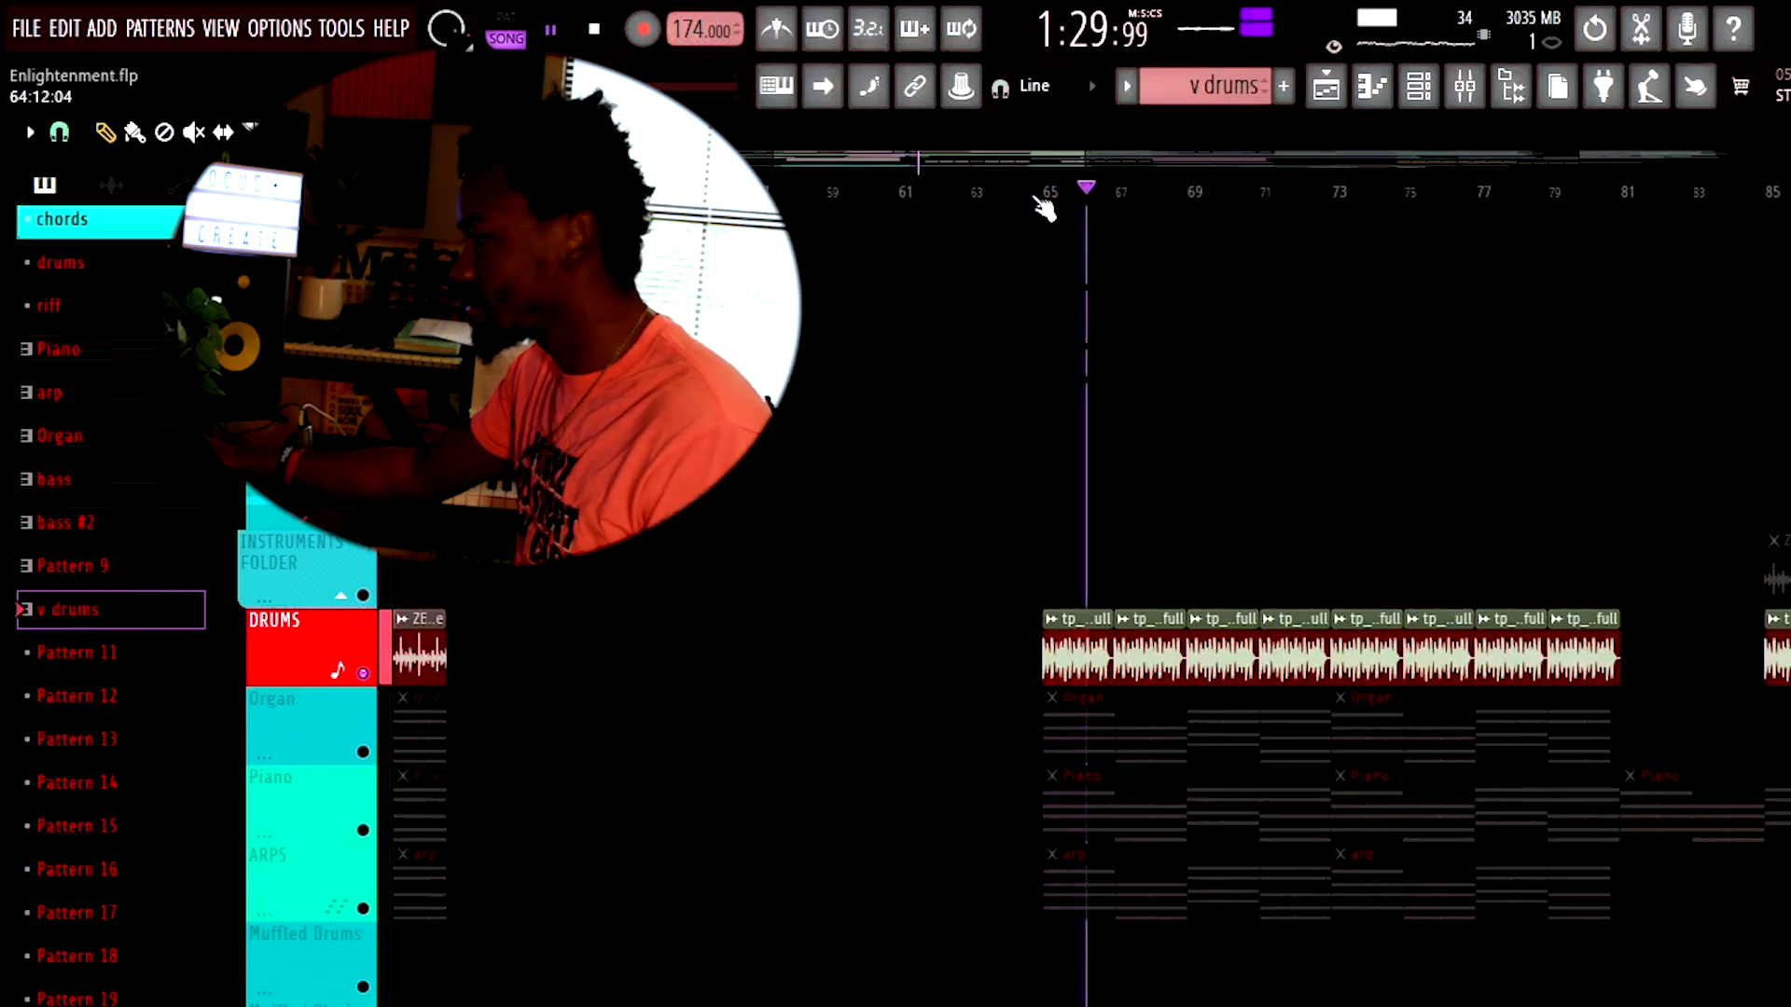
key(space)
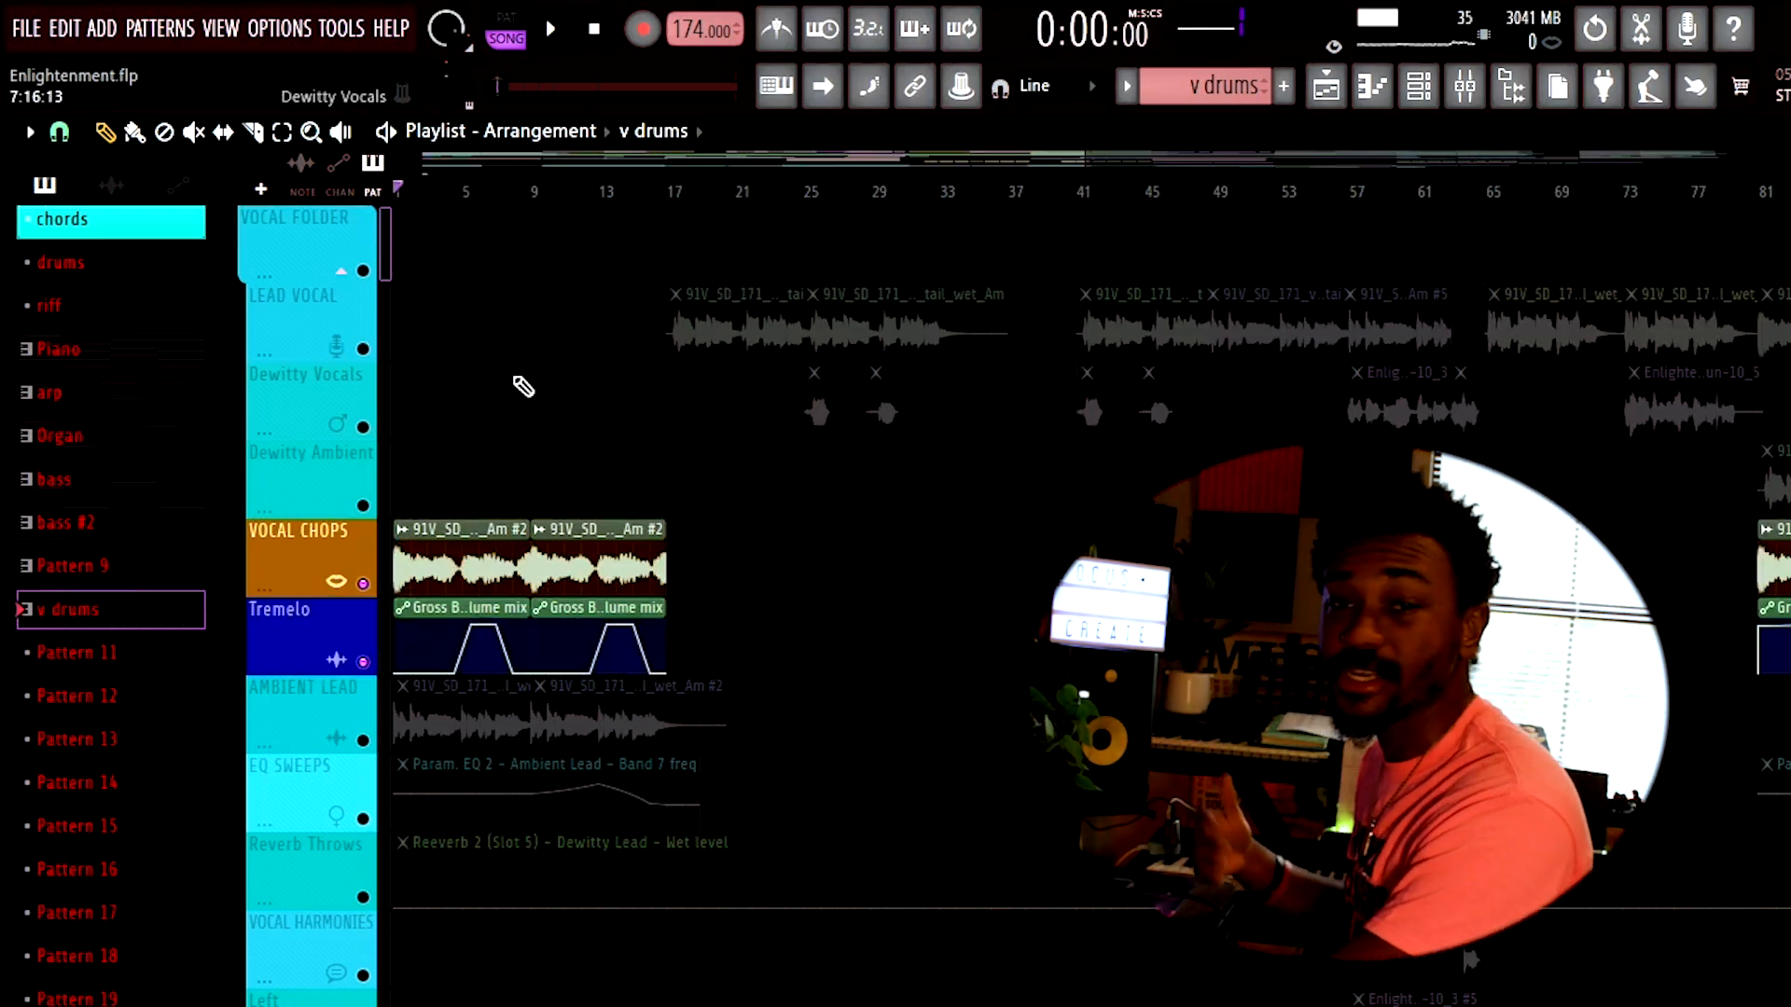
- Play the vocal chops with their tremolo from the start and unmute the AMBIENT LEAD track
key(space)
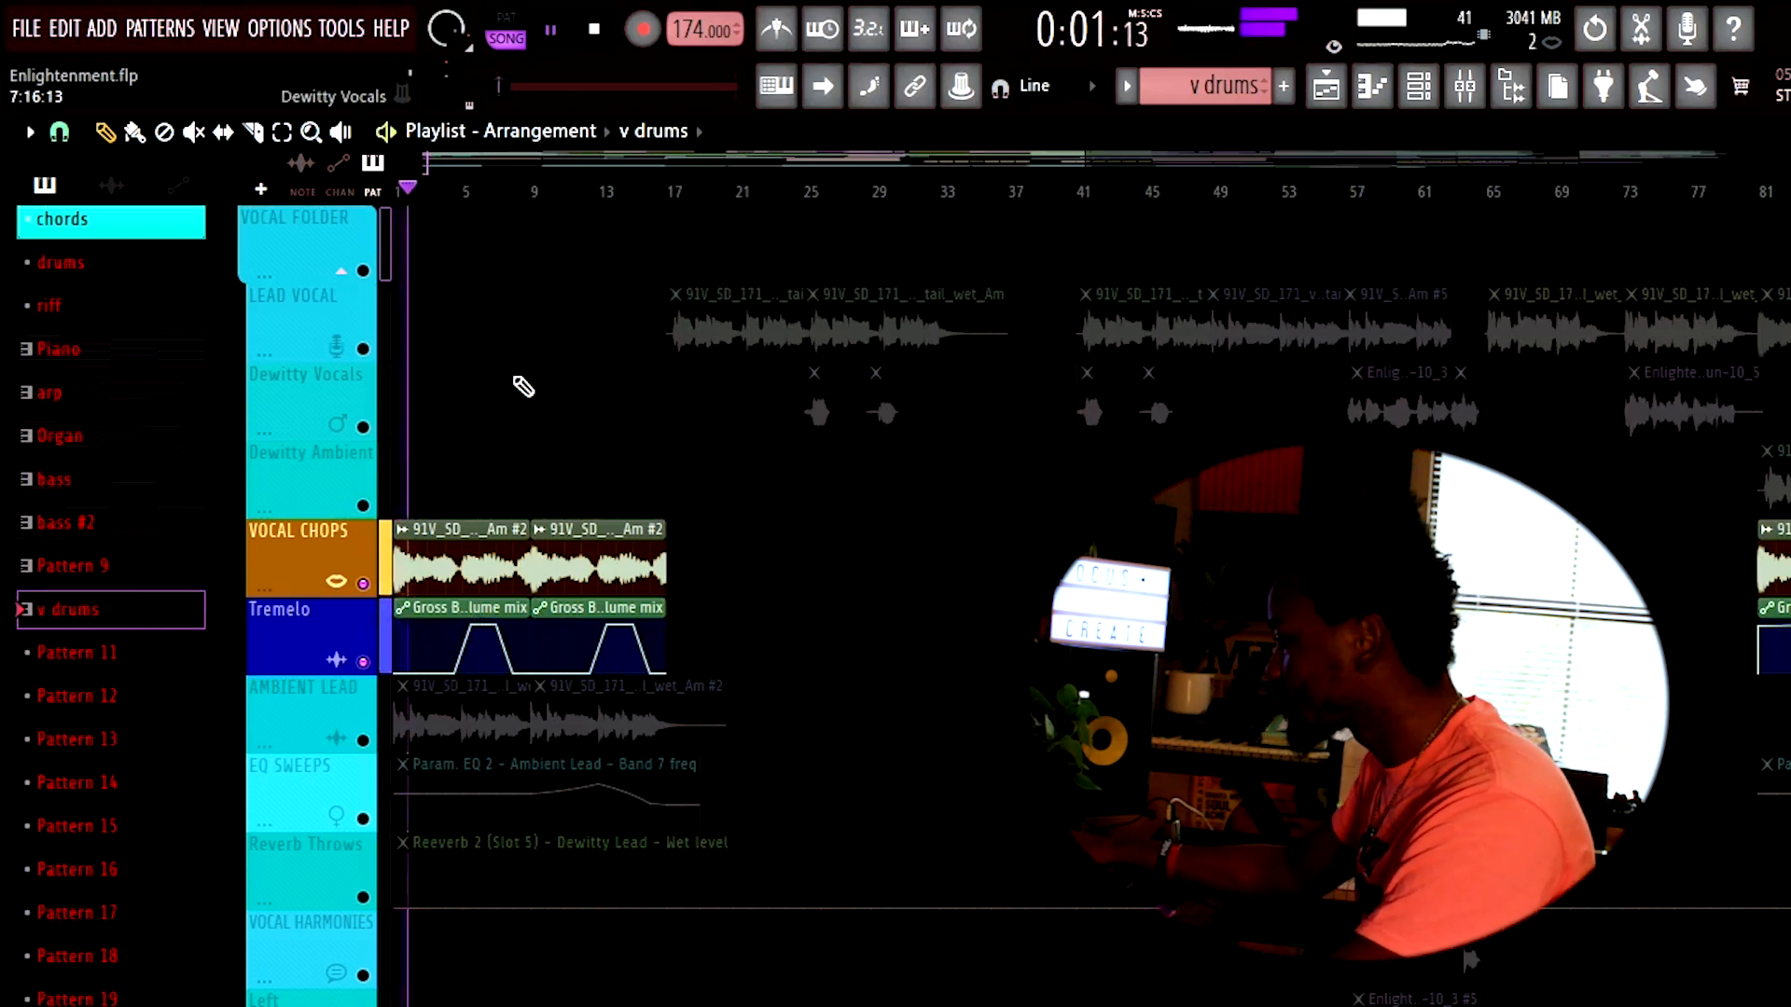
click(363, 741)
key(space)
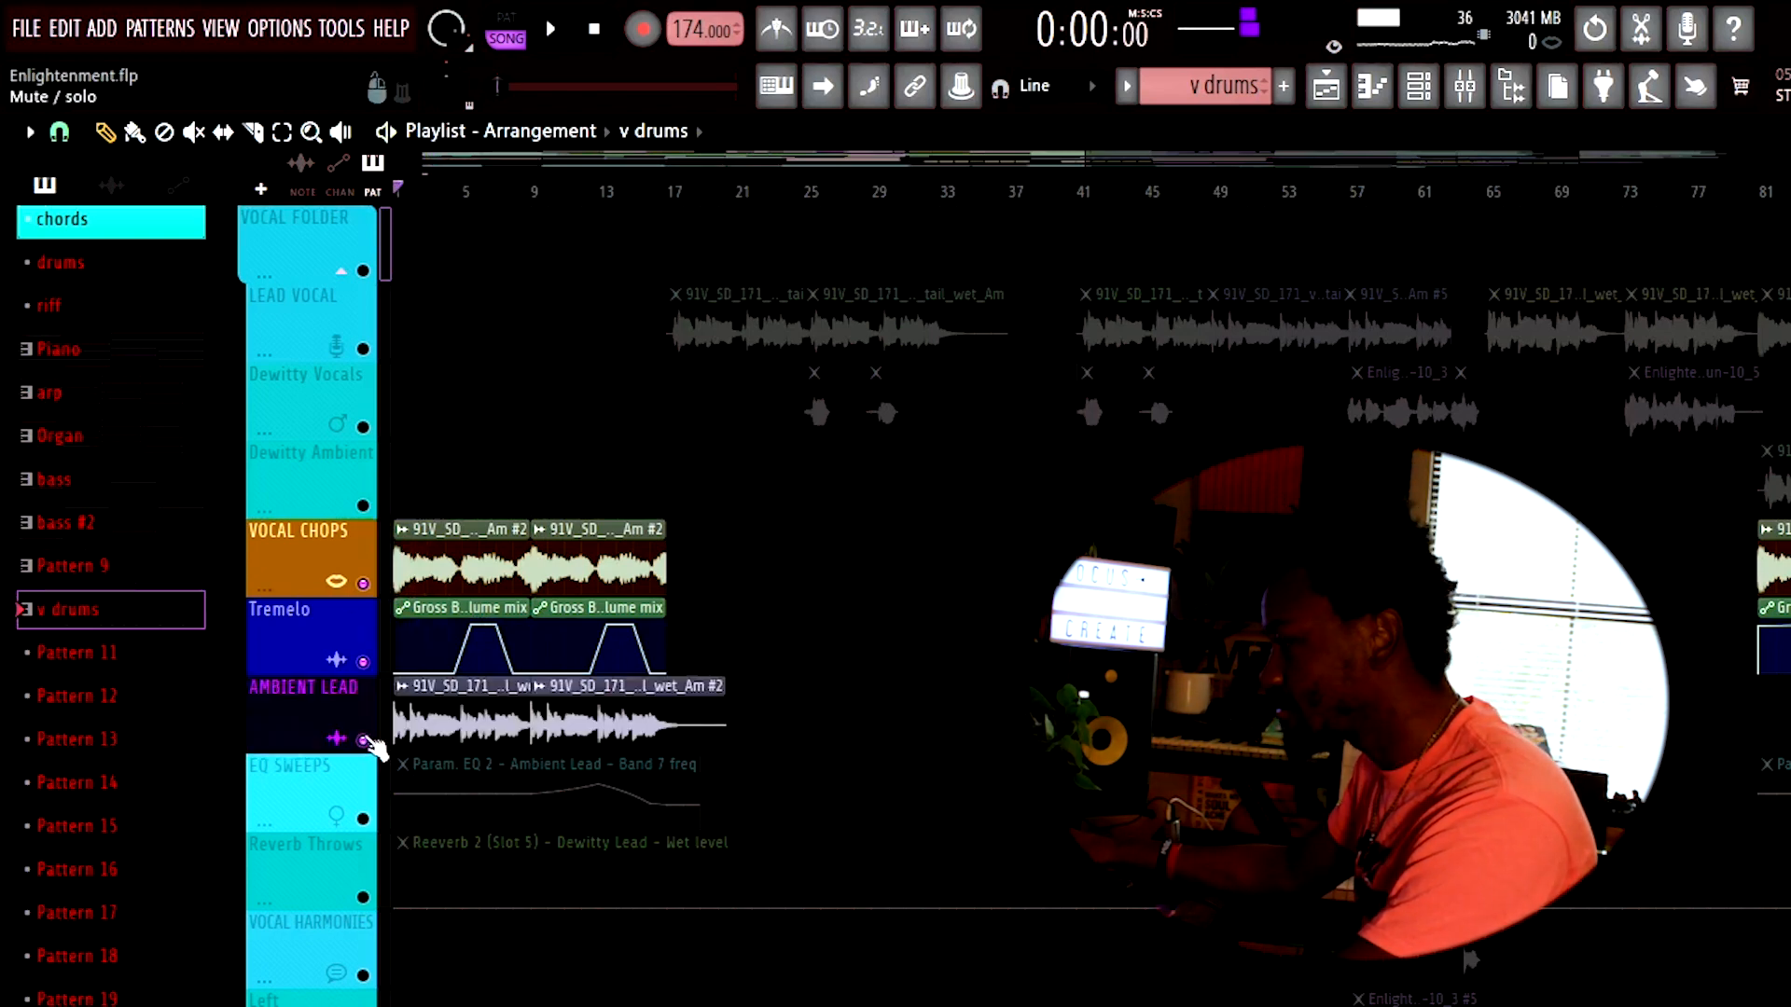
- Solo and play the AMBIENT LEAD track, and unmute VOCAL CHOPS and Tremelo alongside it
ctrl+click(363, 740)
key(space)
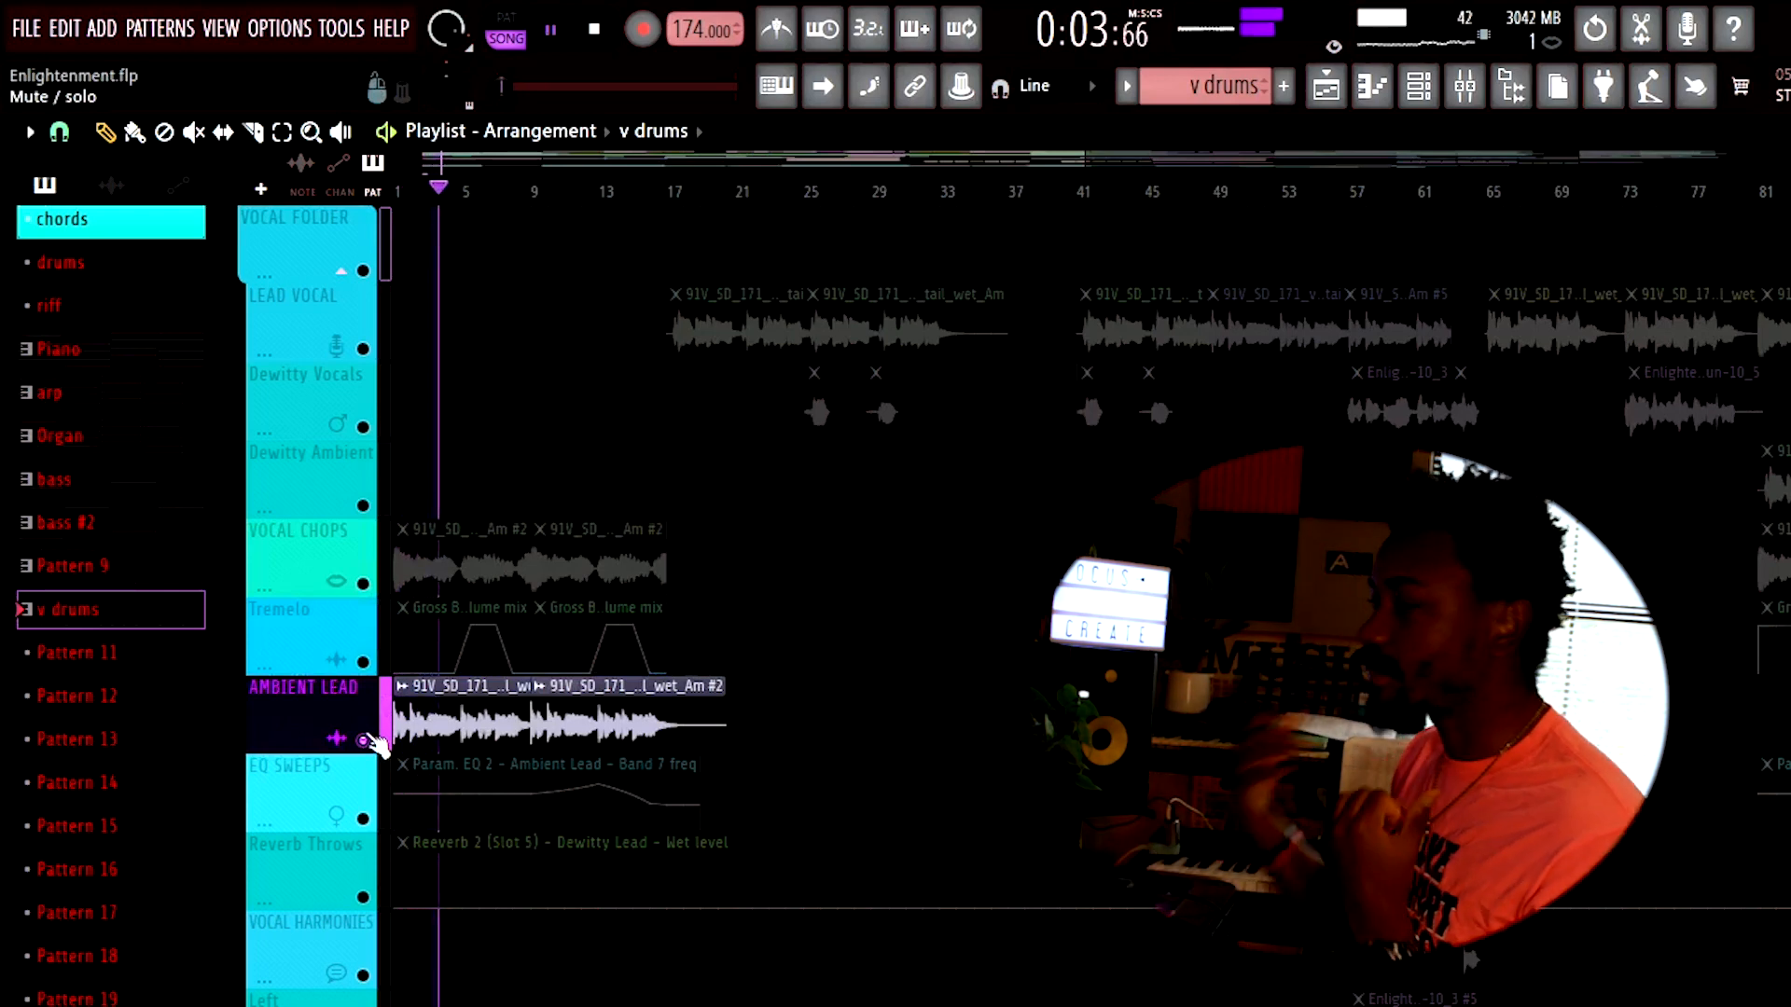
key(space)
click(362, 585)
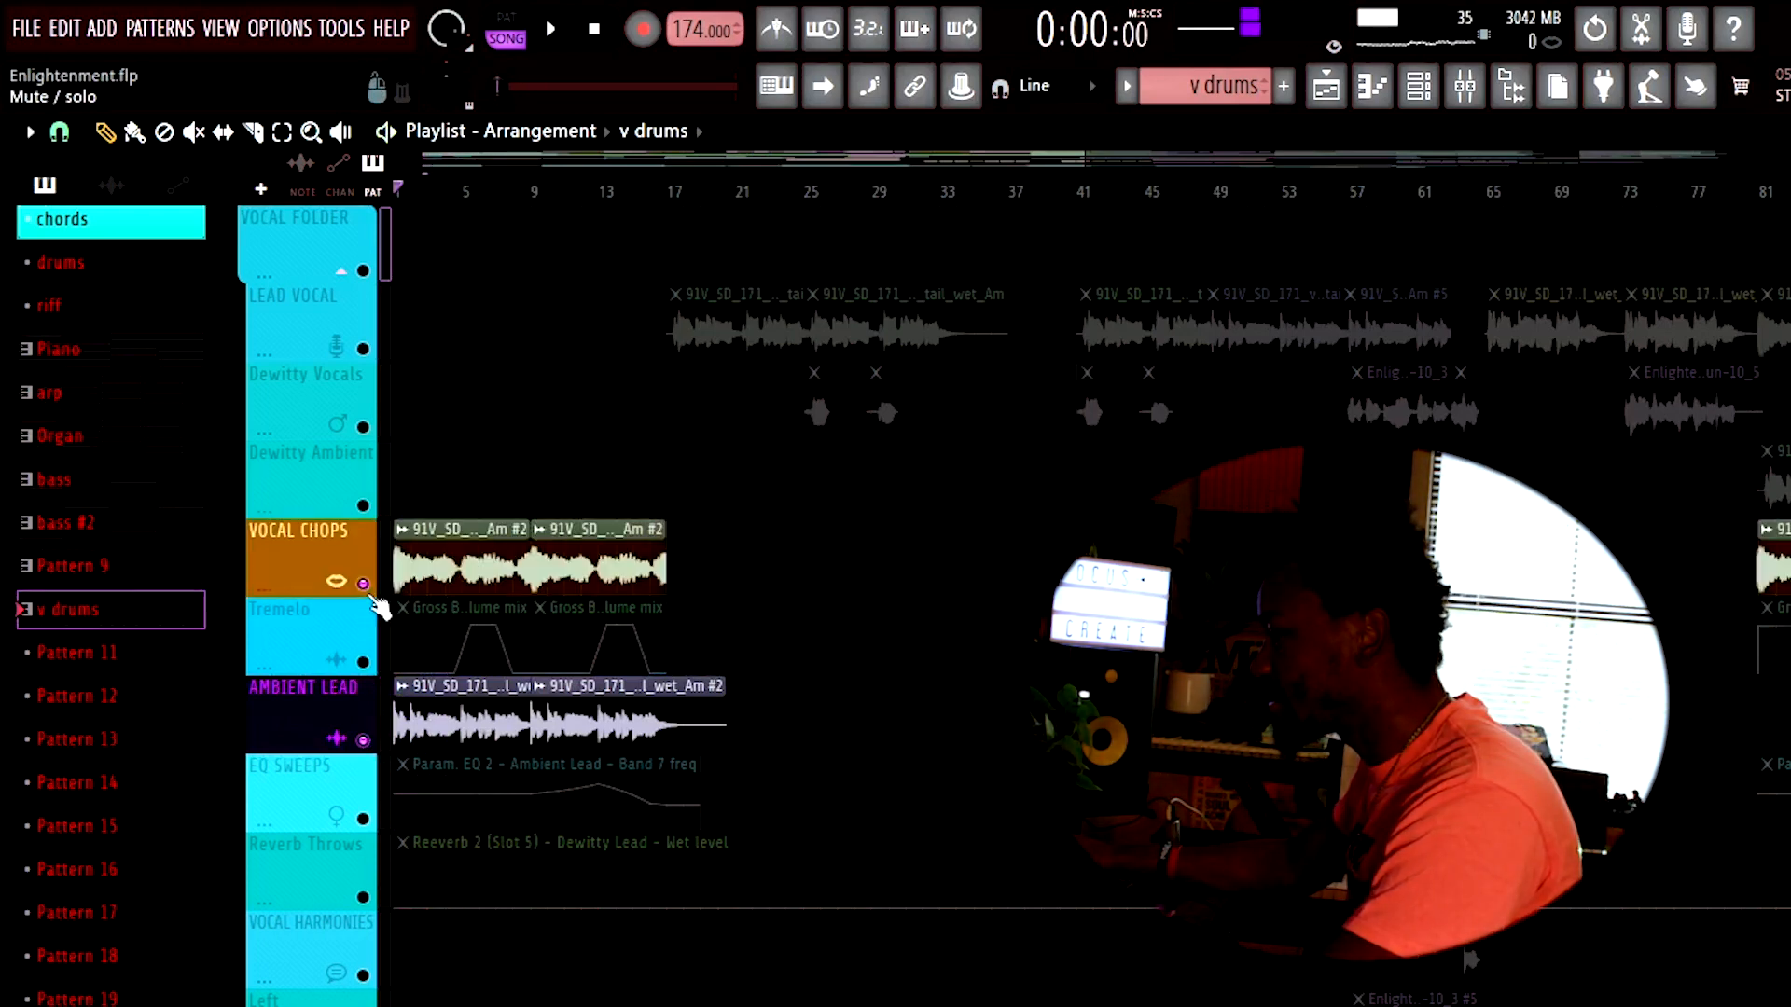
click(362, 661)
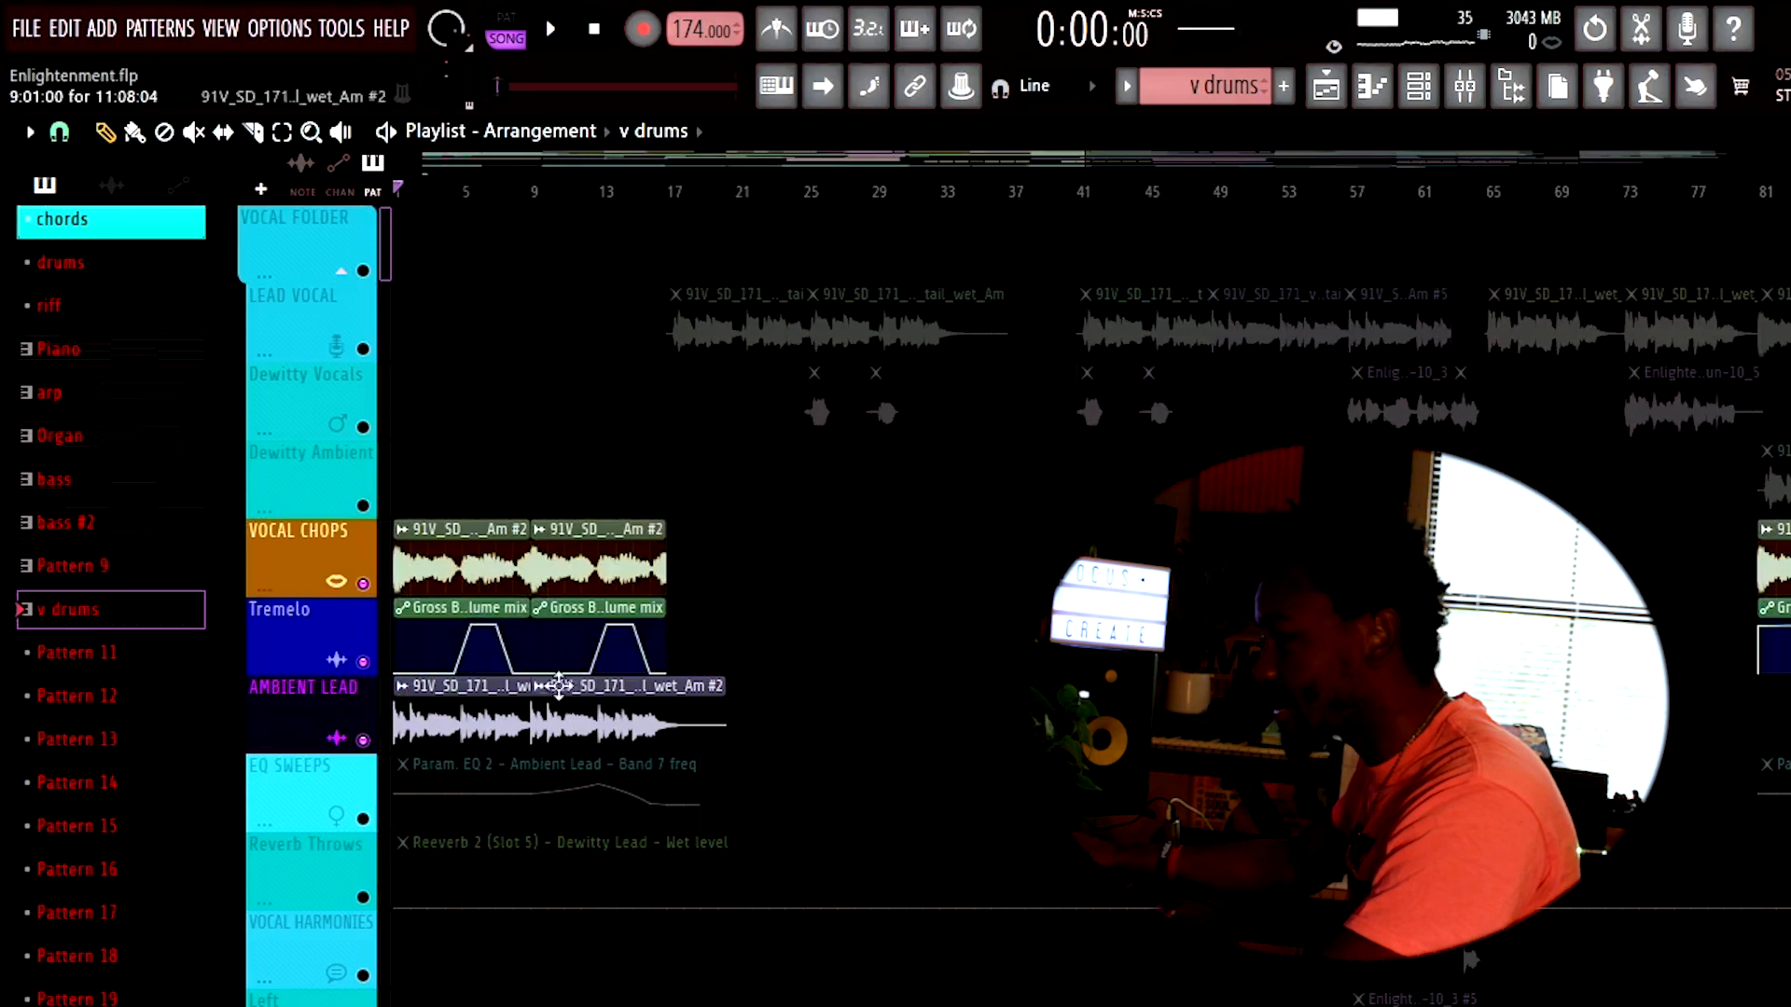
- Play the song while viewing the 1/2 Bt Gate pattern in the VOCAL CHOPS channel's Gross Beat, and return to the playlist
click(1465, 86)
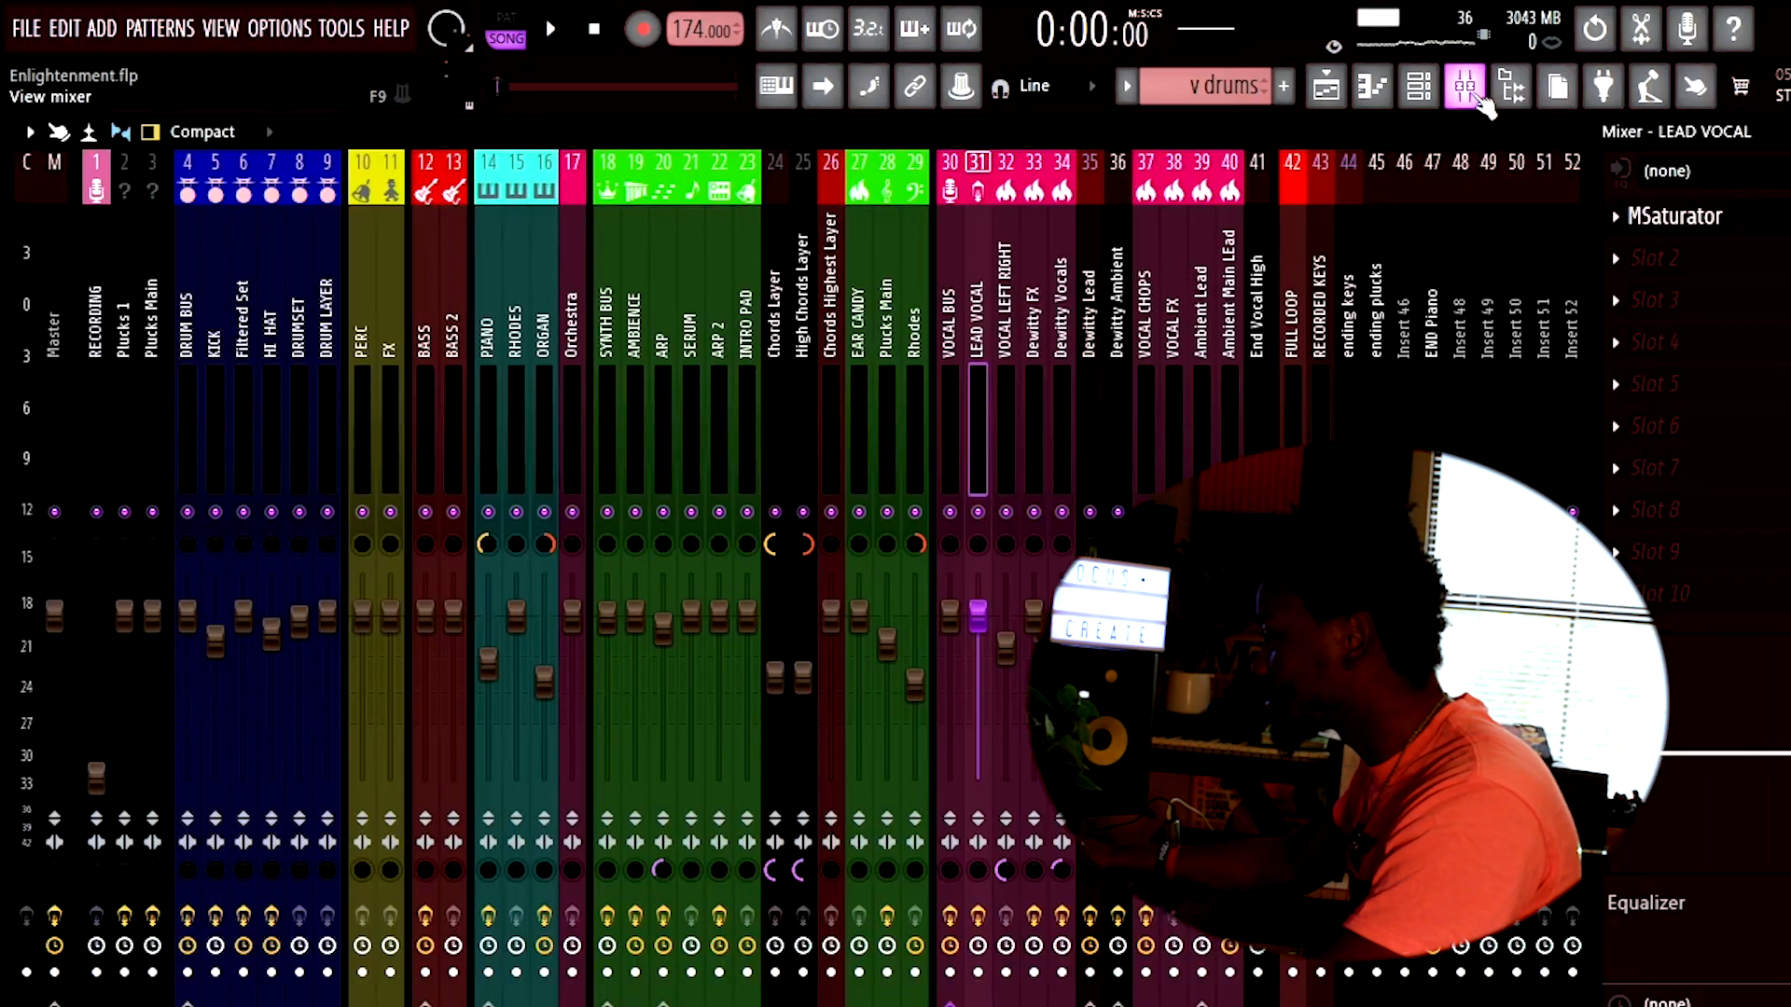
click(1343, 88)
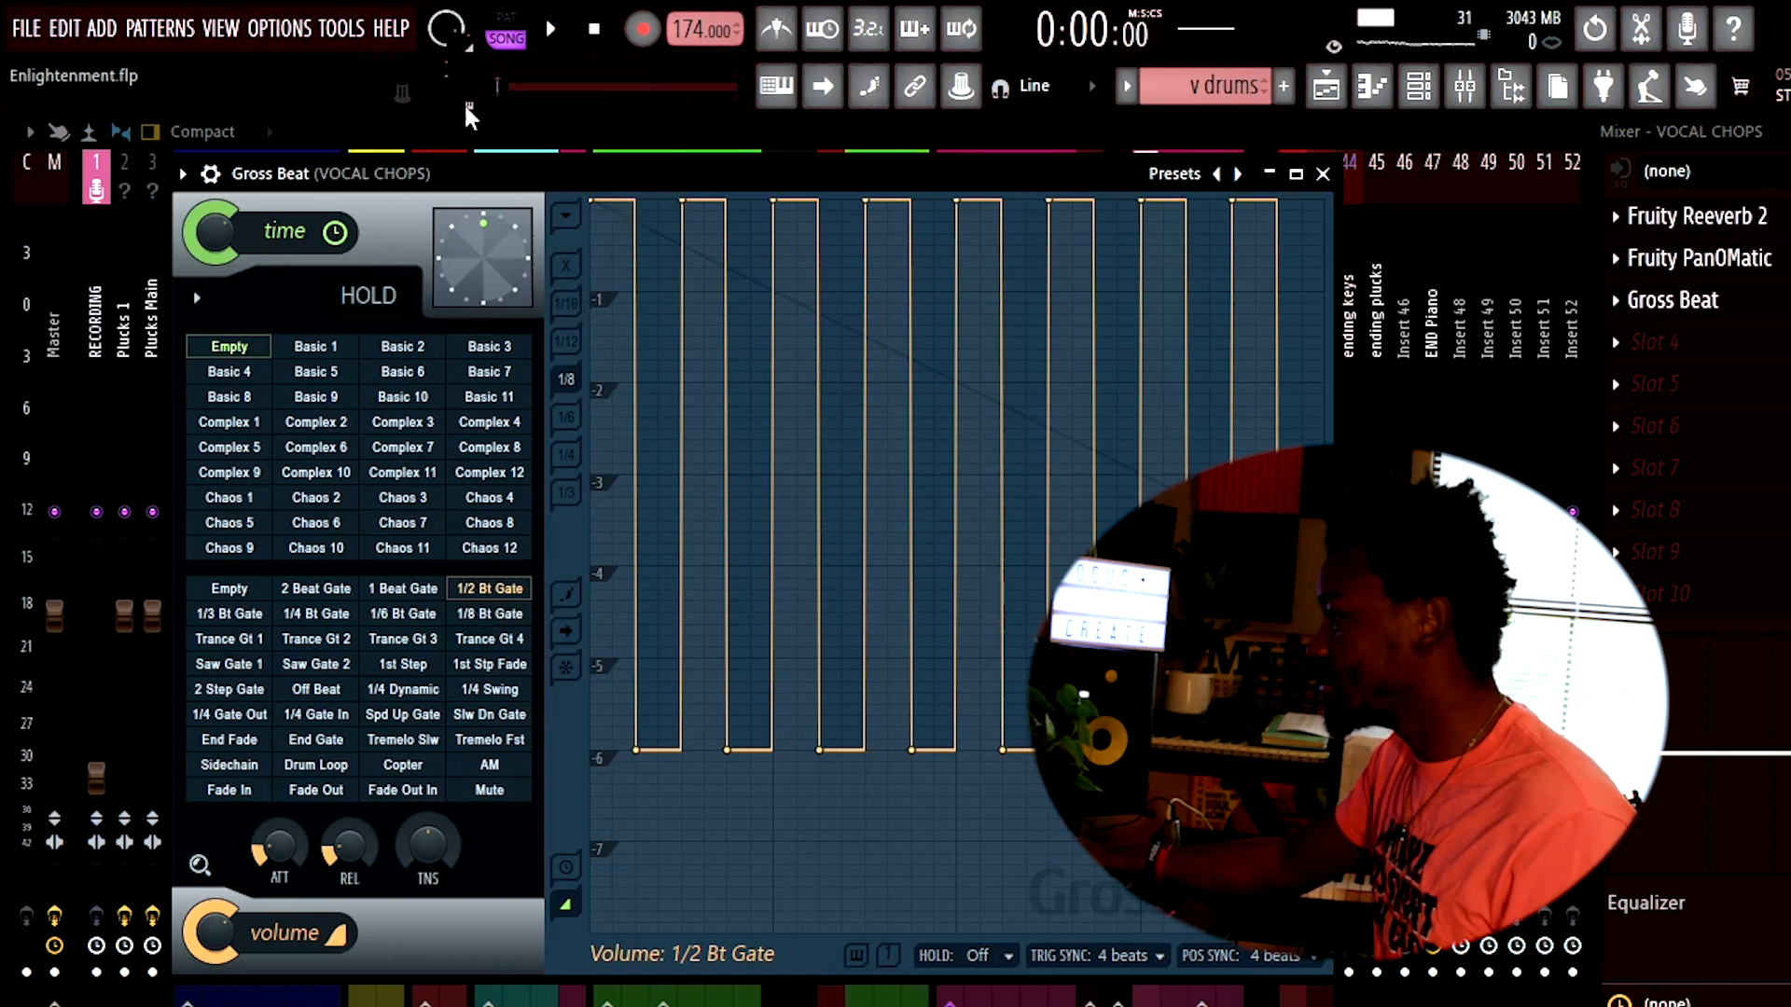
click(550, 31)
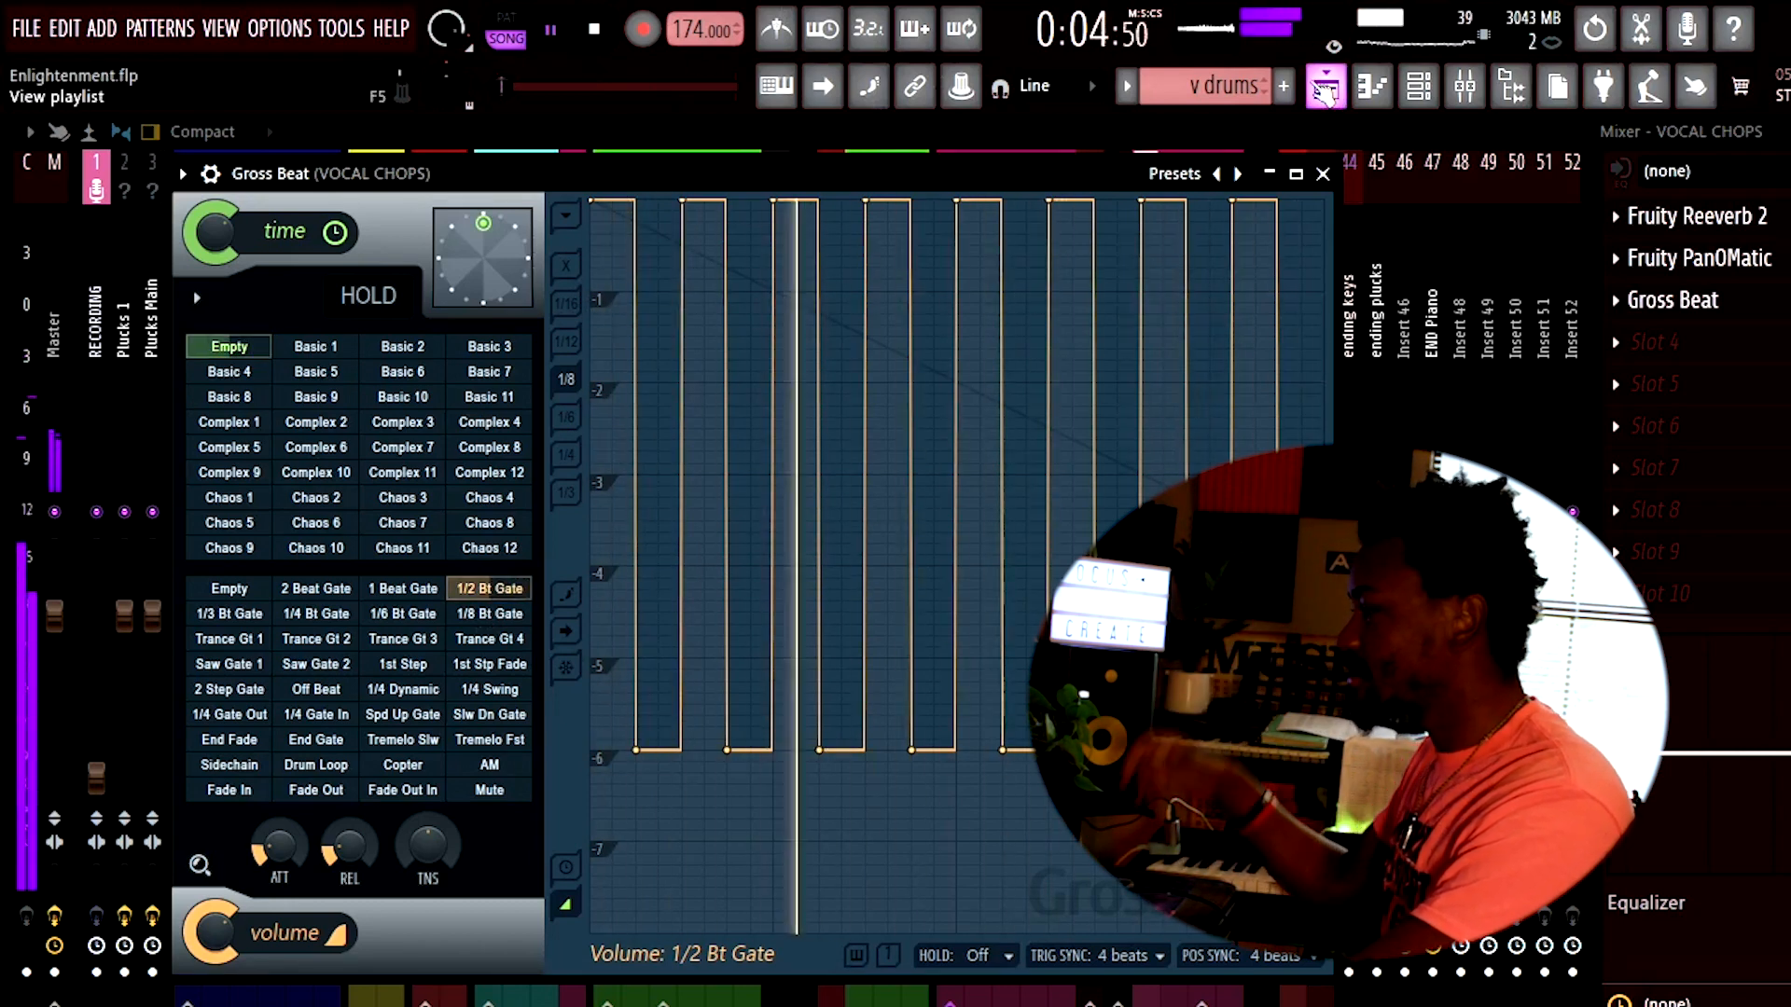
key(space)
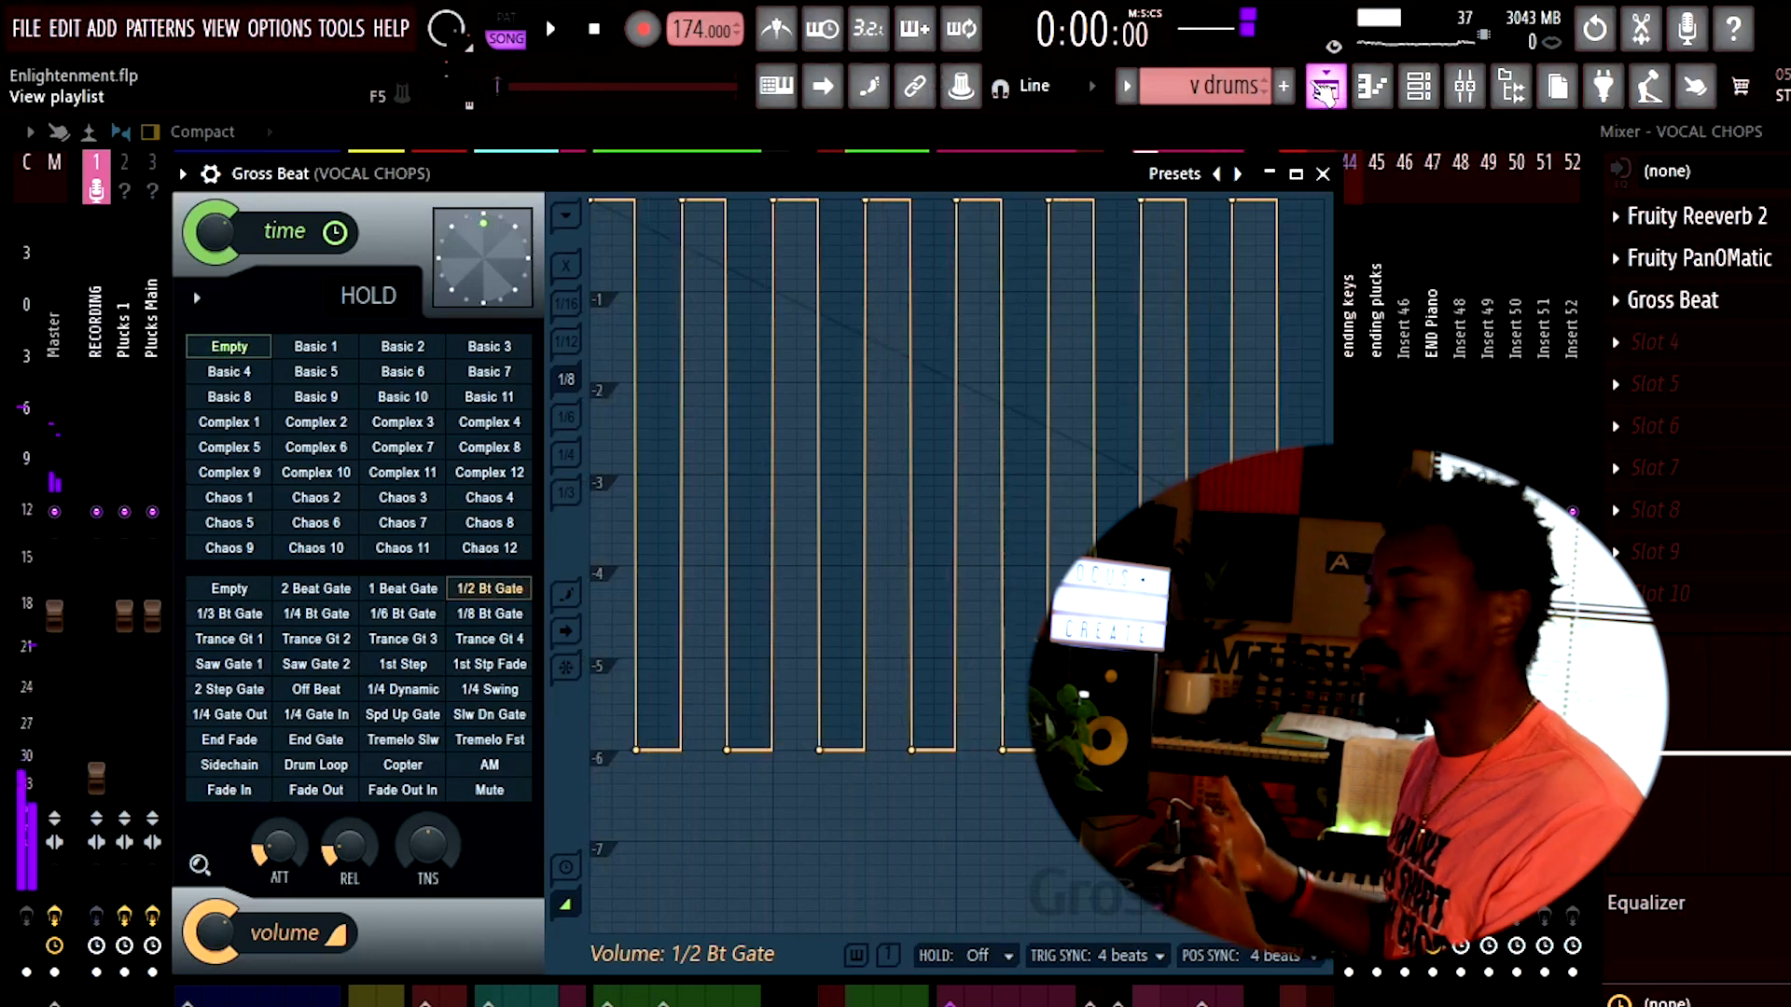
click(1325, 88)
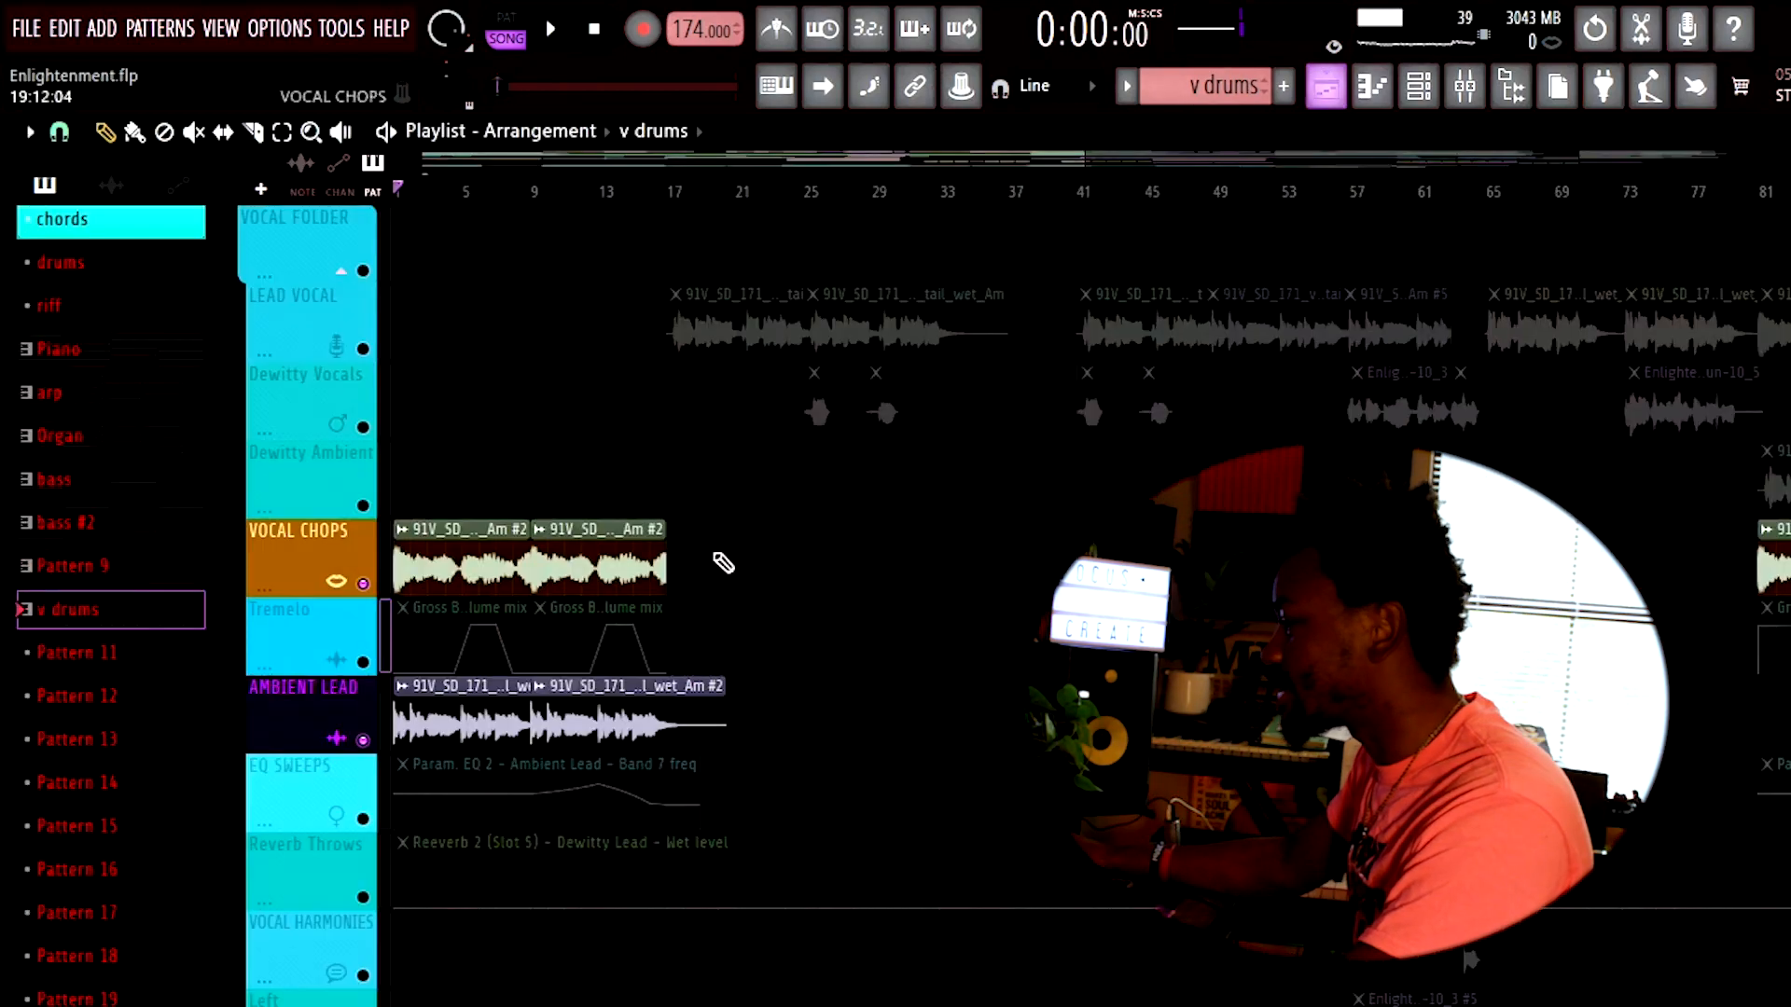
- Unmute the Tremelo automation track and play it with the vocal chops and ambient lead
click(387, 670)
key(space)
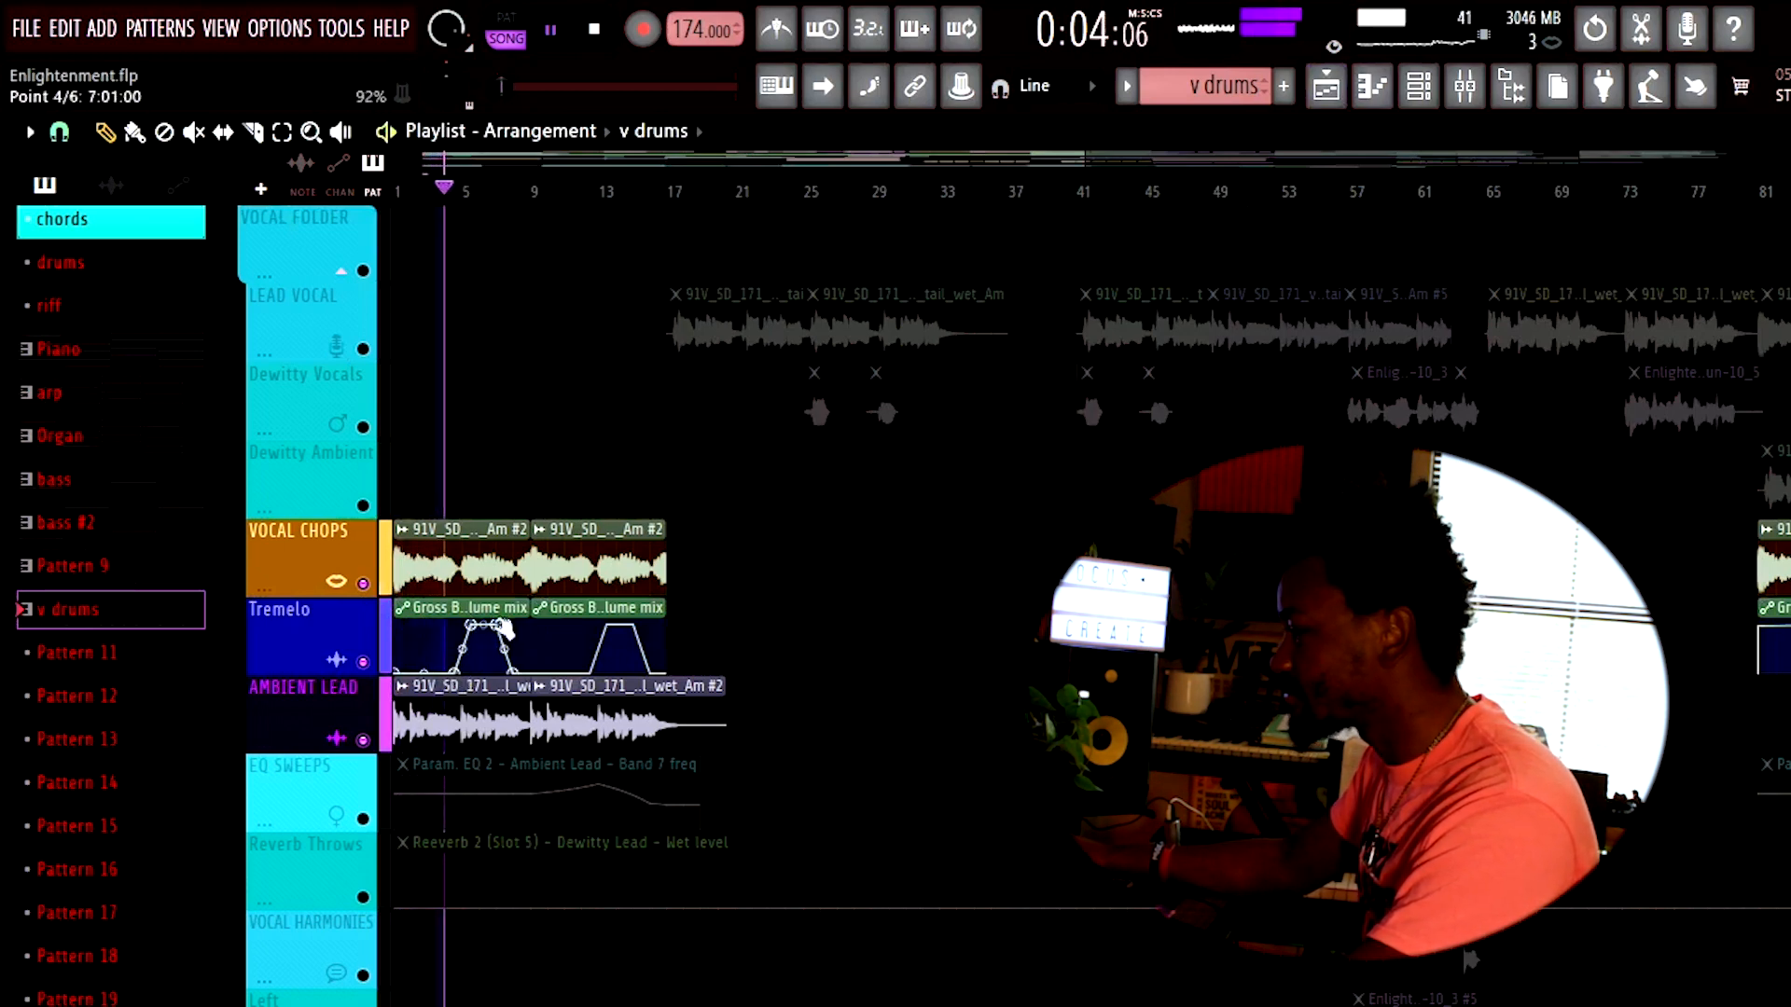
key(space)
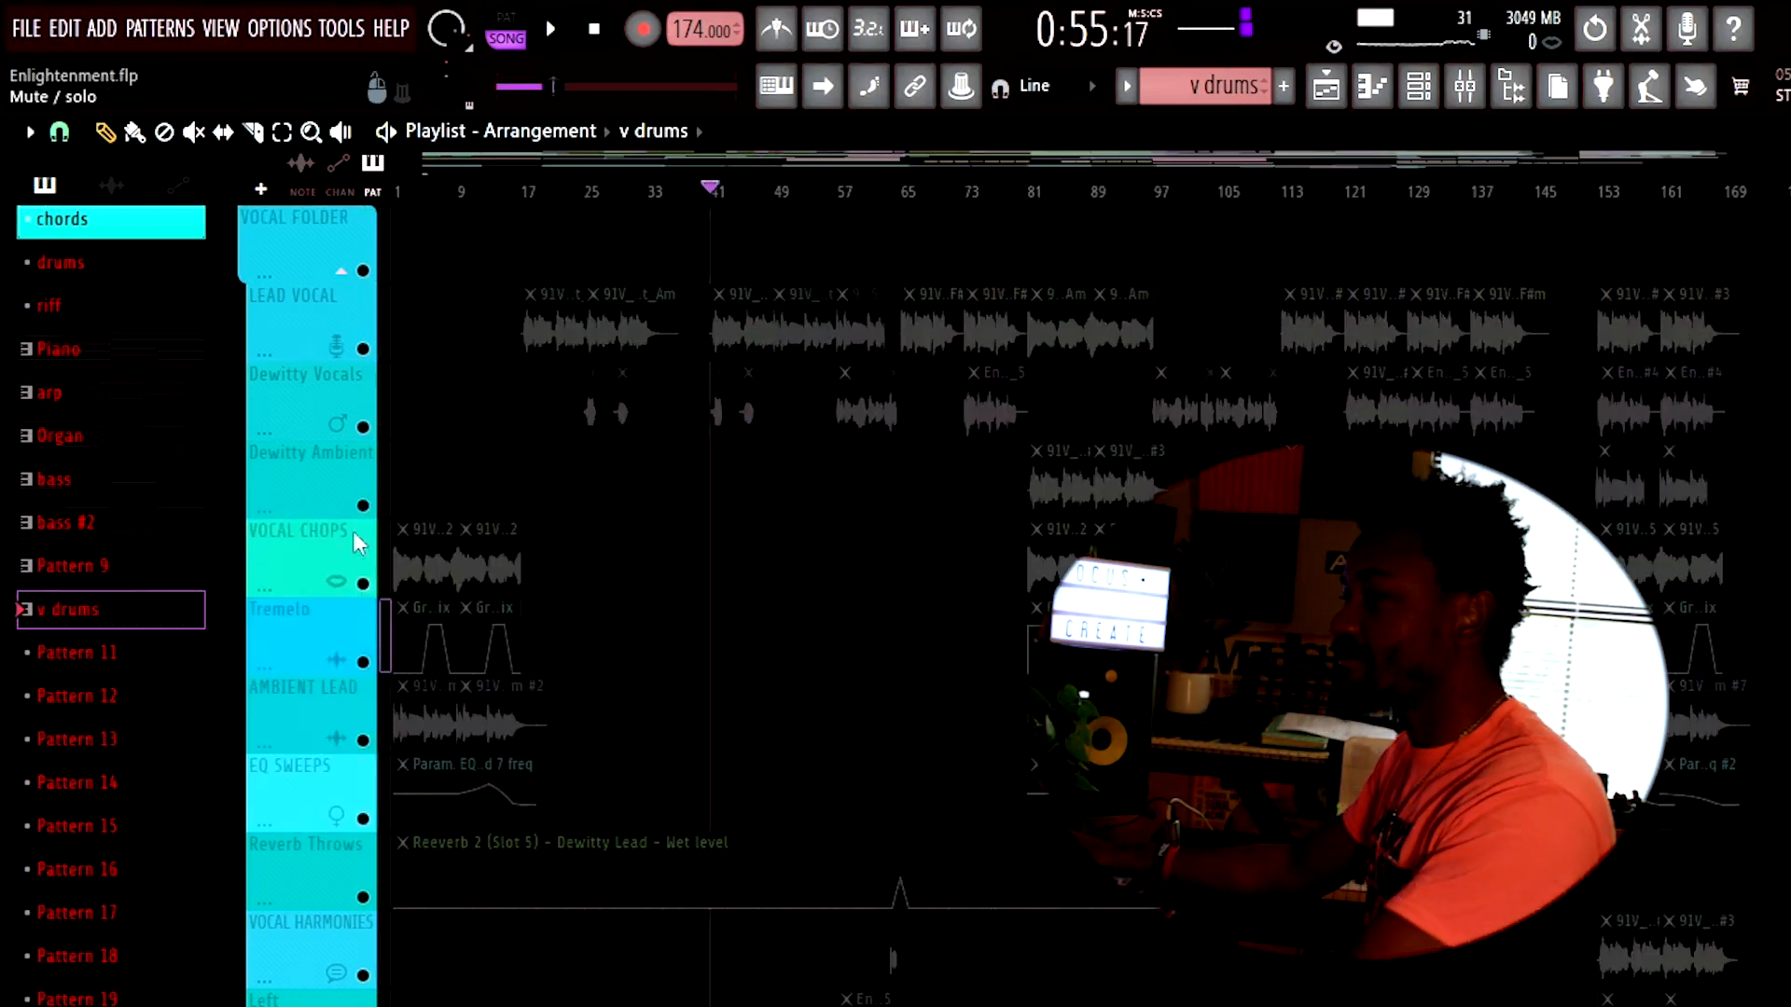
- Solo the Breath track in the vocal folder and play it from the start
scroll(390, 606, down, 10)
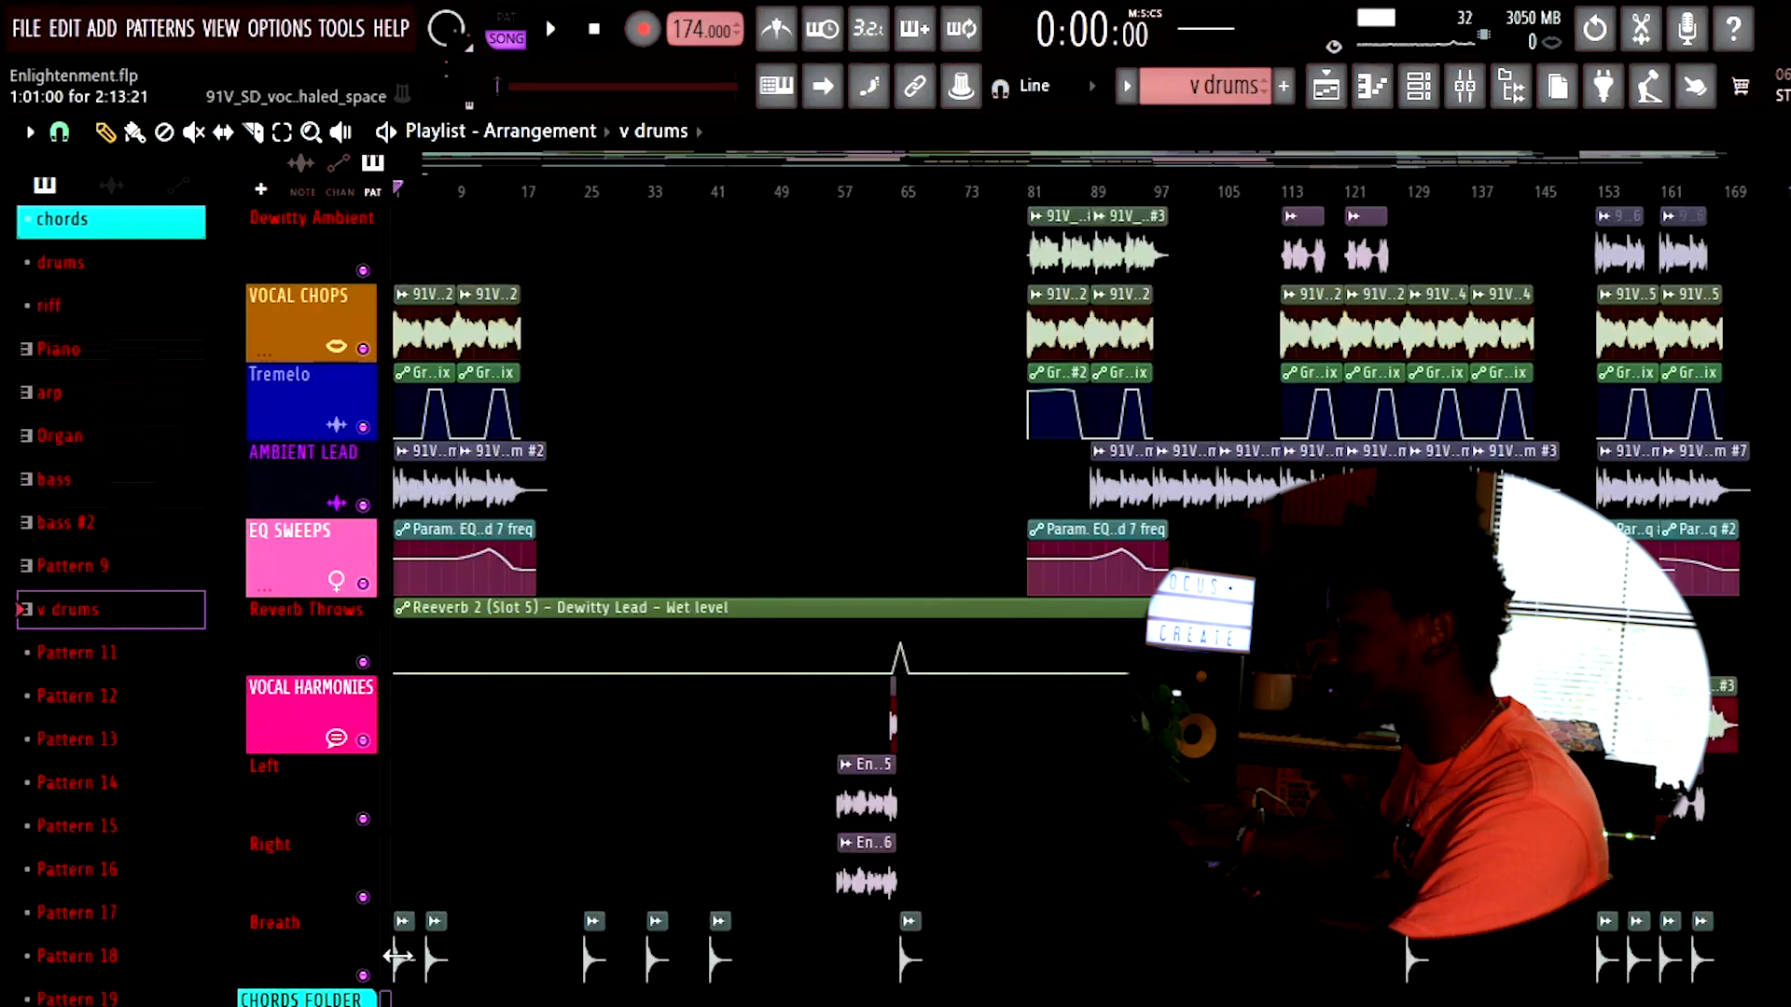
ctrl+click(362, 976)
key(space)
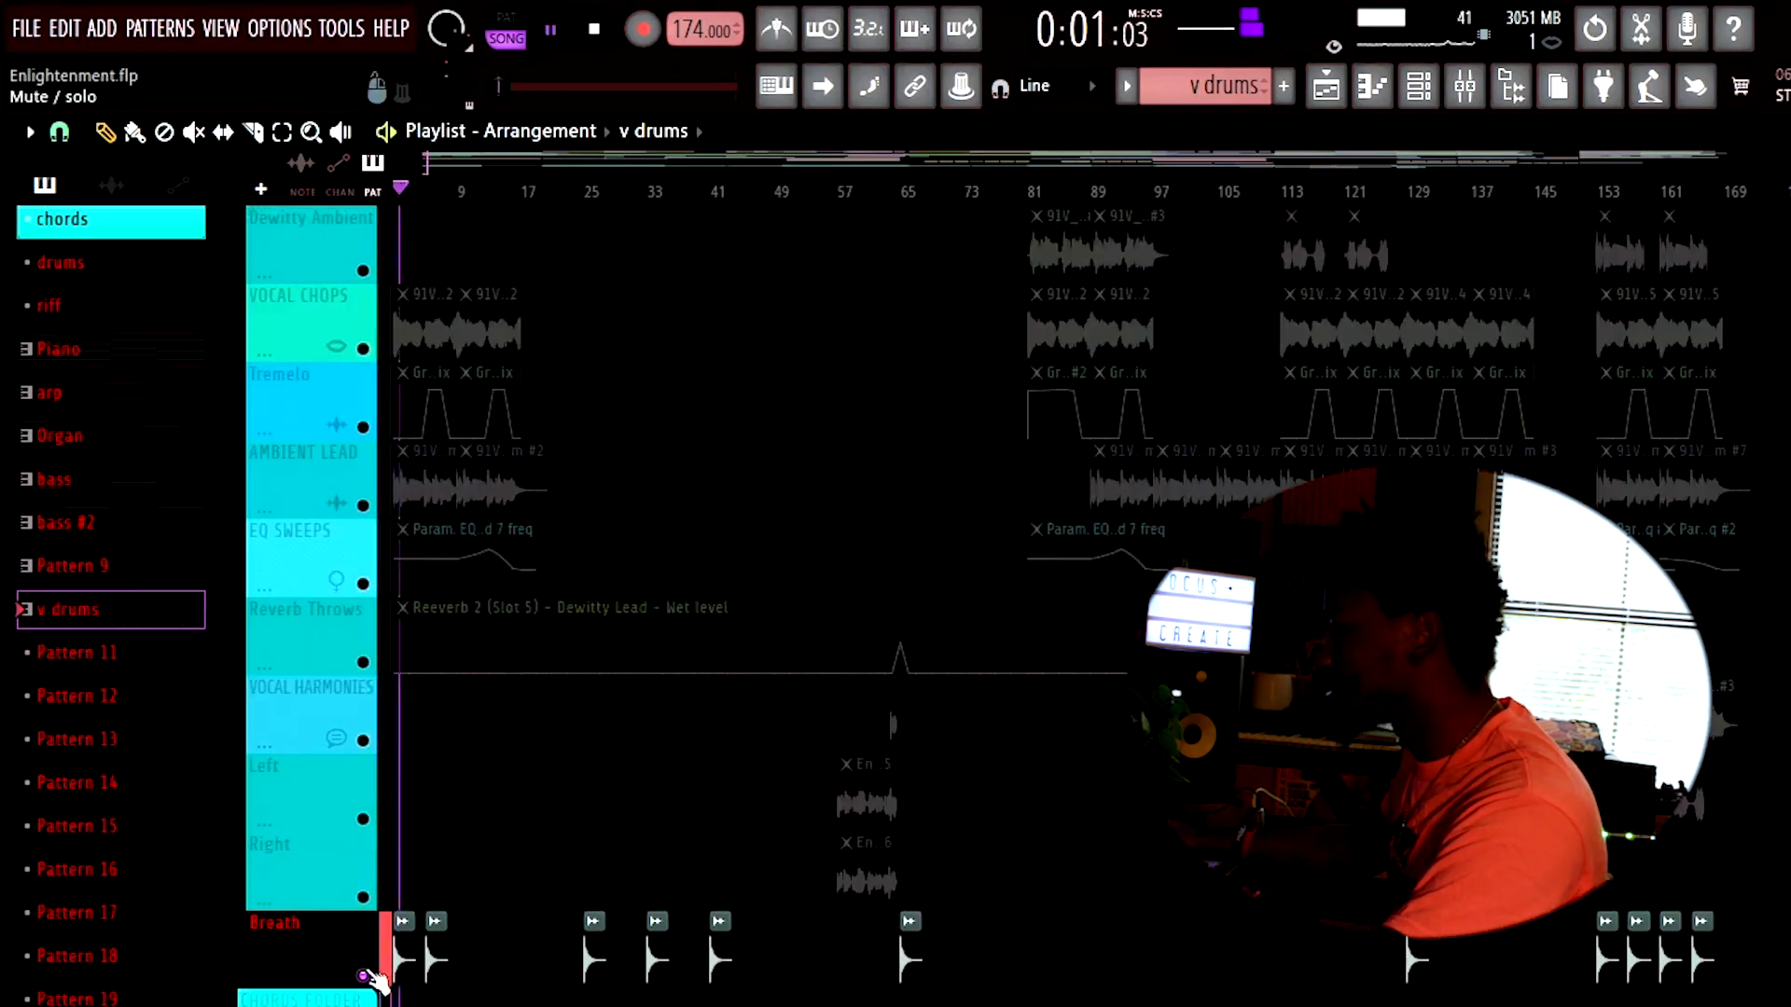
key(space)
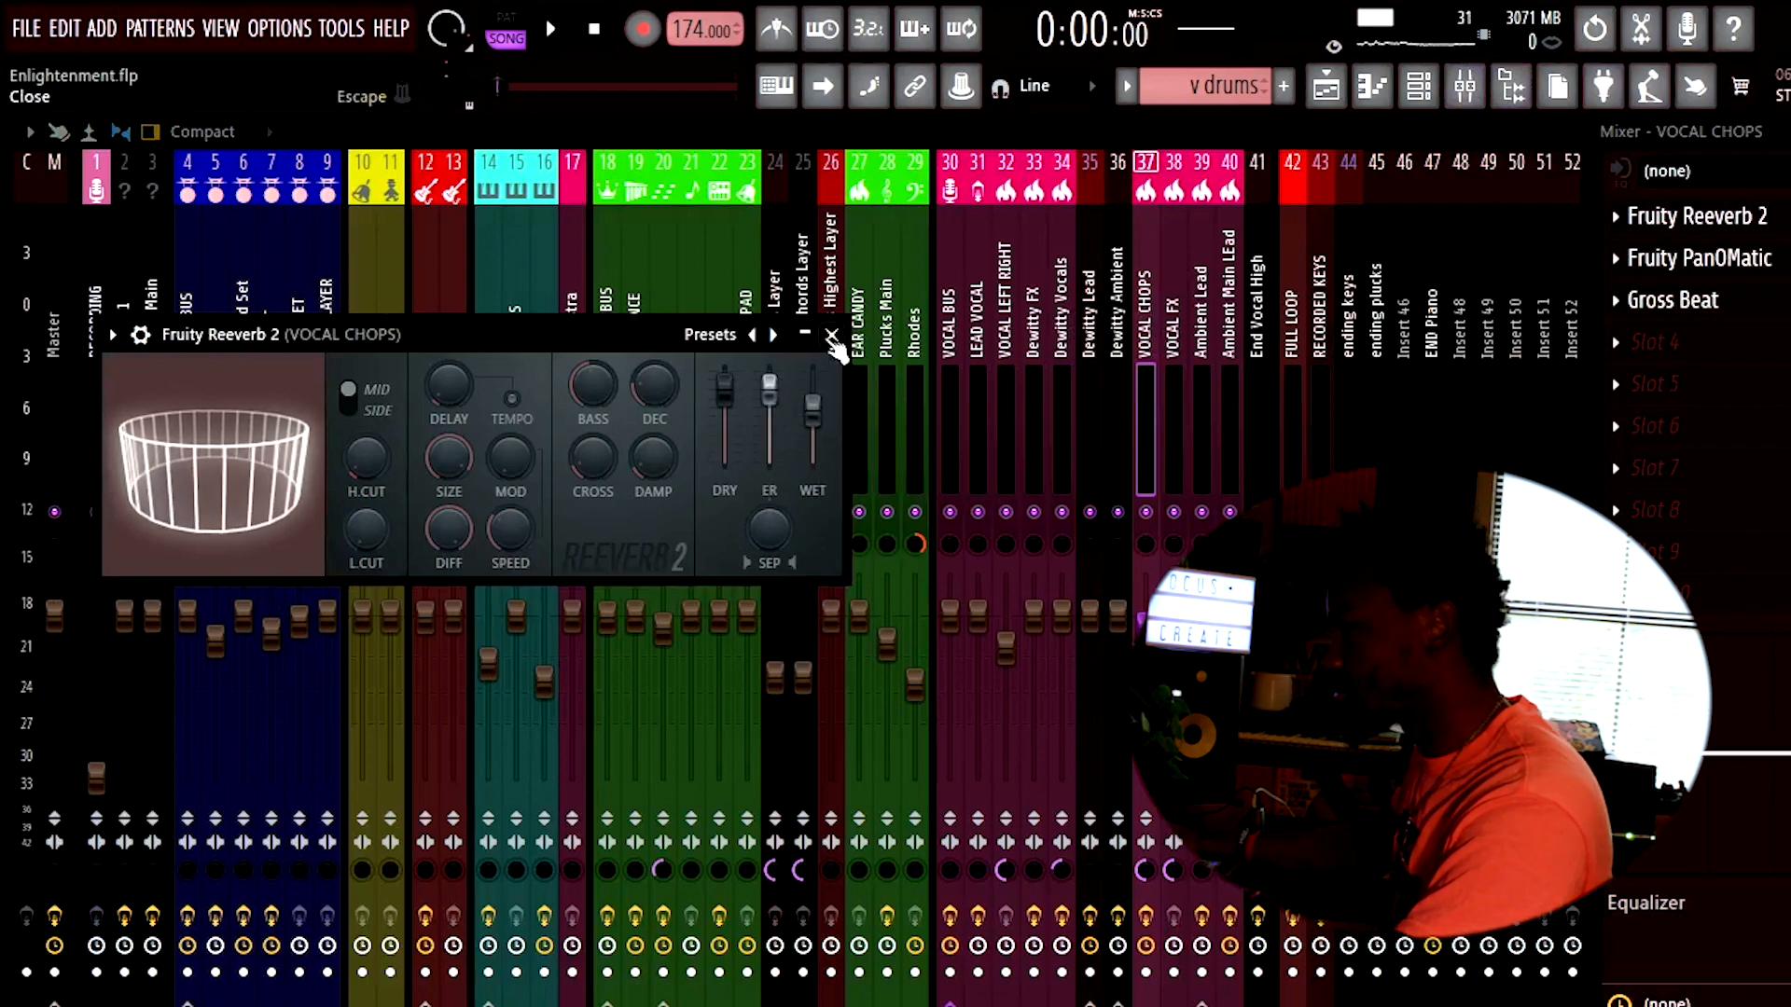
- Close the vocal chops' Fruity Reeverb 2, view the effects on the VOCAL BUS channel and return to the playlist
click(831, 334)
click(967, 317)
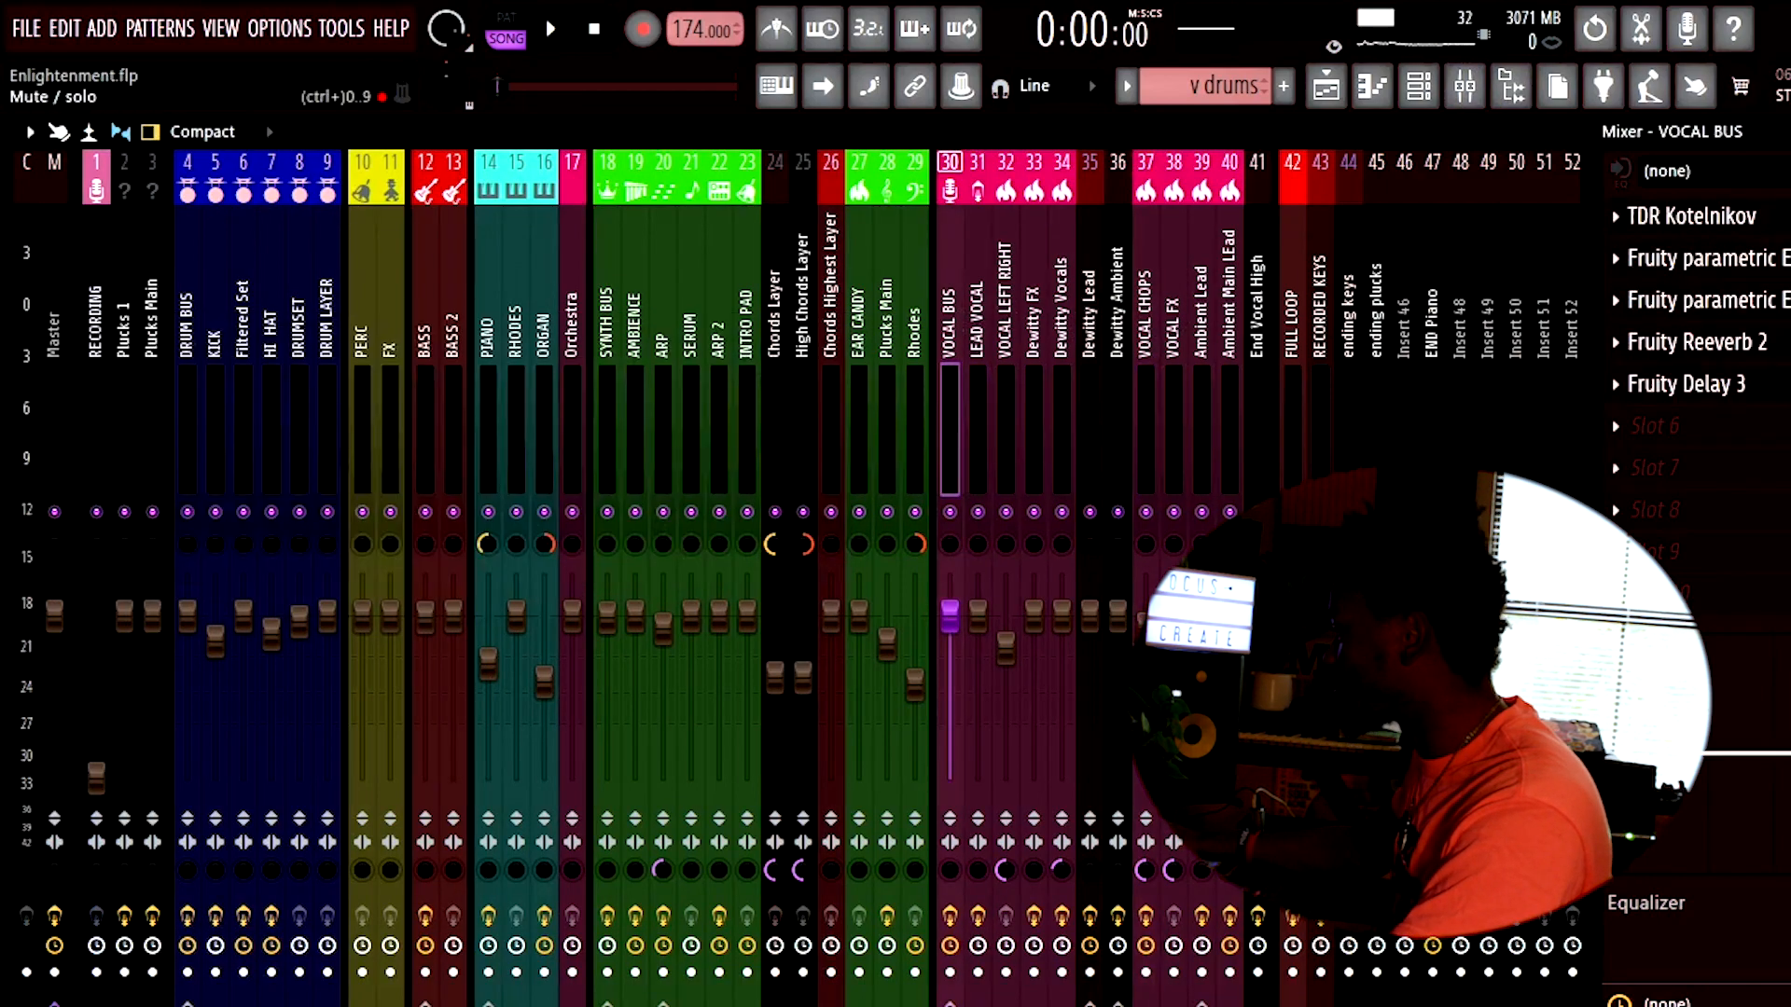
click(1326, 86)
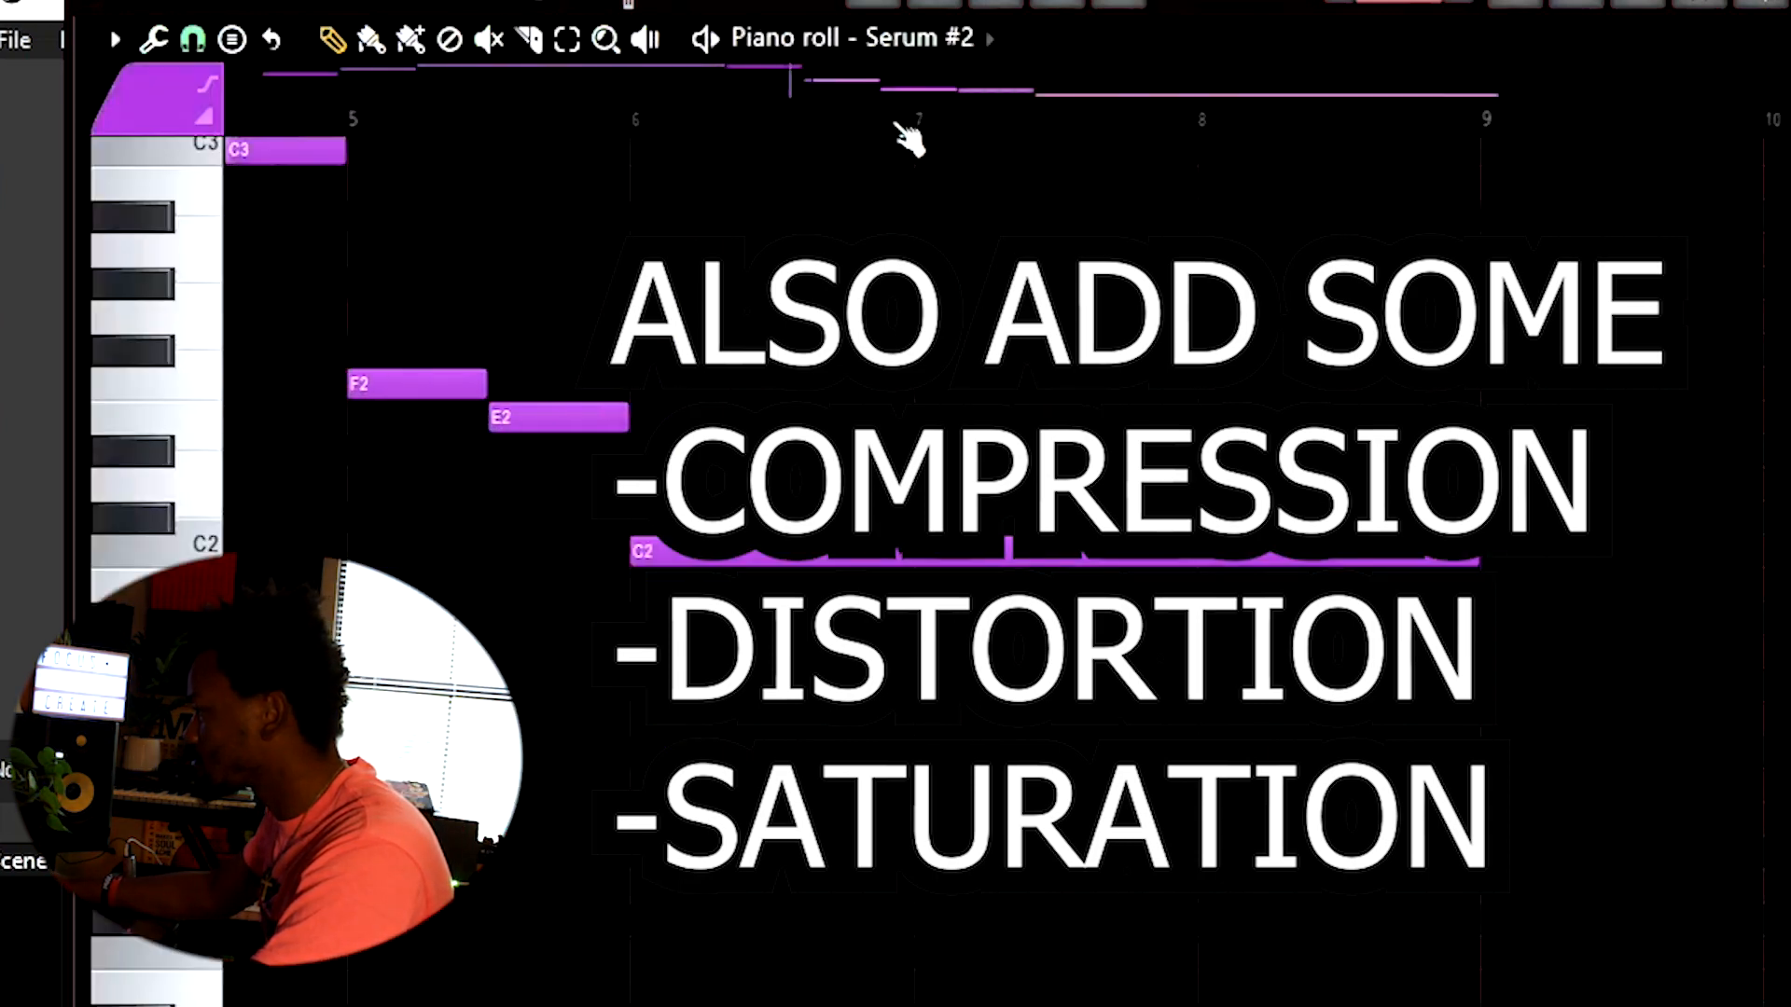
- Examine the Serum #2 bass notes in the piano roll during playback, from the low notes up to C4
scroll(604, 191, up, 5)
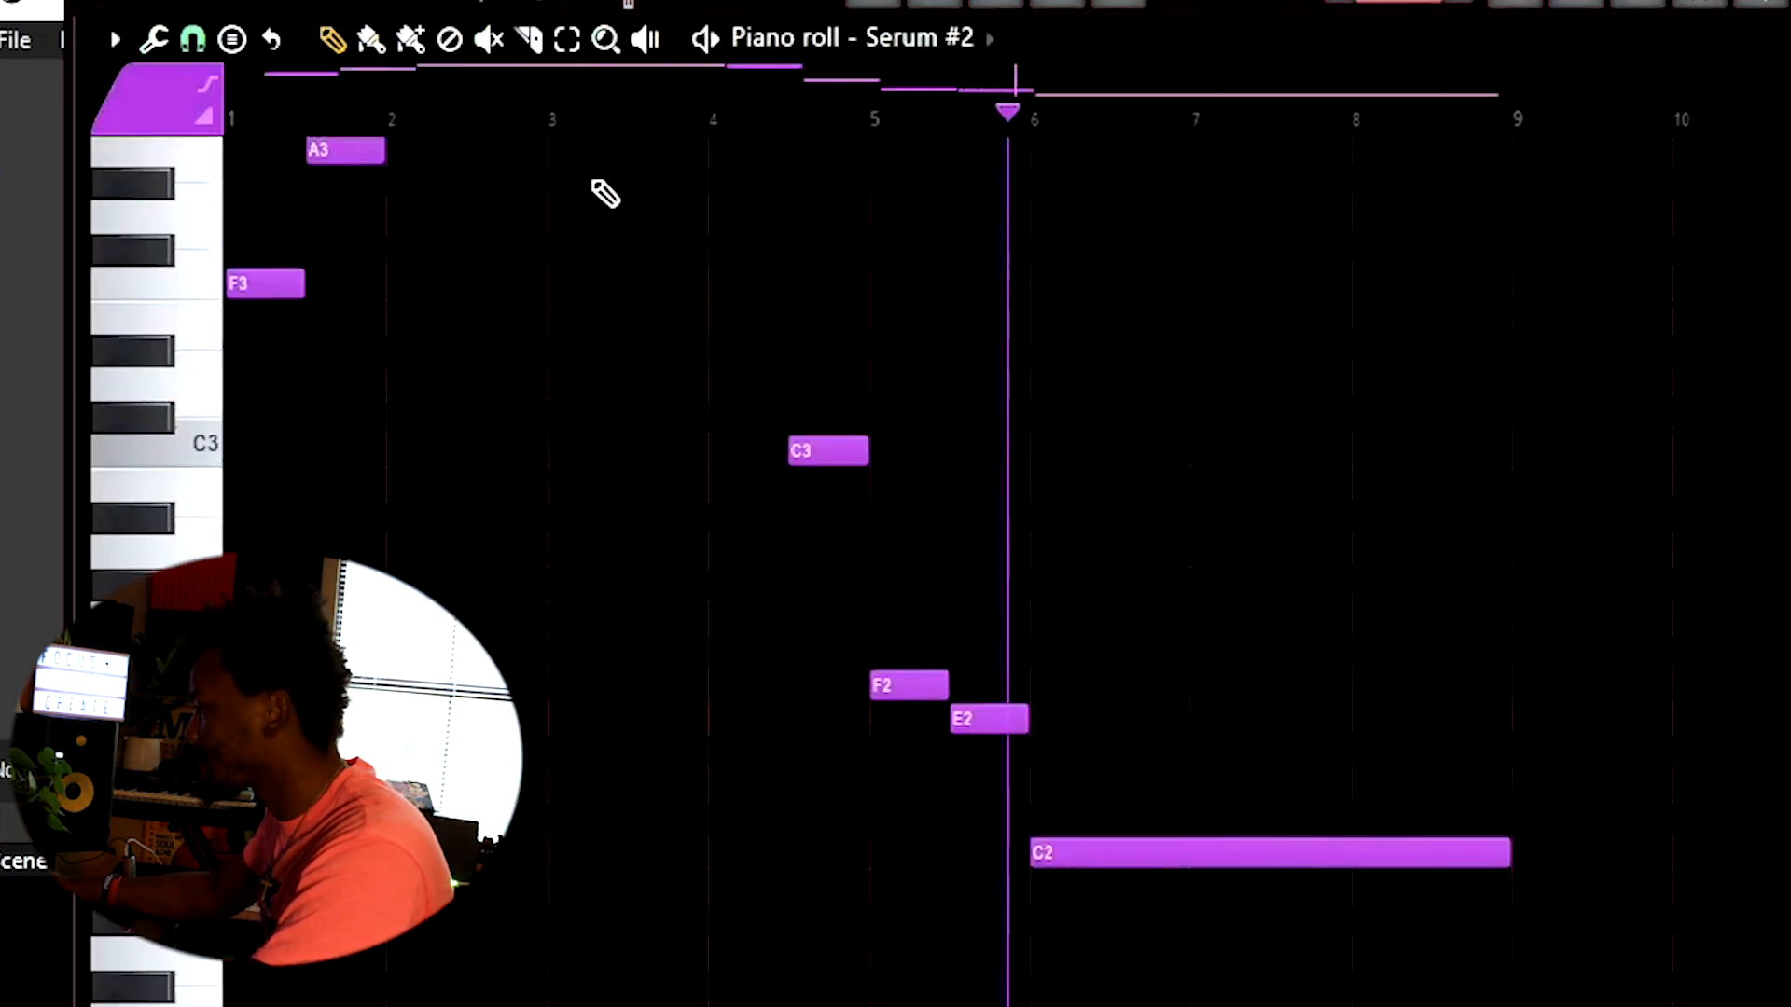
scroll(604, 191, up, 1)
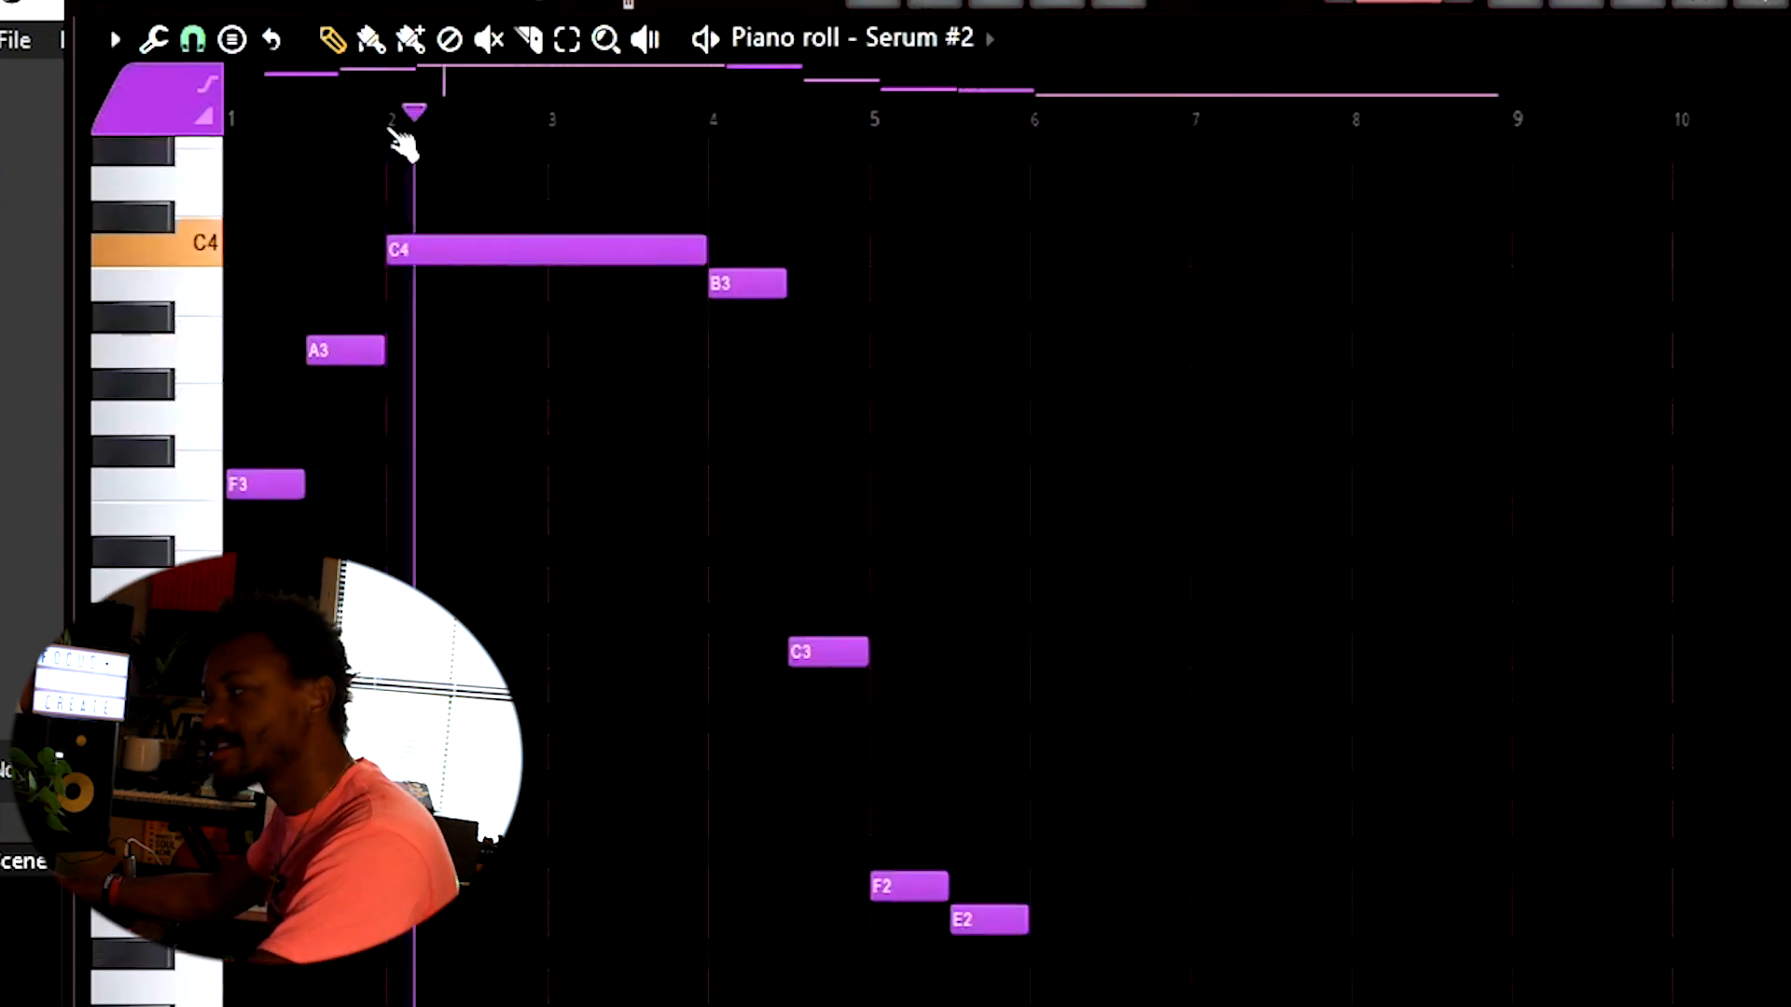
scroll(1079, 420, down, 10)
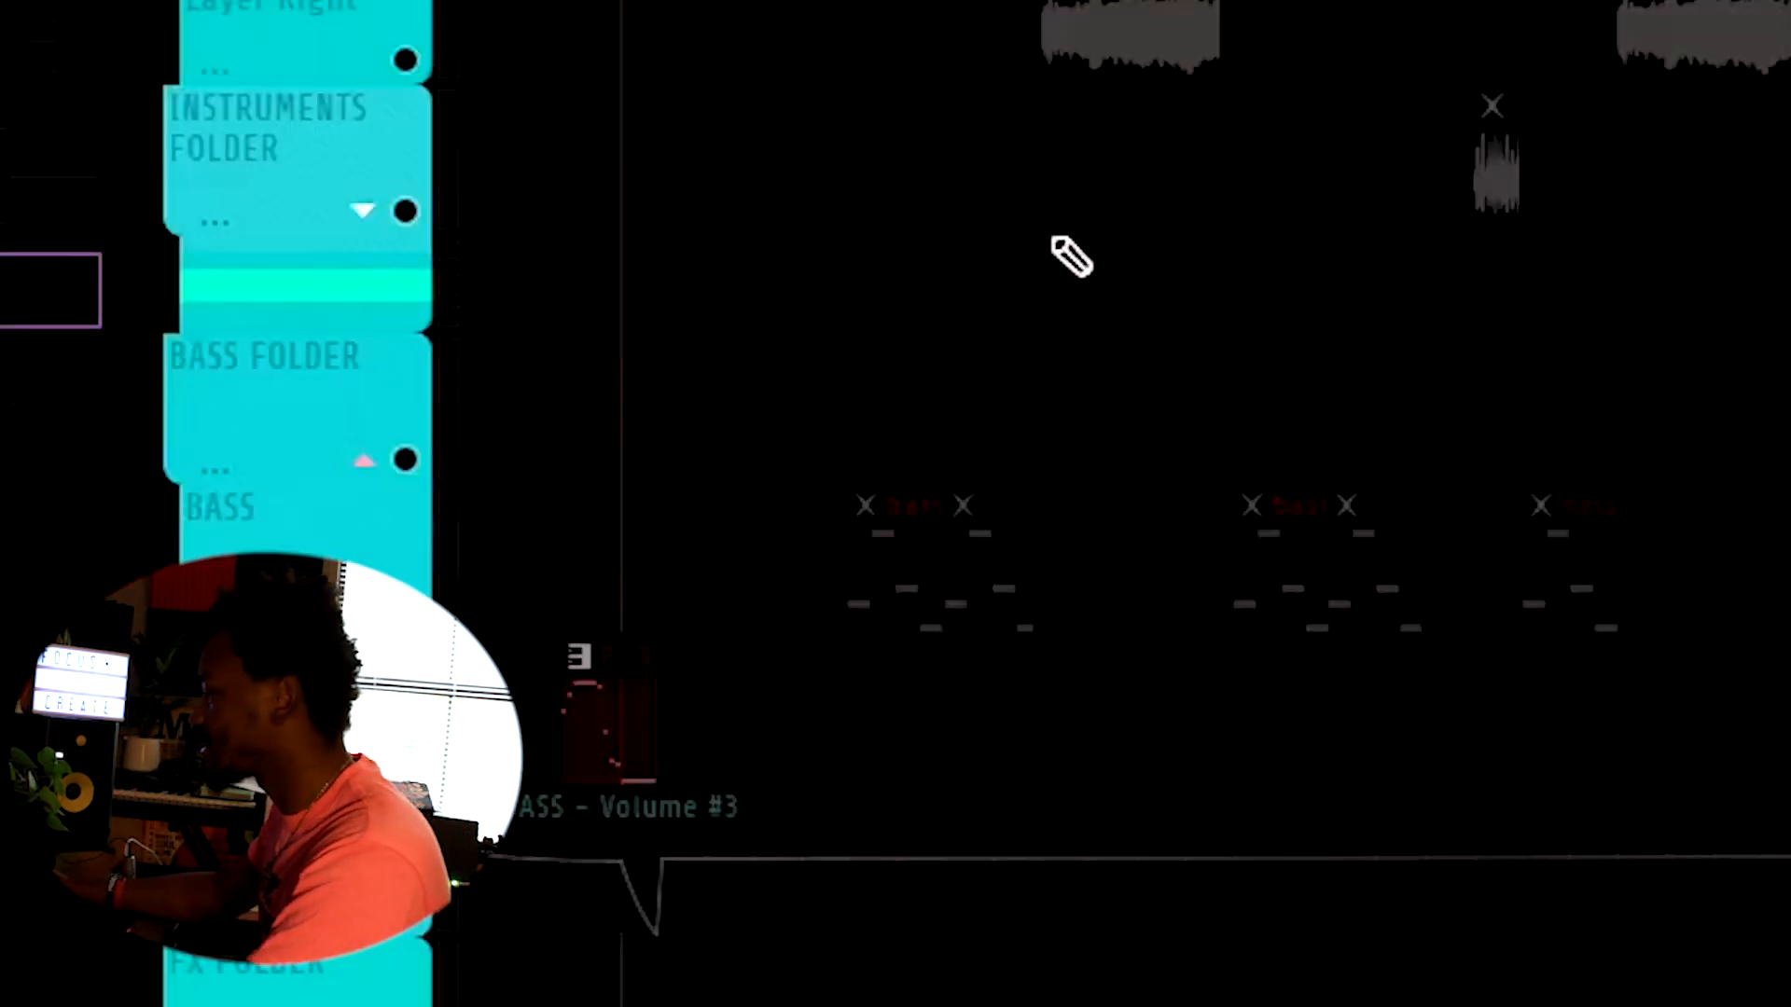
- Unmute the Bass Automation track in the BASS FOLDER to hear it with the Reese Bass
scroll(928, 451, up, 1)
scroll(460, 520, down, 5)
click(420, 471)
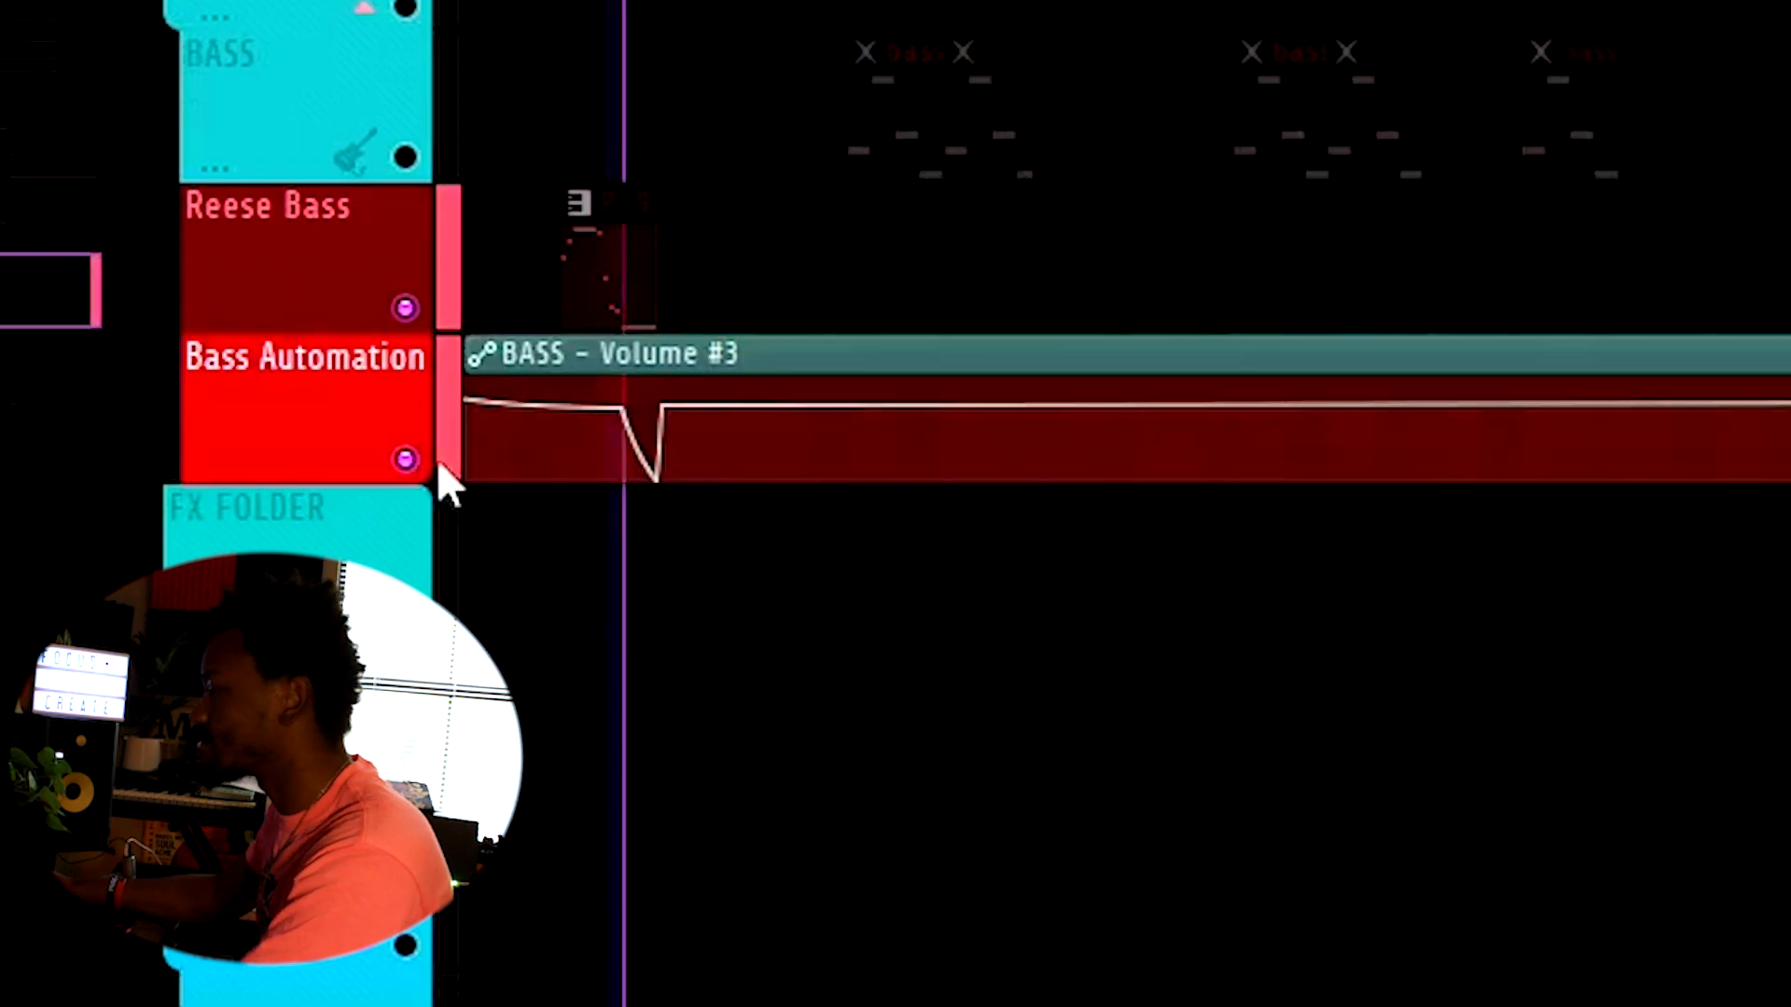
scroll(566, 462, up, 5)
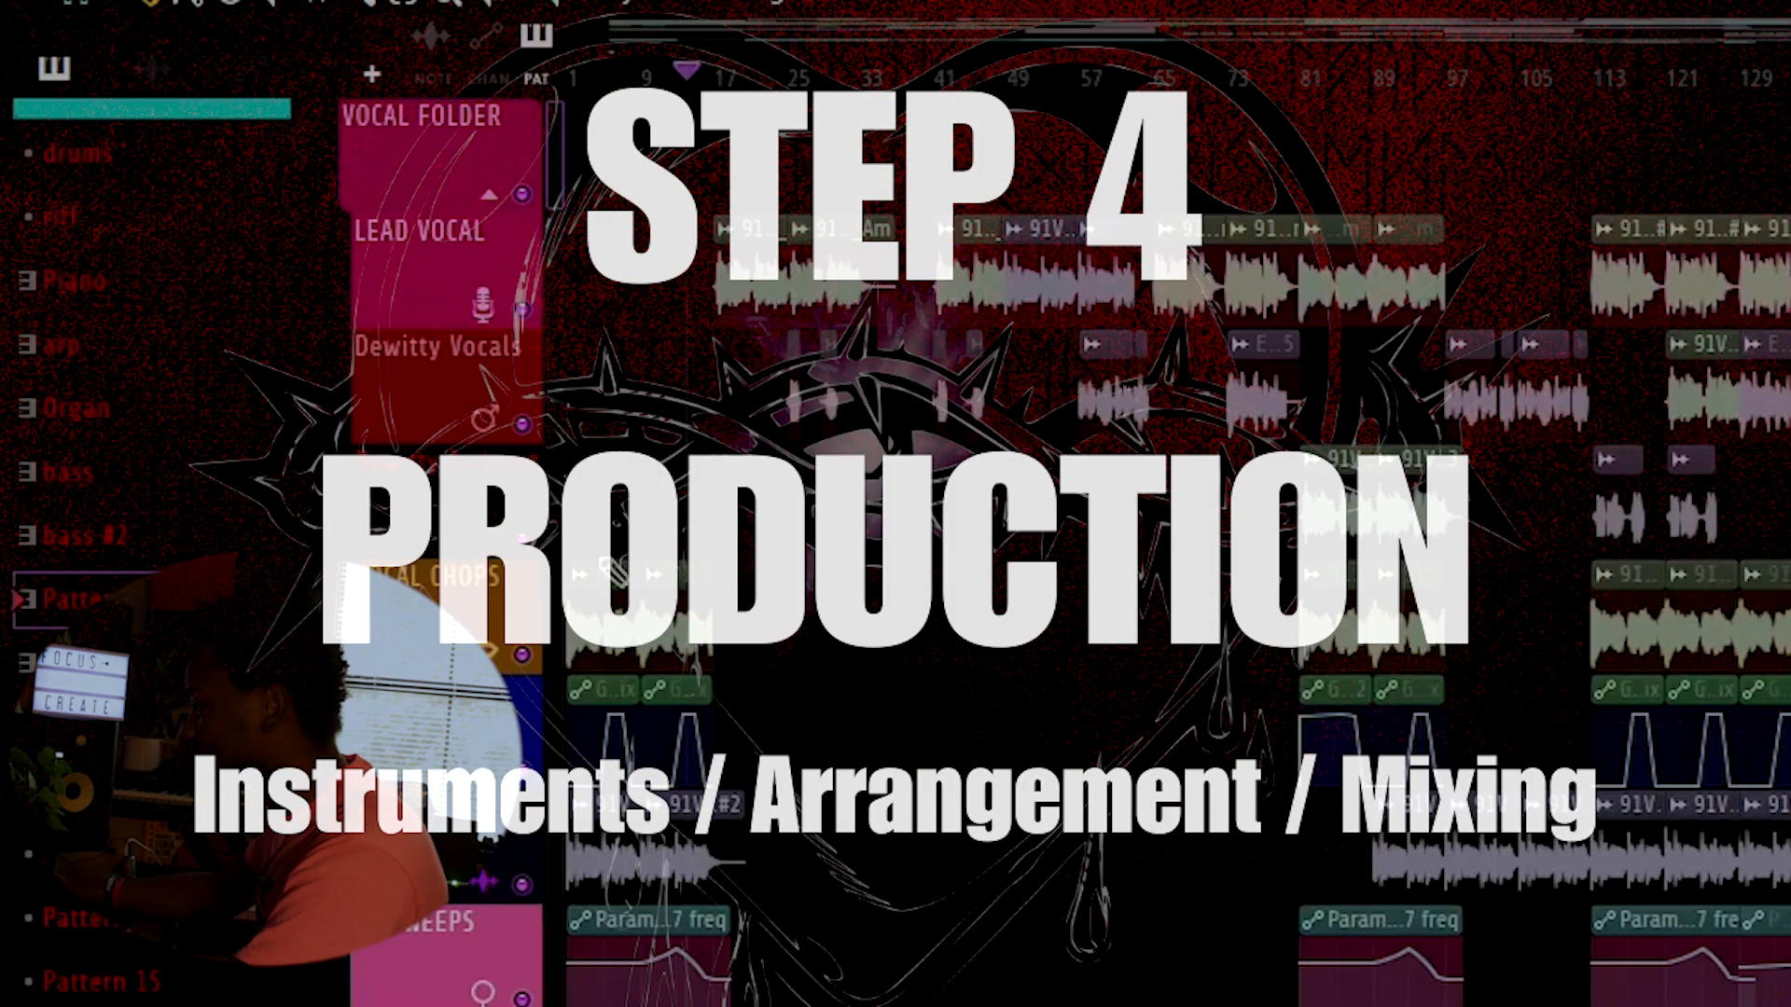
- Solo the VOCAL CHOPS track and the AMBIENT LEAD track one after the other and play each from the start
right_click(524, 656)
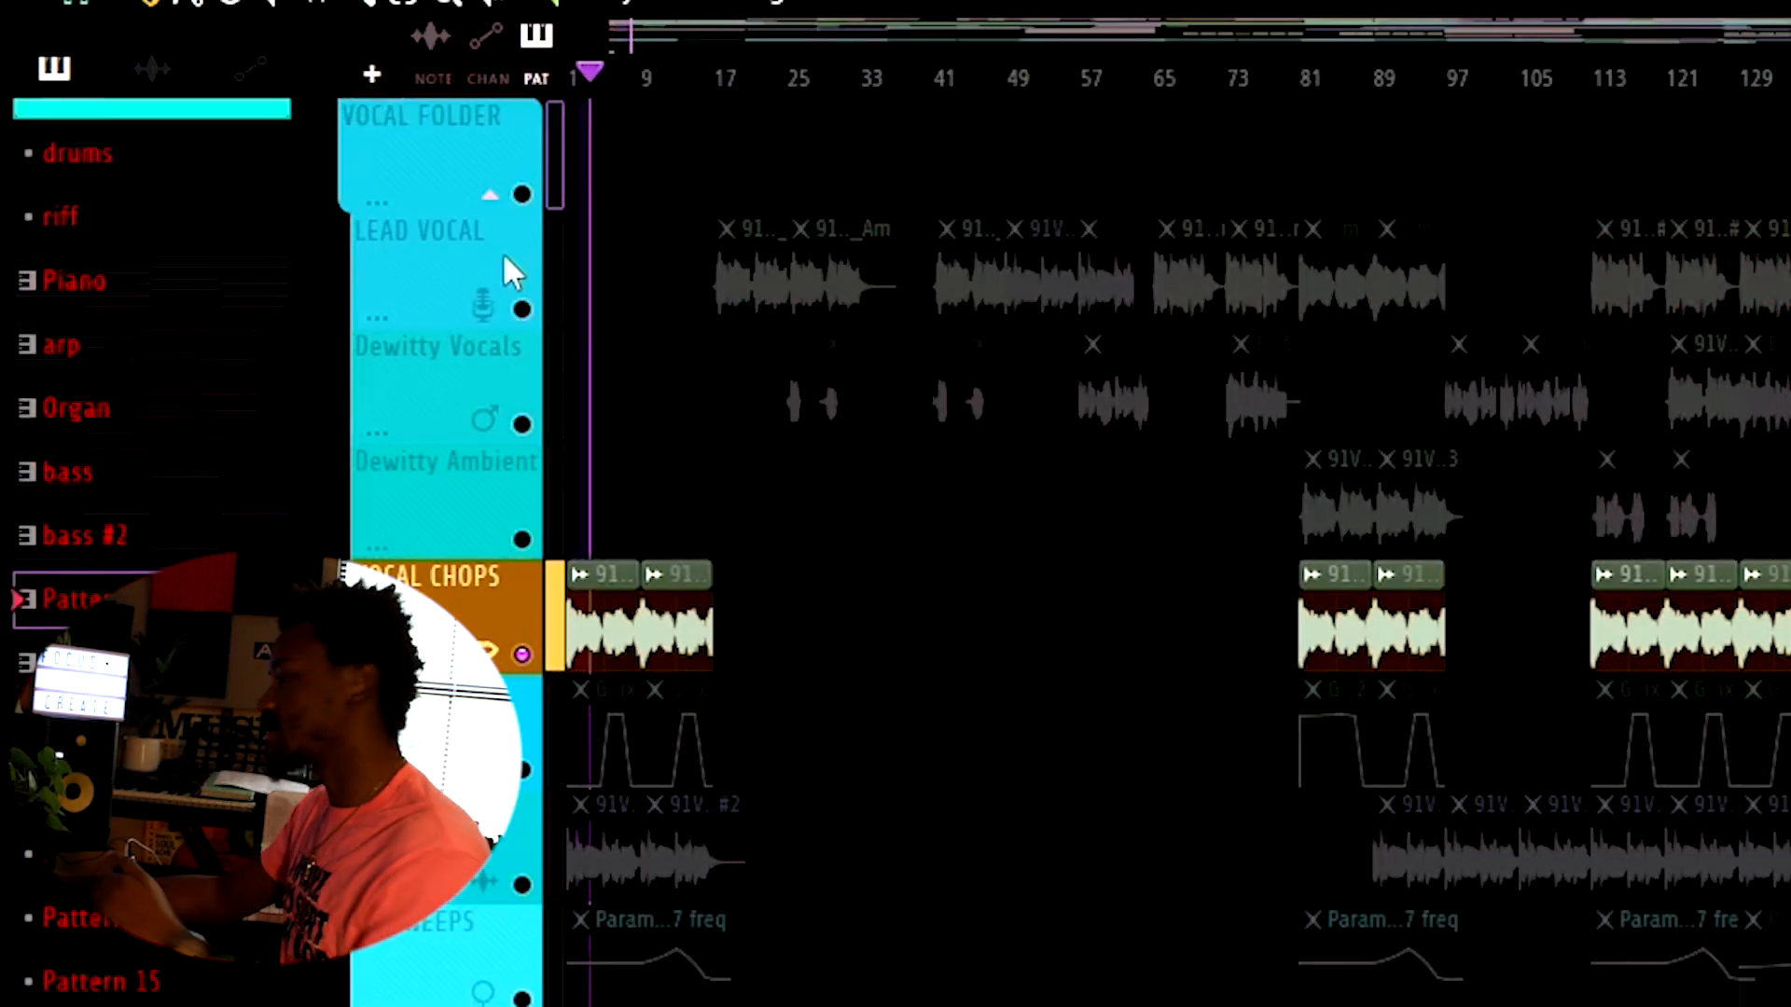
right_click(523, 883)
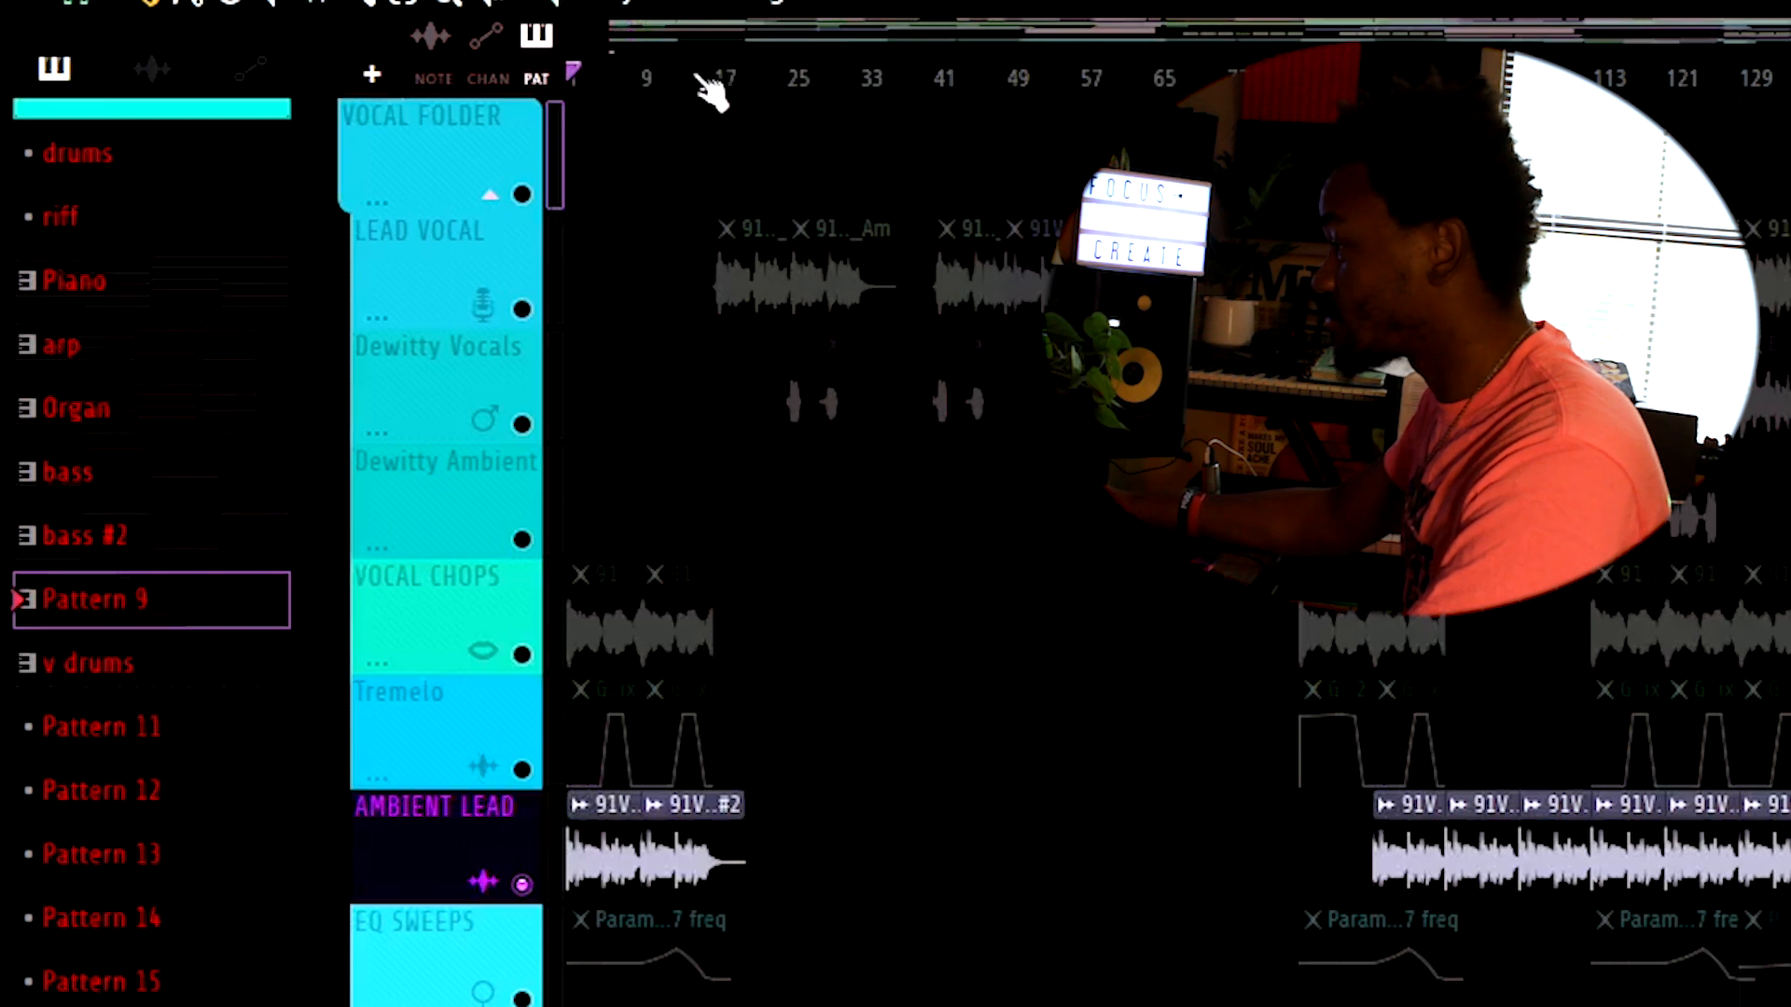
key(space)
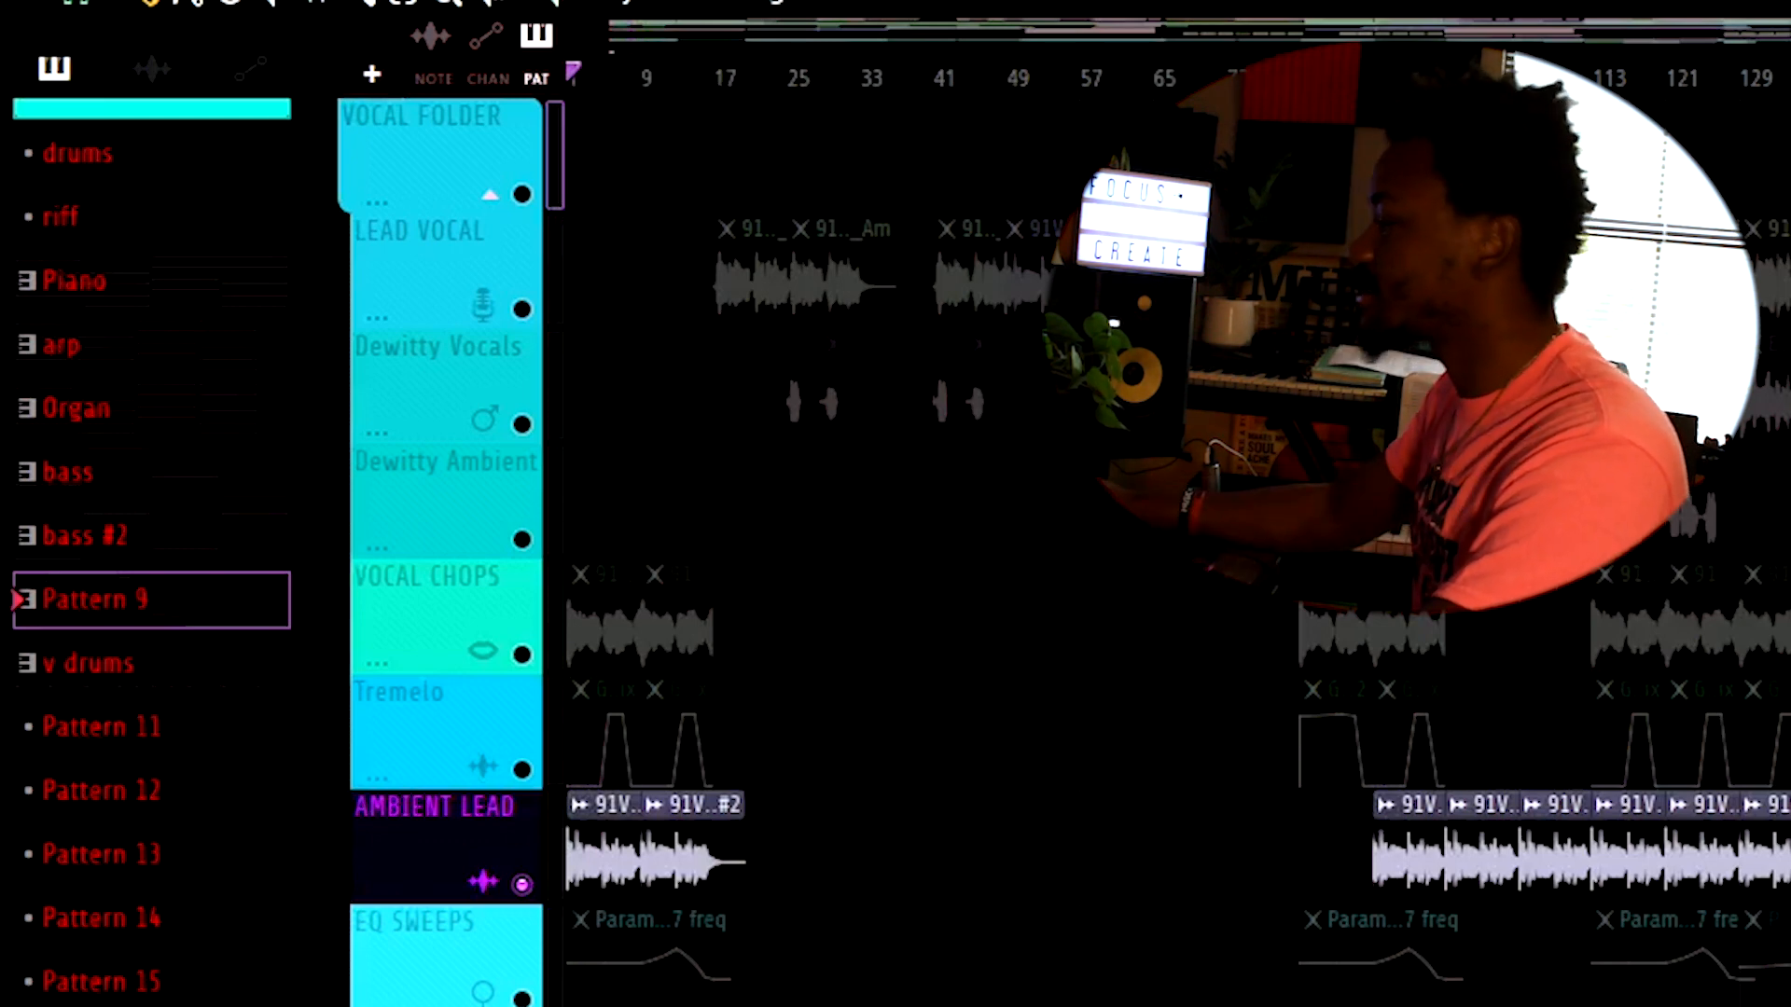
key(space)
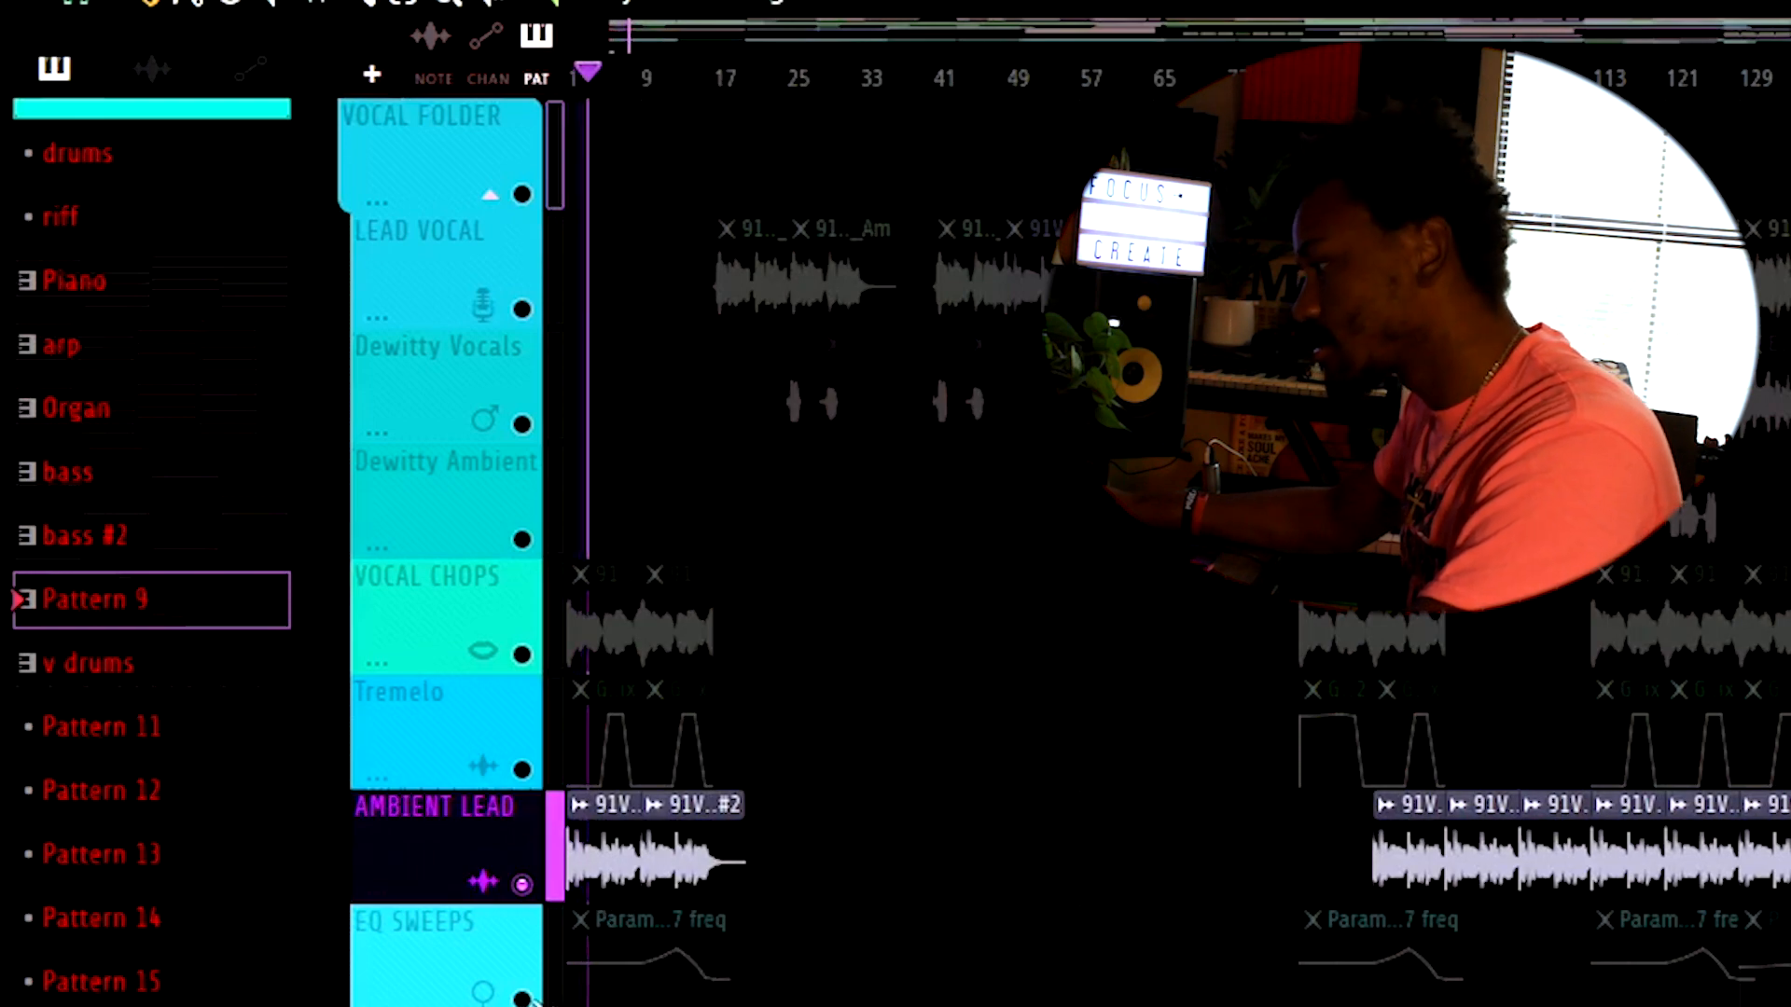
- Solo the Breath track above the CHORDS FOLDER and play its clips
scroll(572, 868, down, 10)
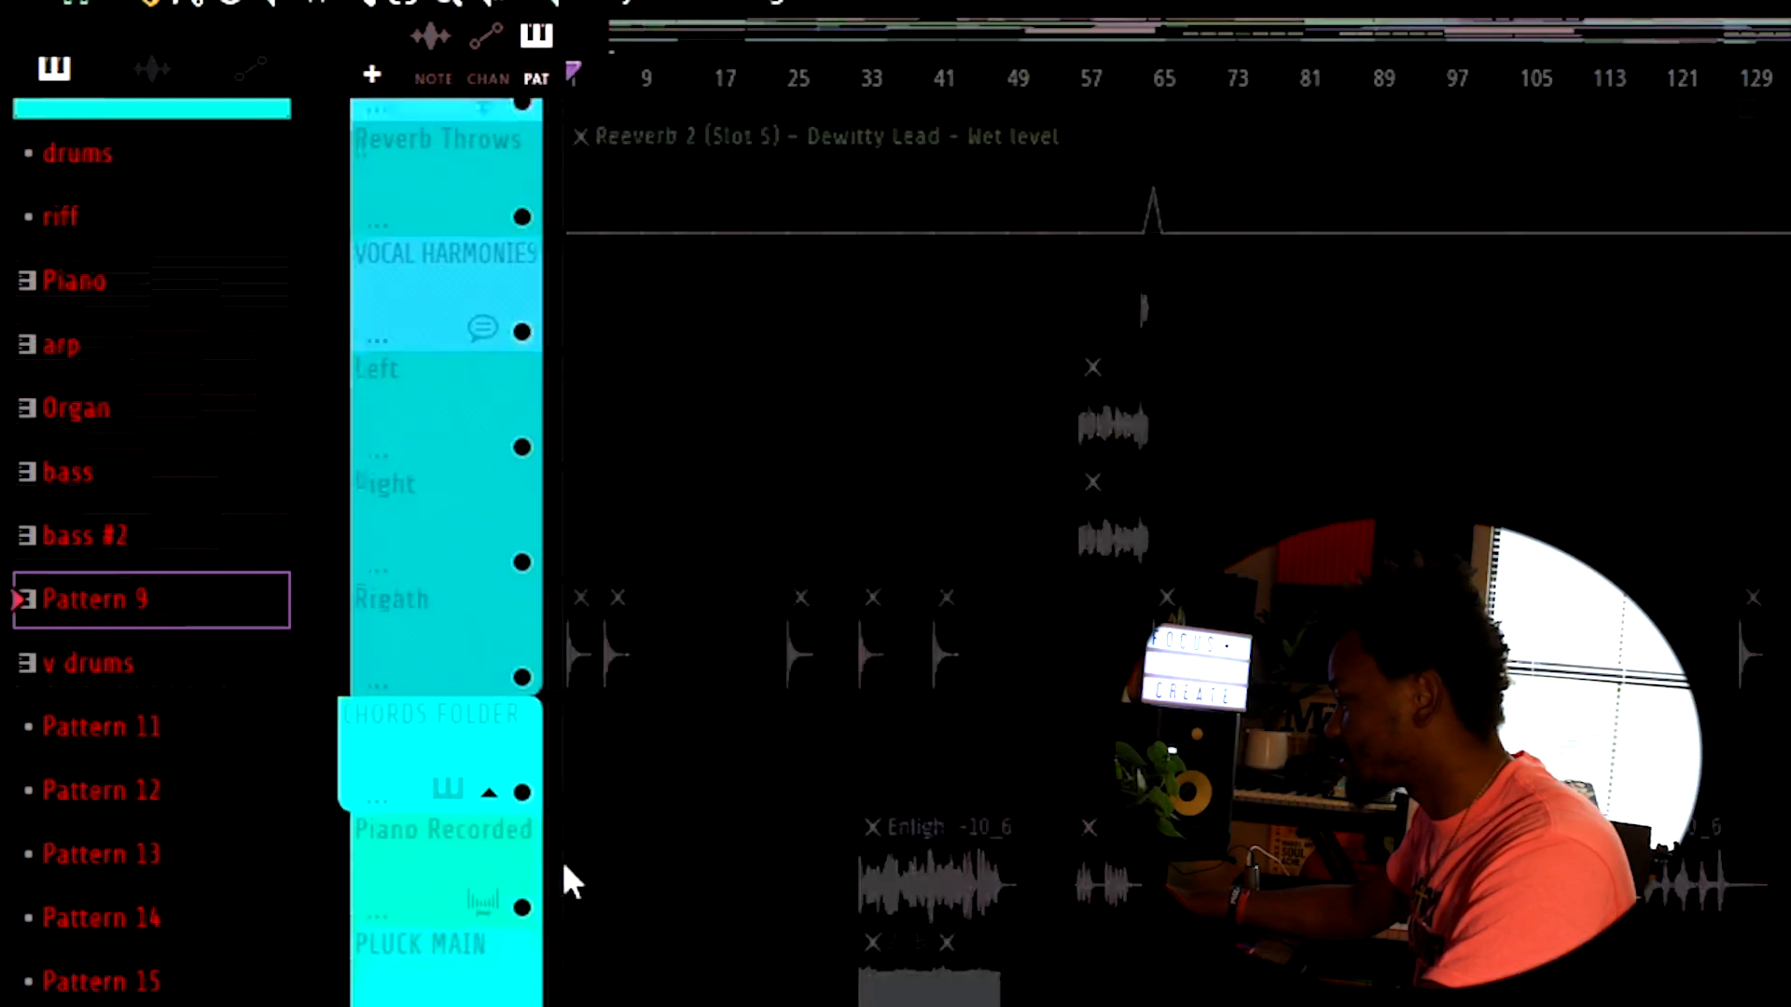
right_click(525, 426)
key(space)
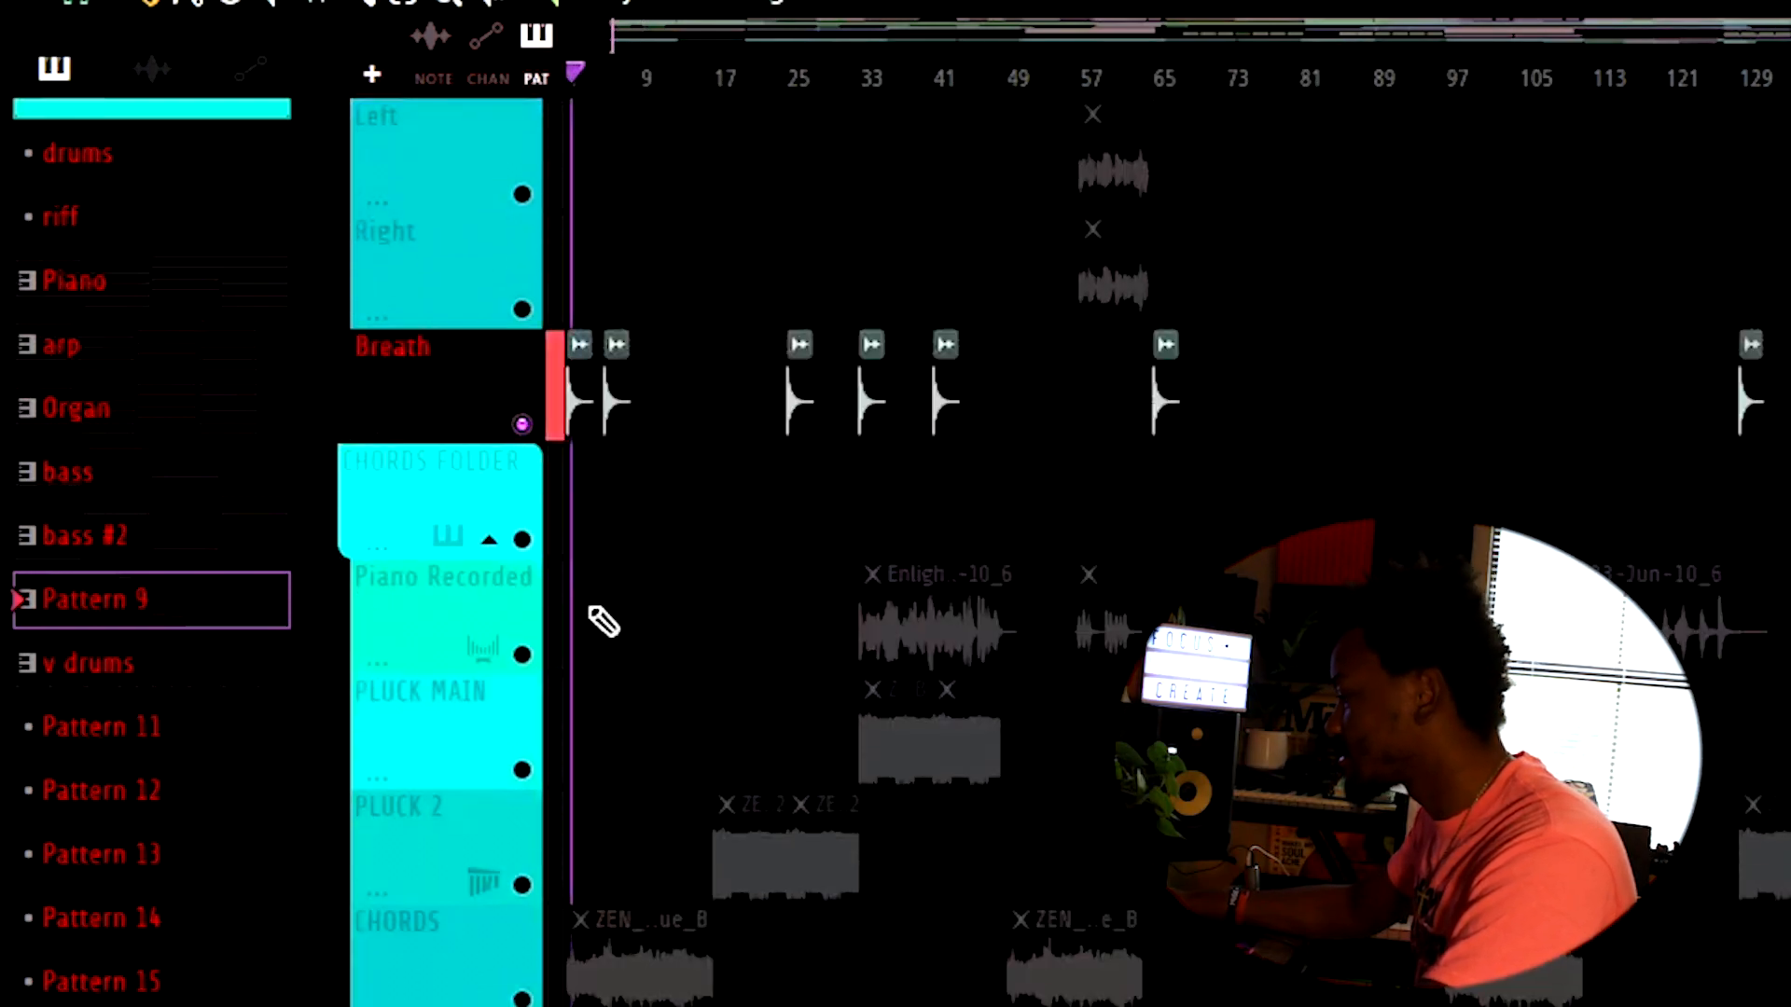
- Solo the LEAD VOCAL track and play it from bar 17
scroll(586, 597, down, 4)
scroll(586, 656, up, 14)
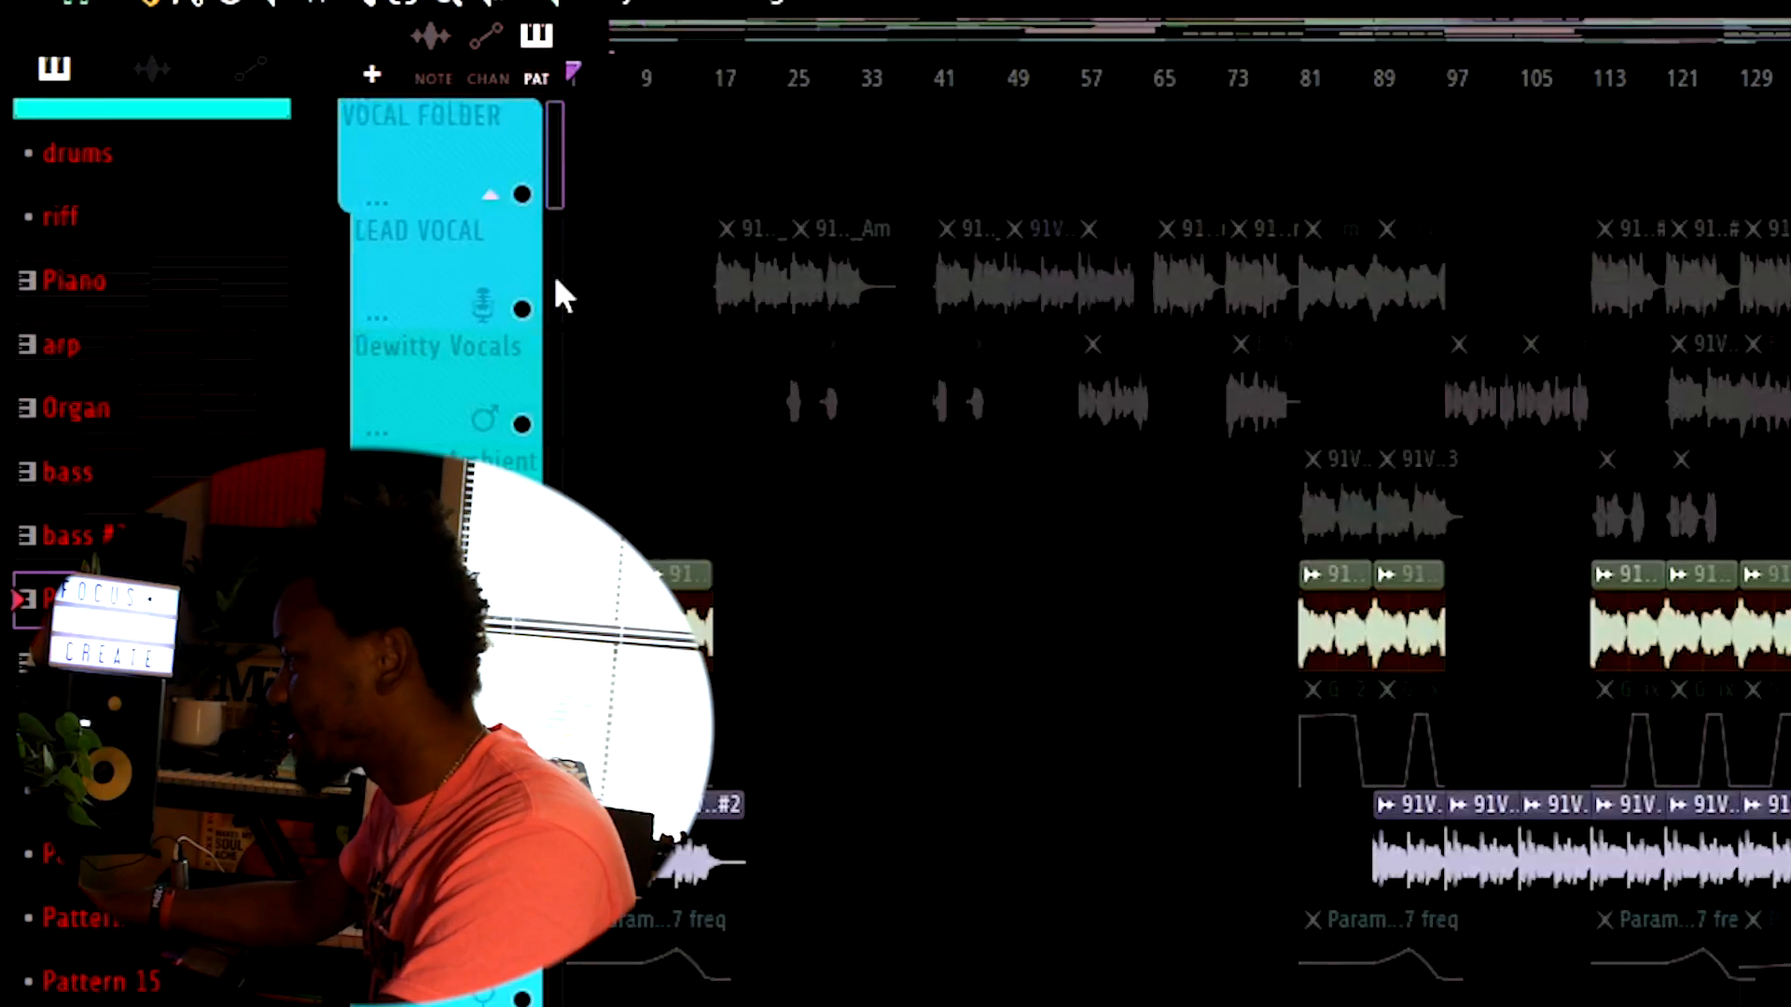
right_click(522, 308)
drag(726, 75, 718, 74)
key(space)
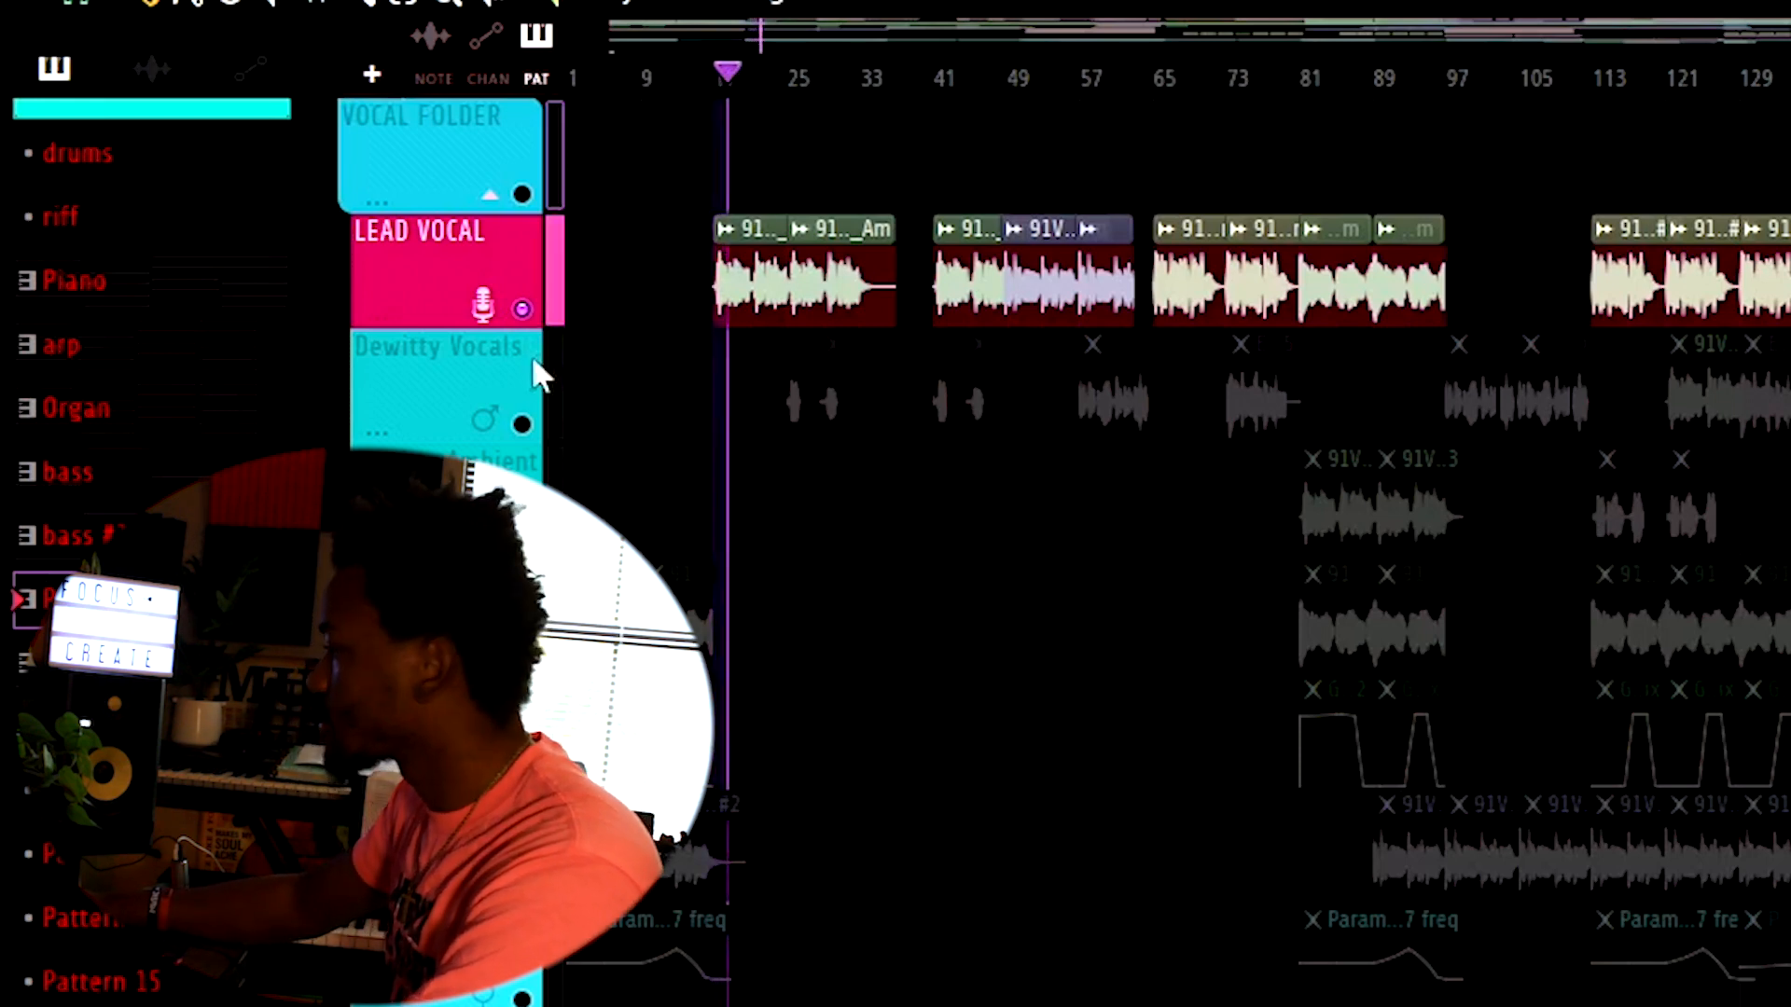
- Unmute Dewitty Vocals alongside the lead vocal and play both from bar 25 and from around bar 49
click(524, 424)
key(space)
click(798, 74)
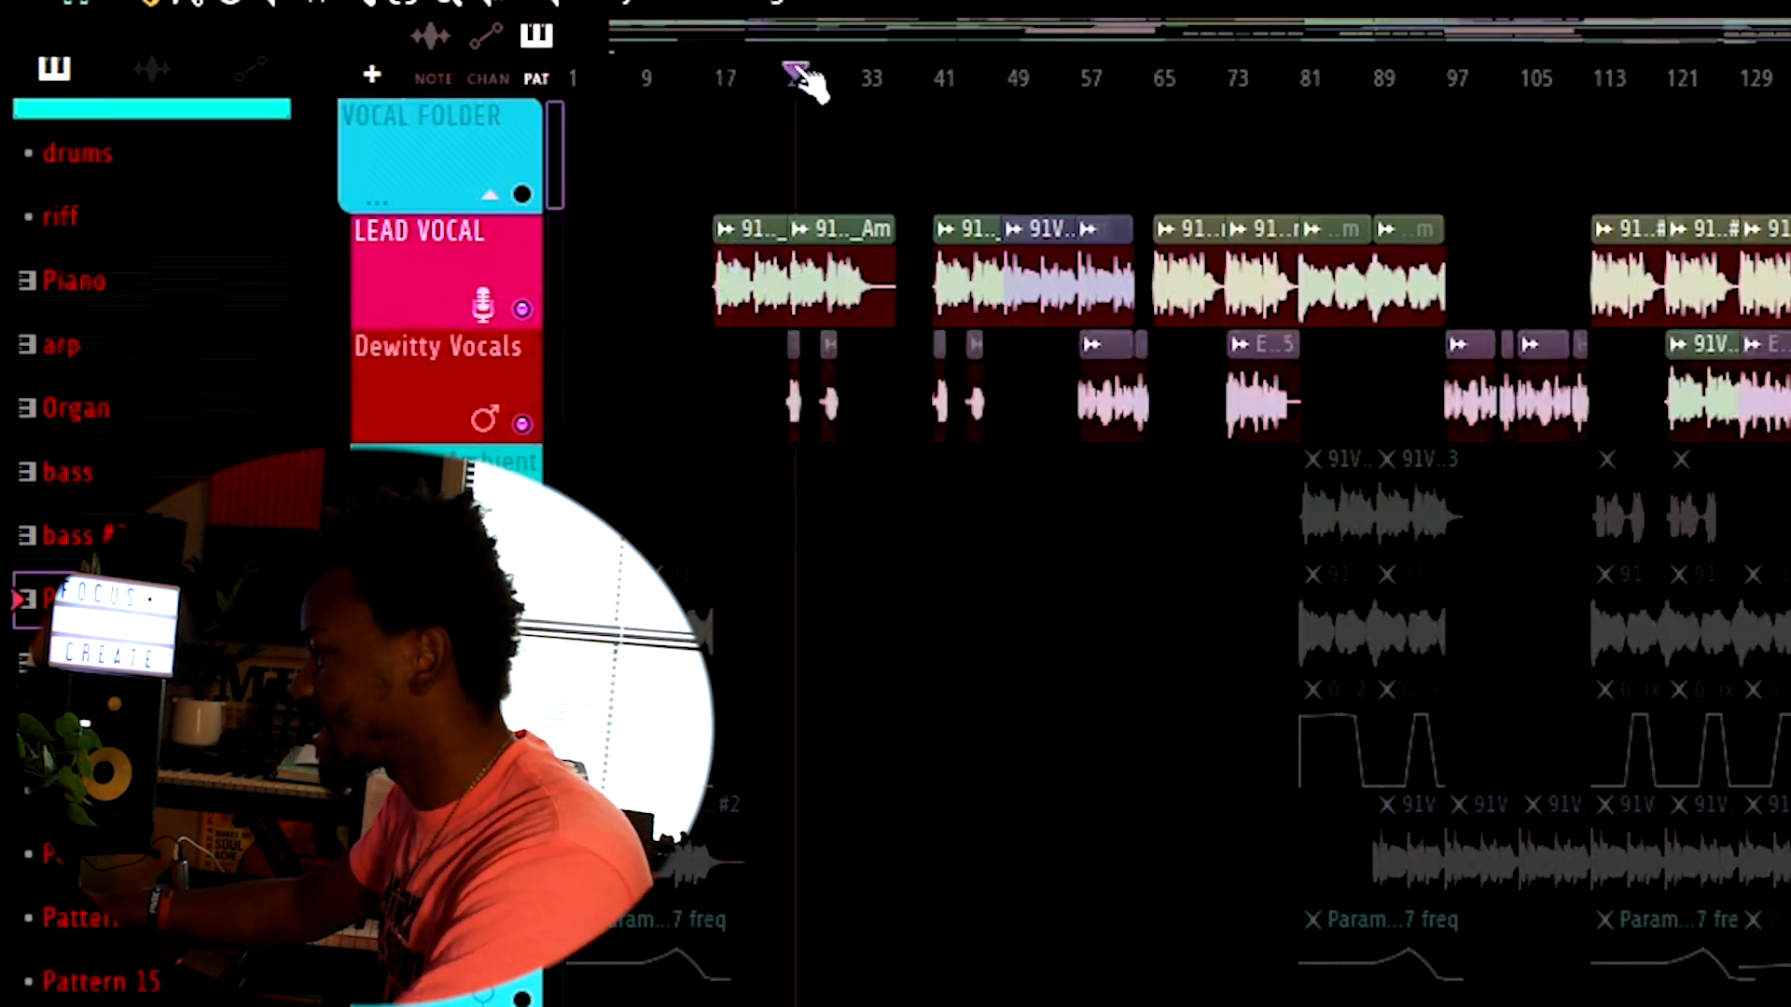
key(space)
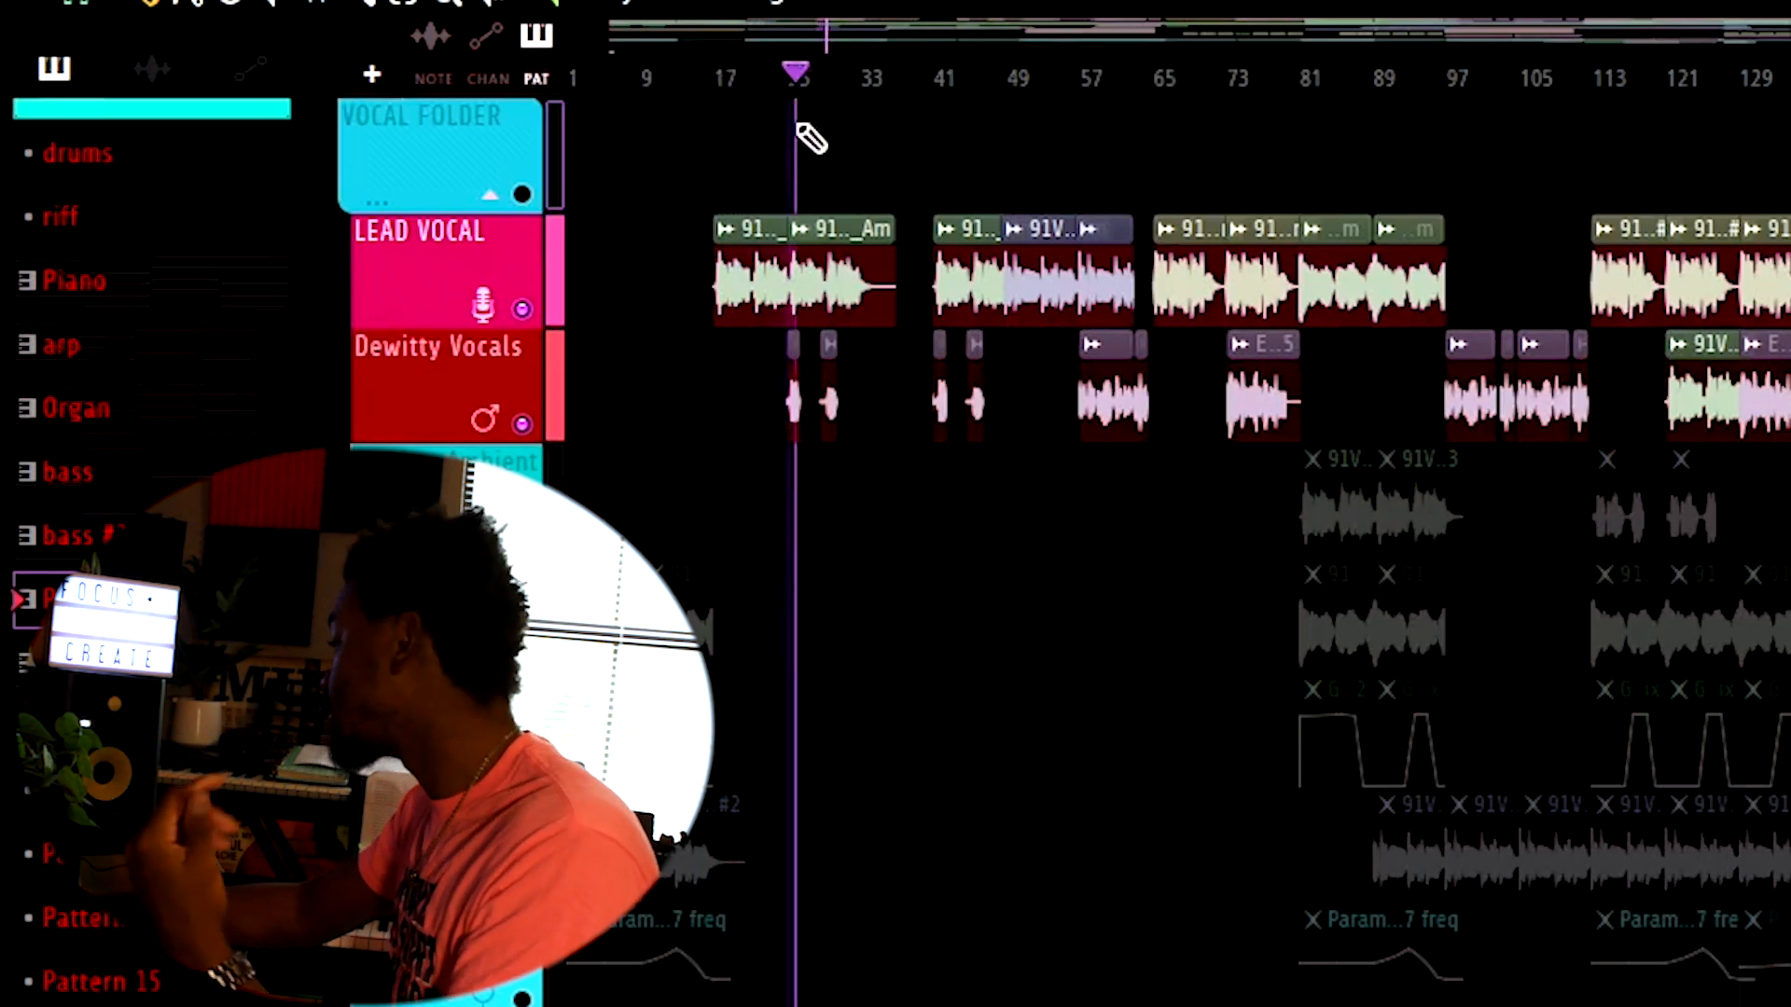
click(1019, 75)
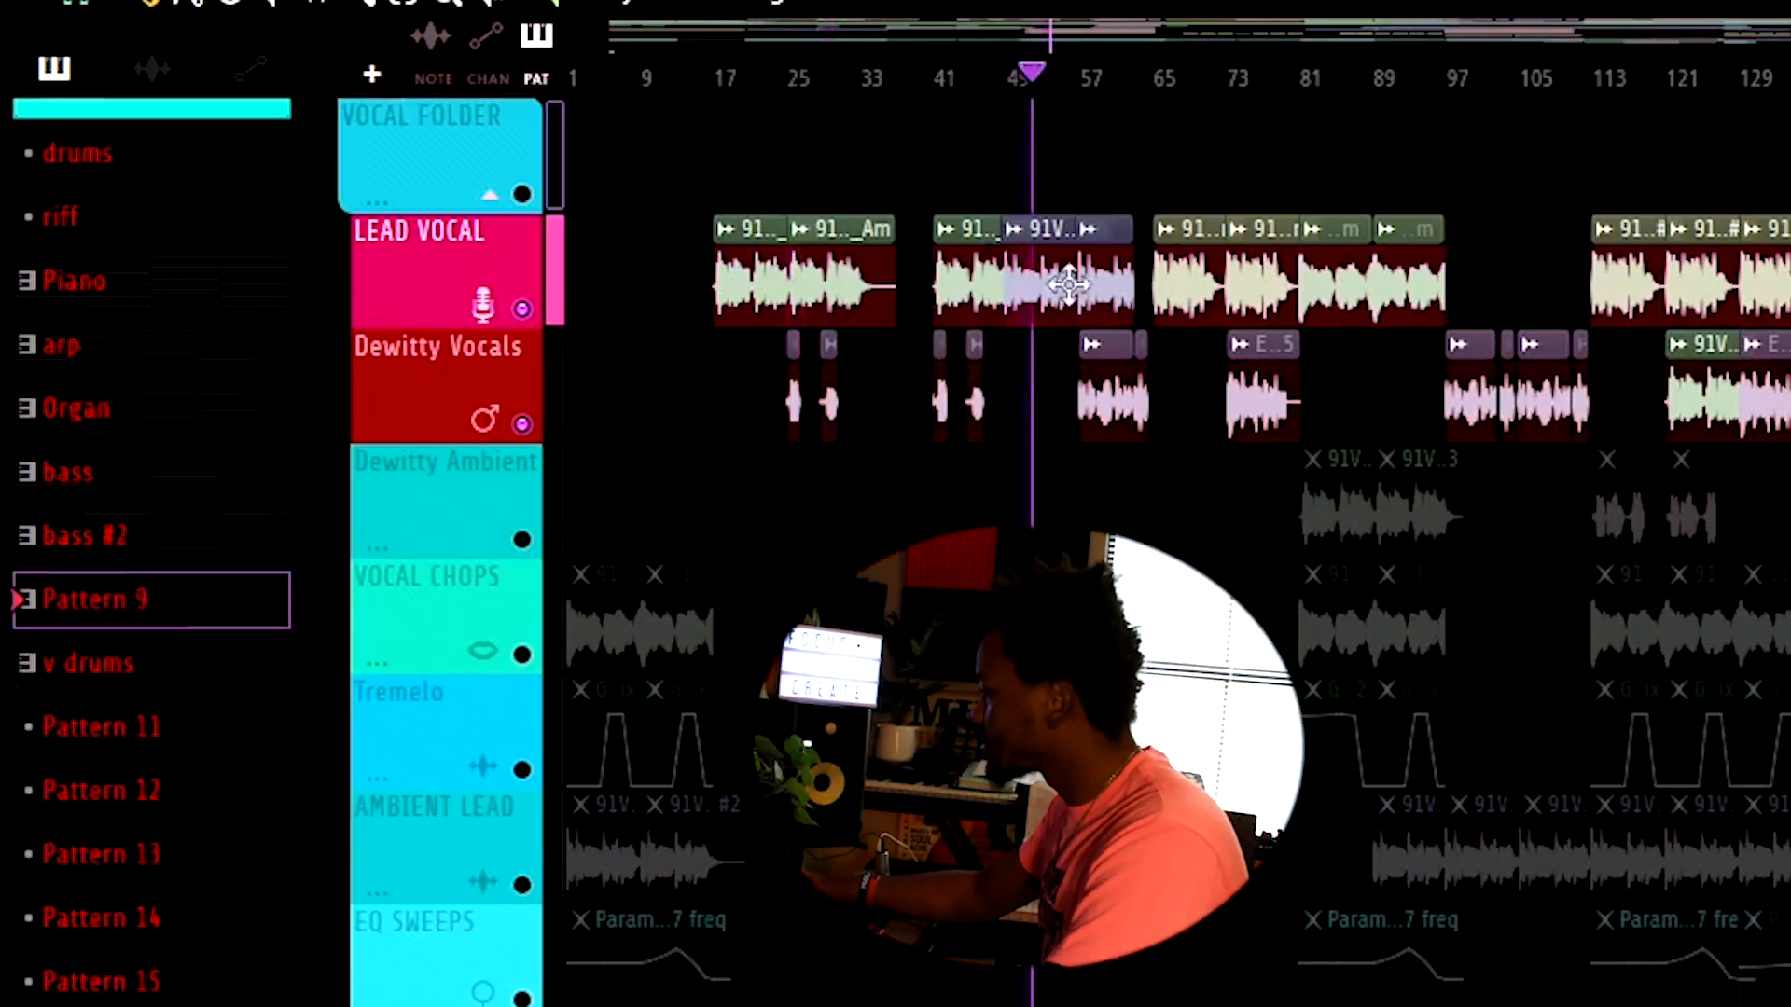
- Play the LEAD VOCAL and Dewitty Vocals tracks together from around bar 57 and from bar 65
key(space)
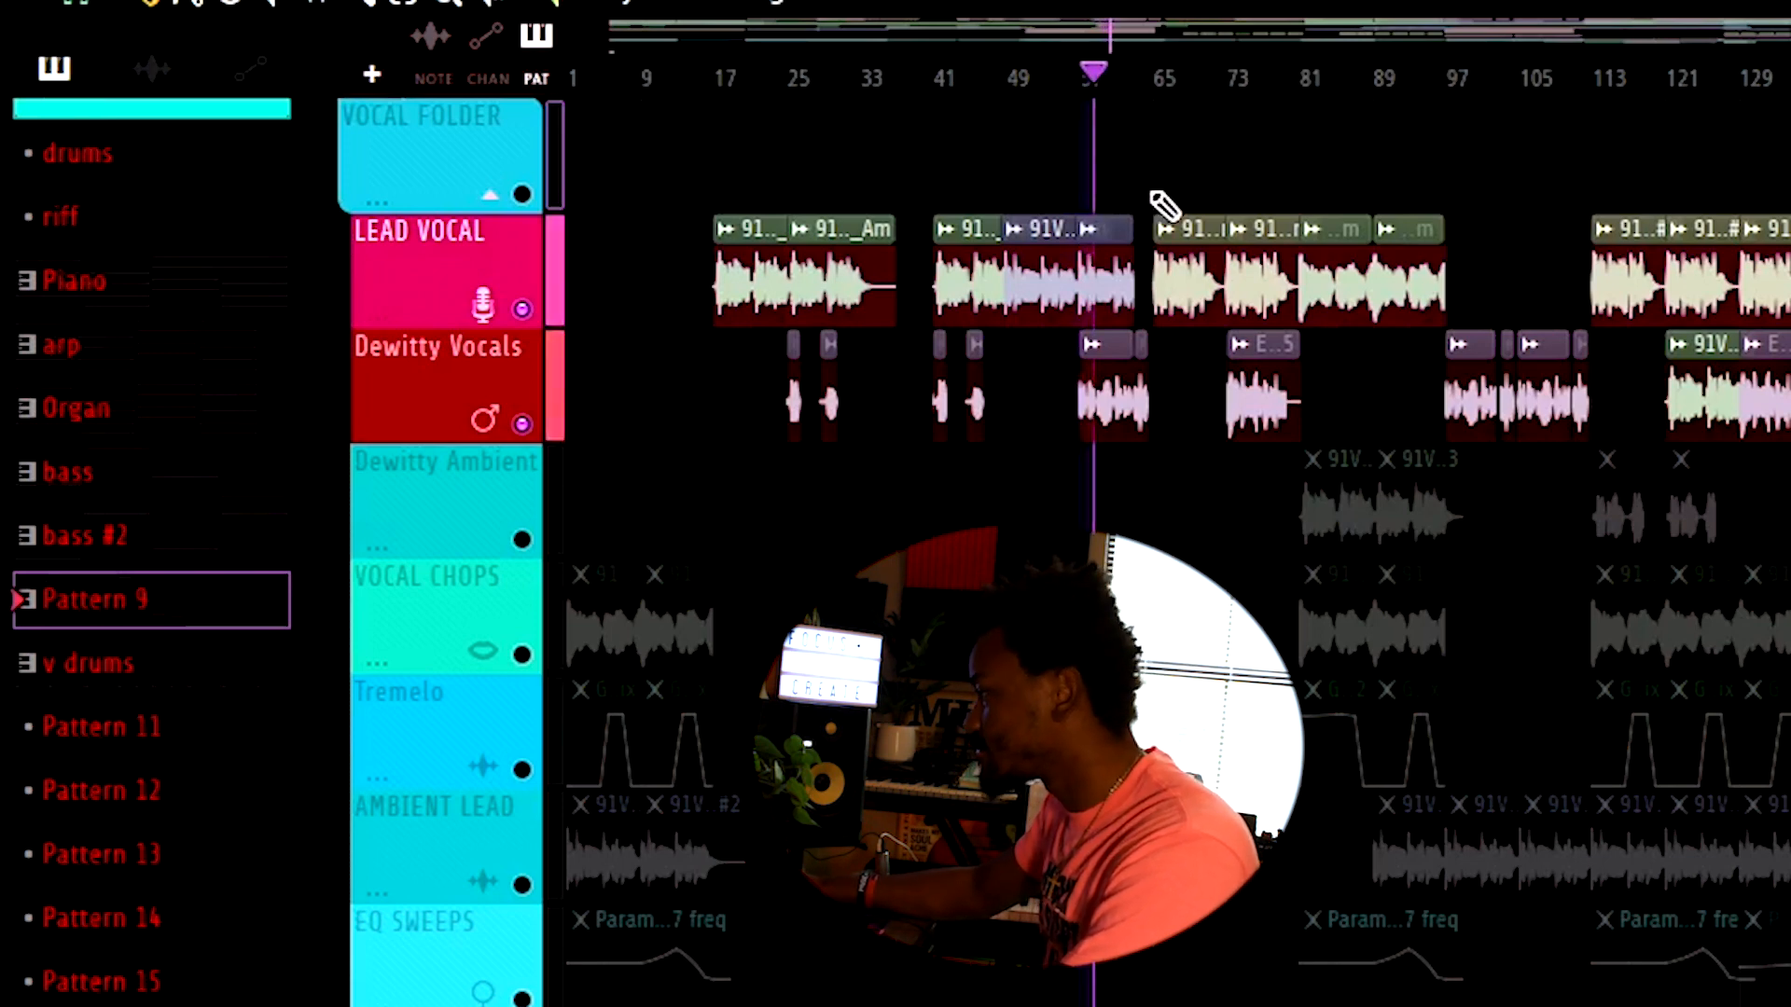
key(space)
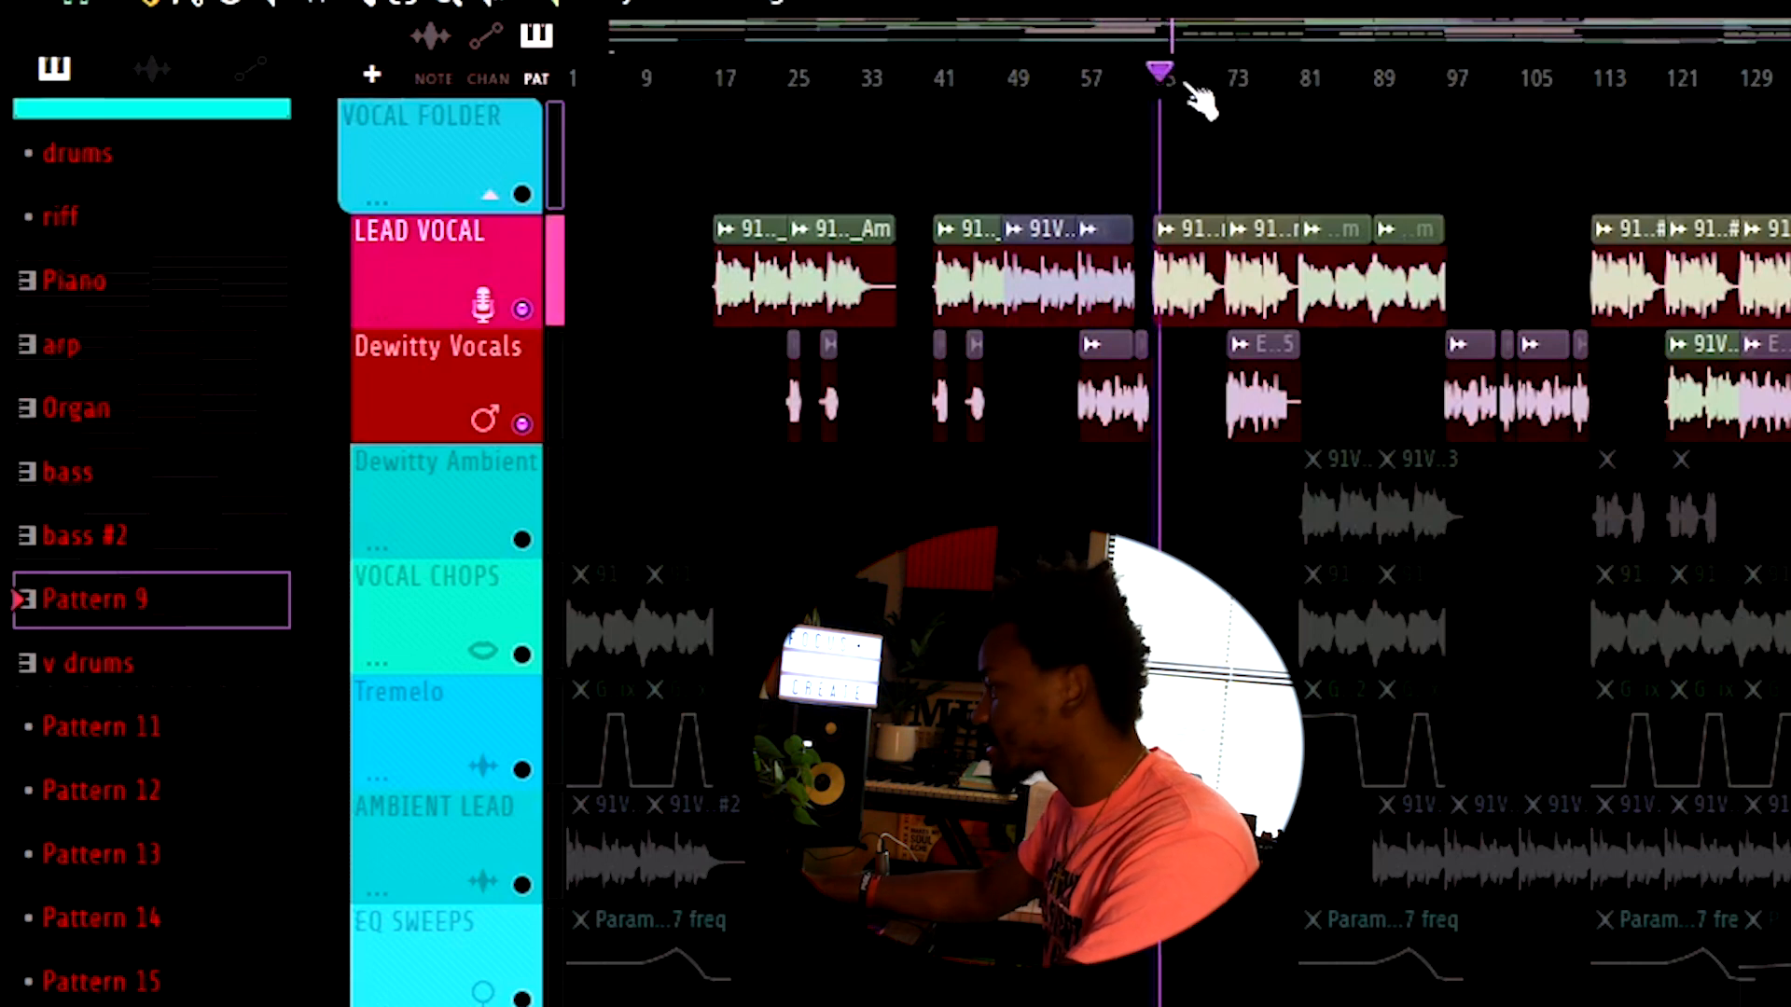
key(space)
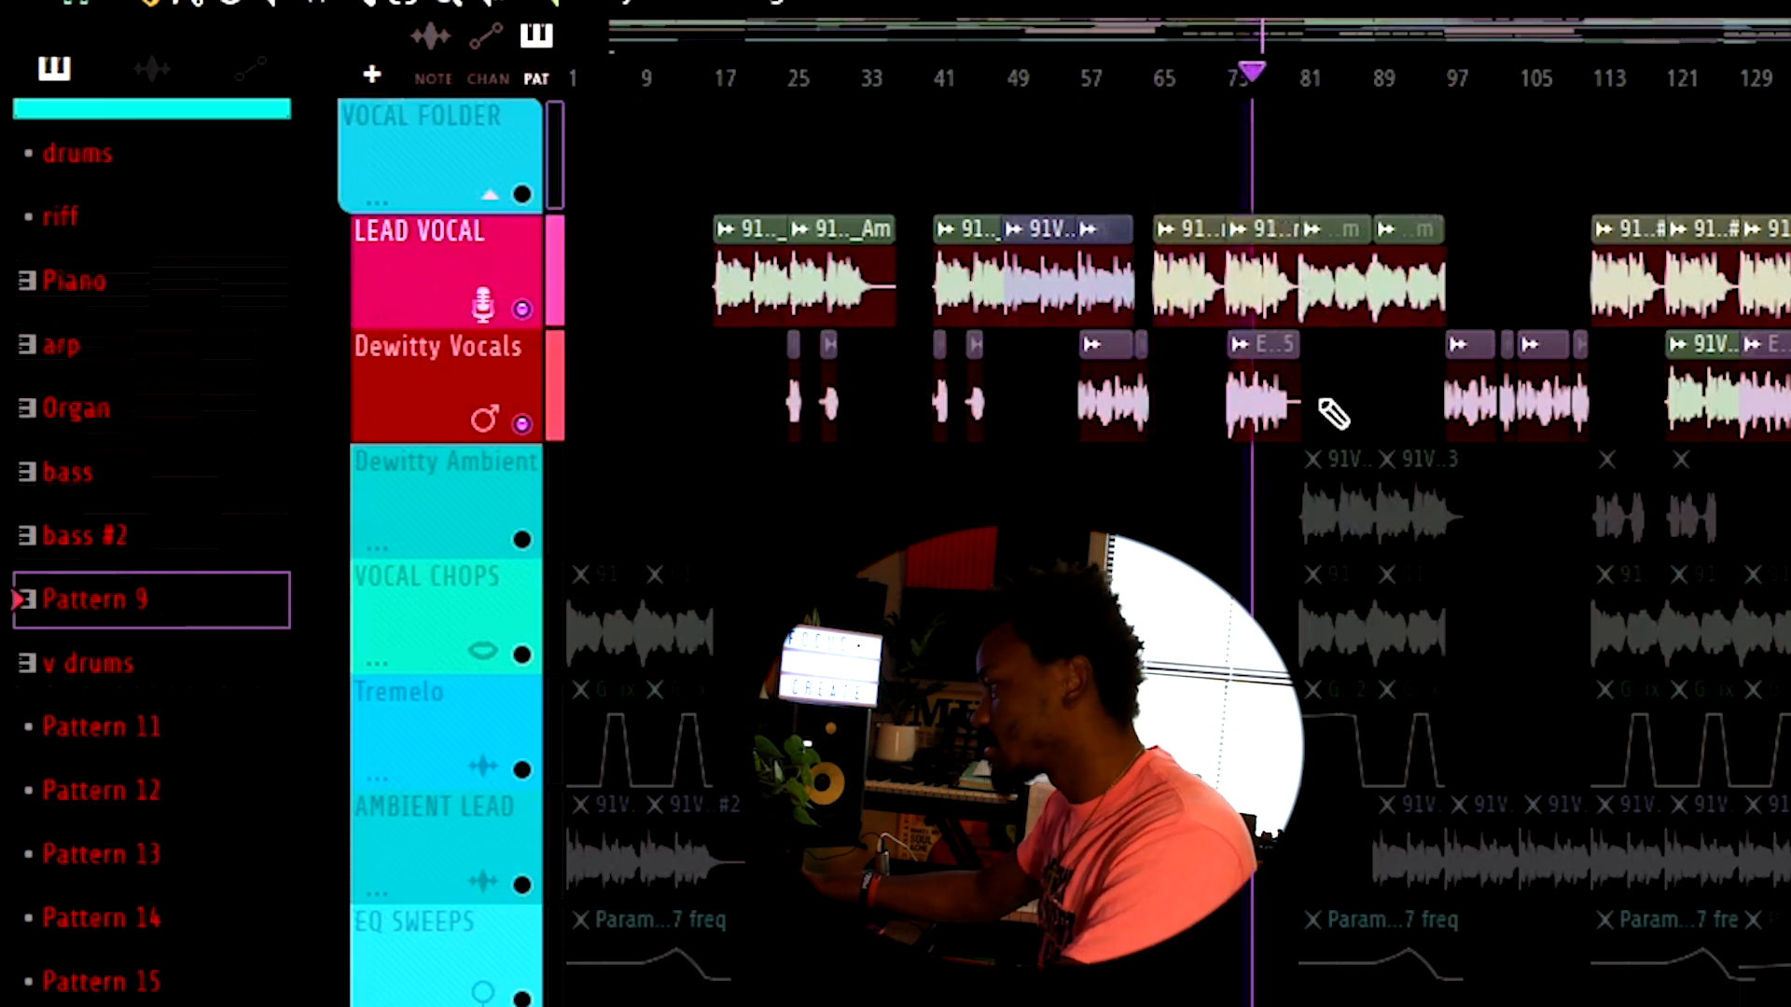
key(space)
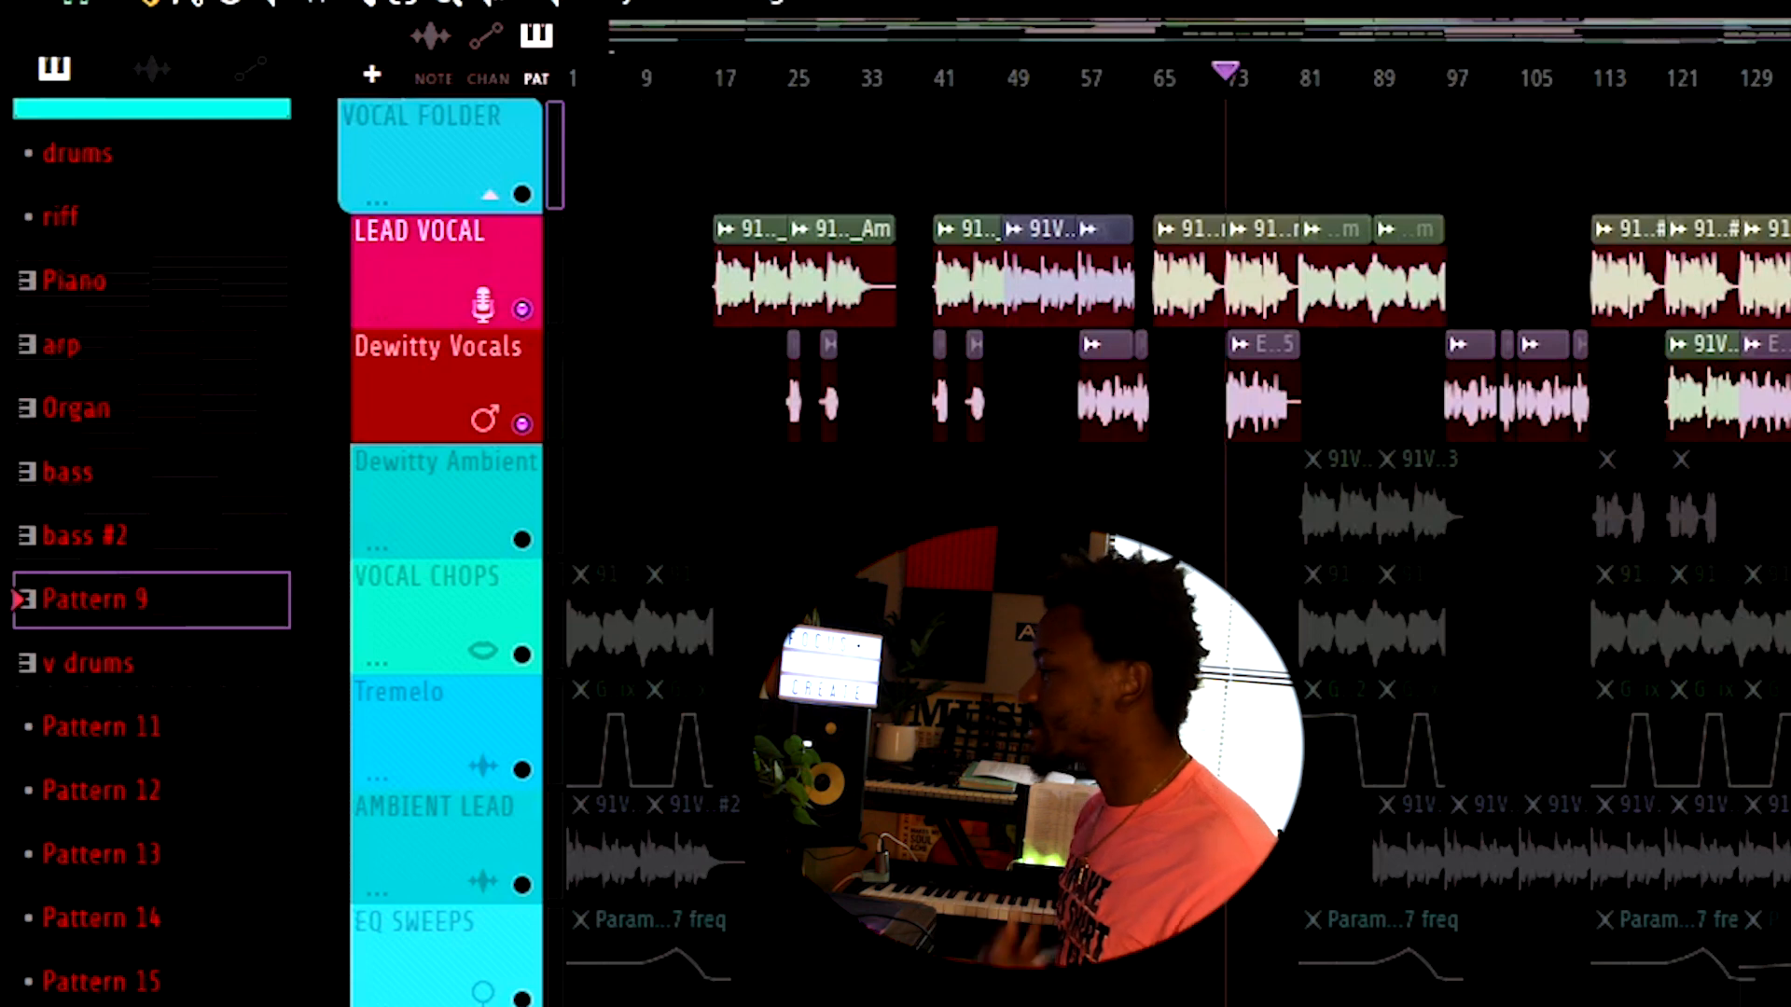
- Unmute Dewitty Ambient, VOCAL CHOPS and AMBIENT LEAD alongside the other vocals and play them all from around bar 89
click(521, 540)
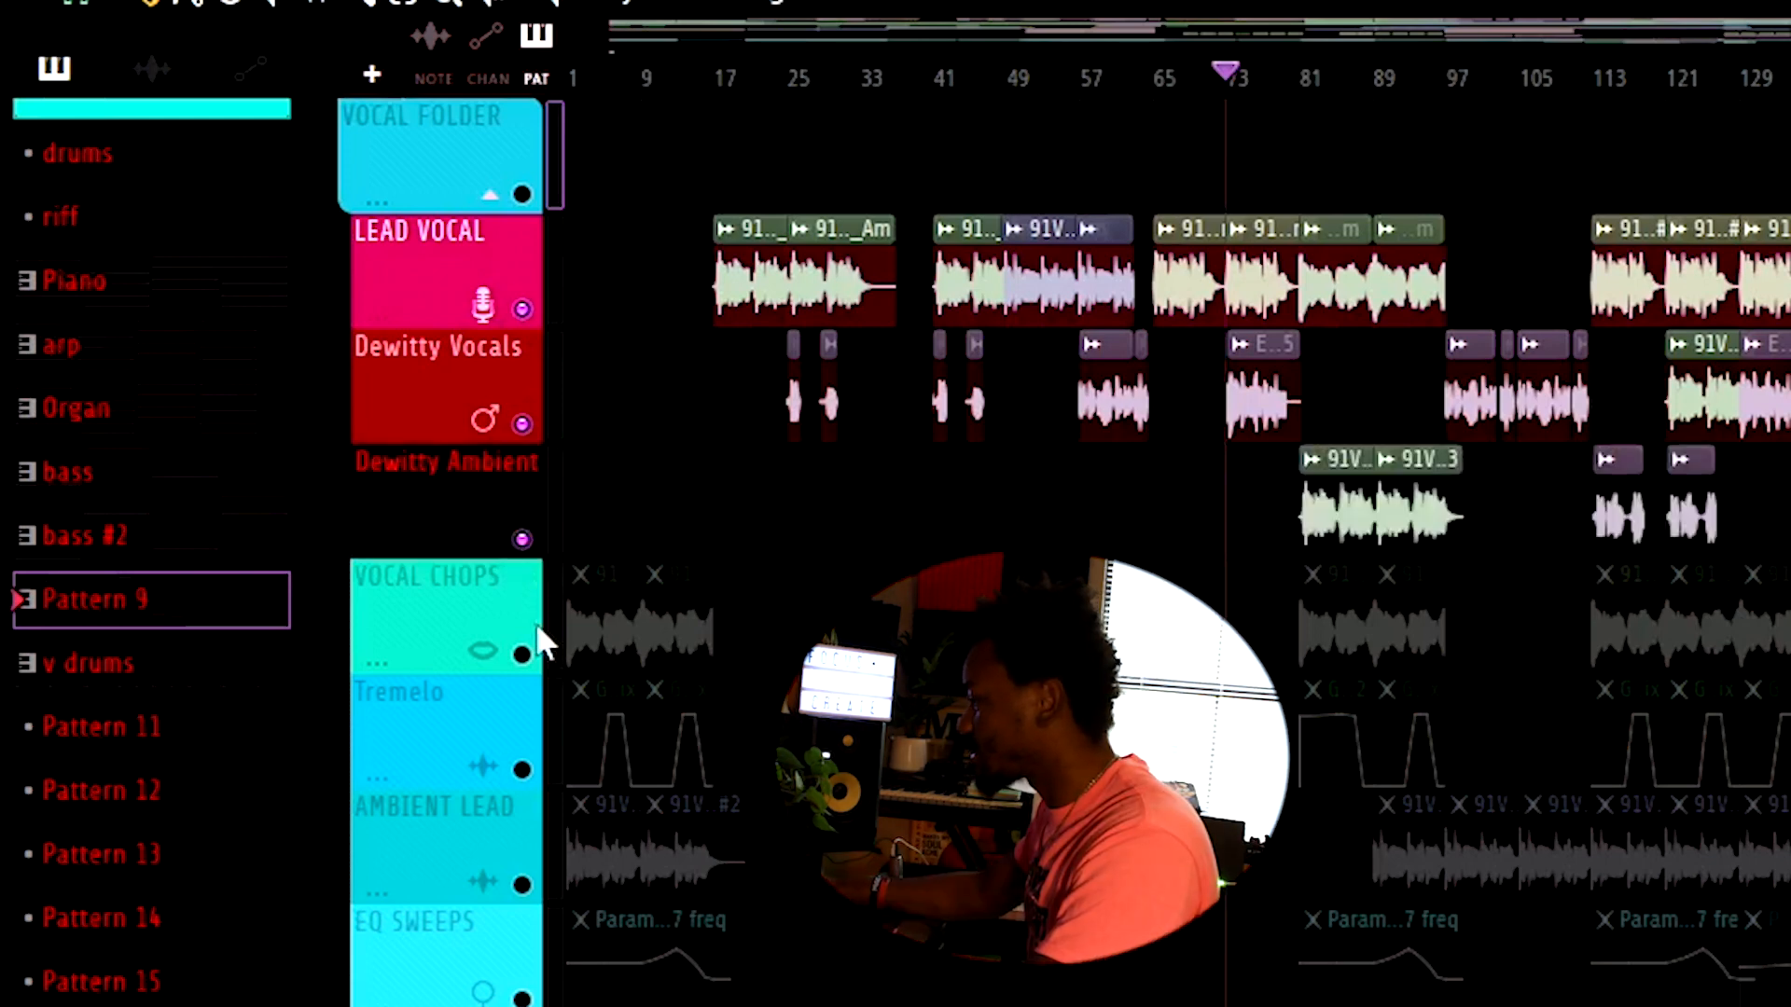
click(521, 654)
click(522, 884)
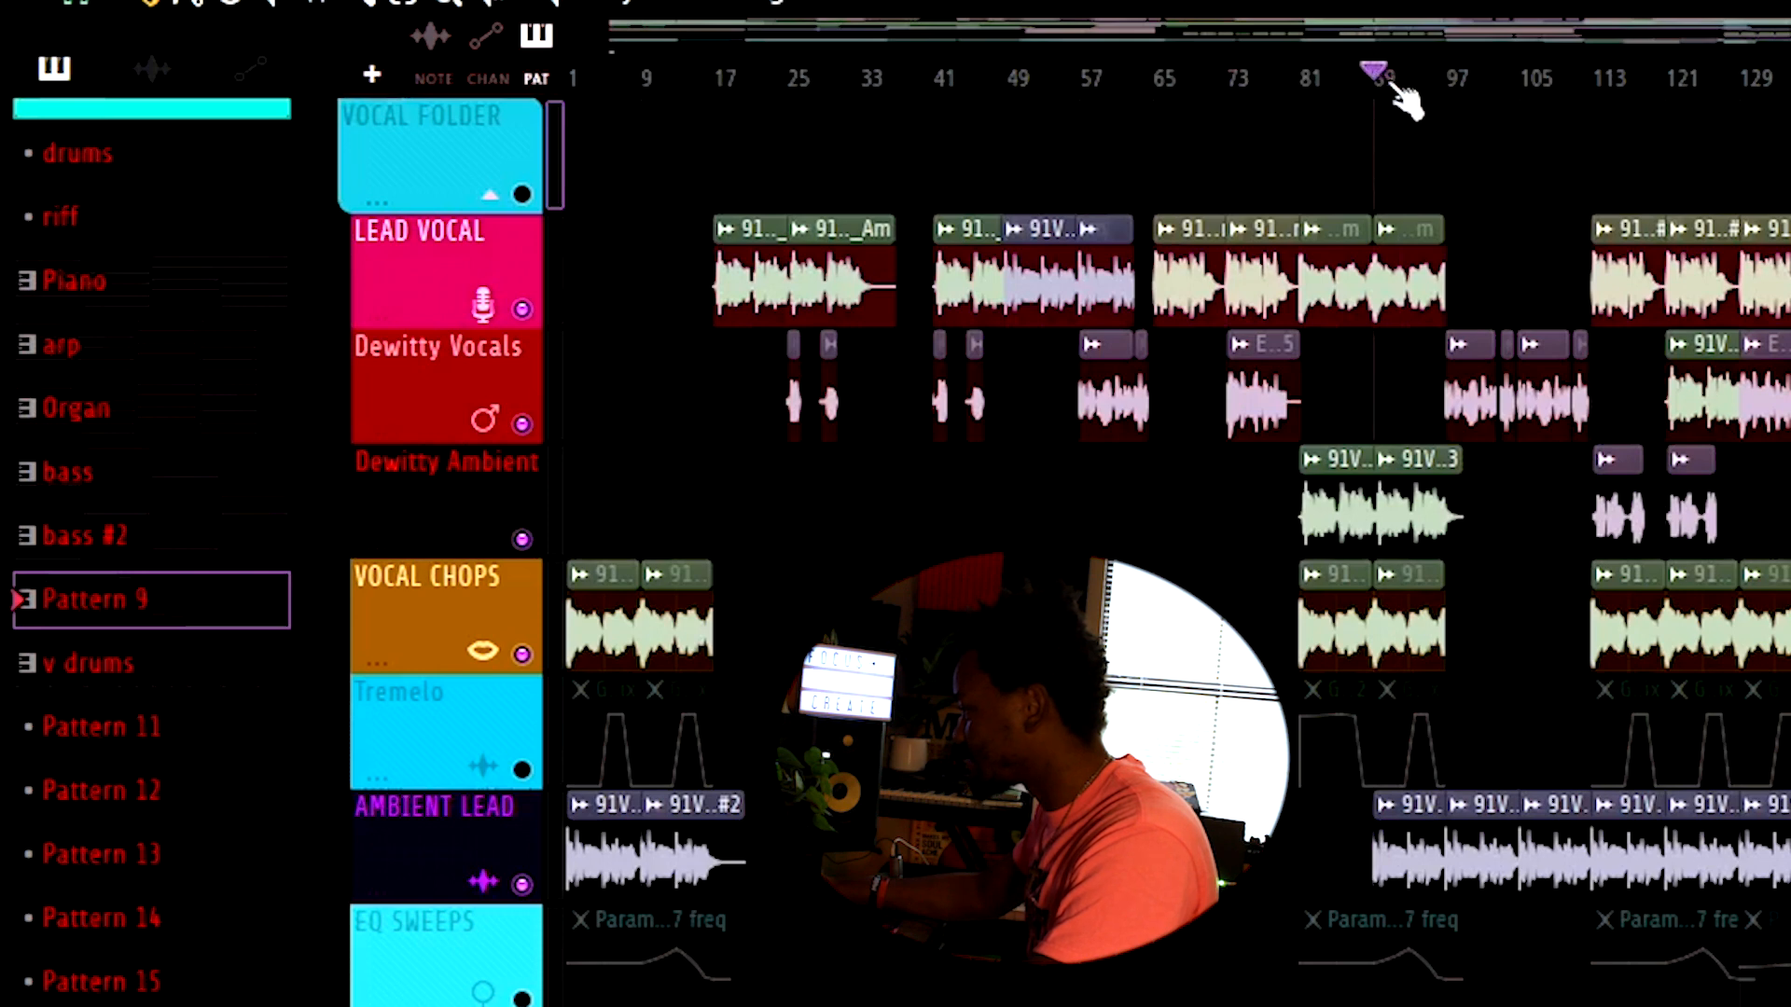
key(space)
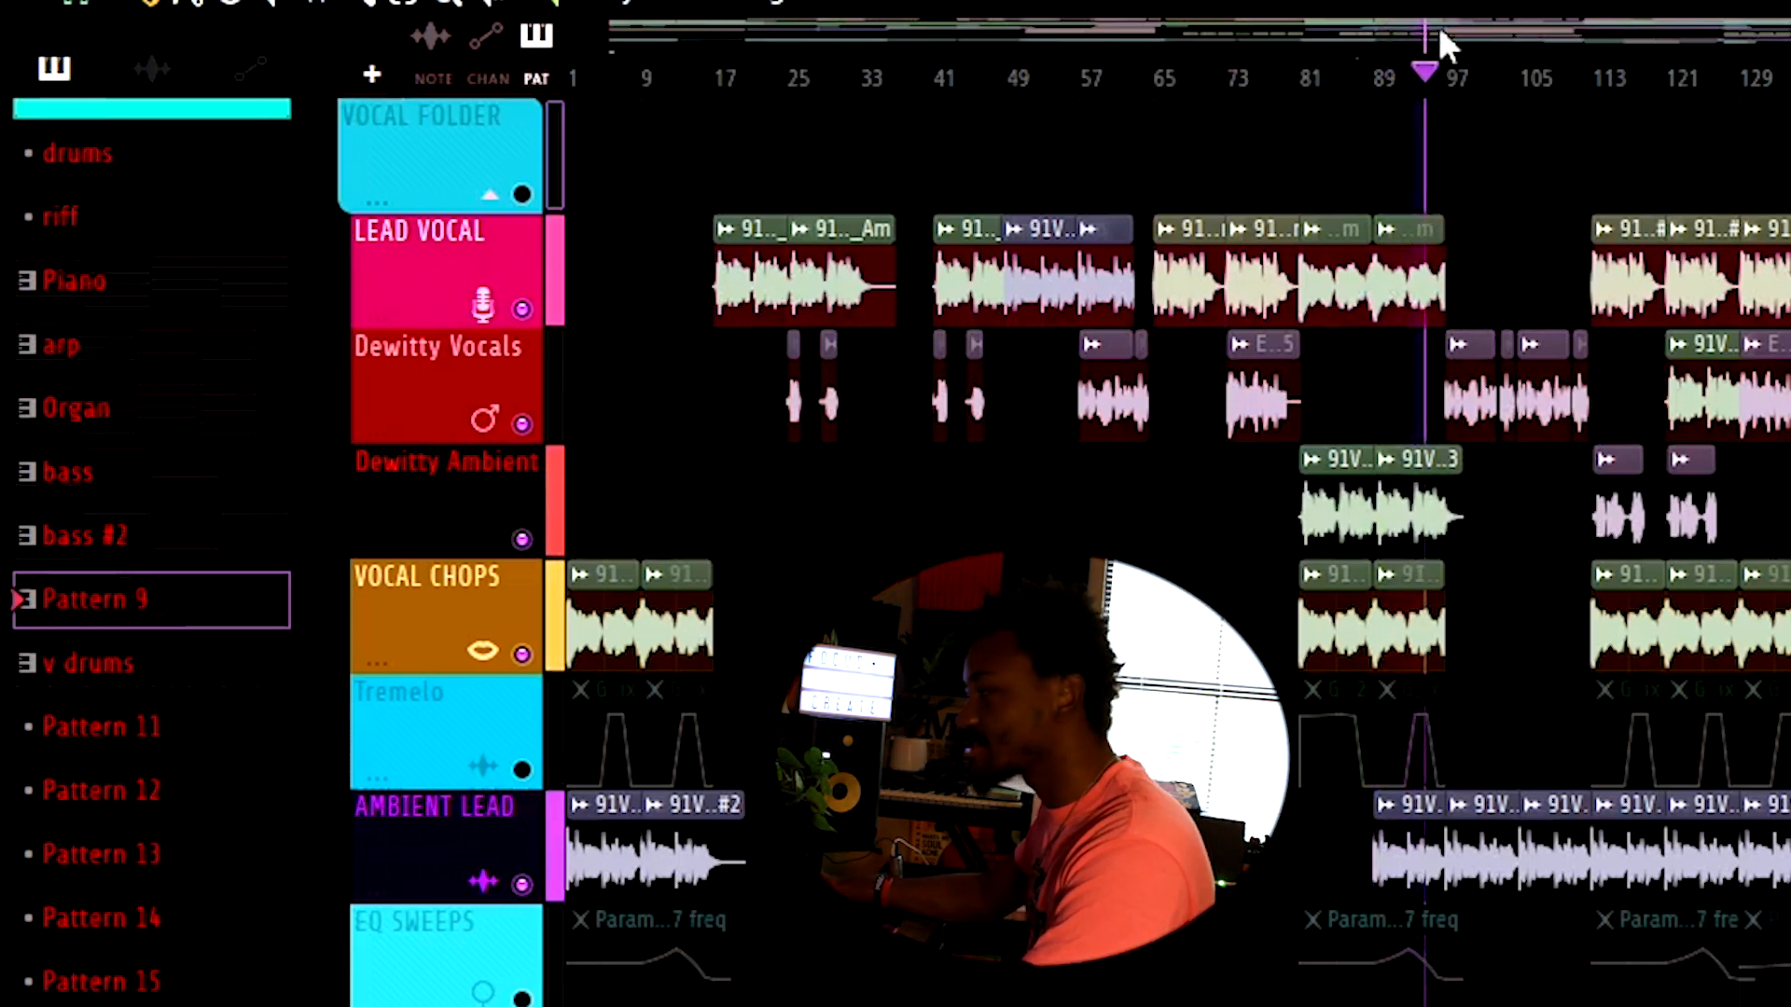
key(space)
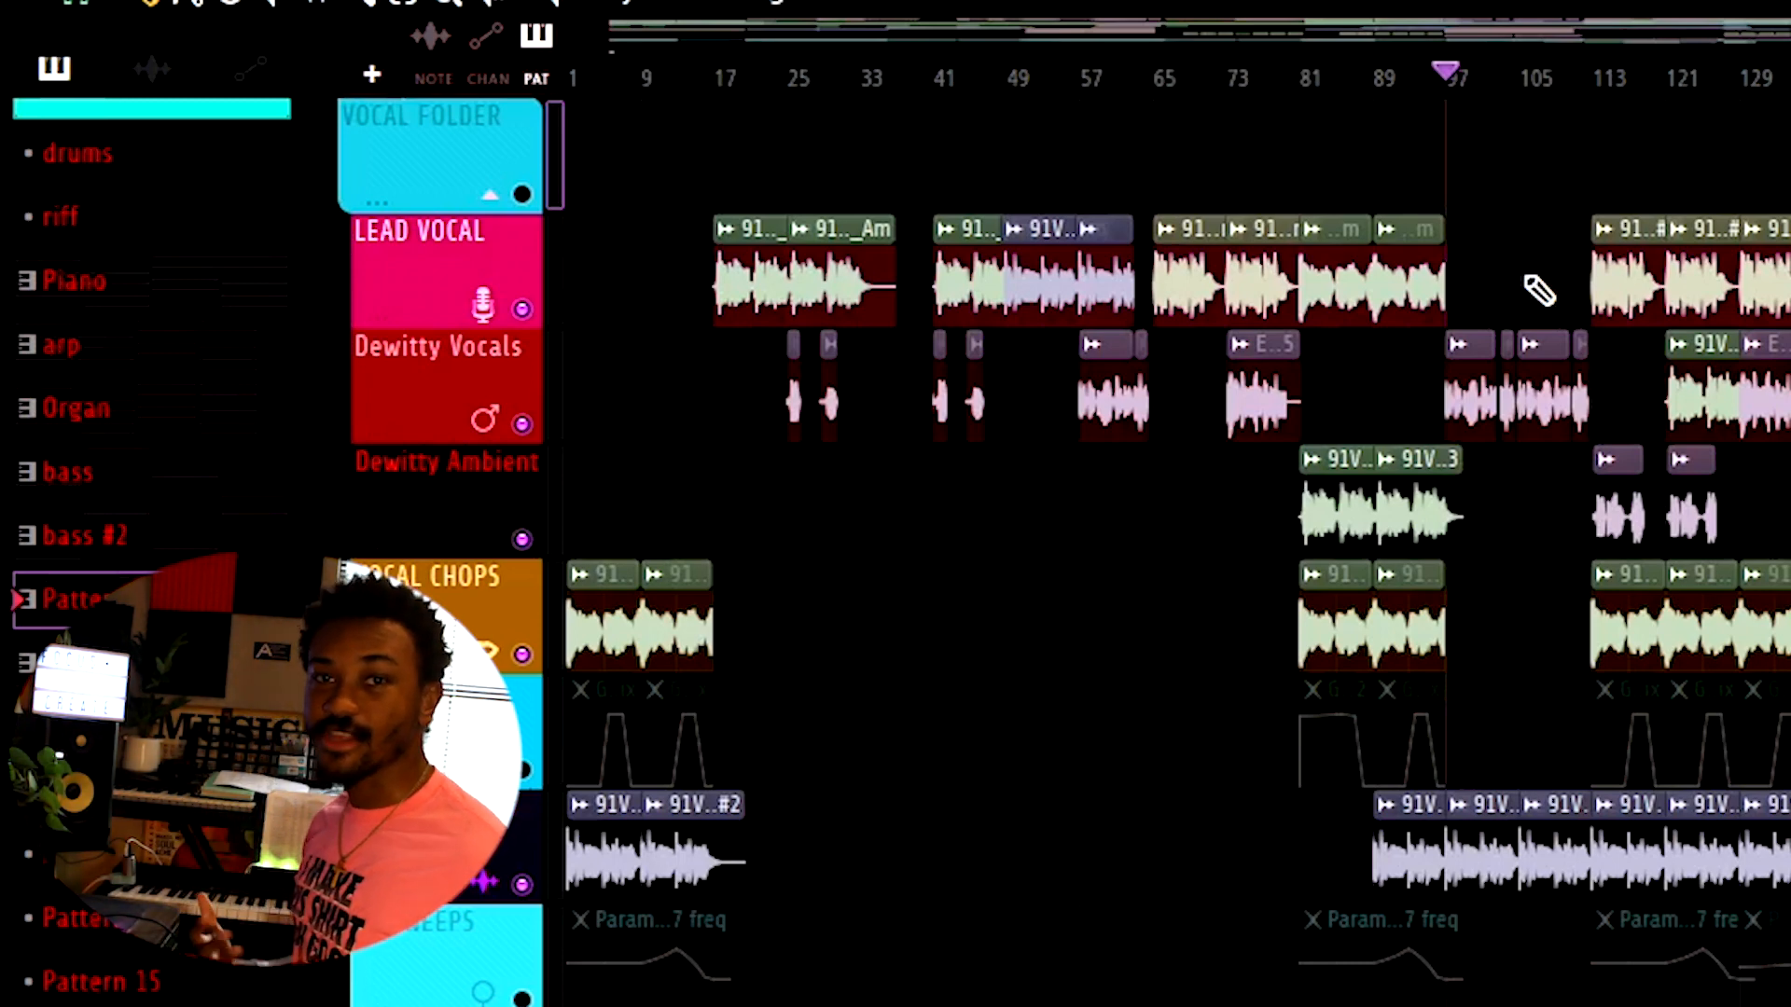
- Unmute the VOCAL HARMONIES track and the Left and Right harmony tracks below it
scroll(1539, 291, down, 4)
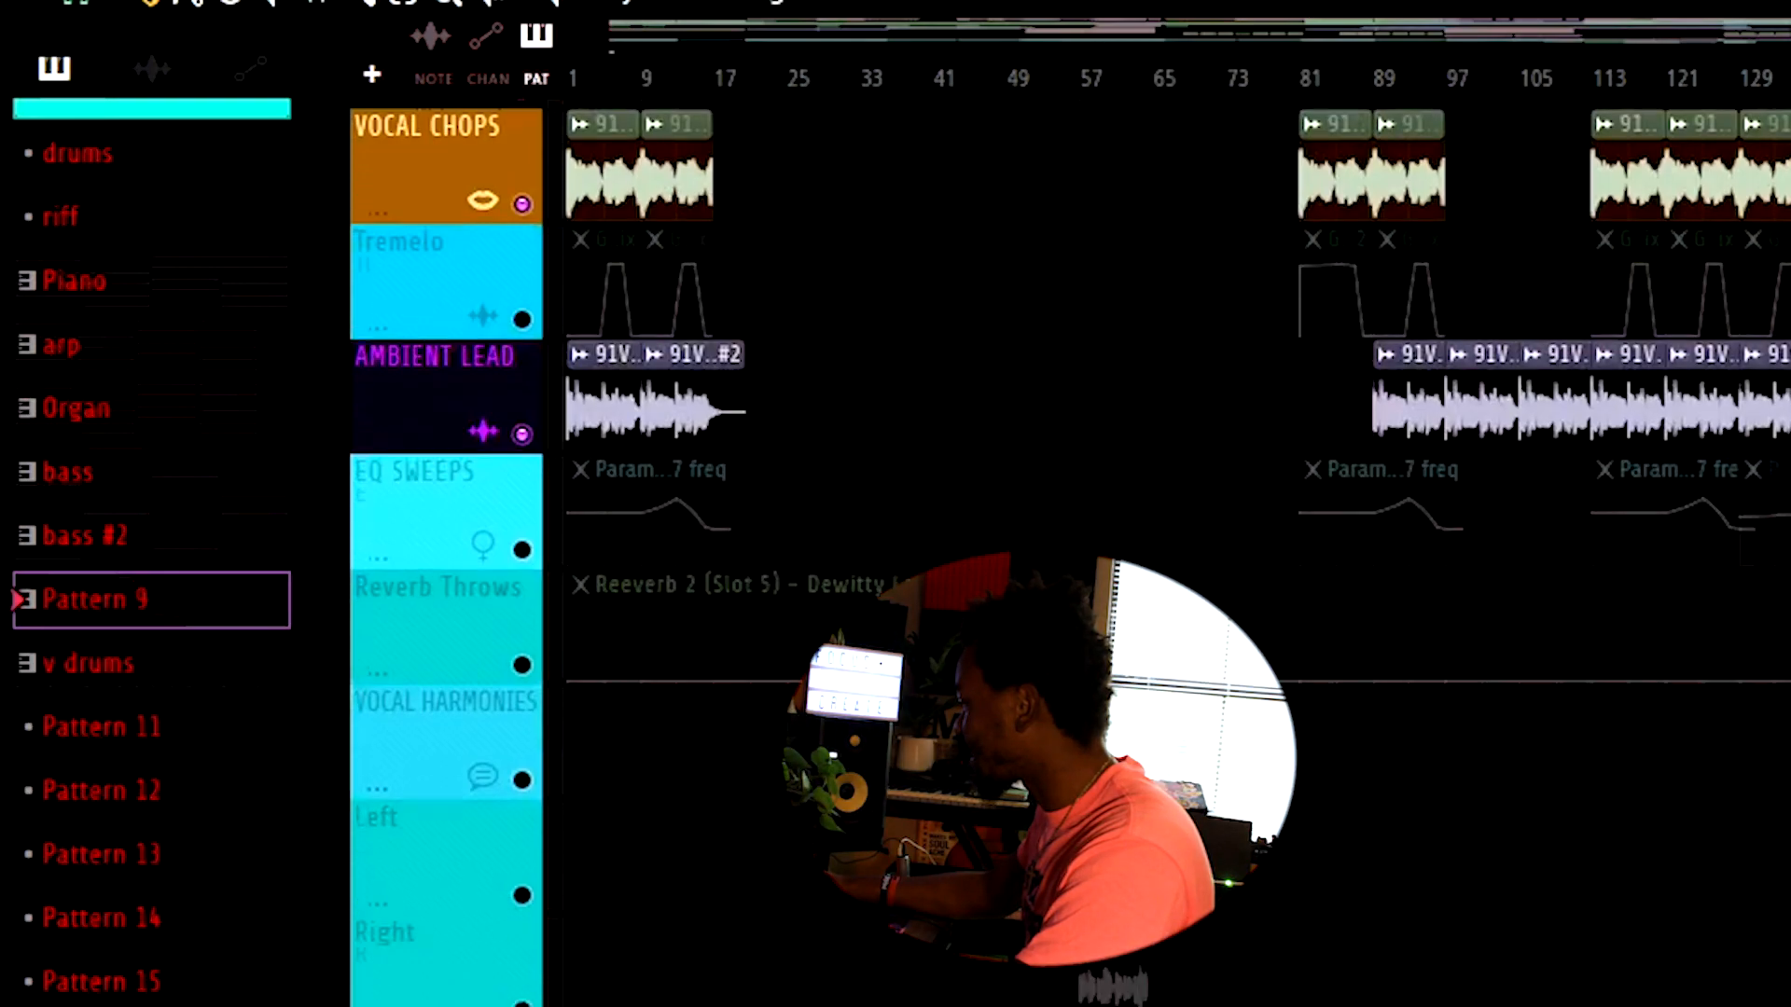
drag(537, 776, 521, 916)
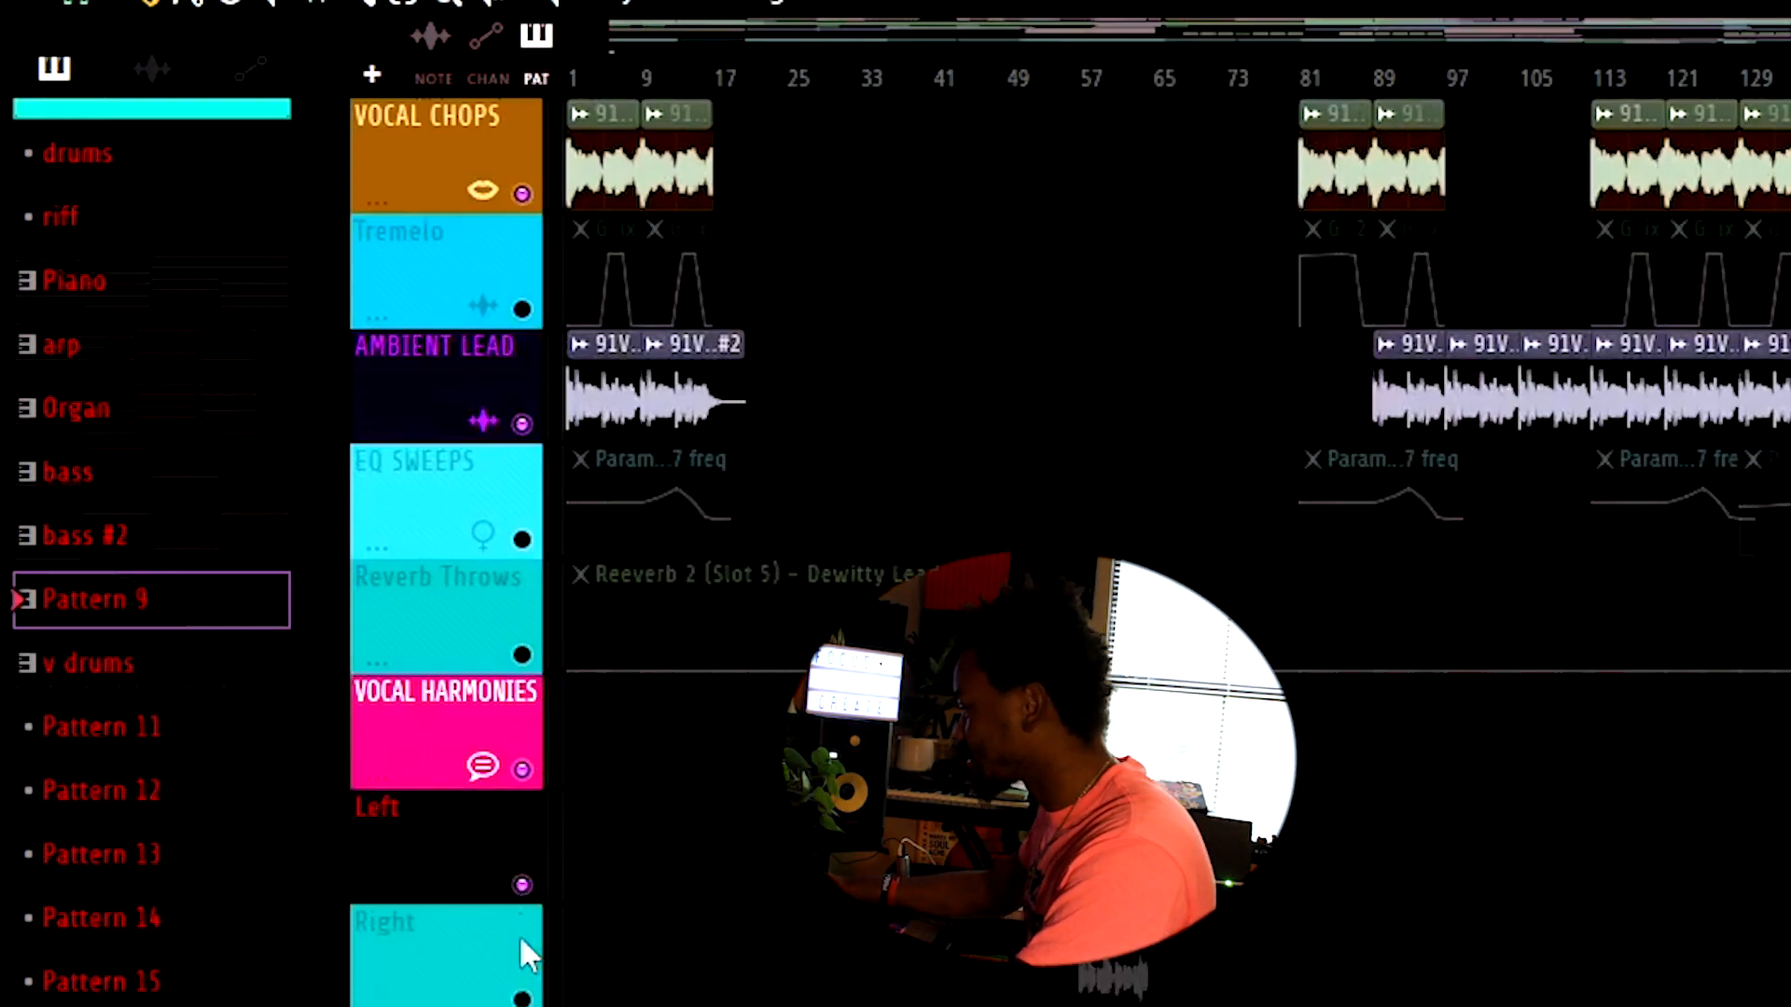
scroll(1175, 550, up, 4)
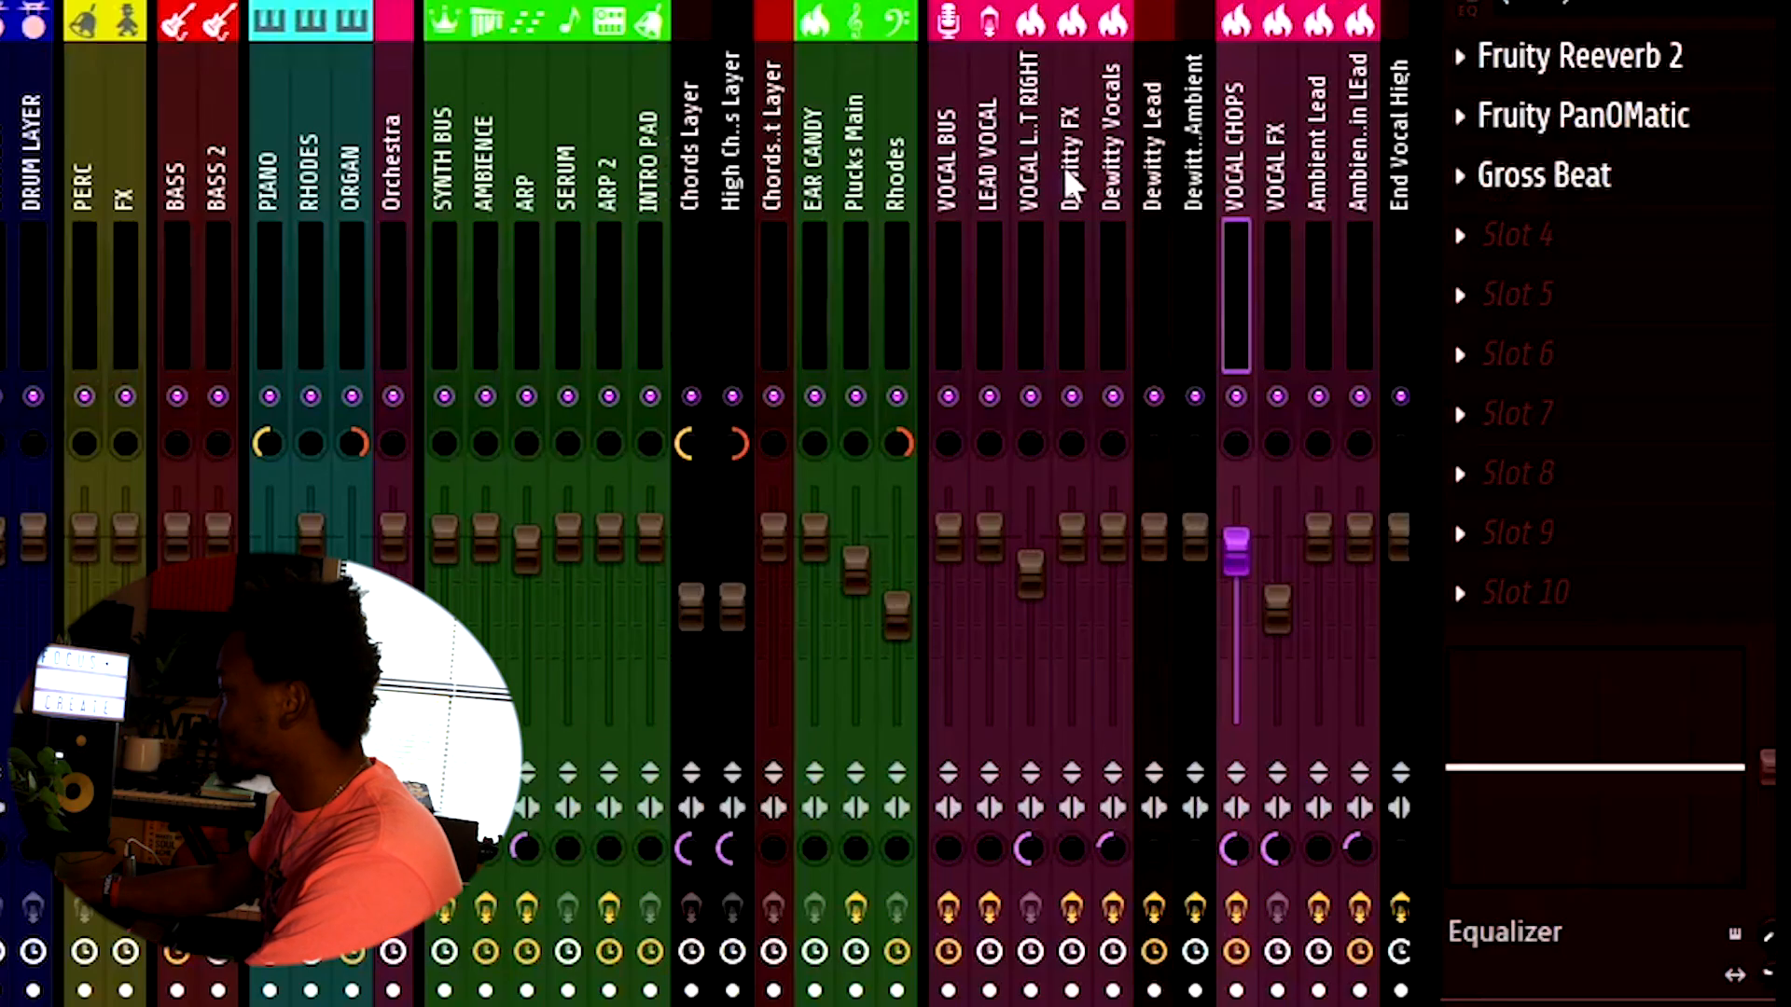
- View TDR Kotelnikov, Fruity Reeverb 2 and Fruity Delay 3 on the VOCAL BUS, and check the effect slots of the other vocal inserts
click(957, 198)
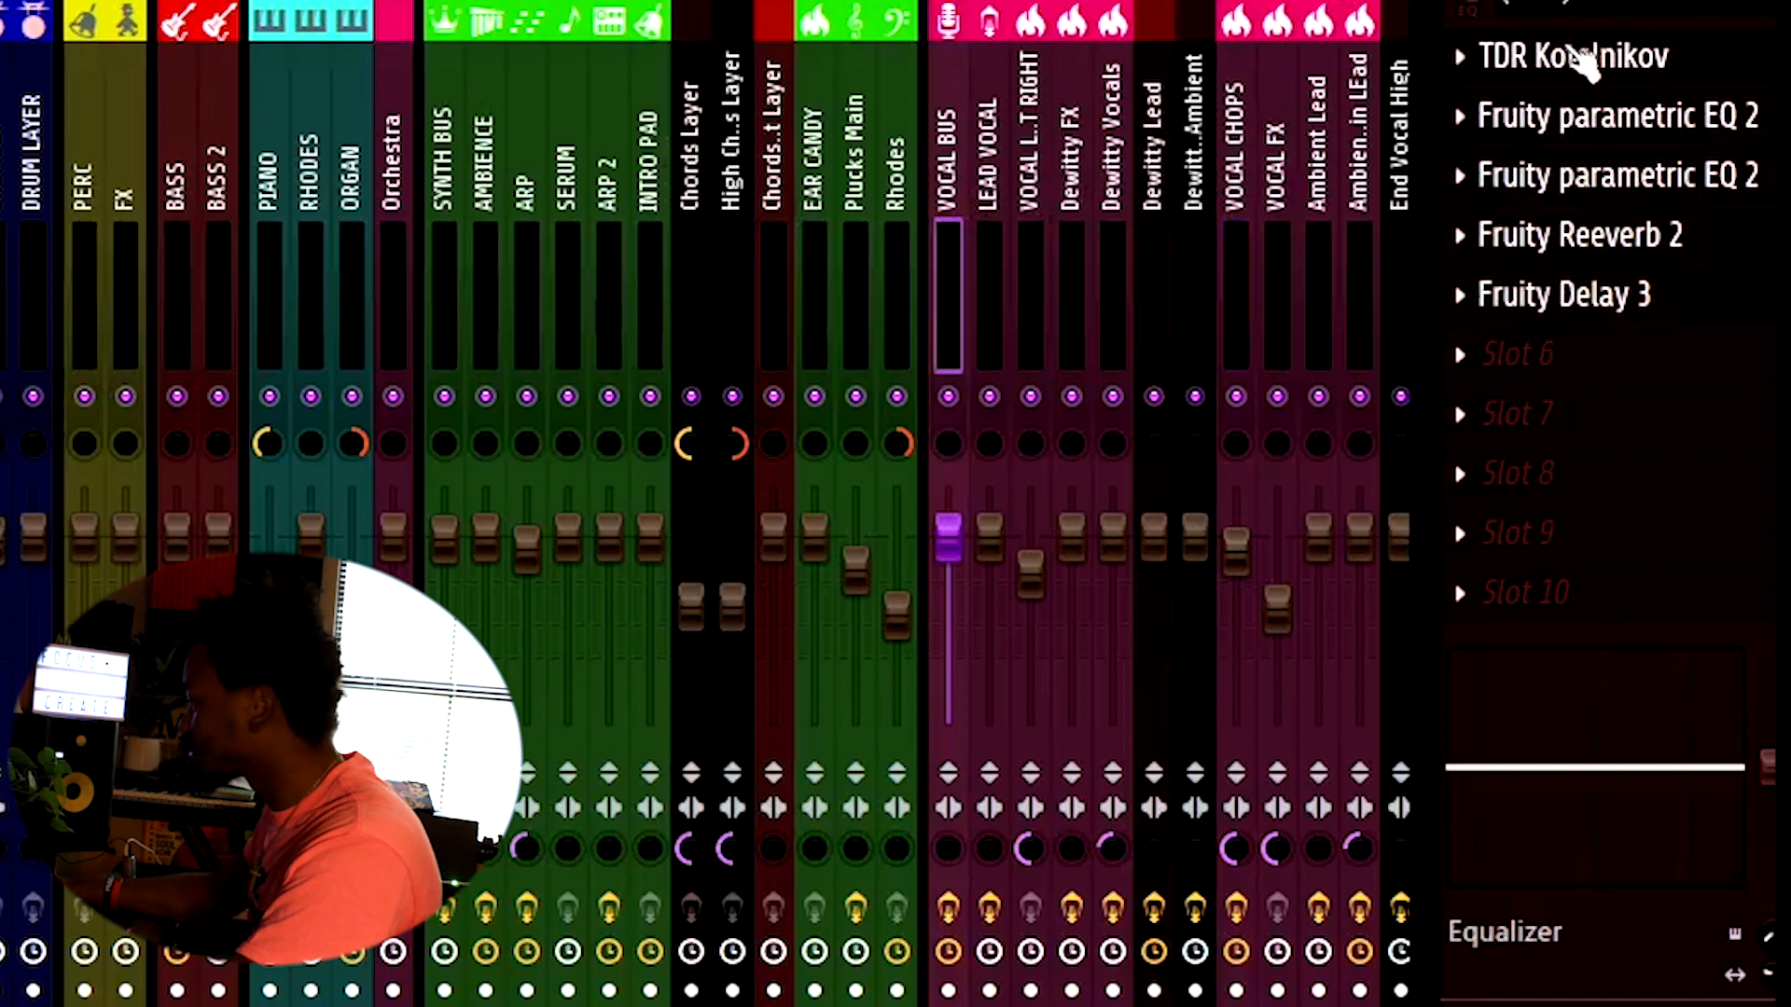
click(1567, 54)
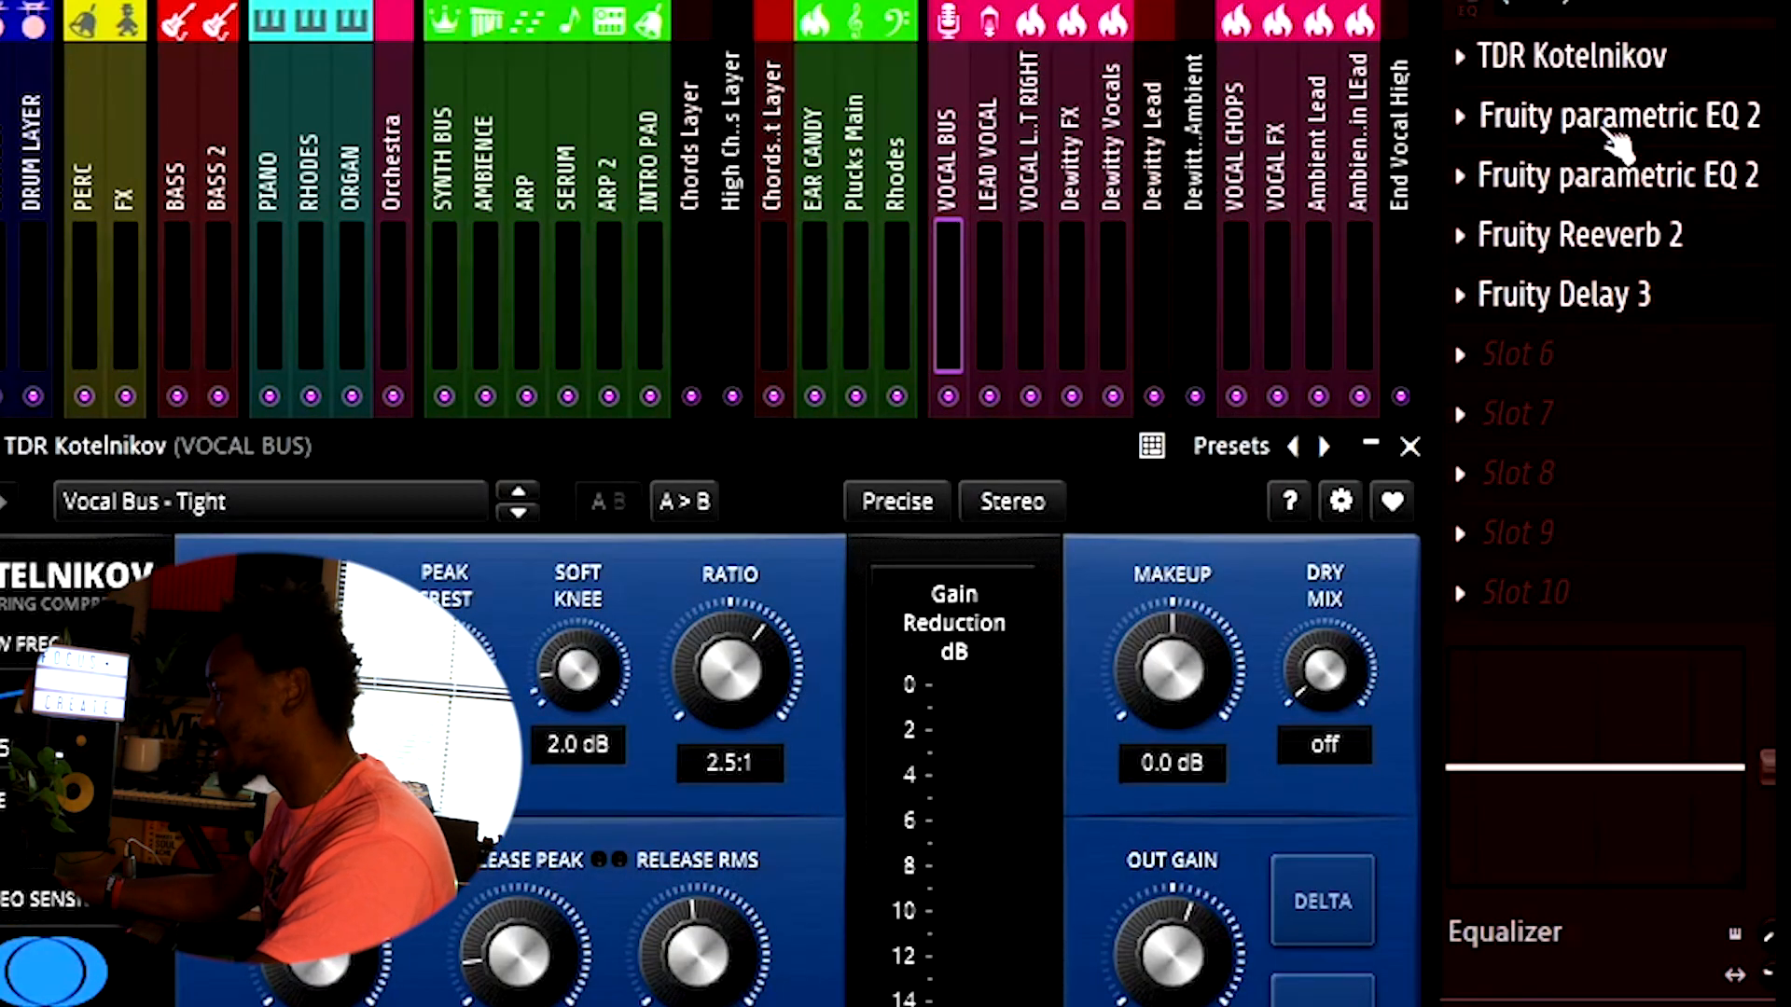
click(1641, 252)
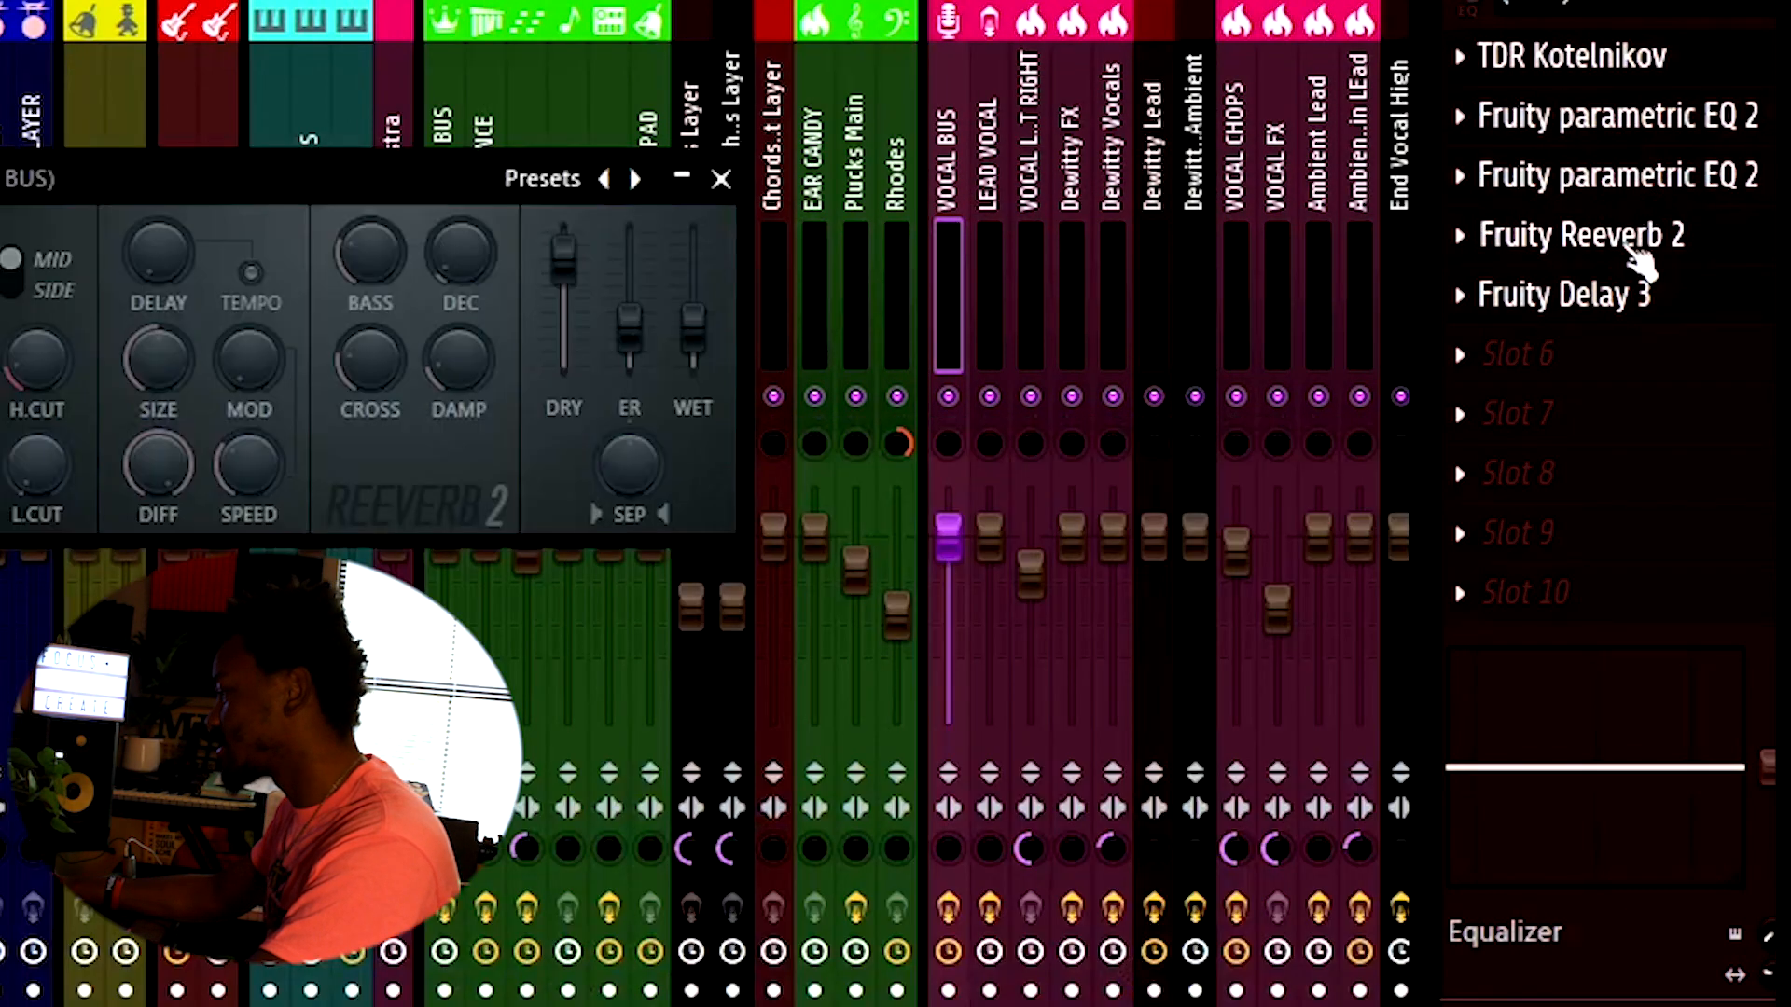
click(1623, 295)
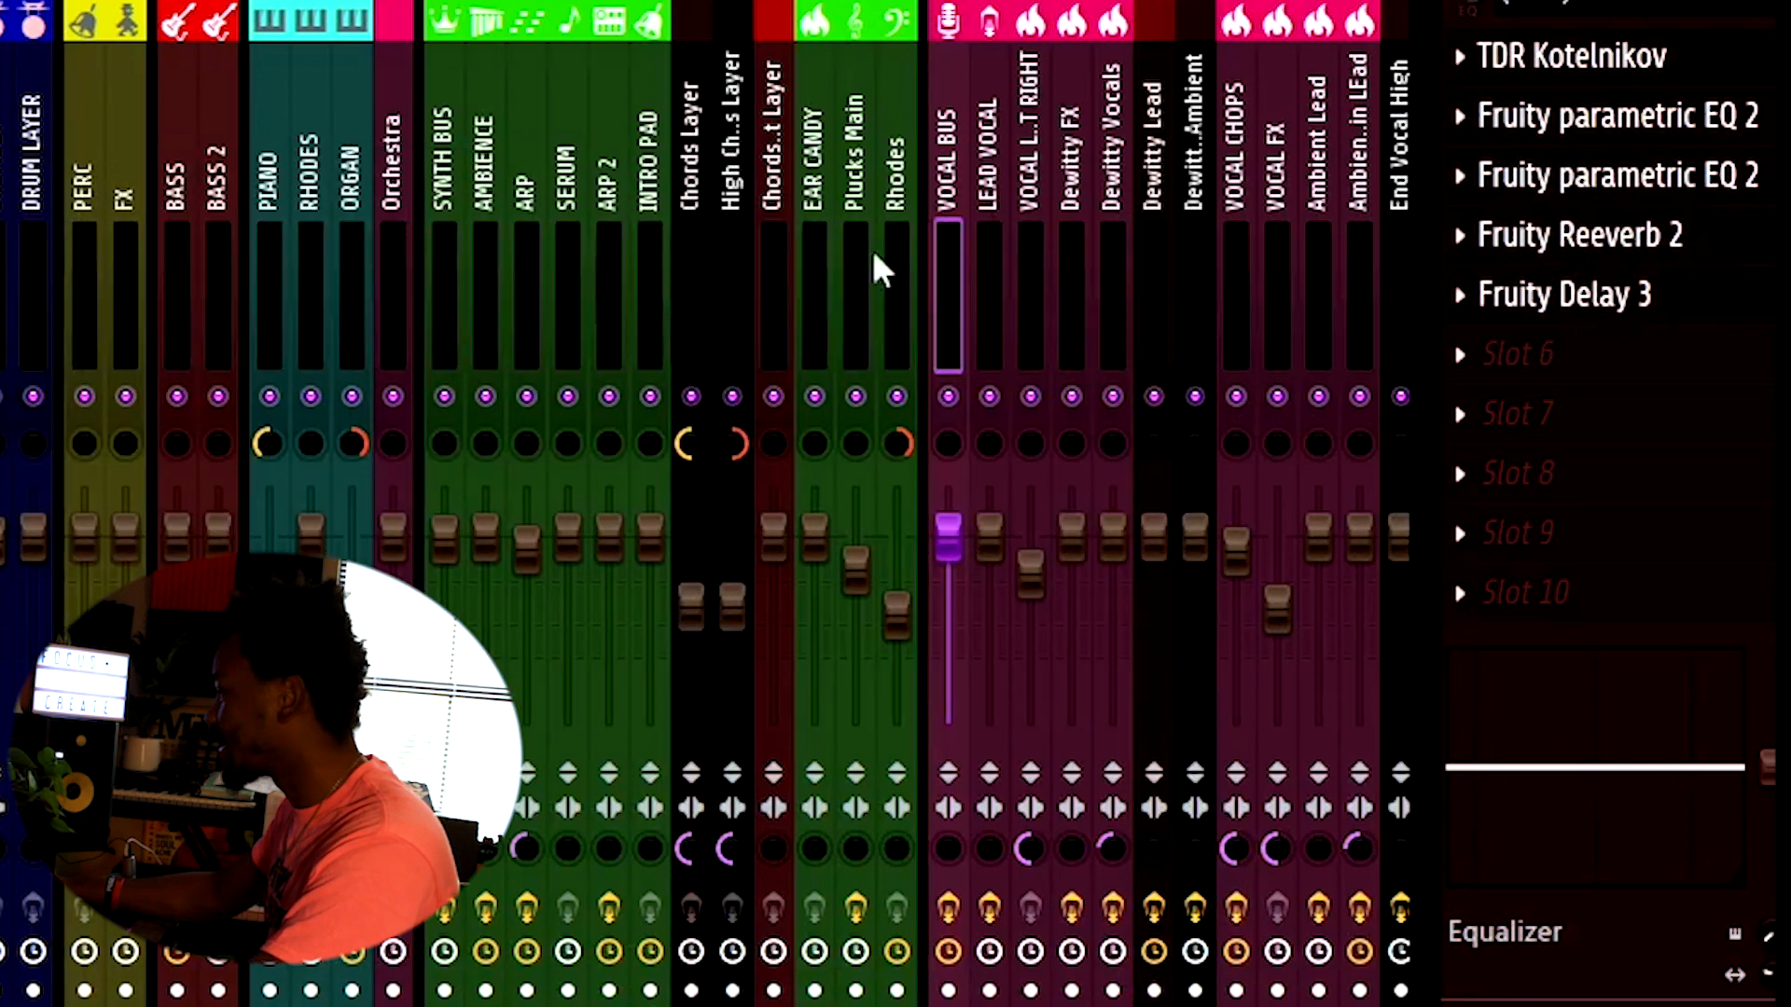
drag(994, 209, 996, 140)
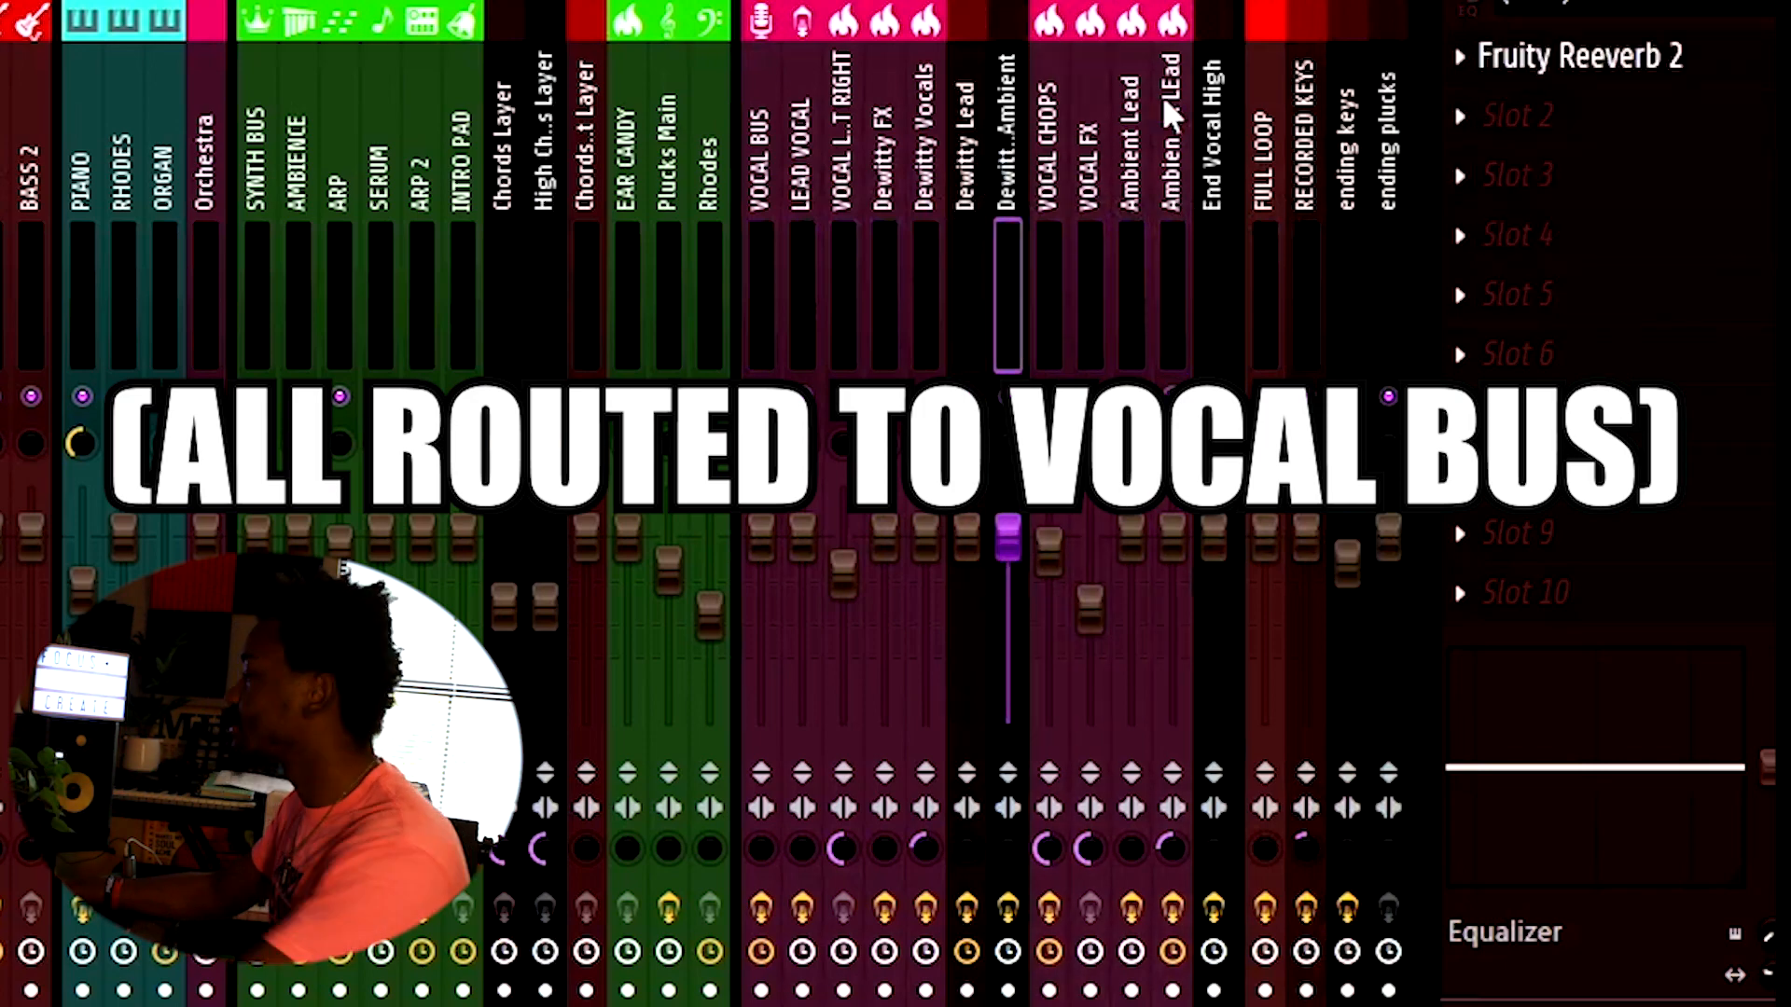
drag(847, 150, 813, 153)
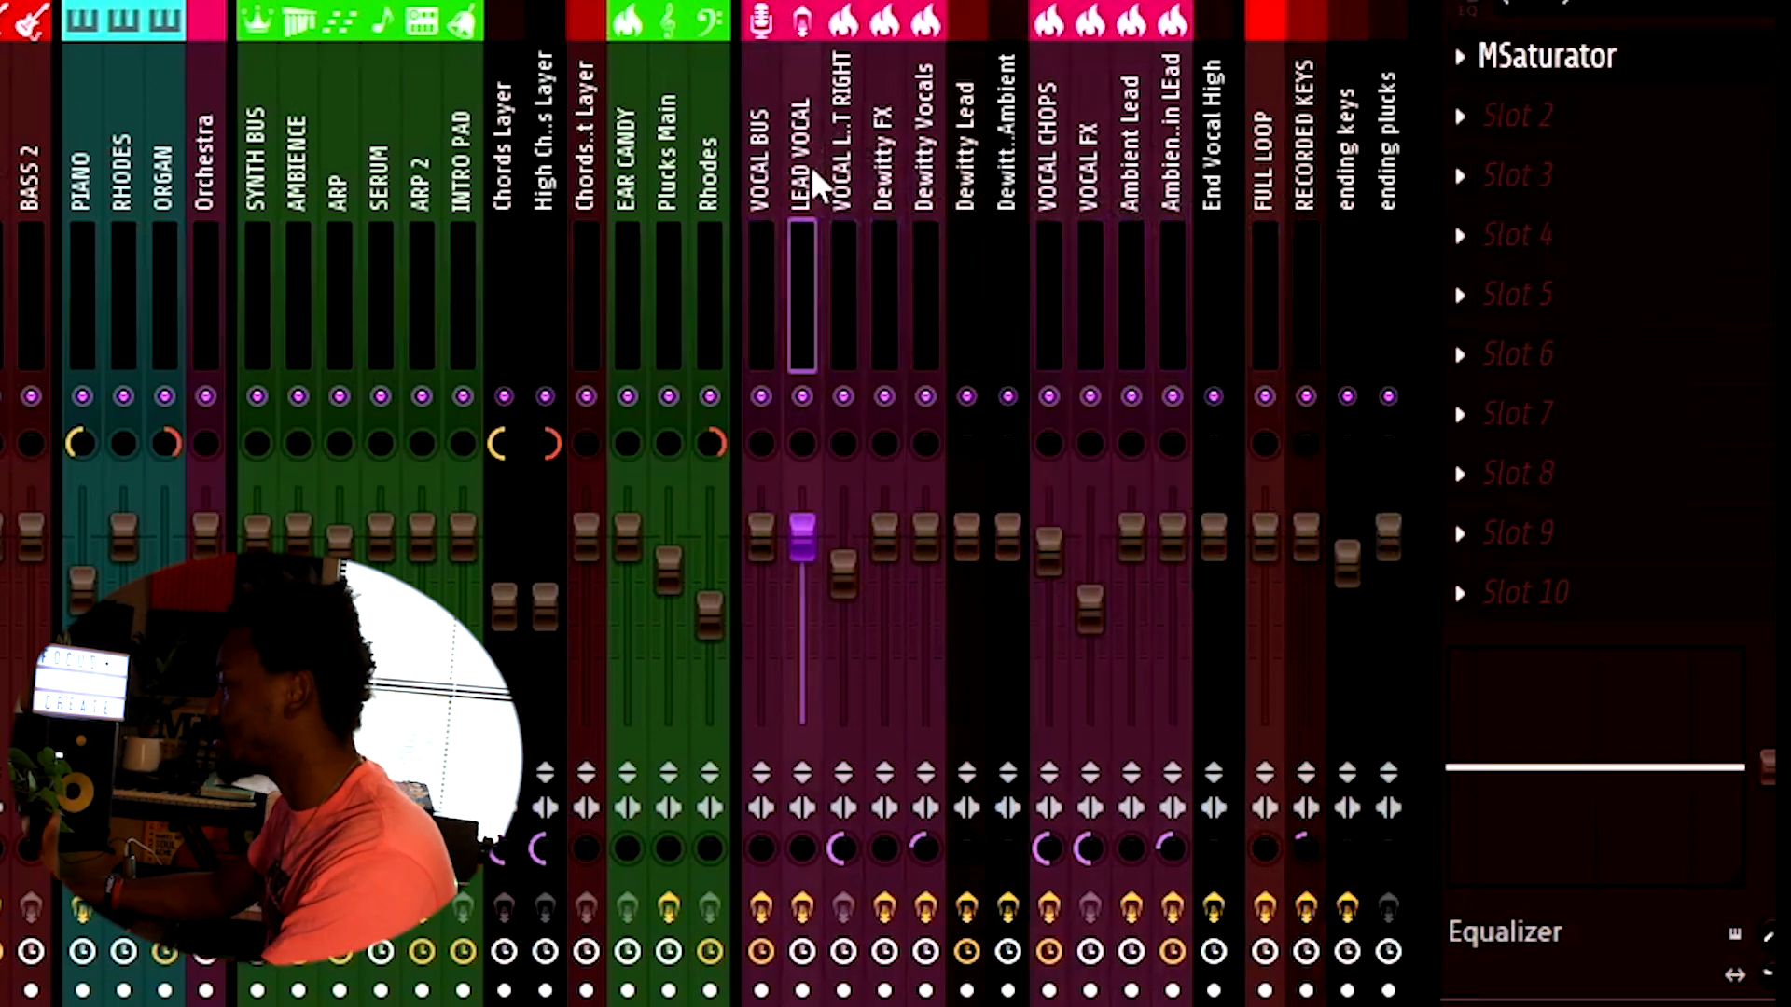
- Return to the playlist, solo the CHORDS track and play its first clip from the start
key(F5)
click(454, 436)
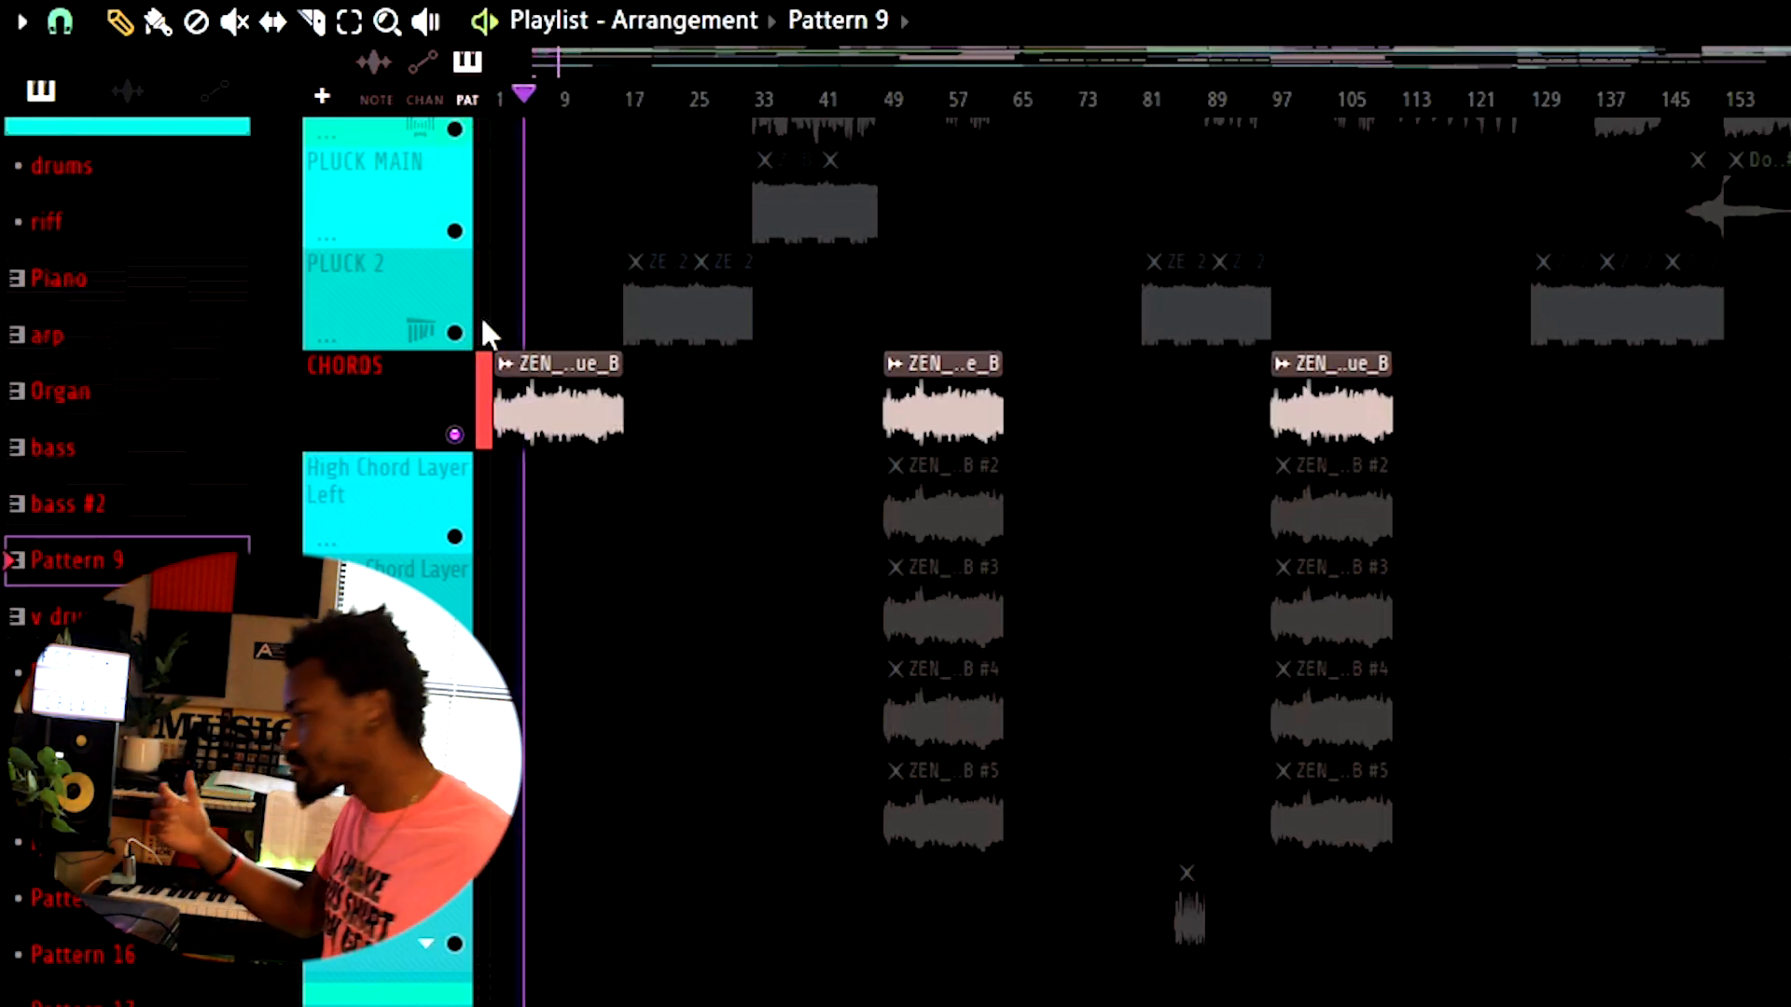
key(space)
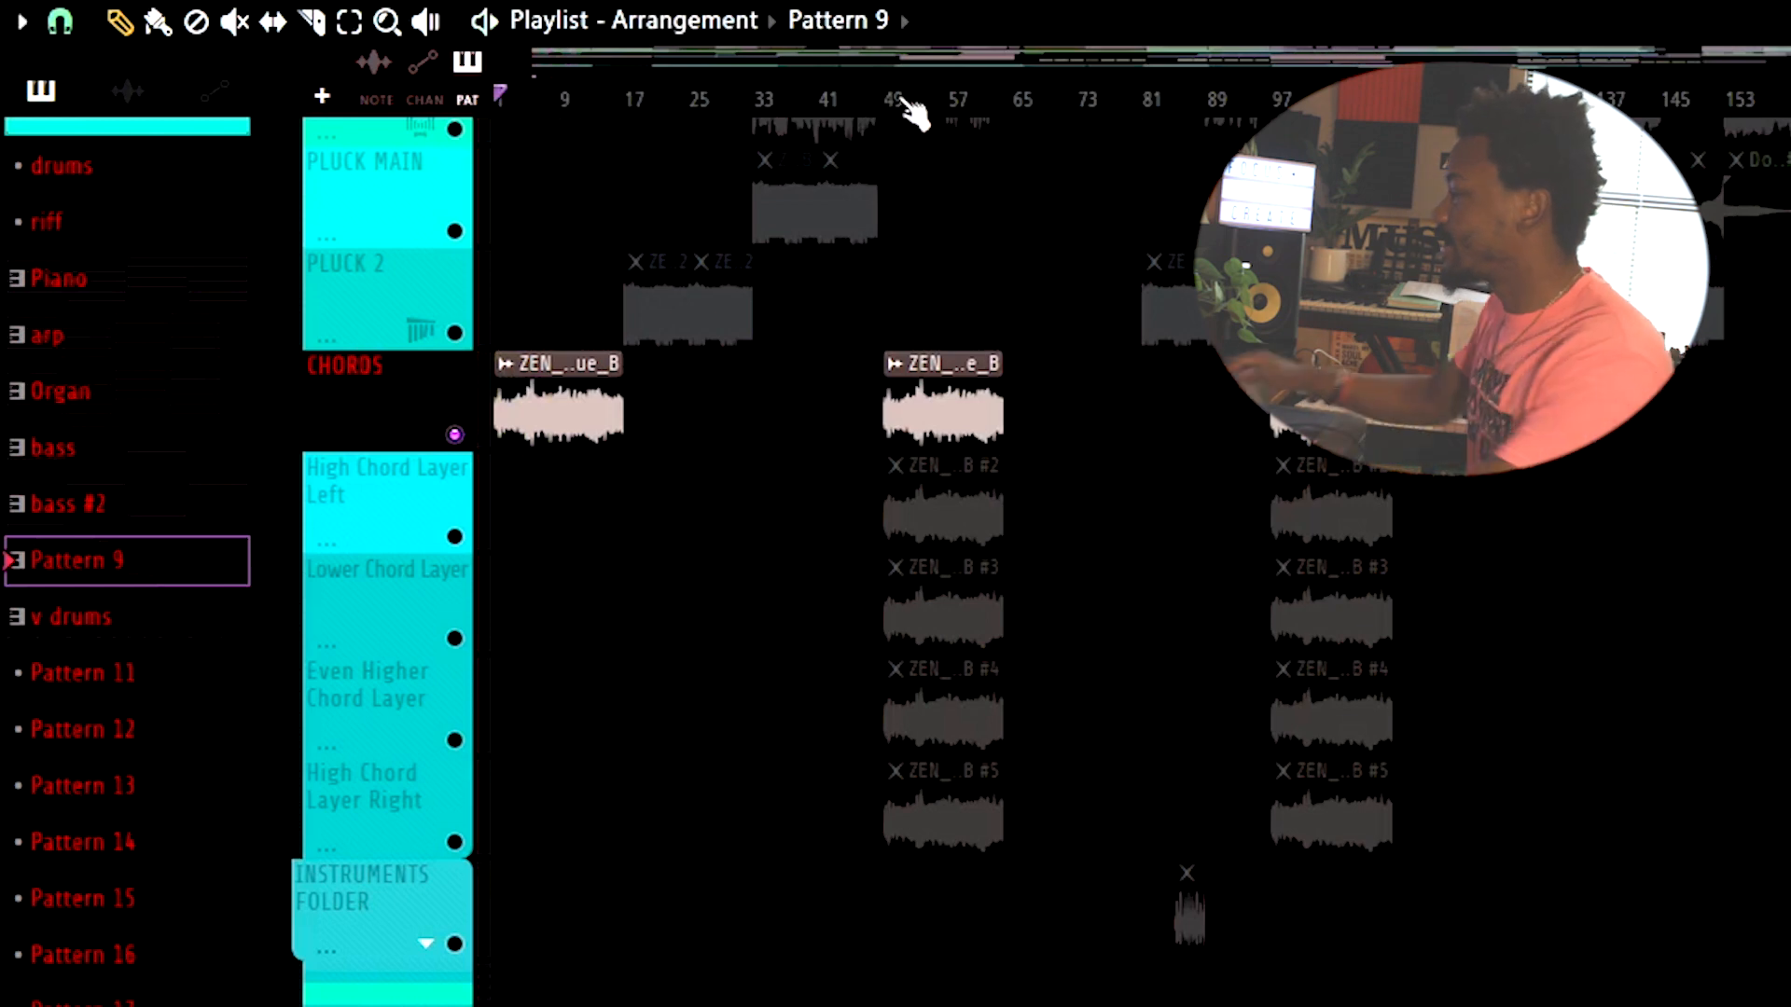
- Move the playhead to around bar 49 and unmute the four chord layer tracks beneath CHORDS
click(877, 97)
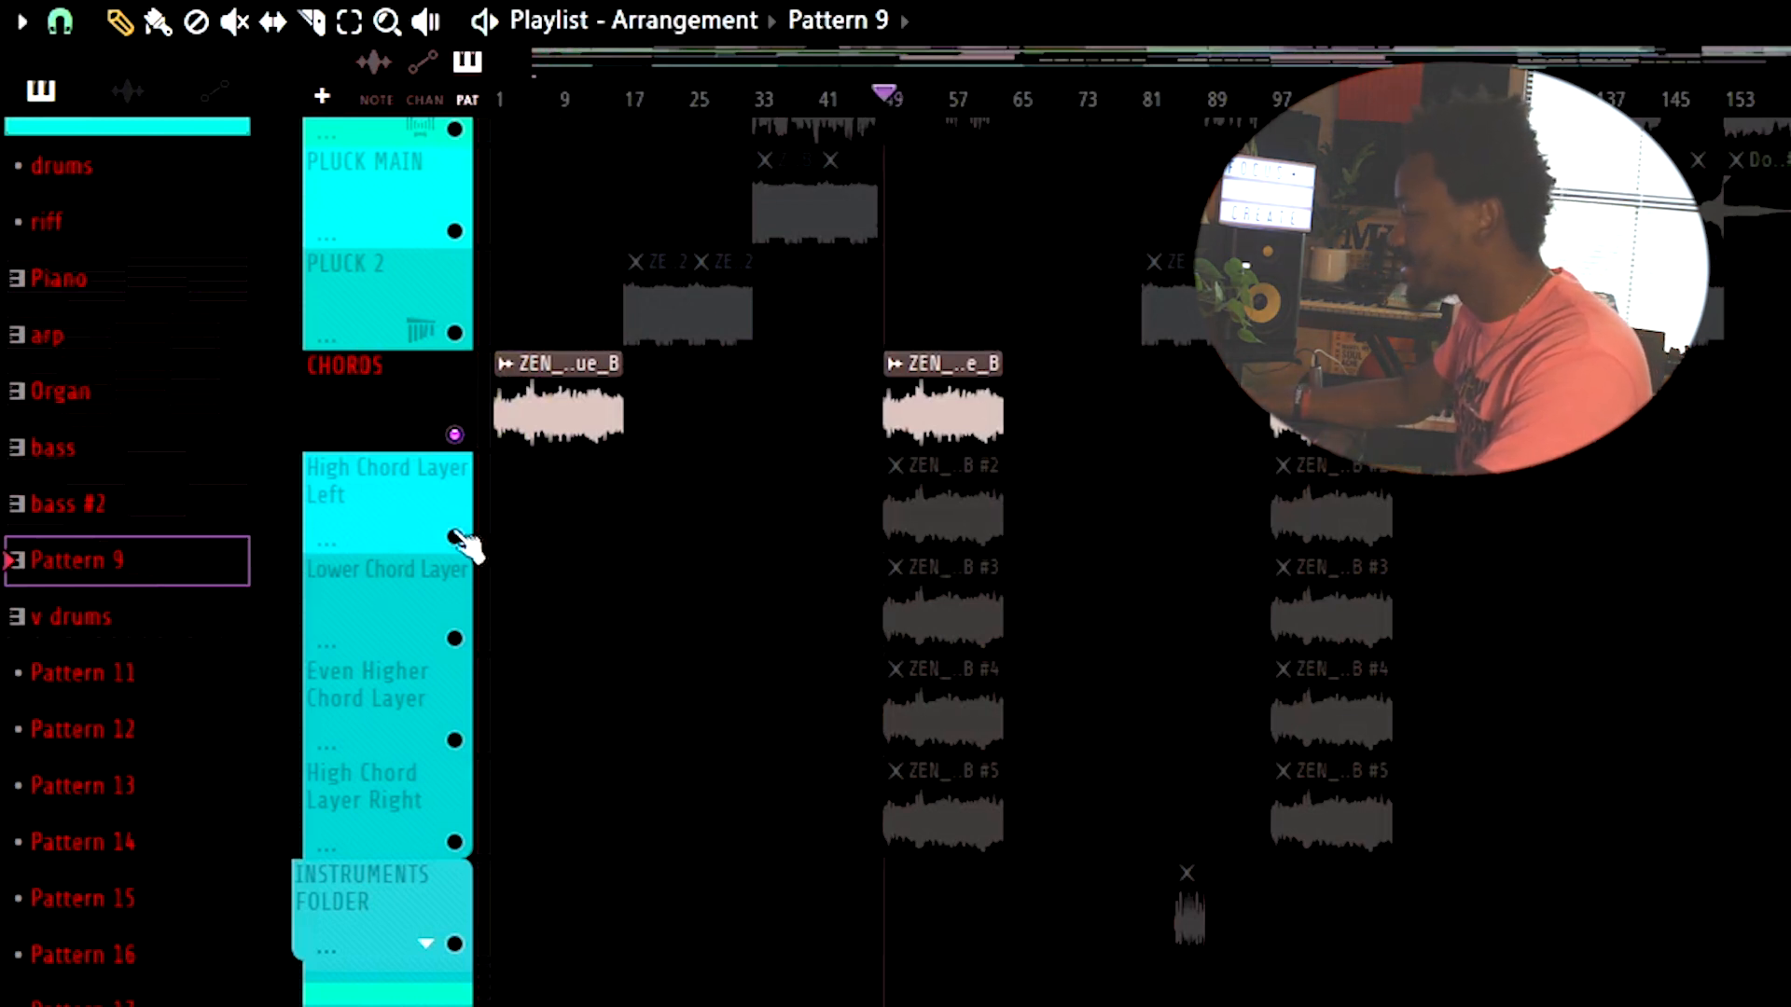
drag(457, 539, 457, 640)
click(456, 742)
click(456, 842)
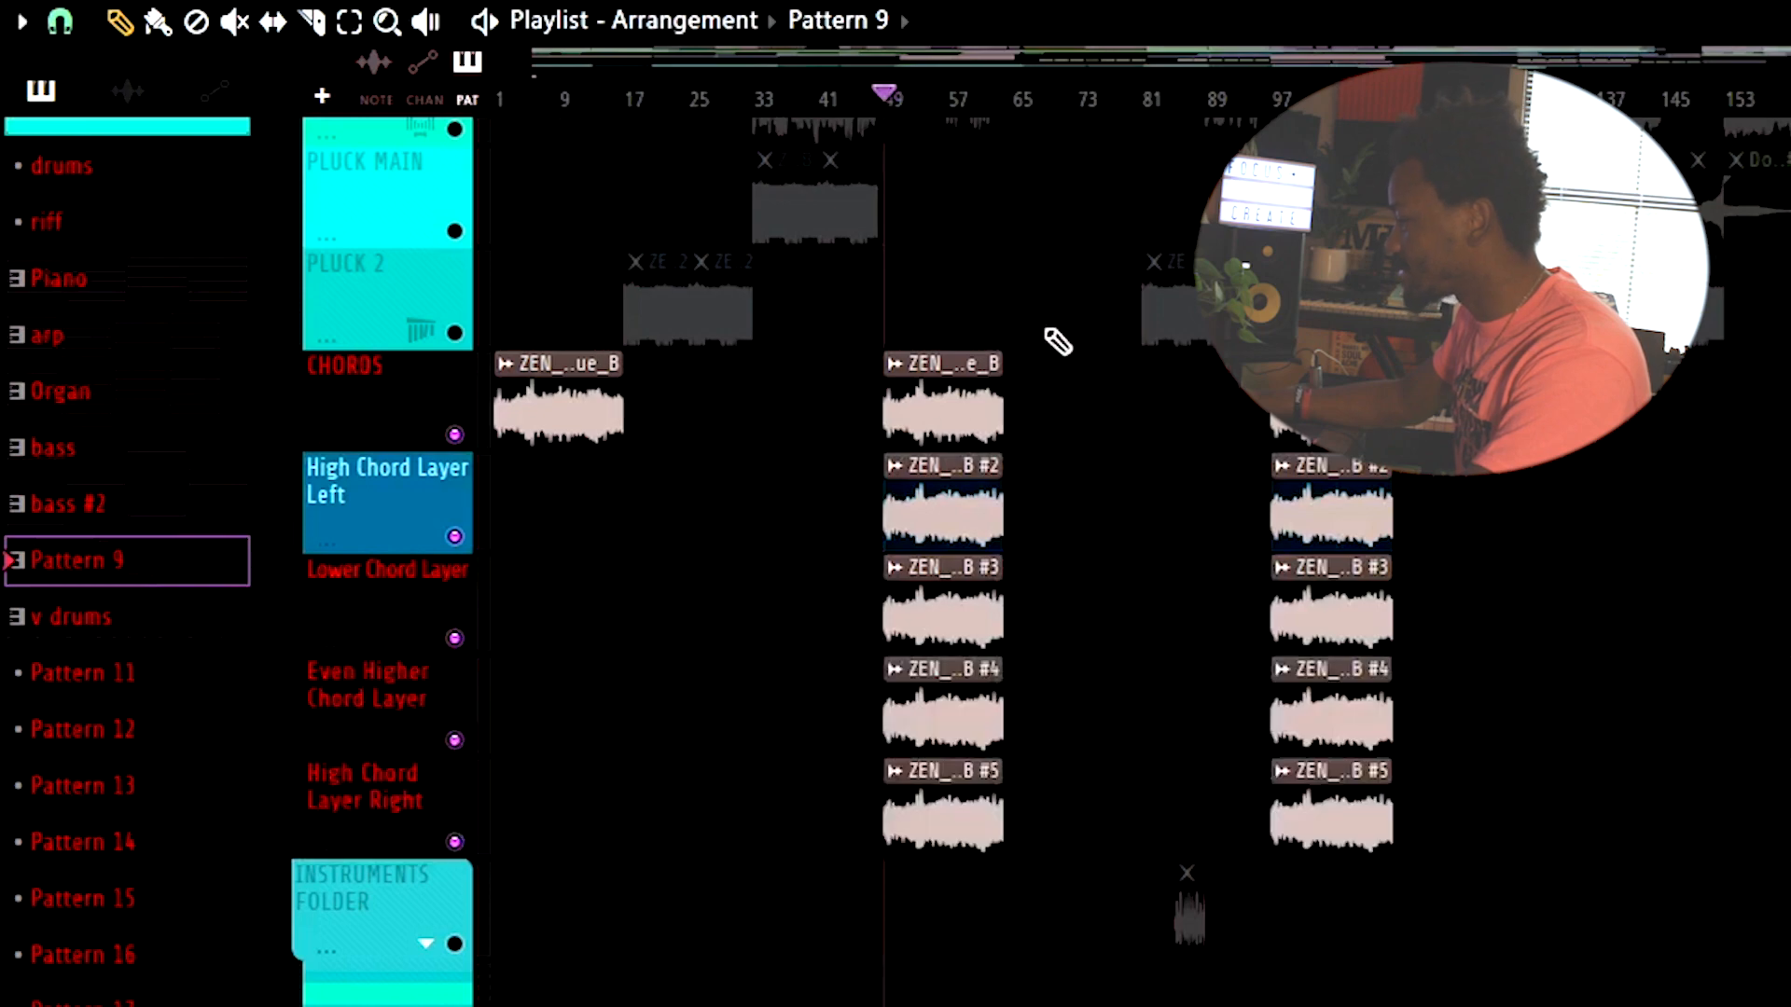
- Examine the channel settings of the #2 and #3 synth loop clips in the chord layers, including pitch and panning
click(895, 363)
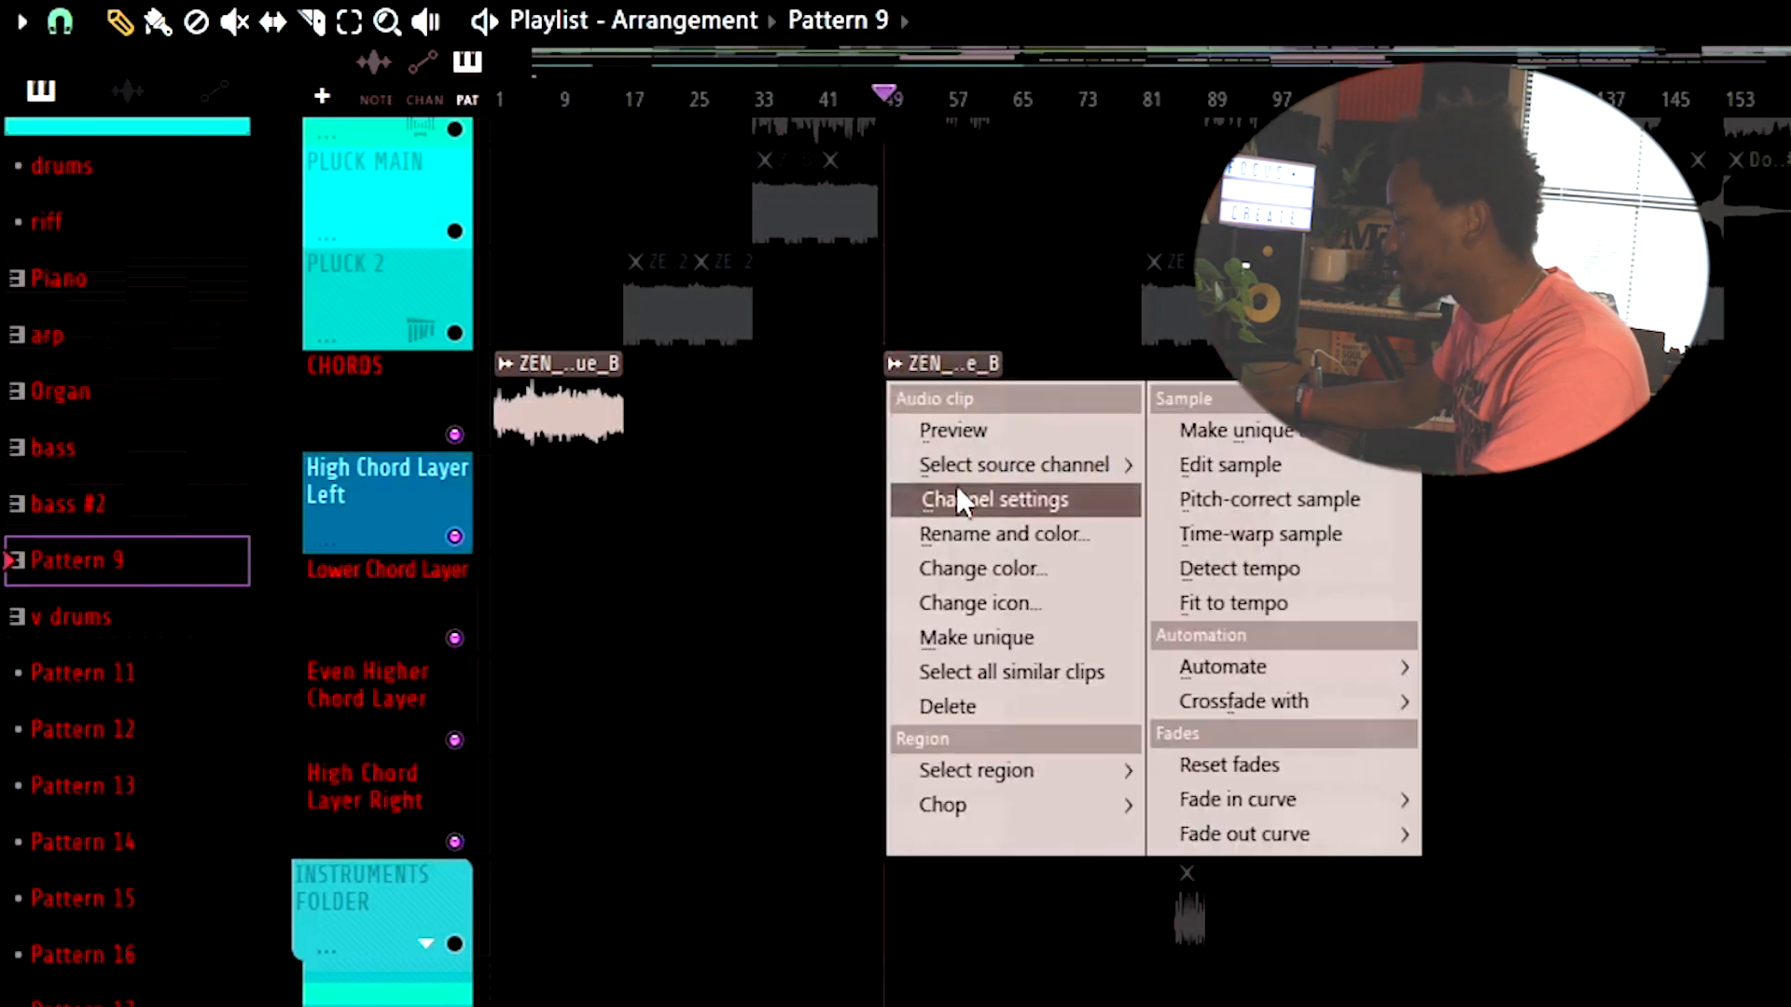
click(938, 365)
click(895, 468)
click(932, 599)
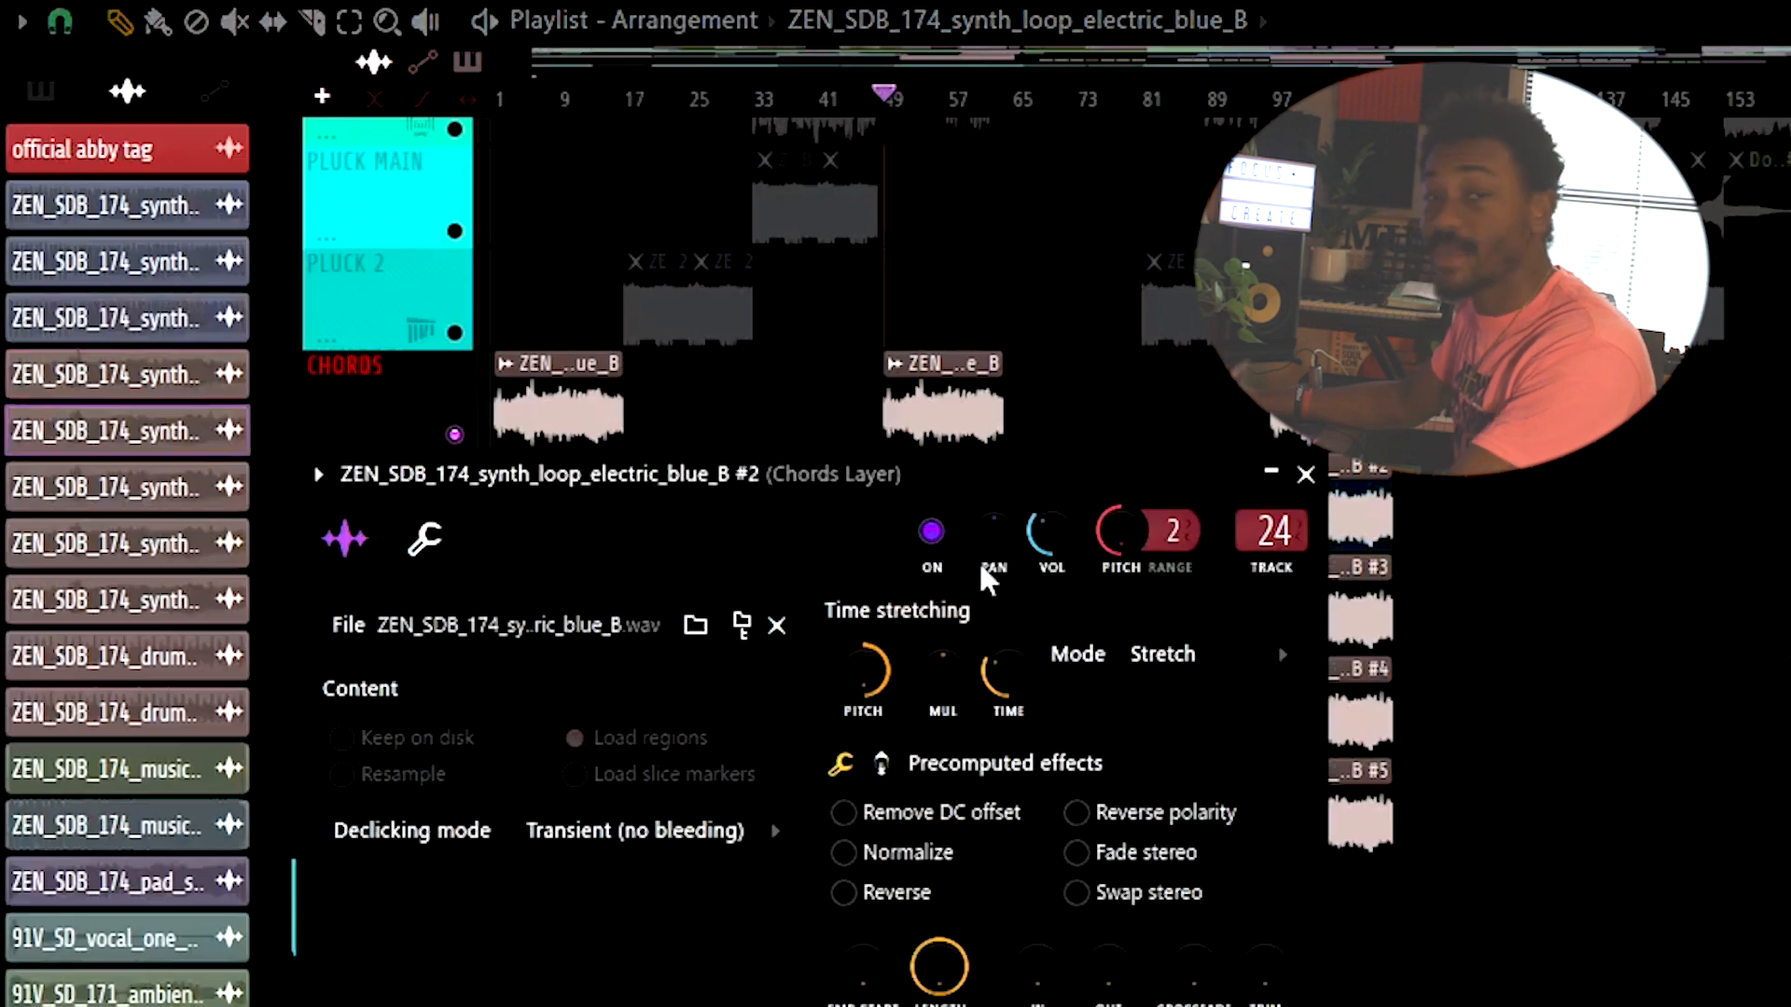
click(1306, 474)
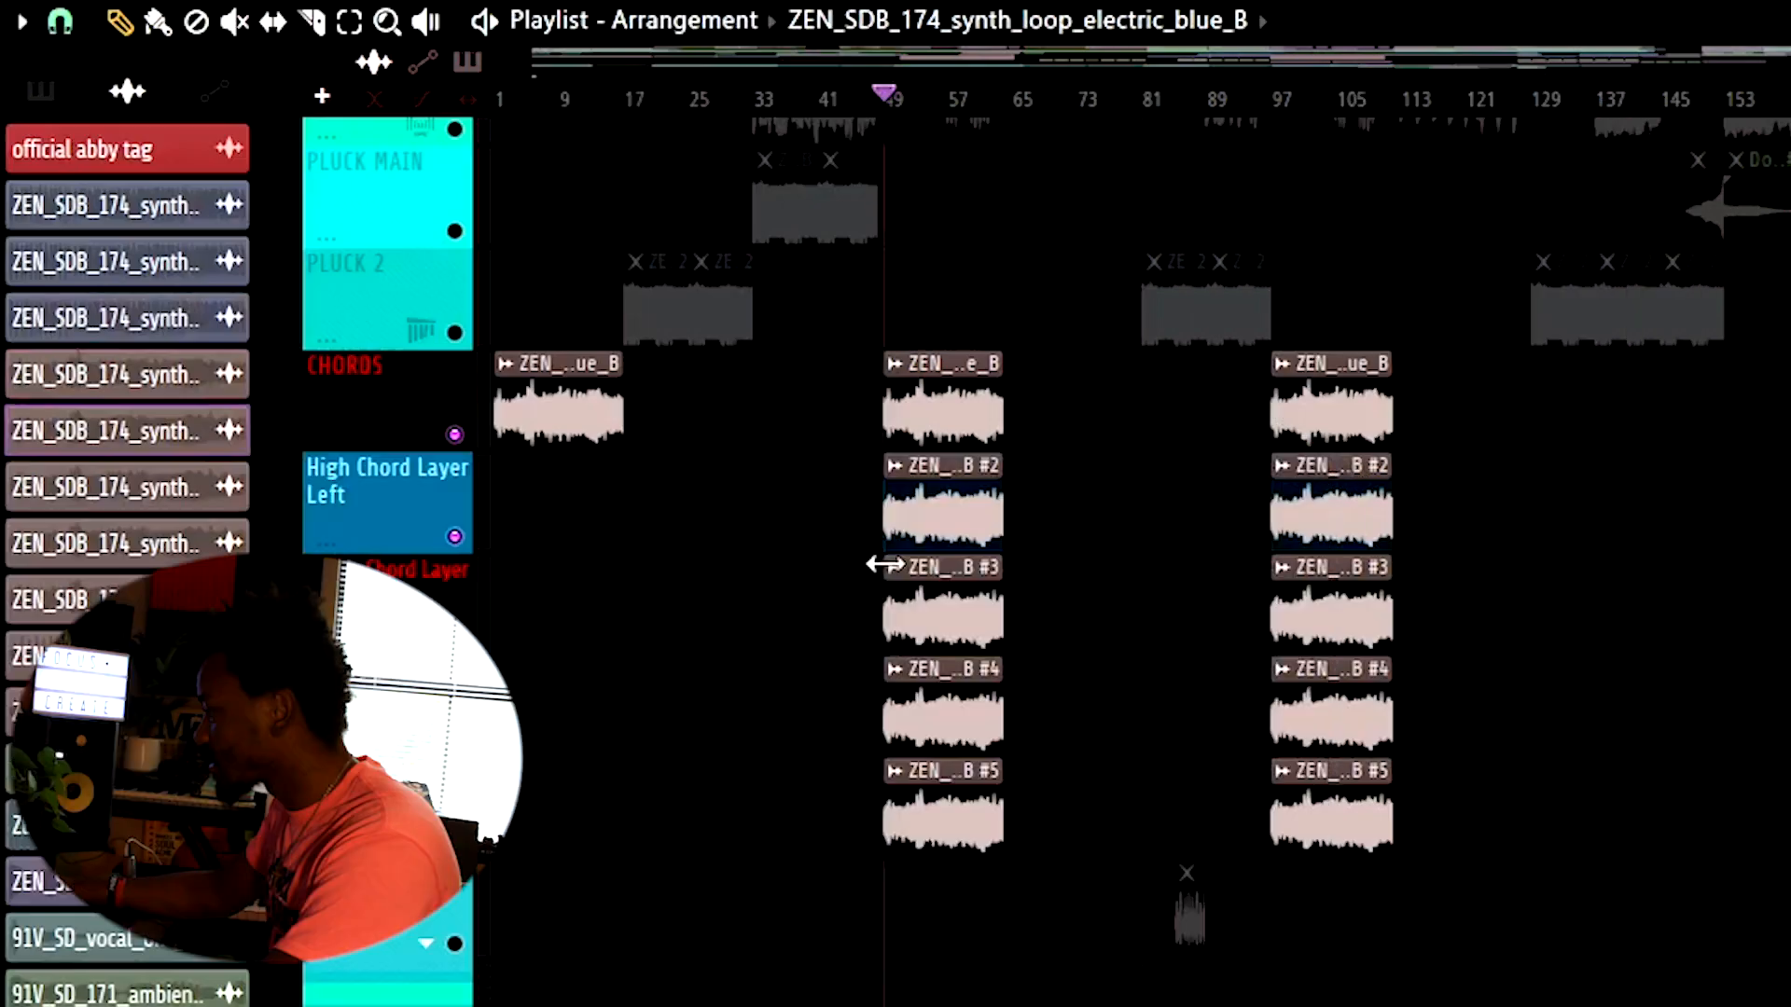
click(893, 566)
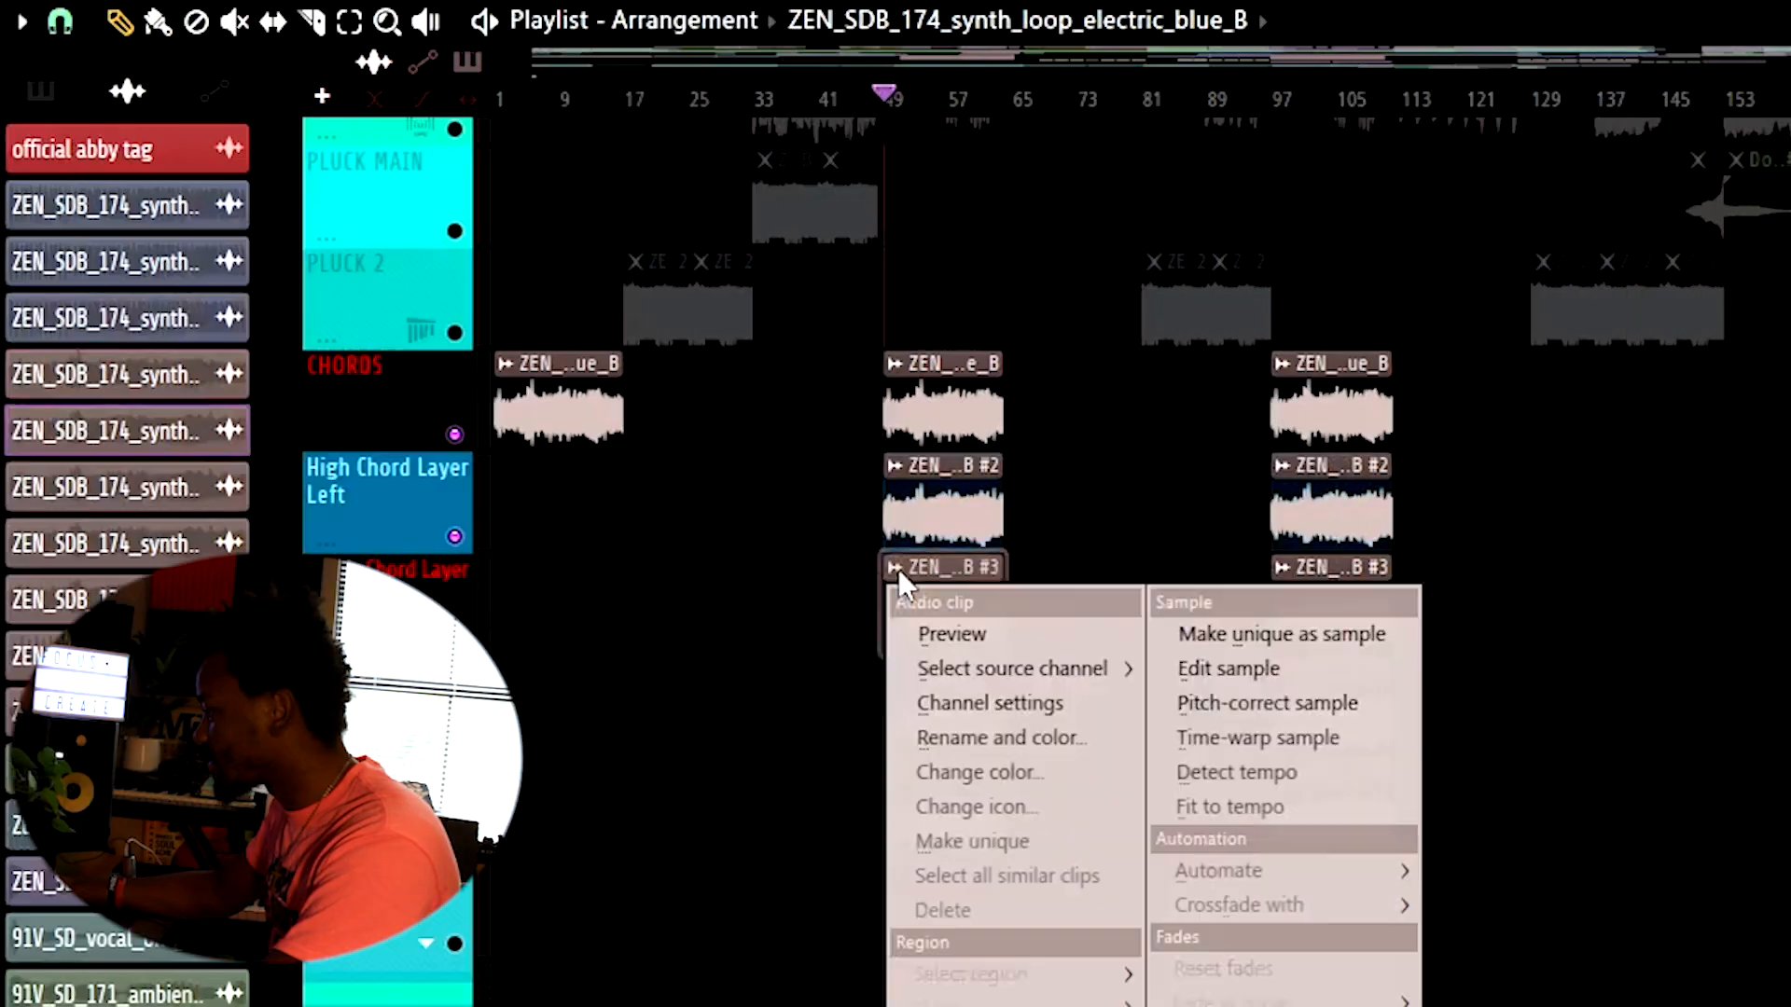
click(901, 701)
click(1022, 192)
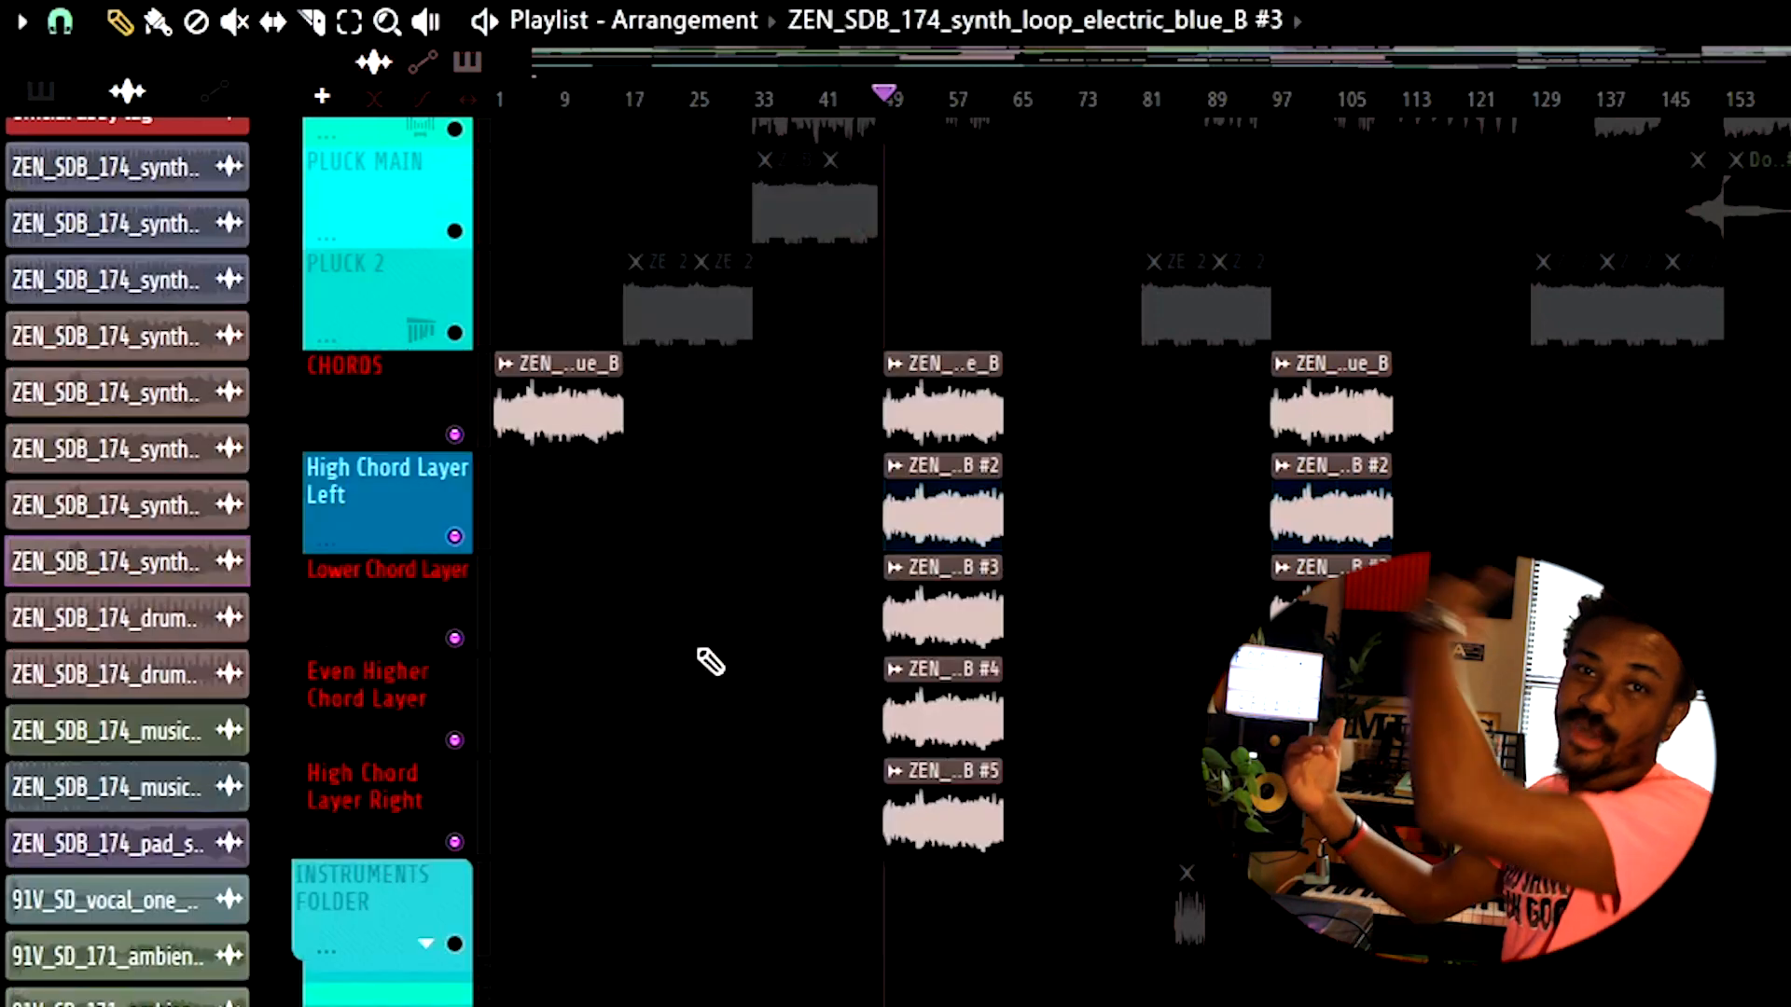
- Play the stacked chords from around bar 49, and solo High Chord Layer Right and the other chord tracks above it
key(space)
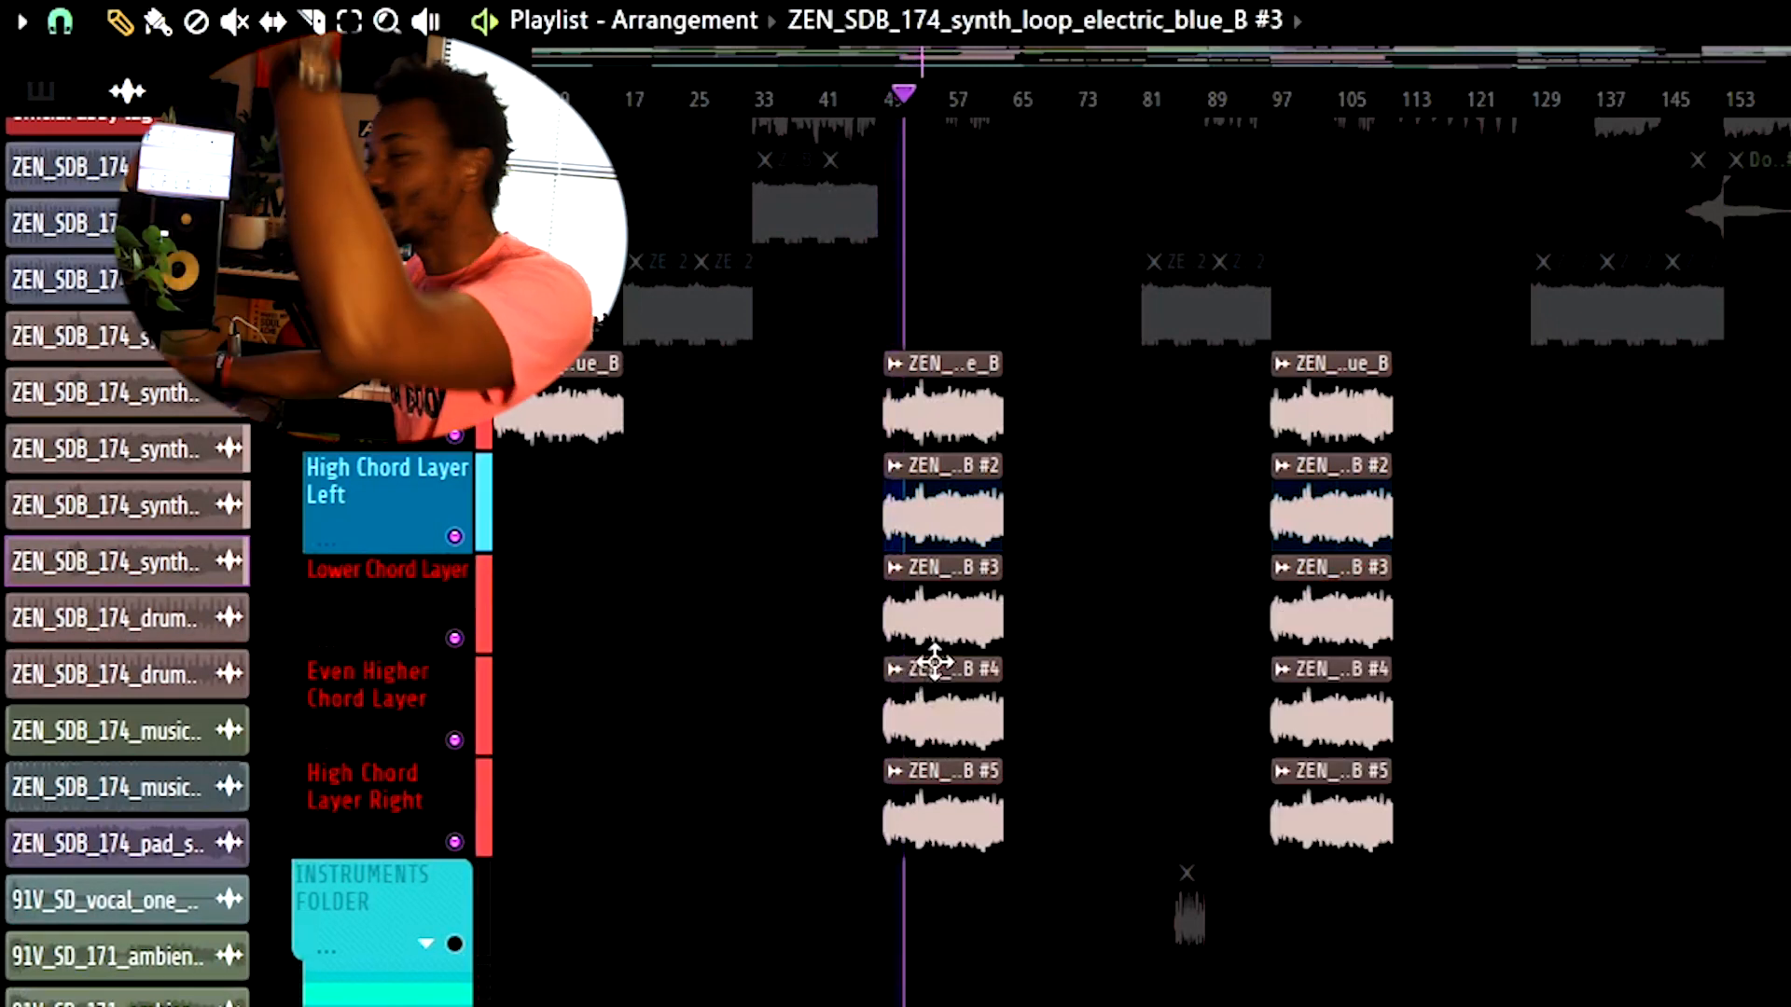
right_click(454, 843)
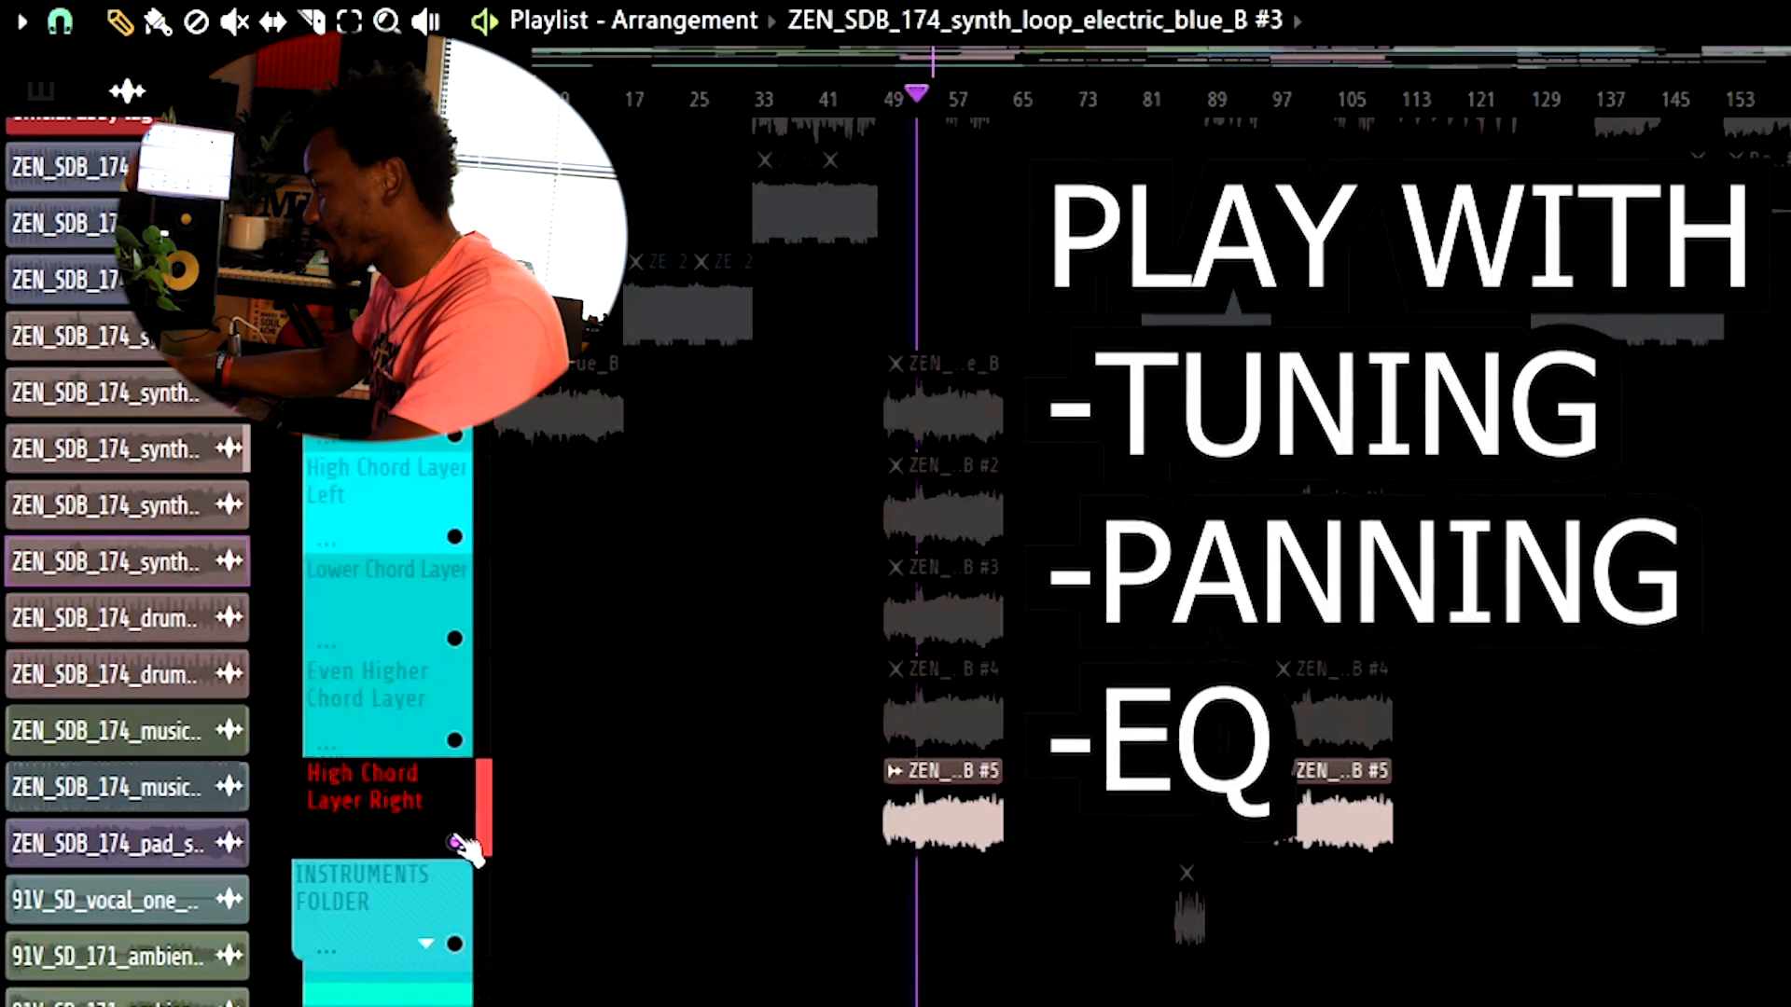
drag(457, 744, 457, 546)
drag(478, 444, 456, 435)
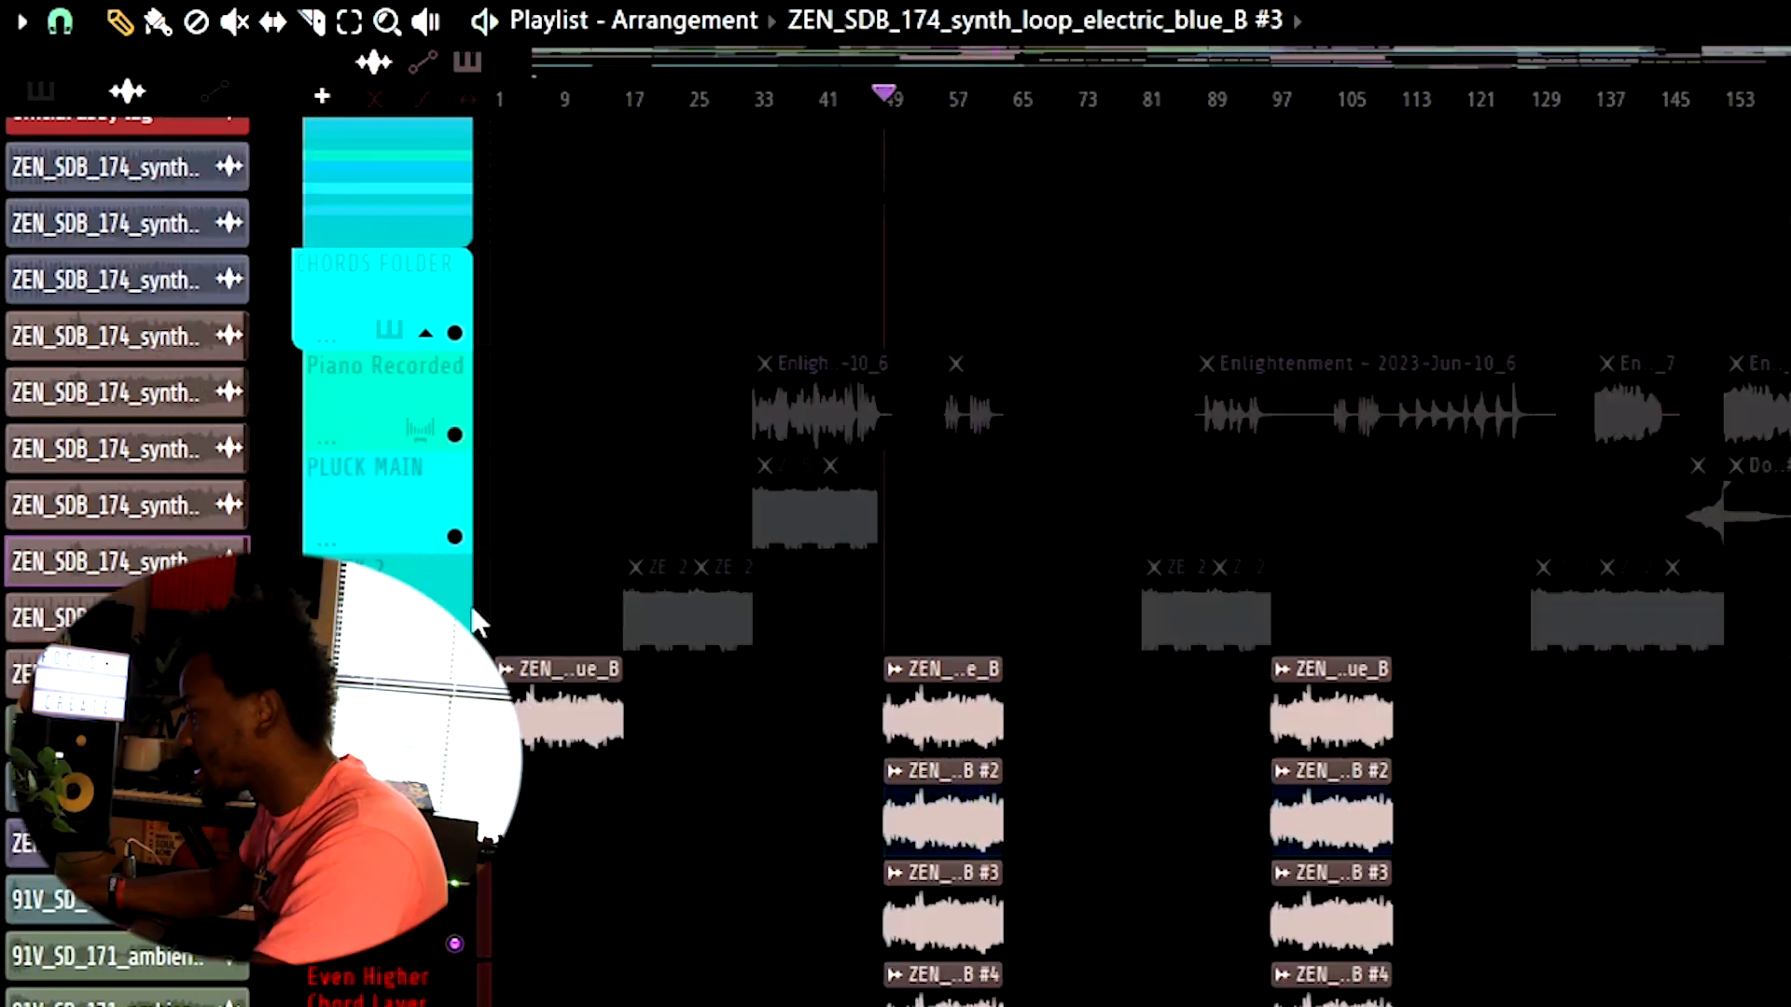
- Solo the PLUCK 2 track and play it from bar 17, and solo PLUCK MAIN and play it from around bar 33
click(633, 93)
key(space)
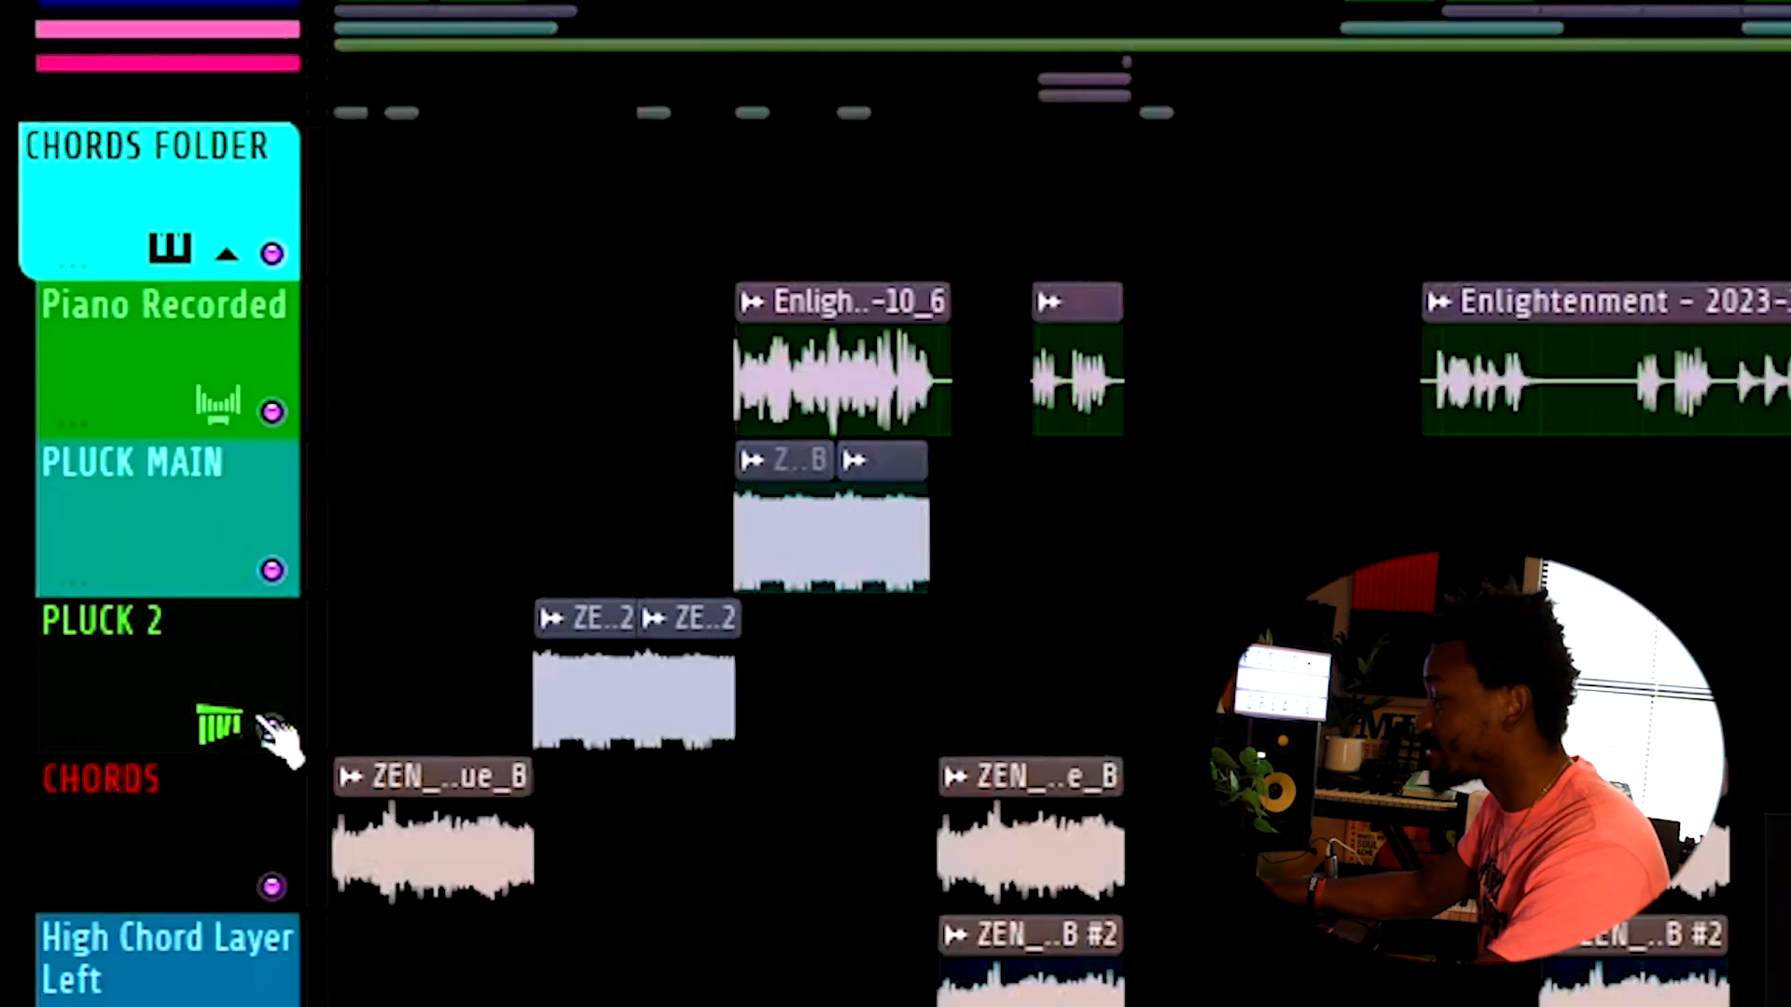
right_click(271, 728)
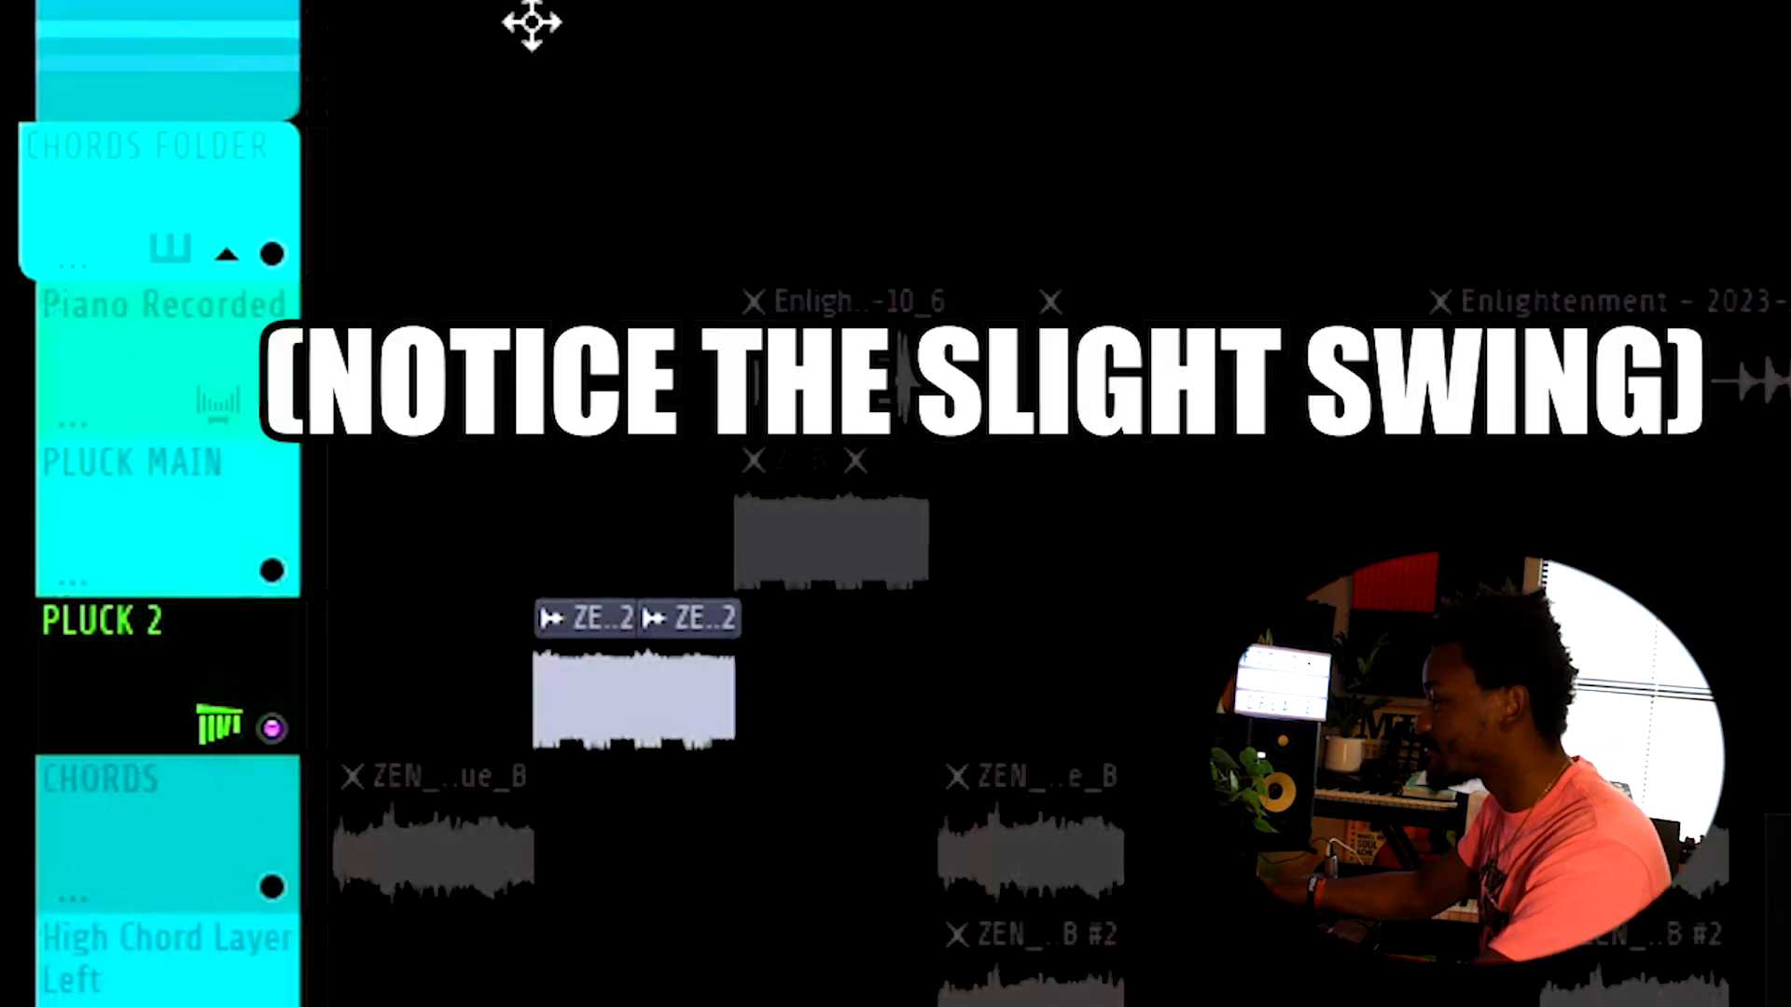
key(space)
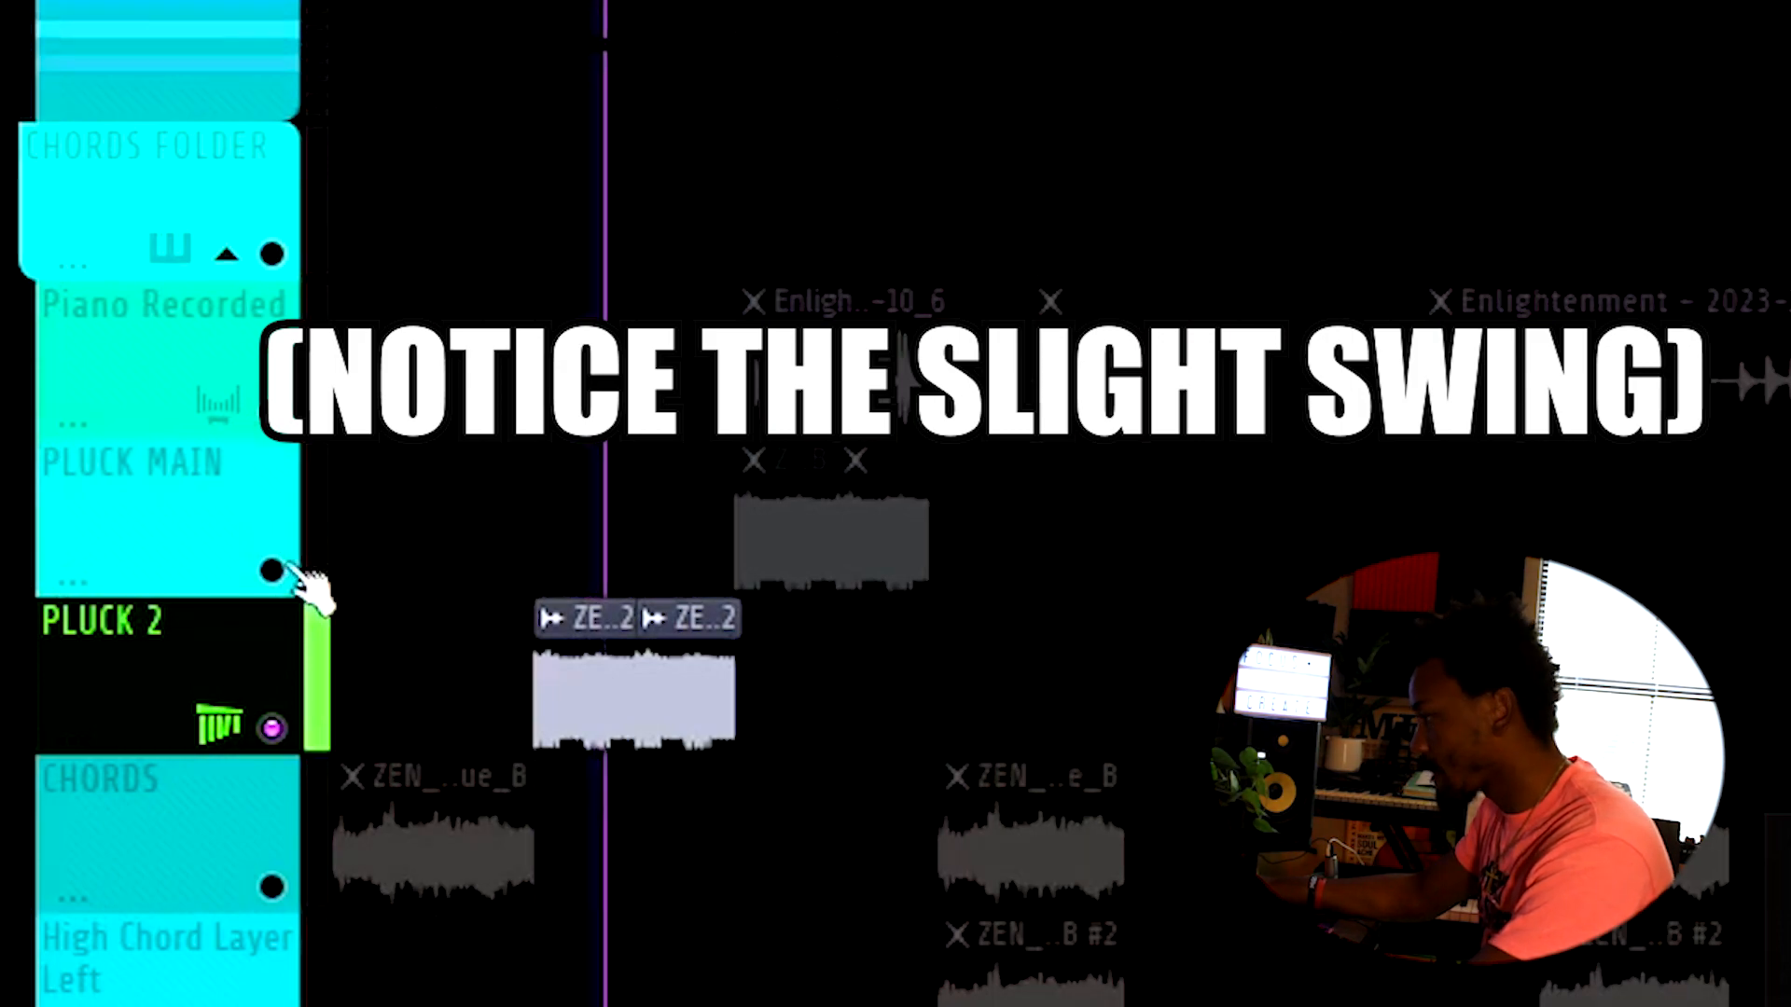
key(space)
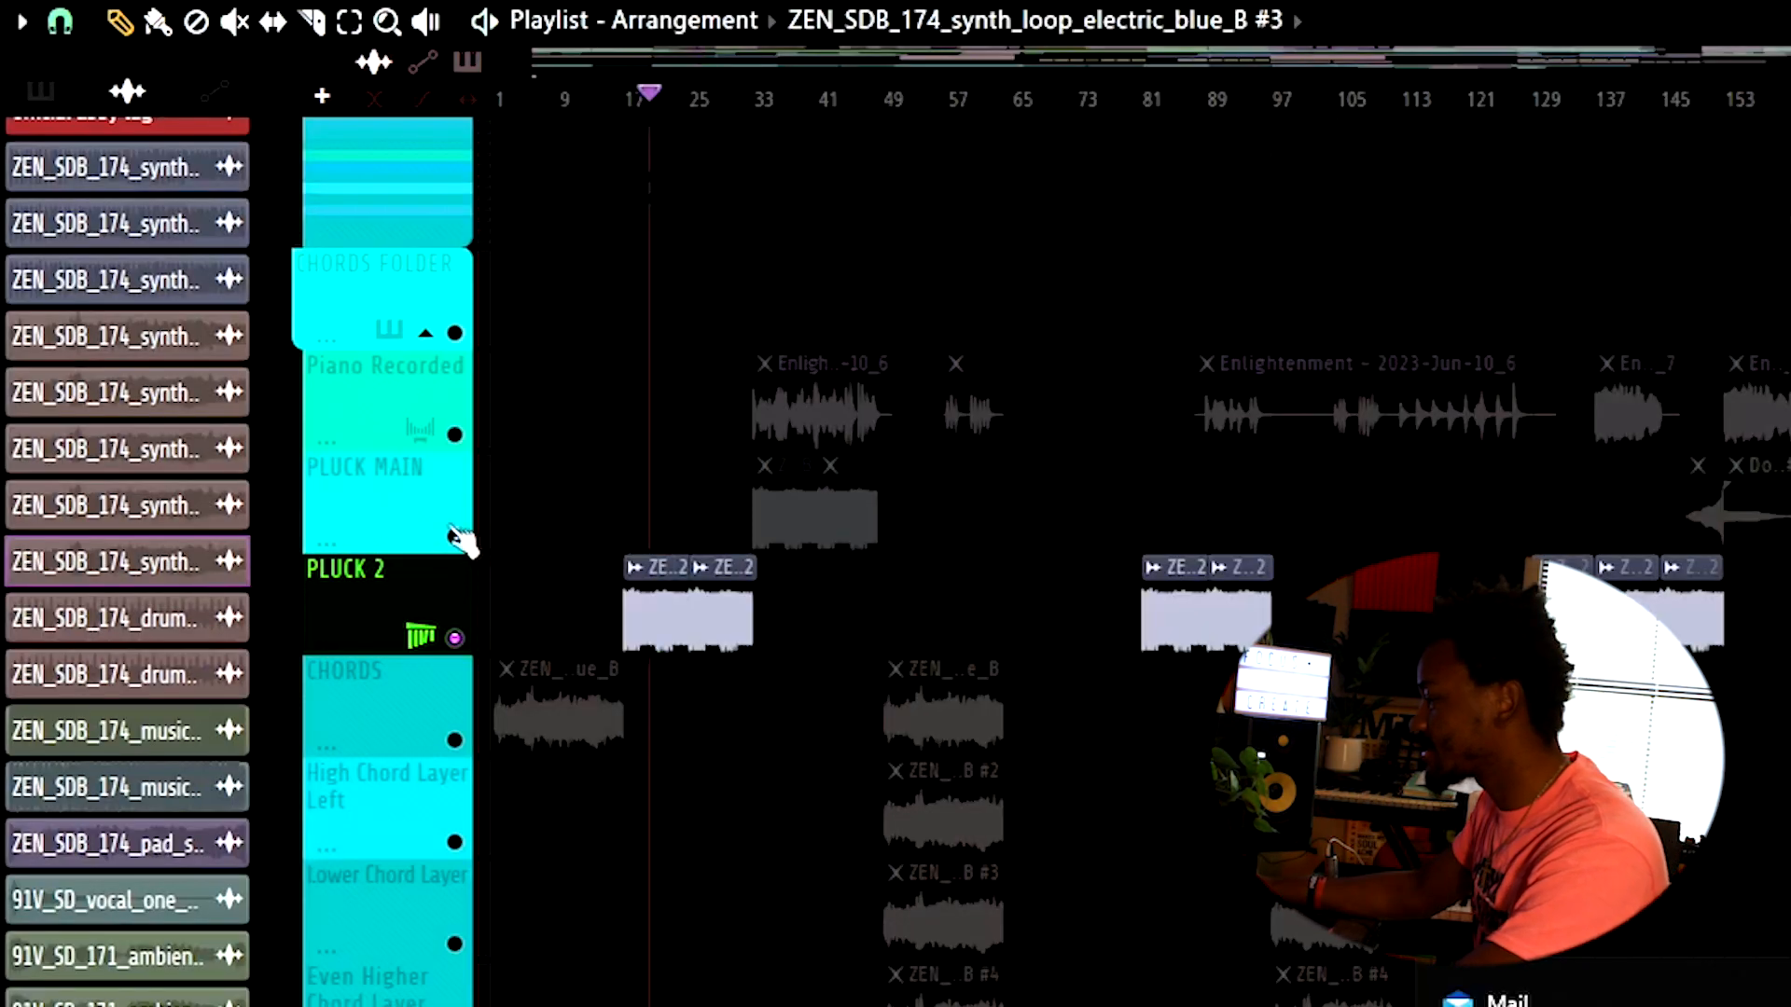
right_click(455, 536)
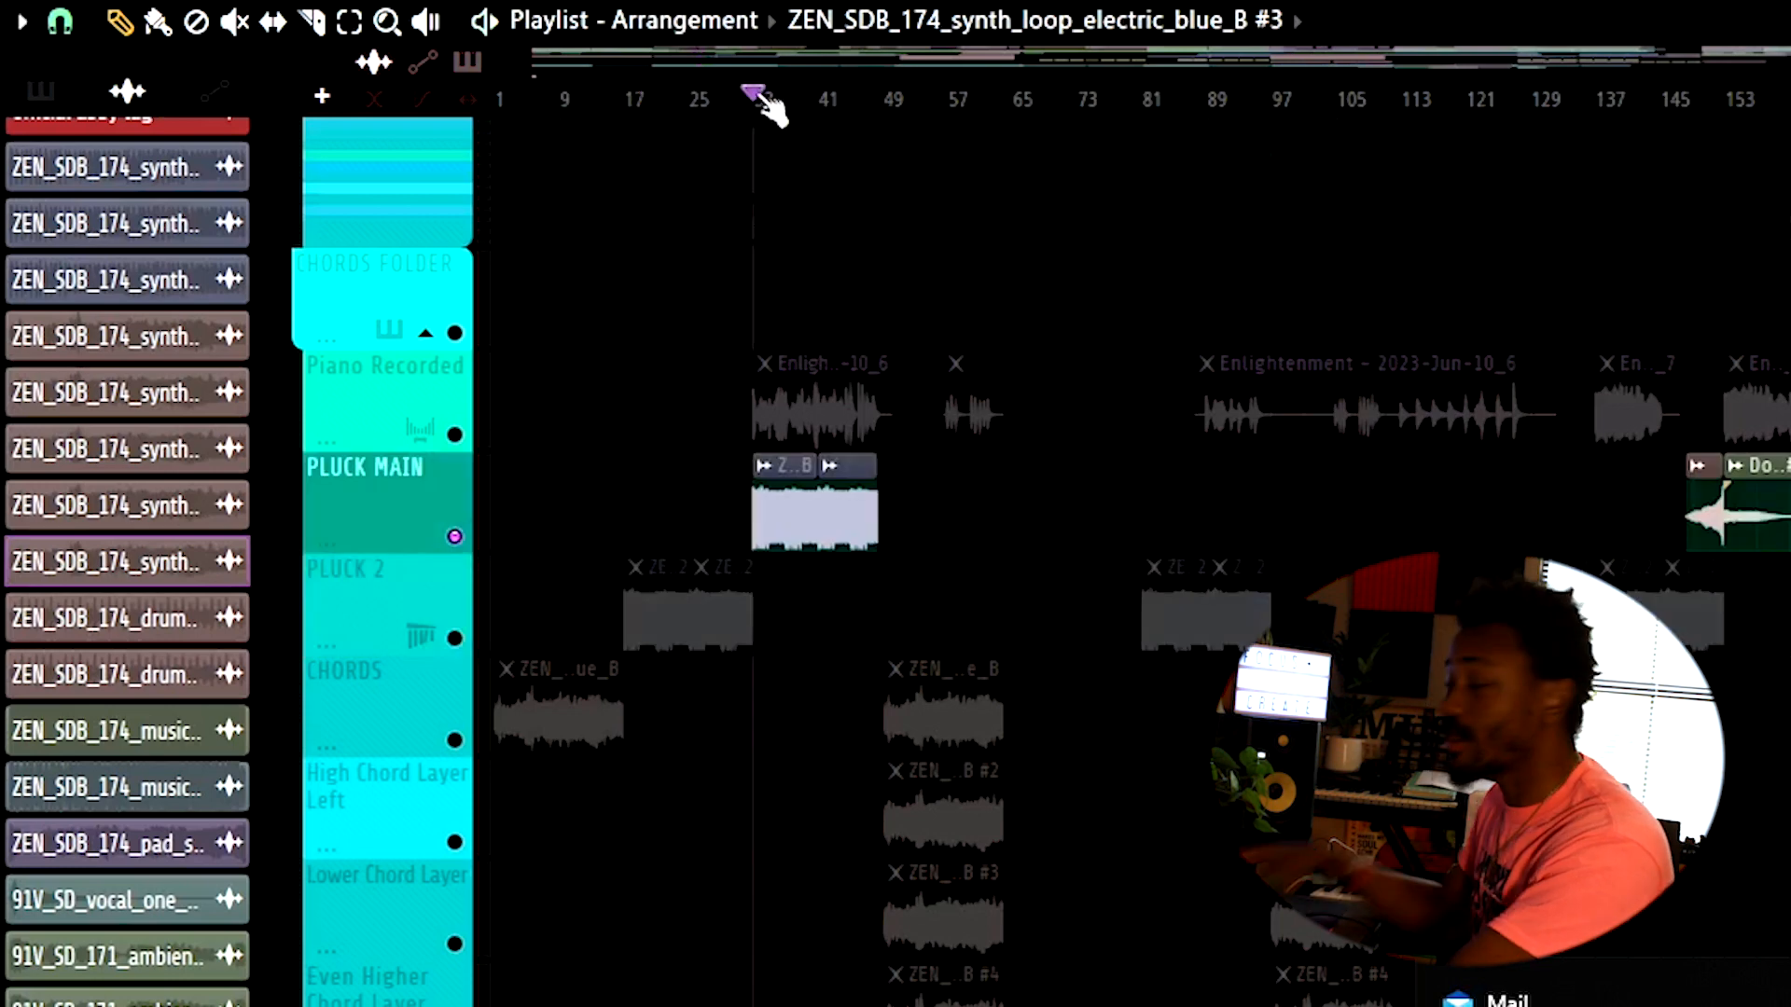
key(space)
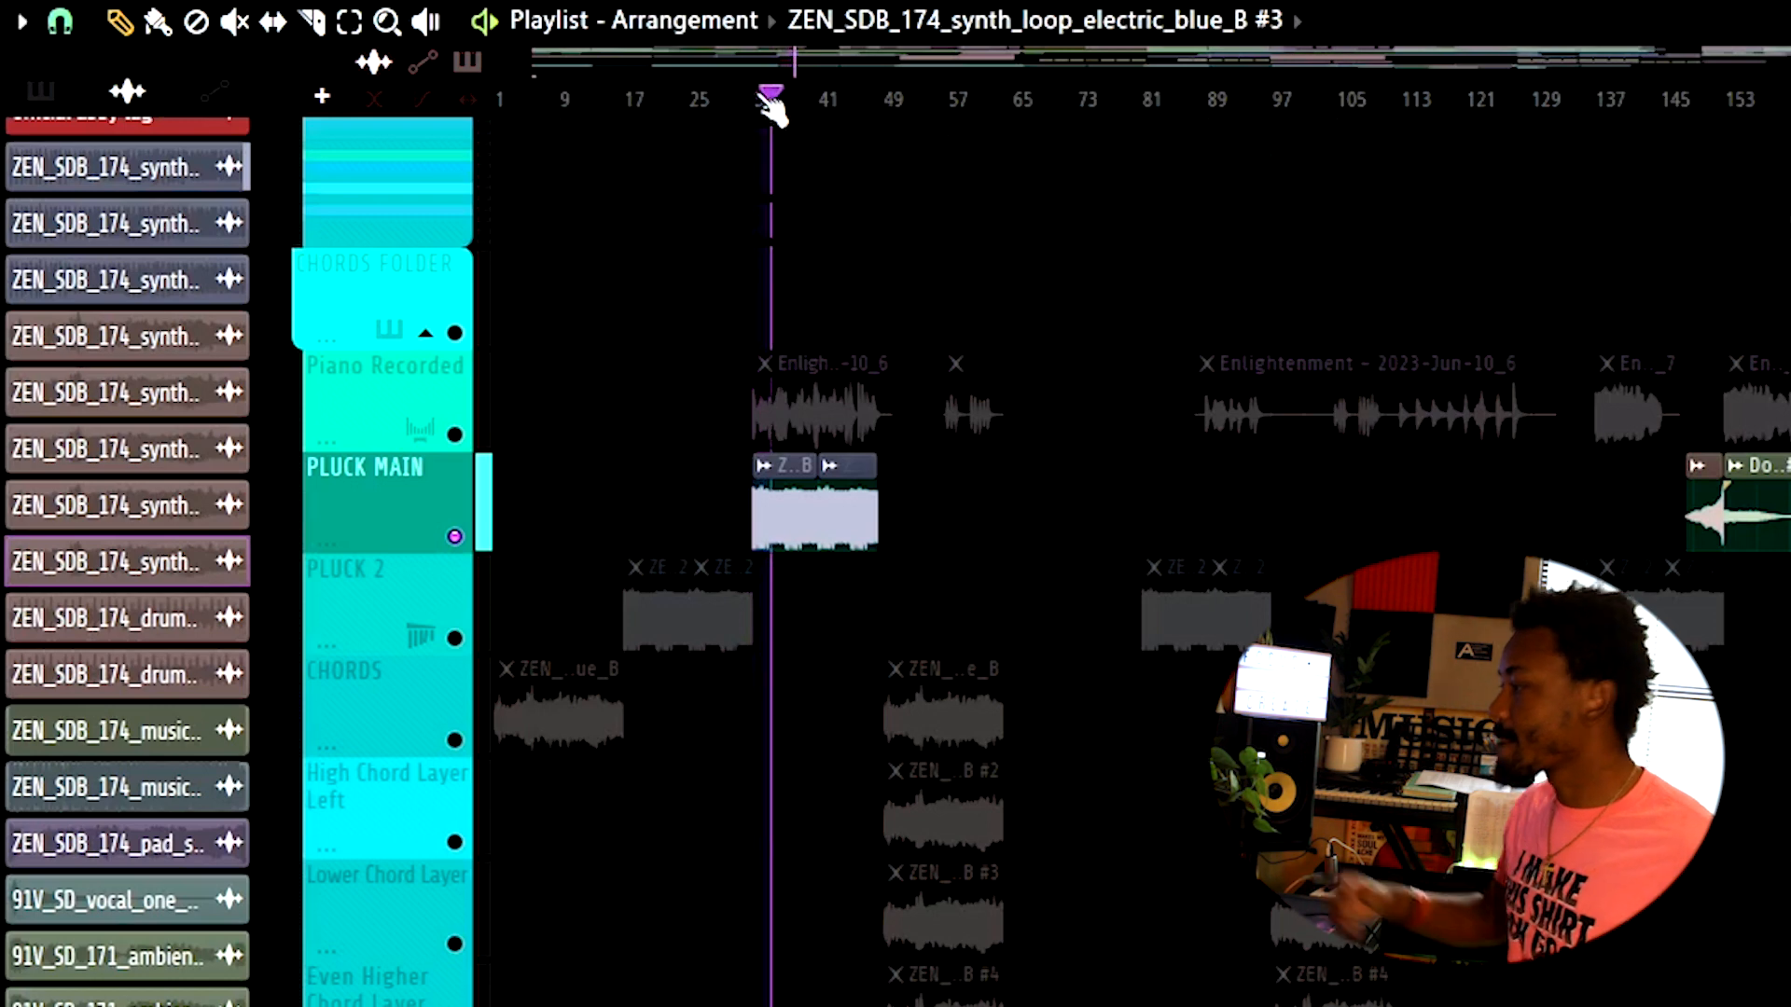
- Unmute Piano Recorded alongside PLUCK MAIN, and solo the BASS track and play it from around bar 33
scroll(1008, 135, up, 1)
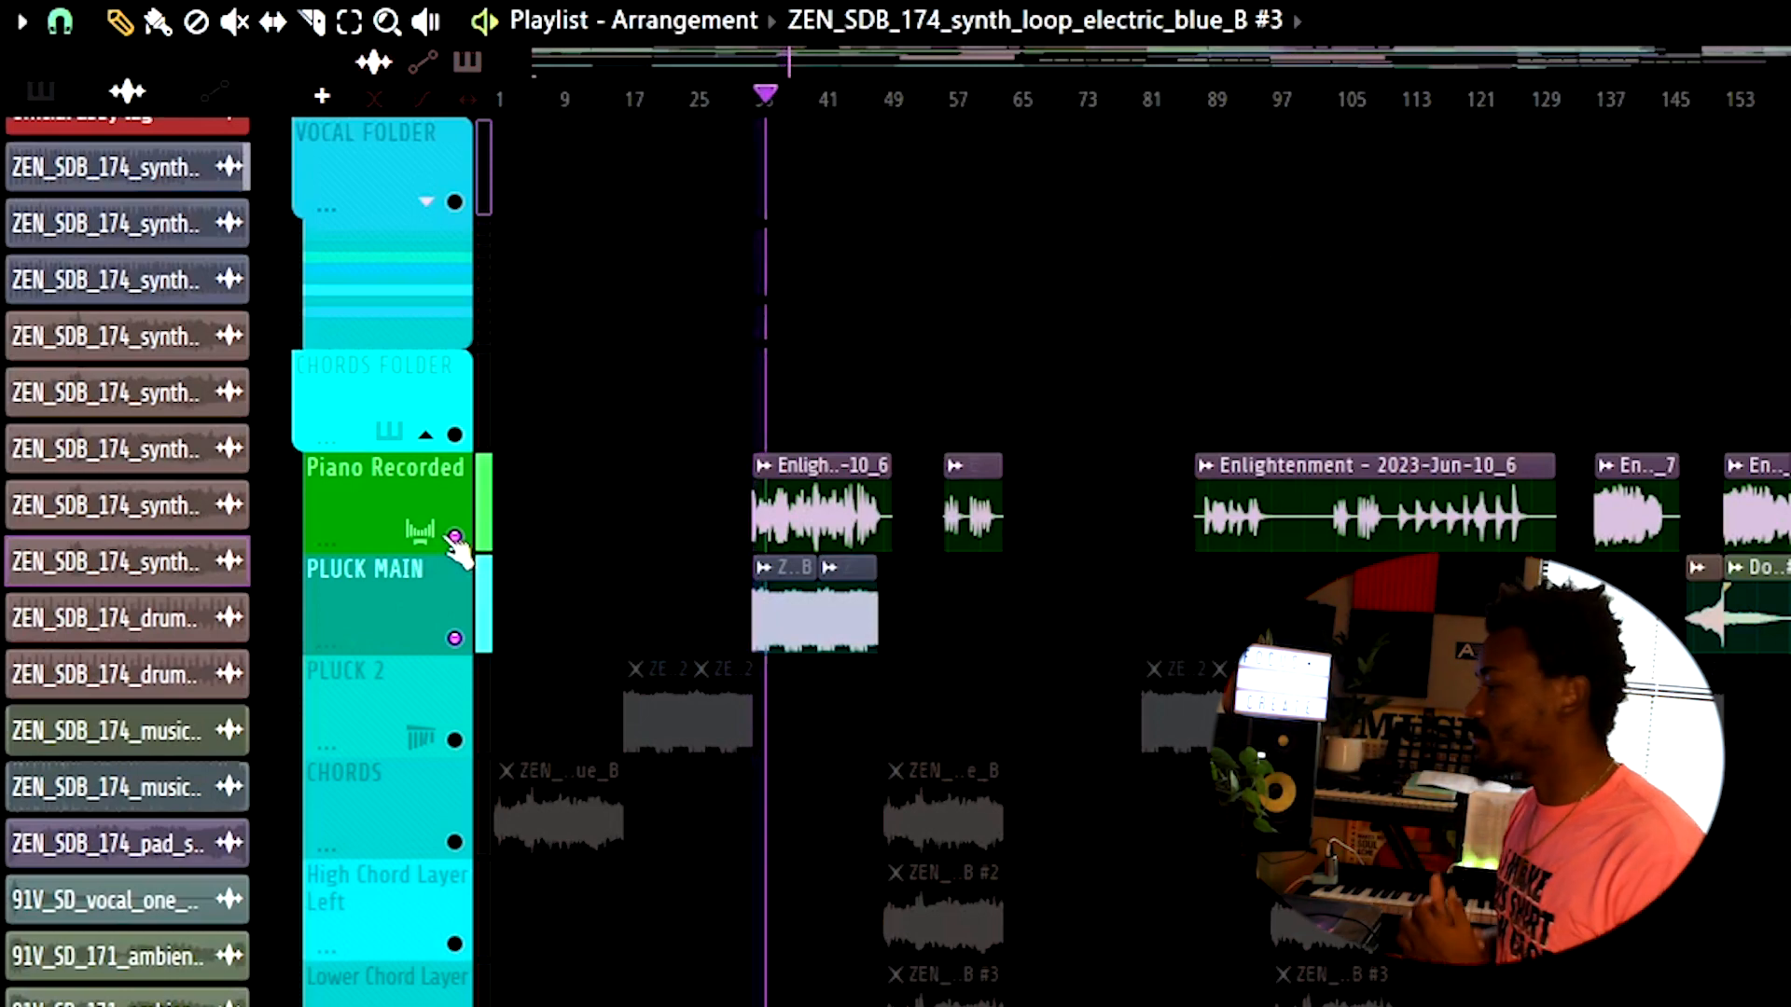
scroll(588, 432, down, 6)
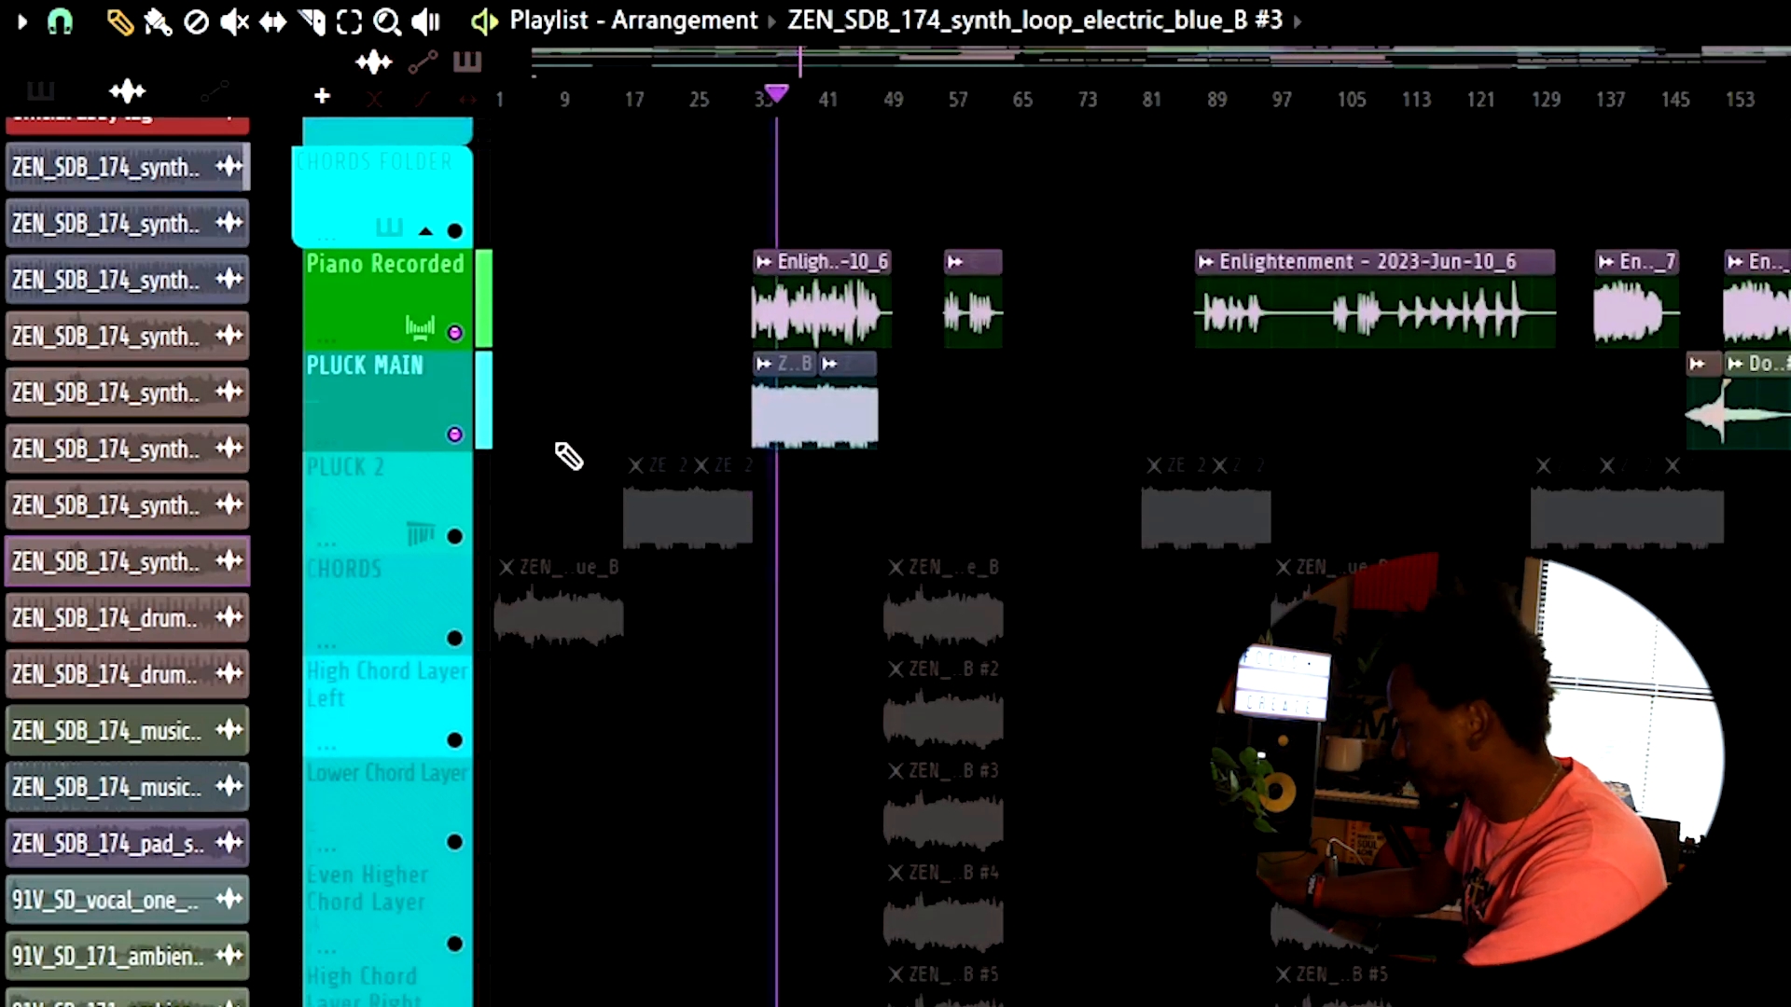
scroll(476, 653, down, 5)
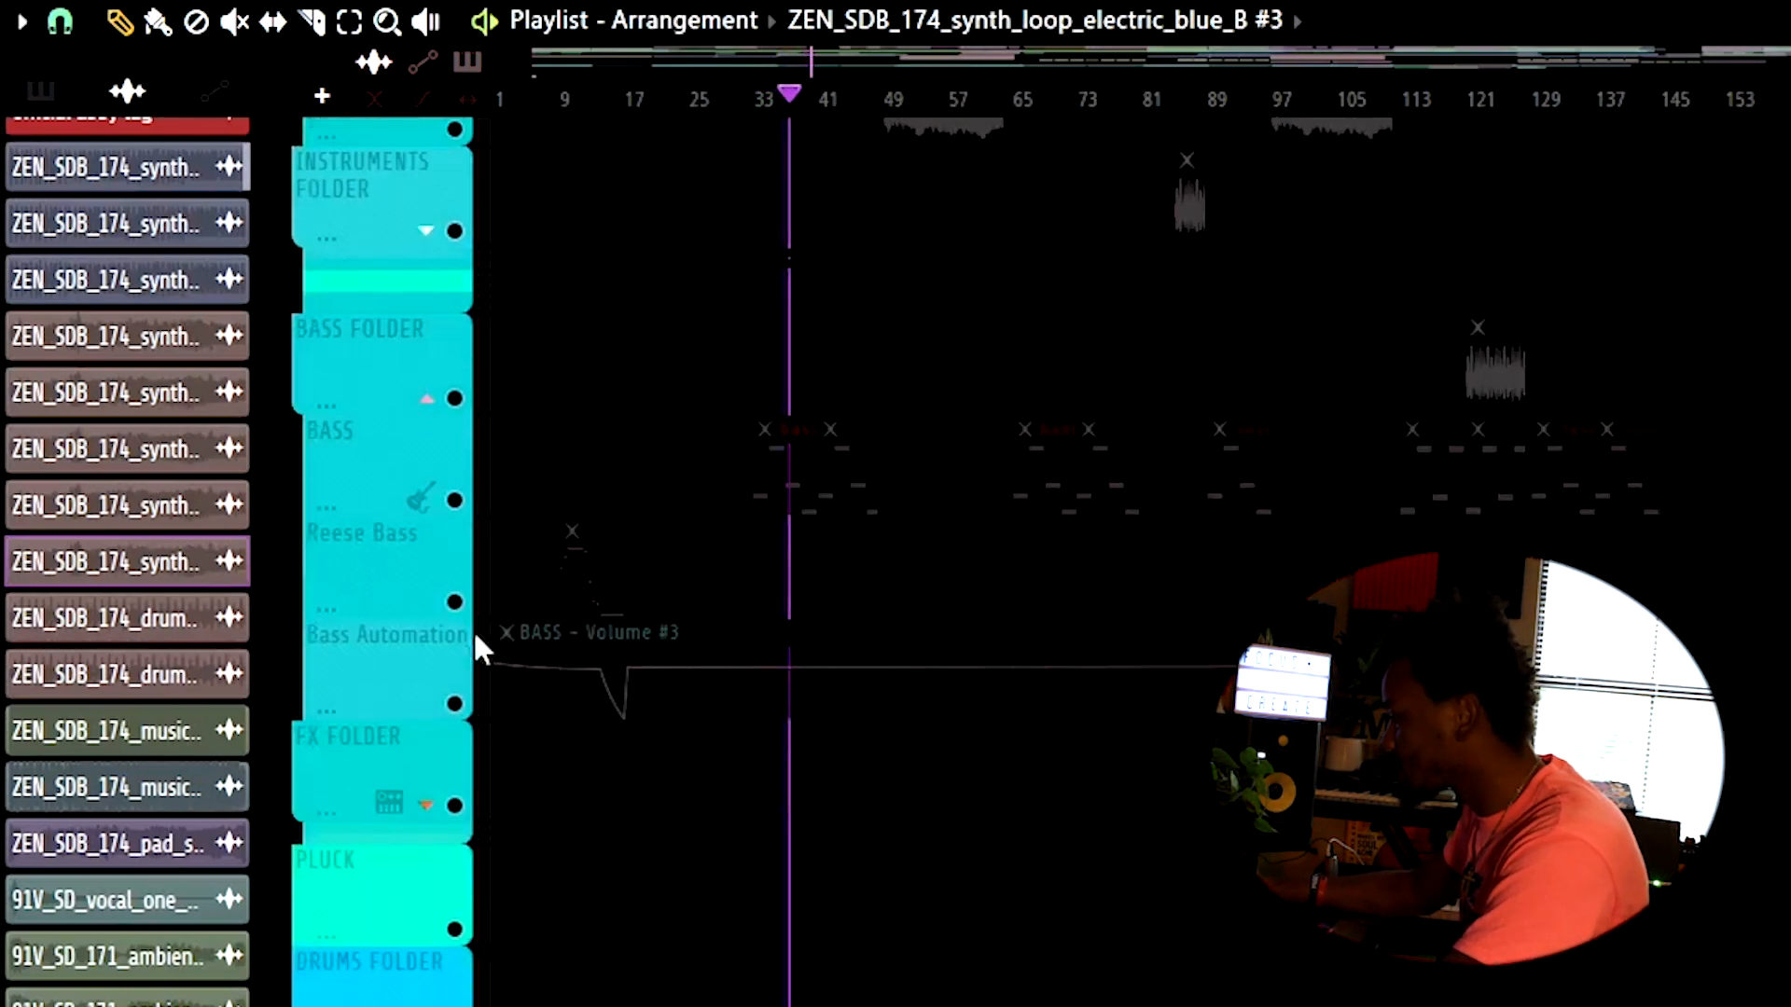
click(455, 502)
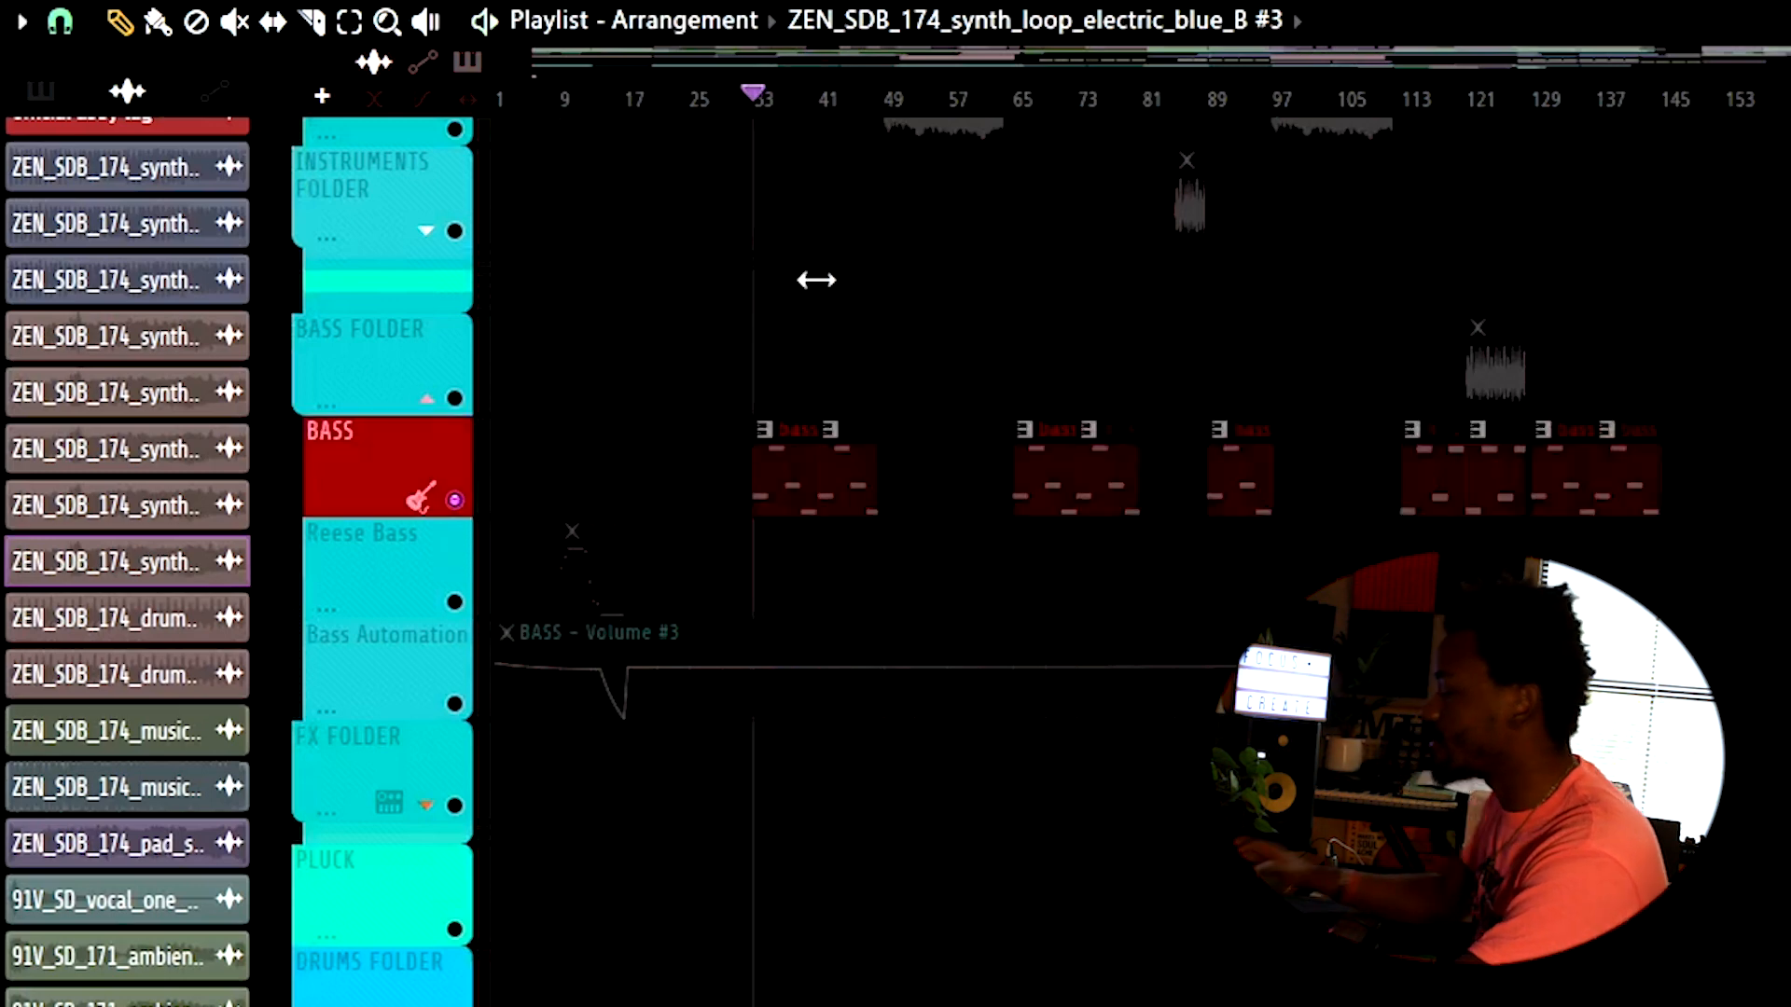
key(space)
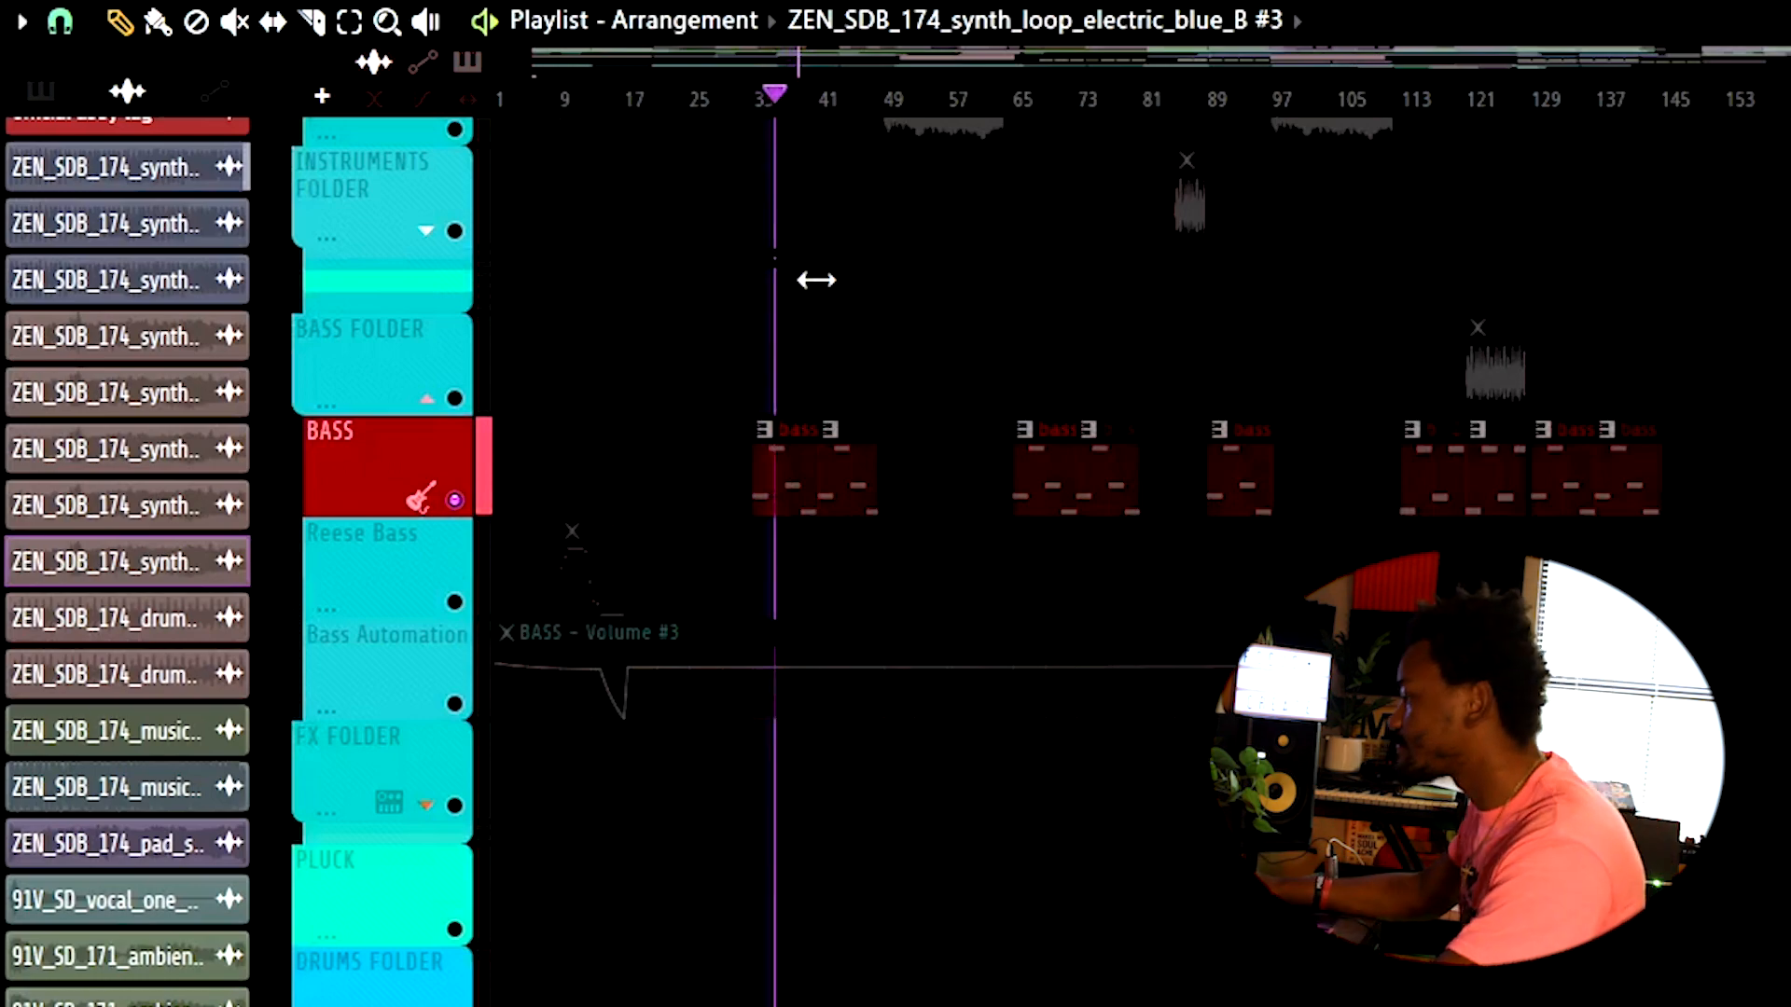
- Expand the INSTRUMENTS FOLDER and solo its DRUMS track during playback
scroll(737, 503, down, 4)
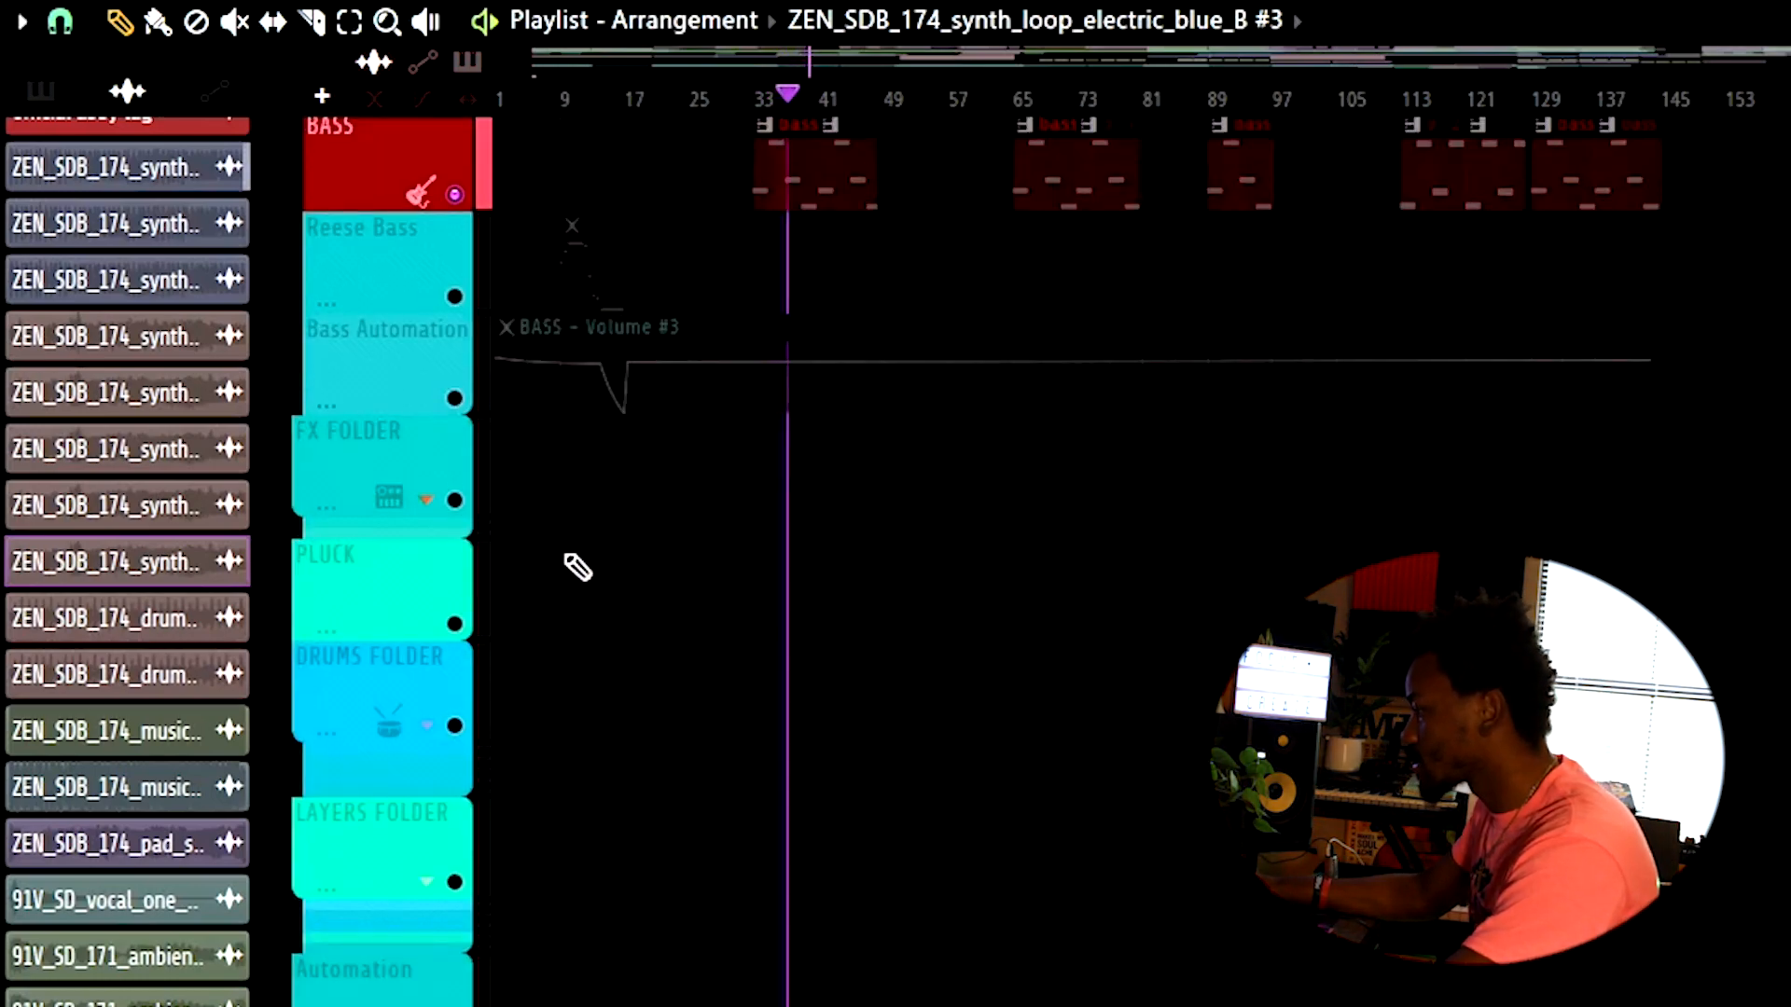
scroll(585, 568, up, 10)
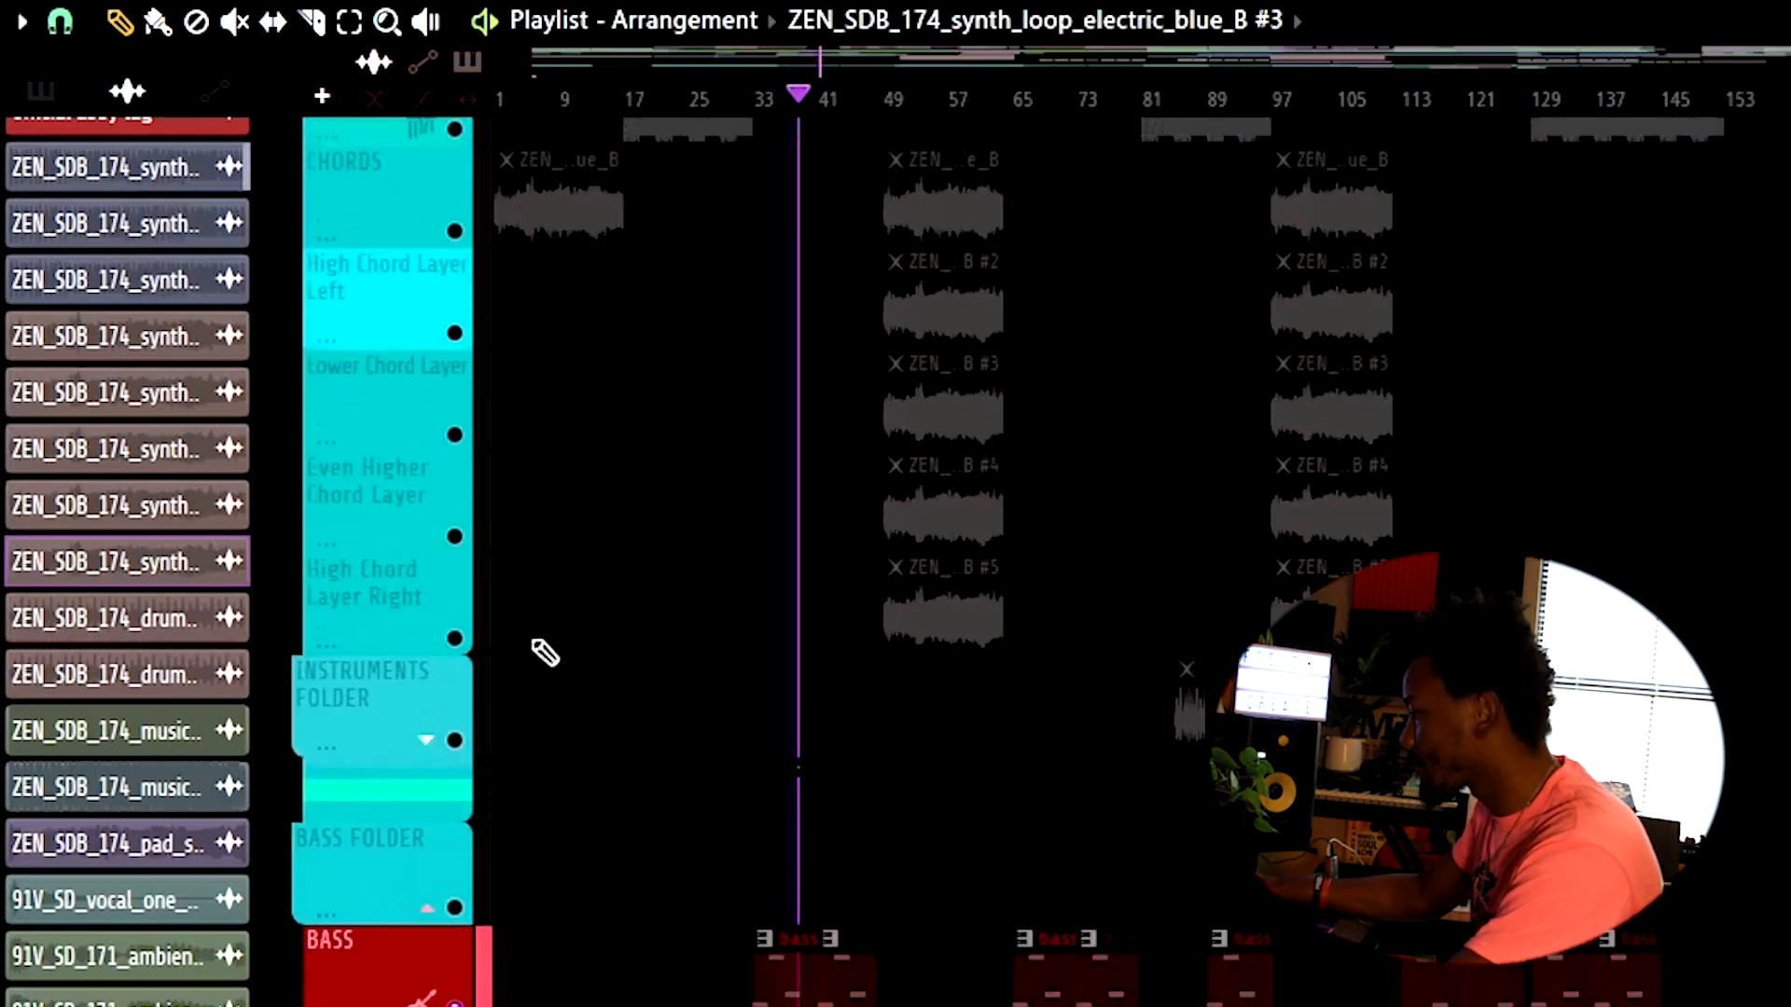
click(431, 737)
scroll(579, 741, down, 4)
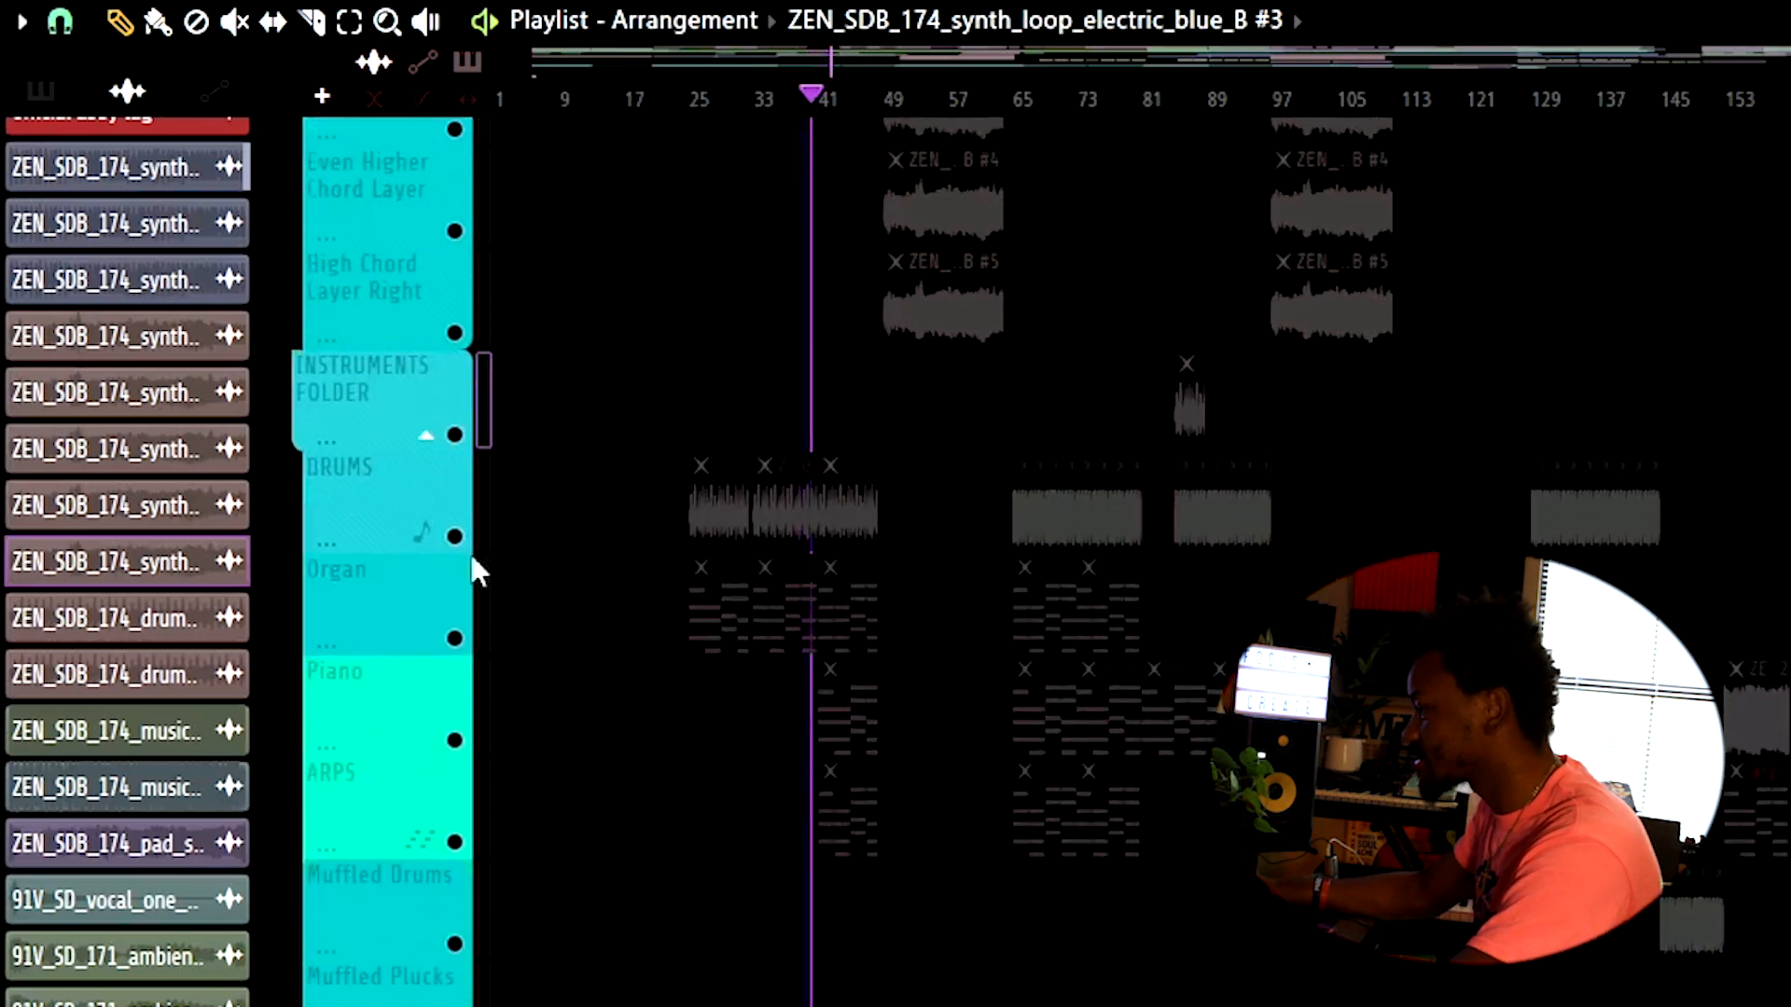
click(485, 548)
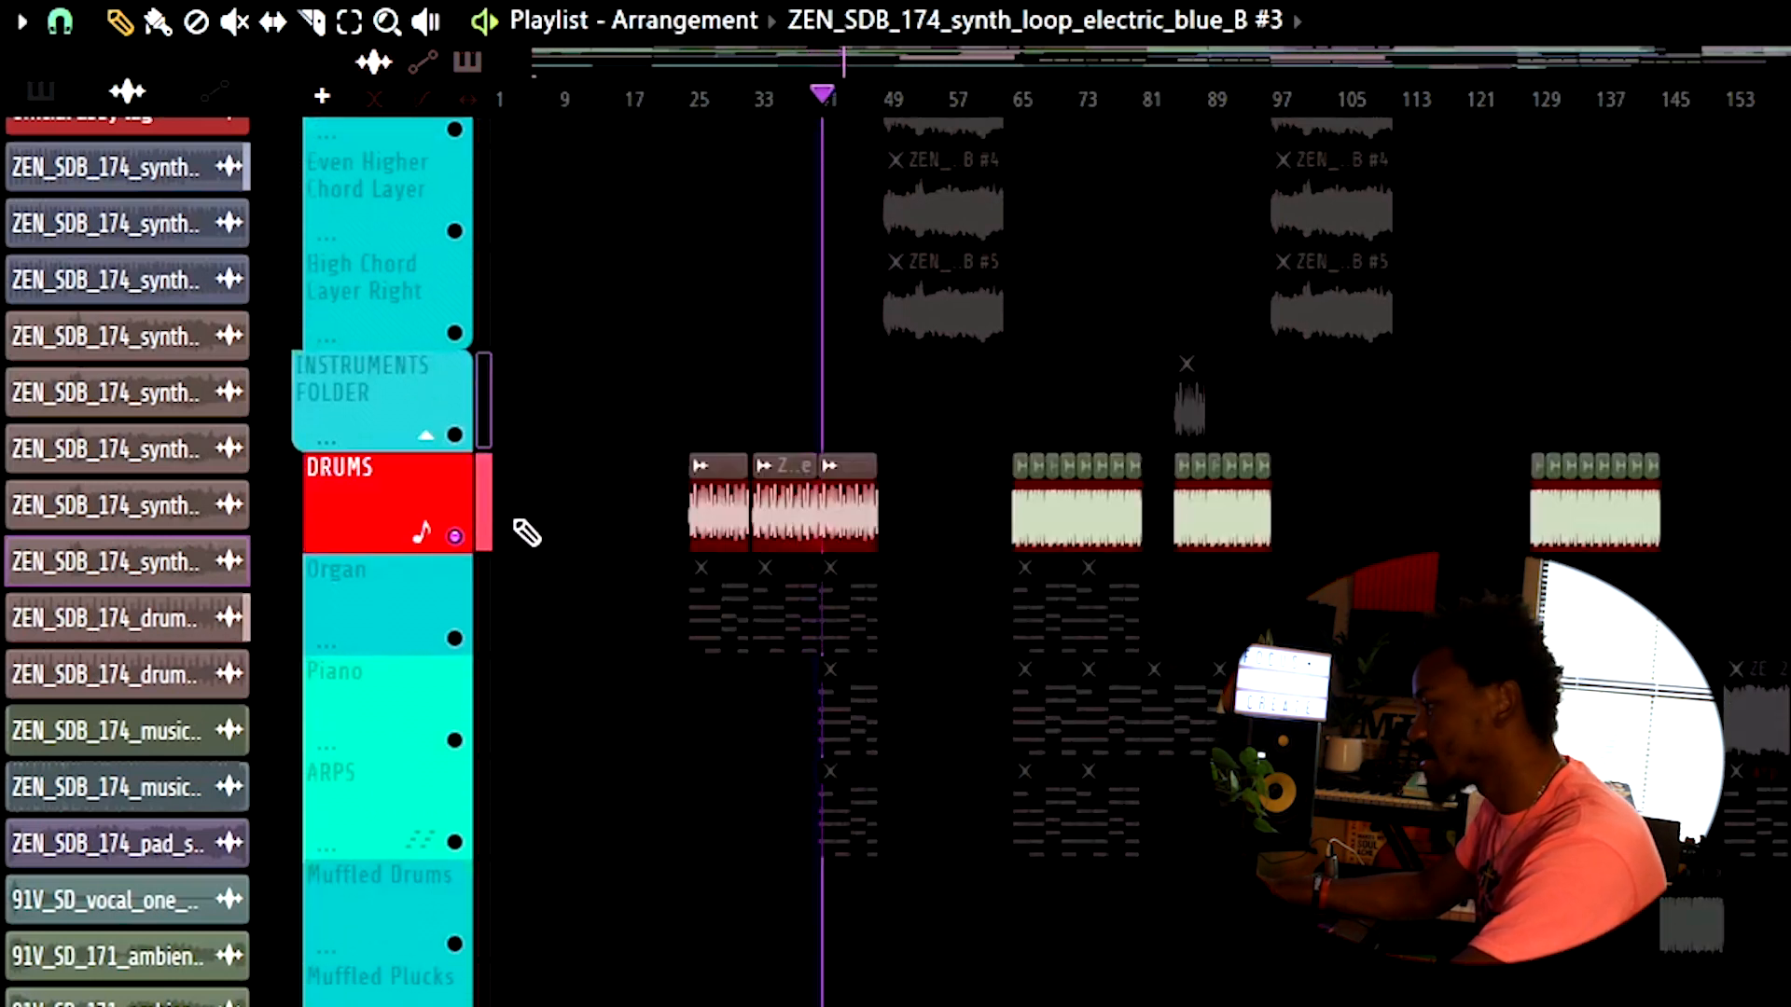
- Solo the Organ track, and play it together with the Piano track from around bar 43
click(454, 640)
click(455, 640)
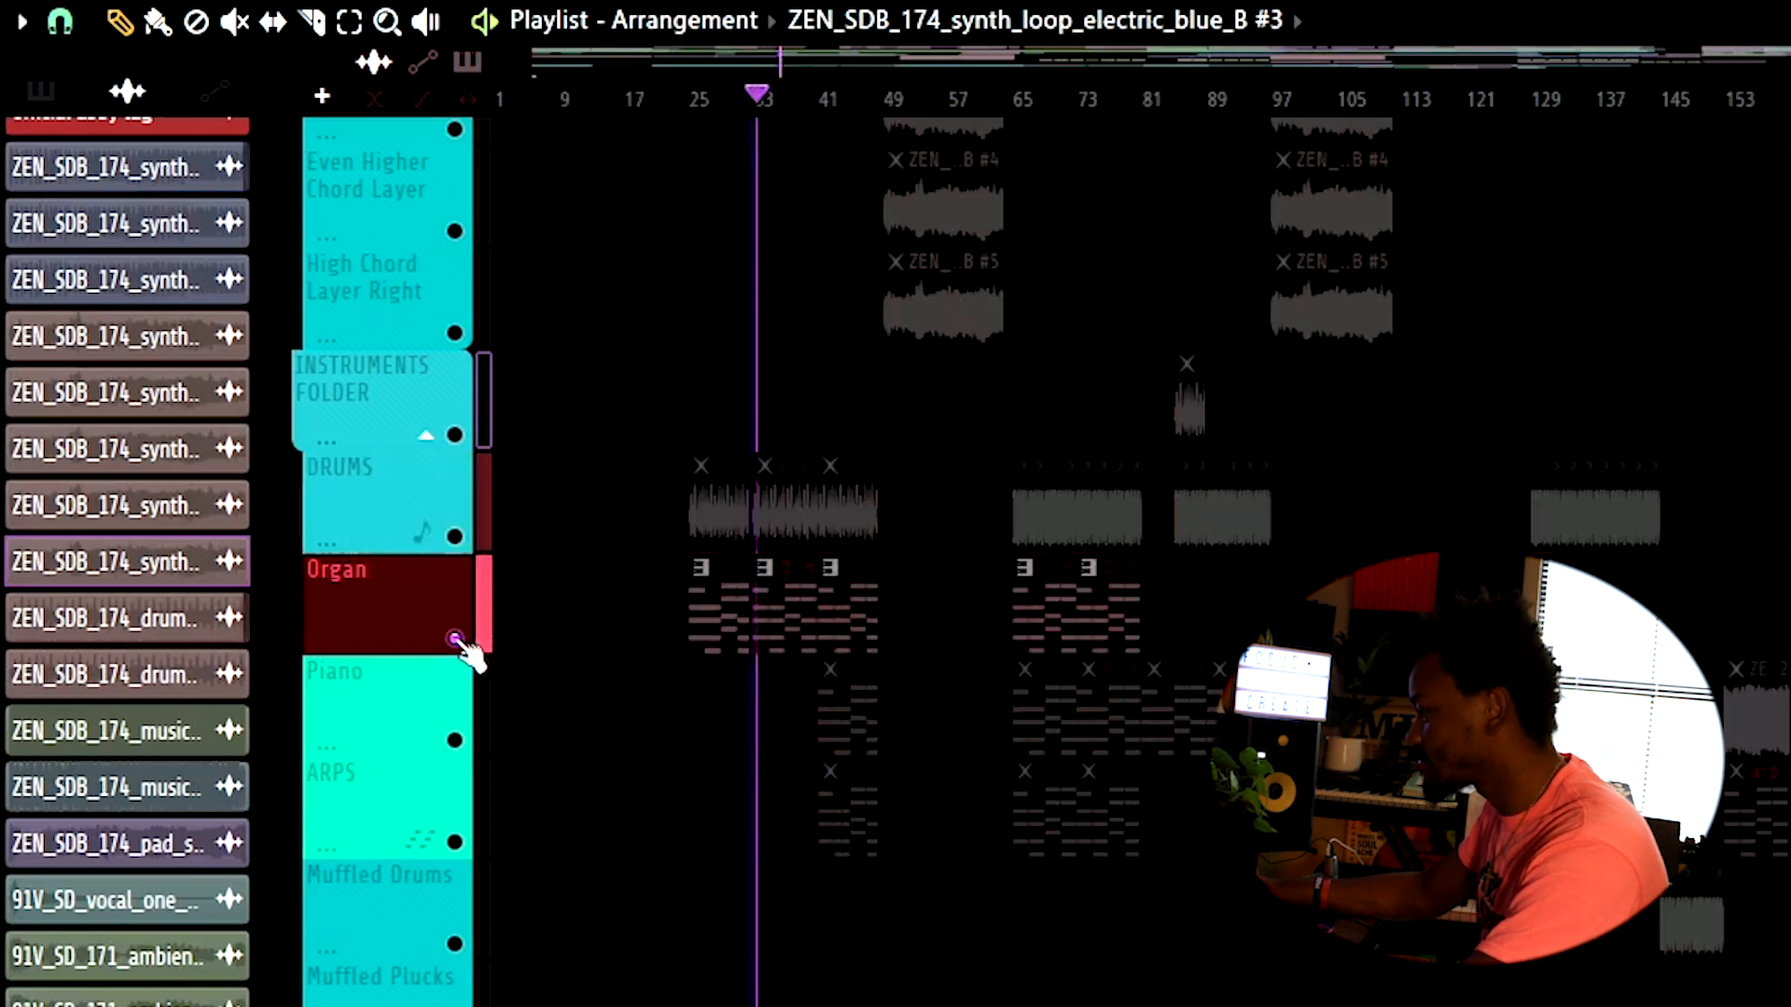
click(454, 740)
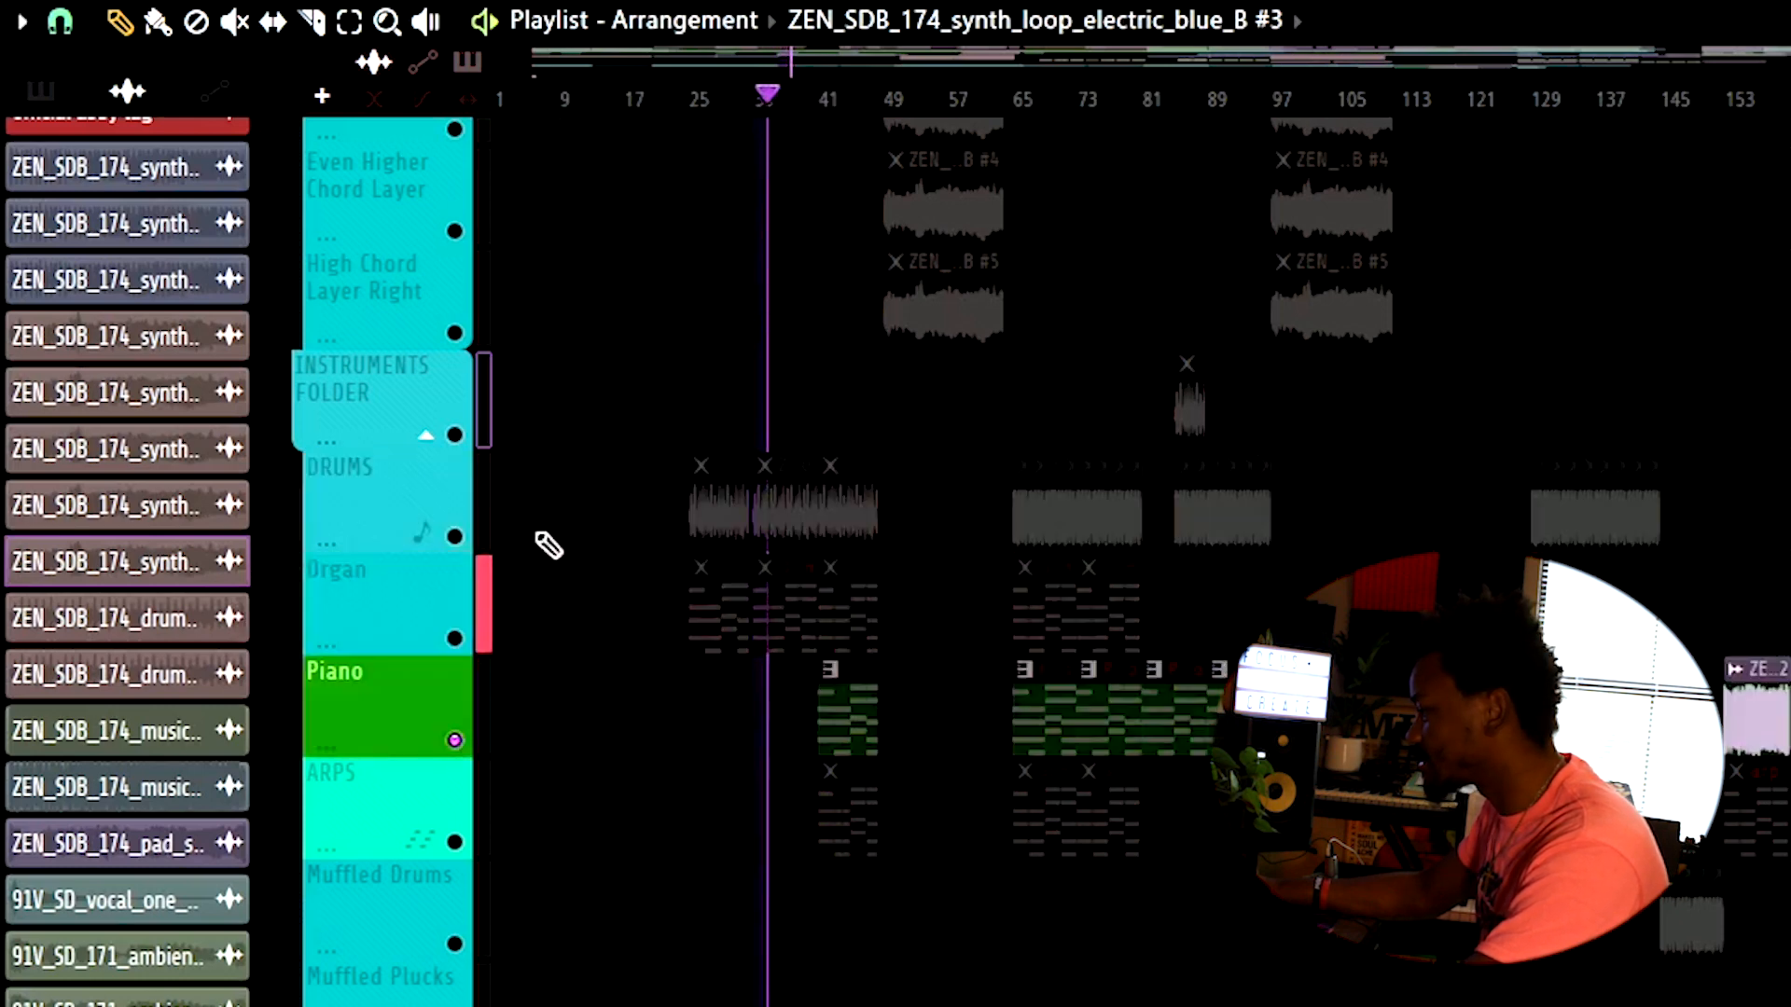
click(454, 640)
click(838, 99)
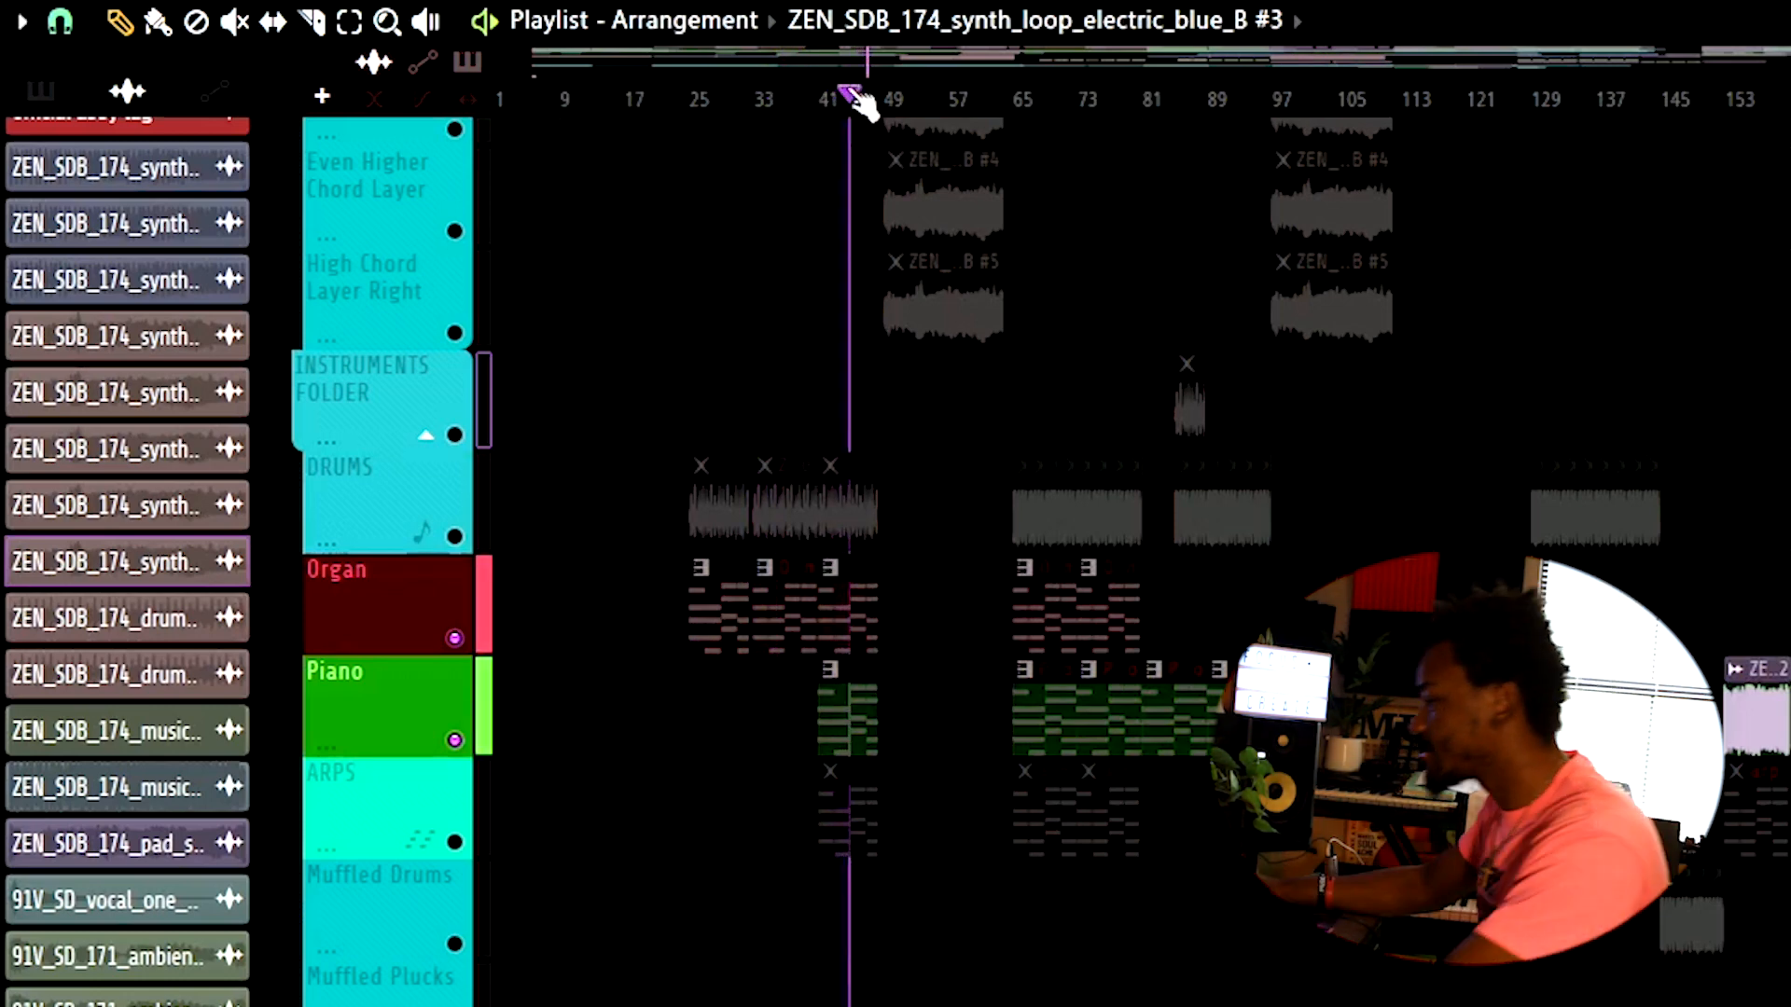
- Add ARPS to the playing tracks from around bar 41, and view the arp pattern's notes in the piano roll
click(454, 843)
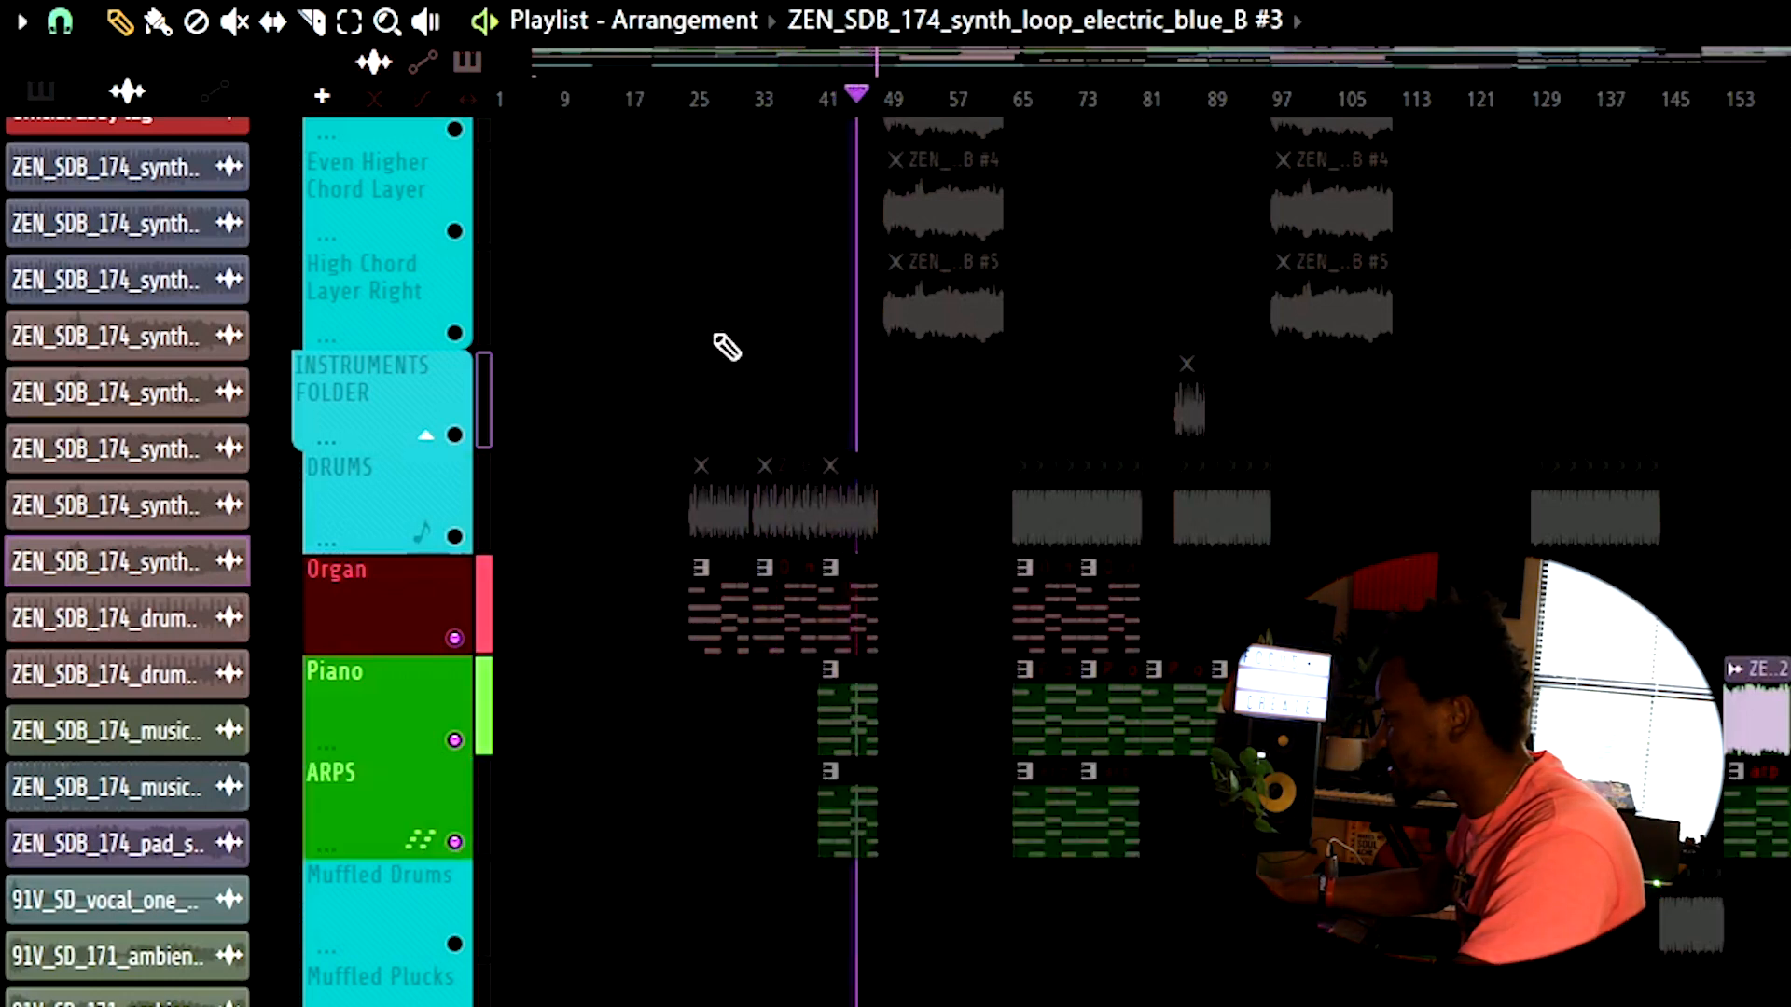
click(821, 97)
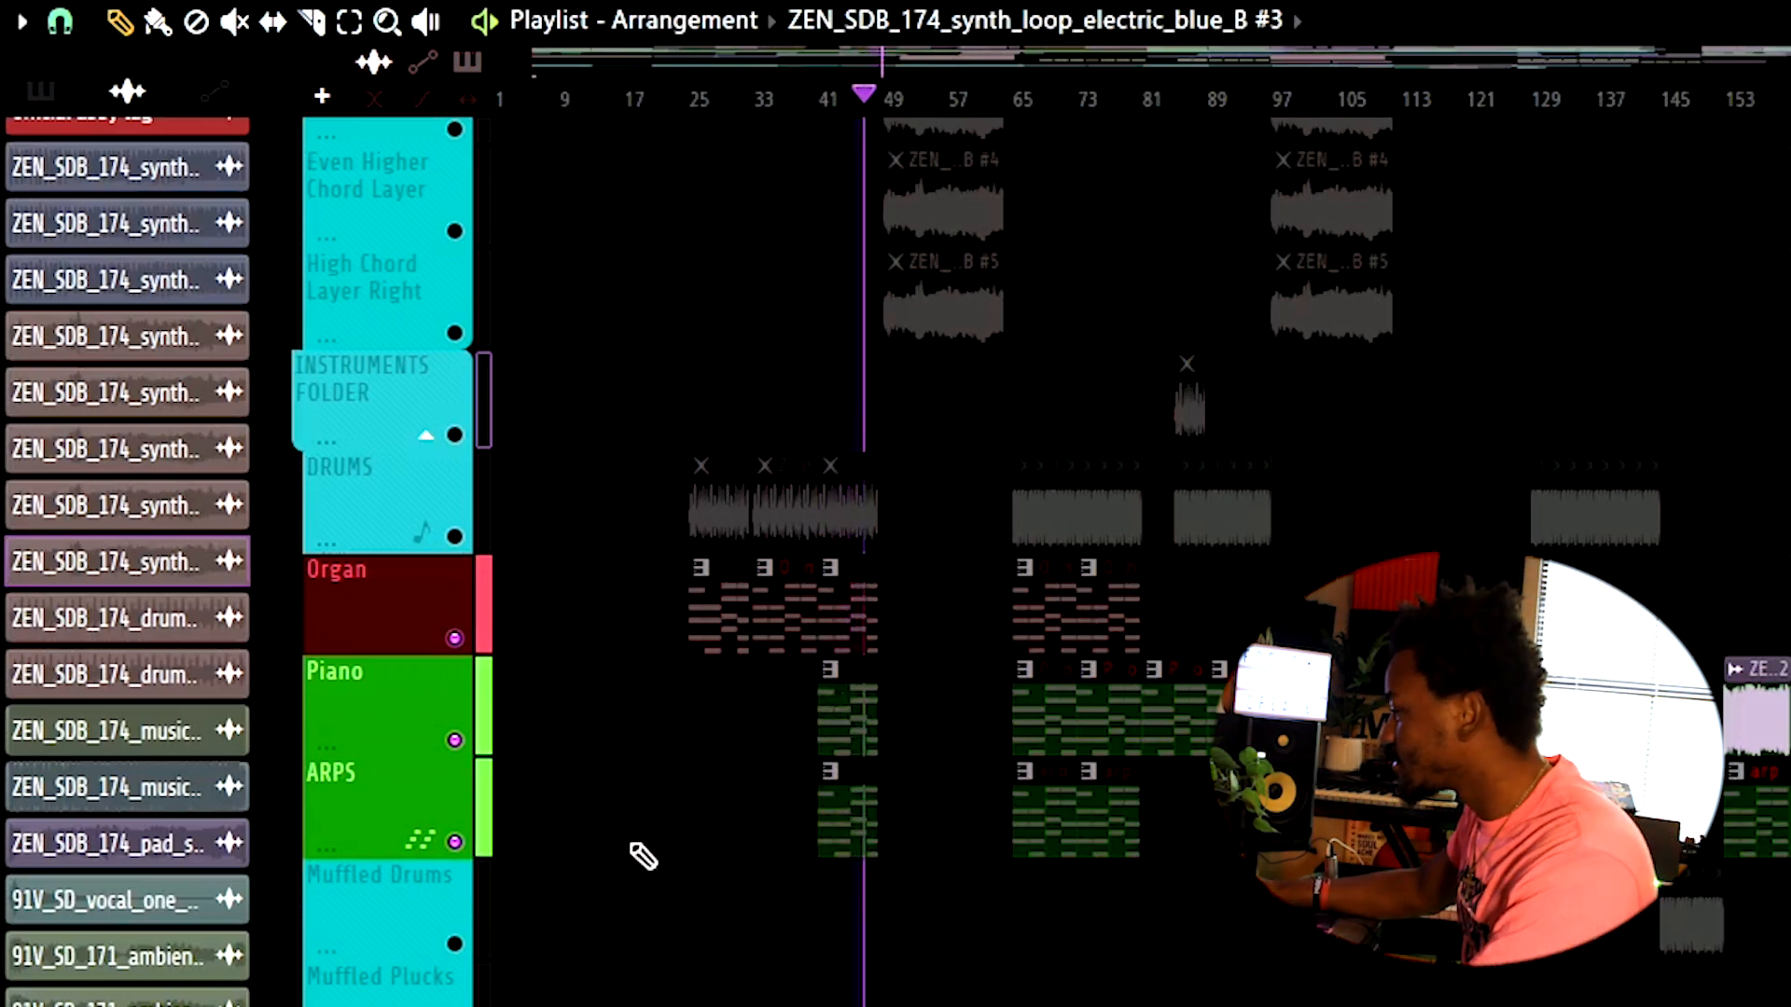
double_click(845, 800)
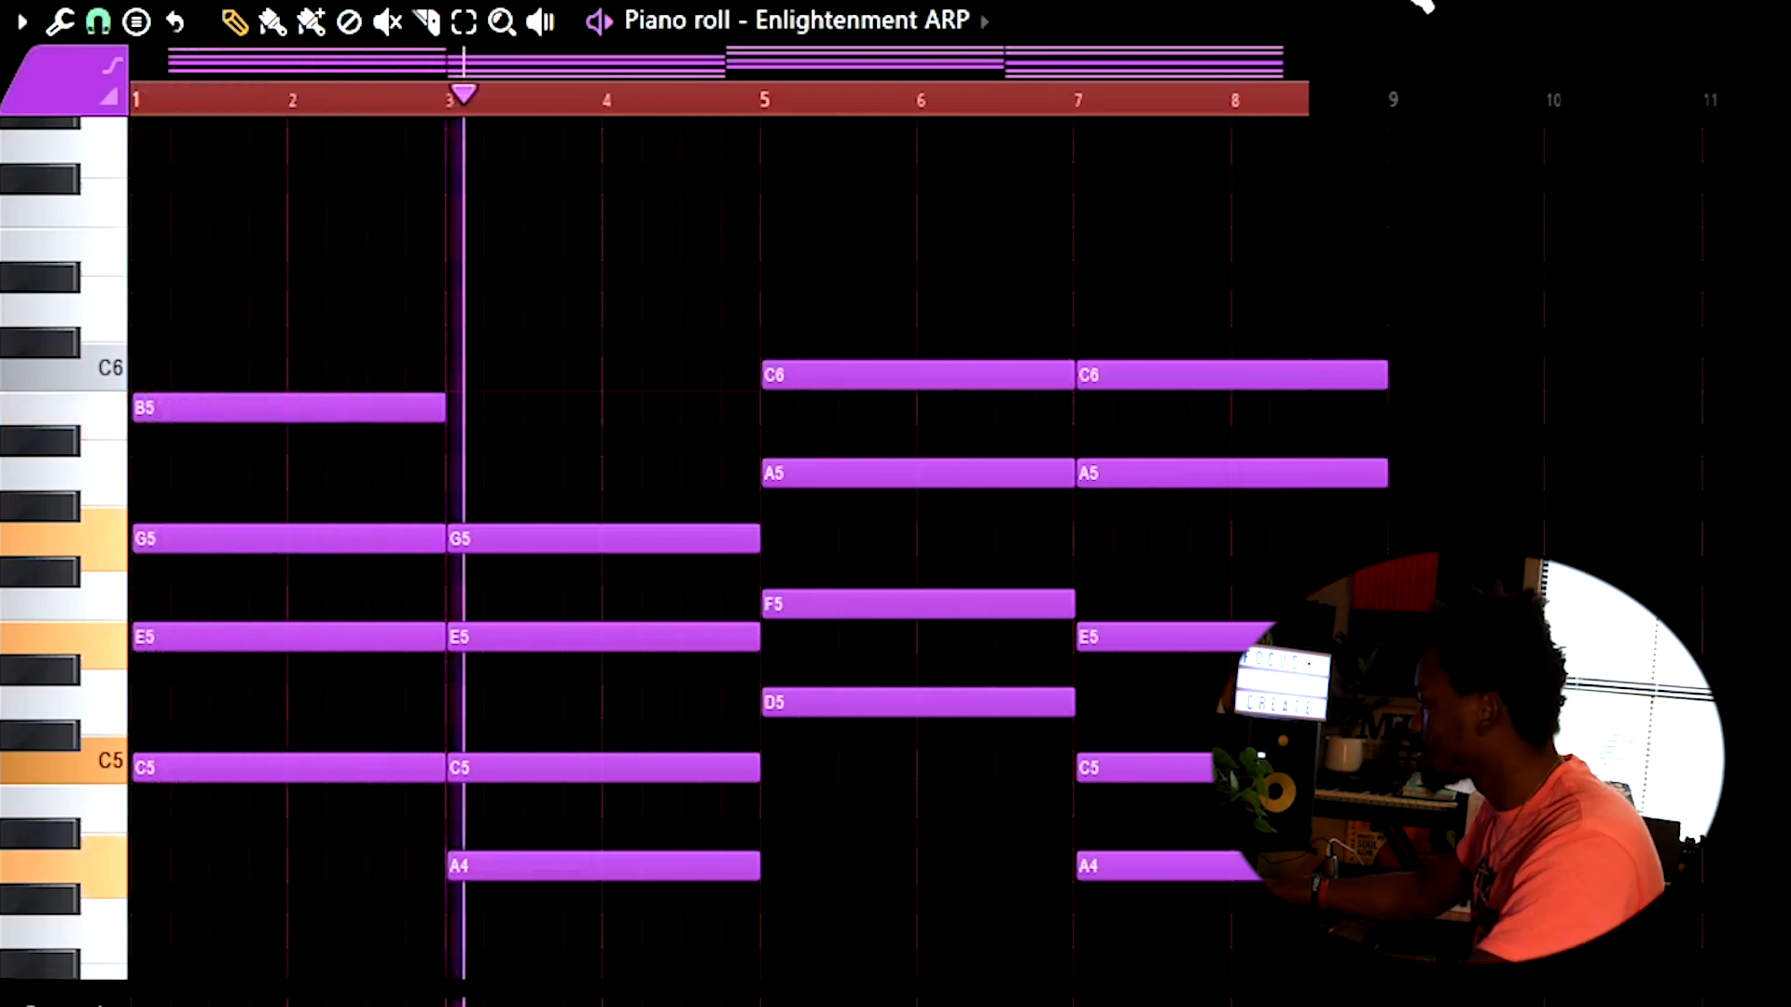
key(space)
key(F5)
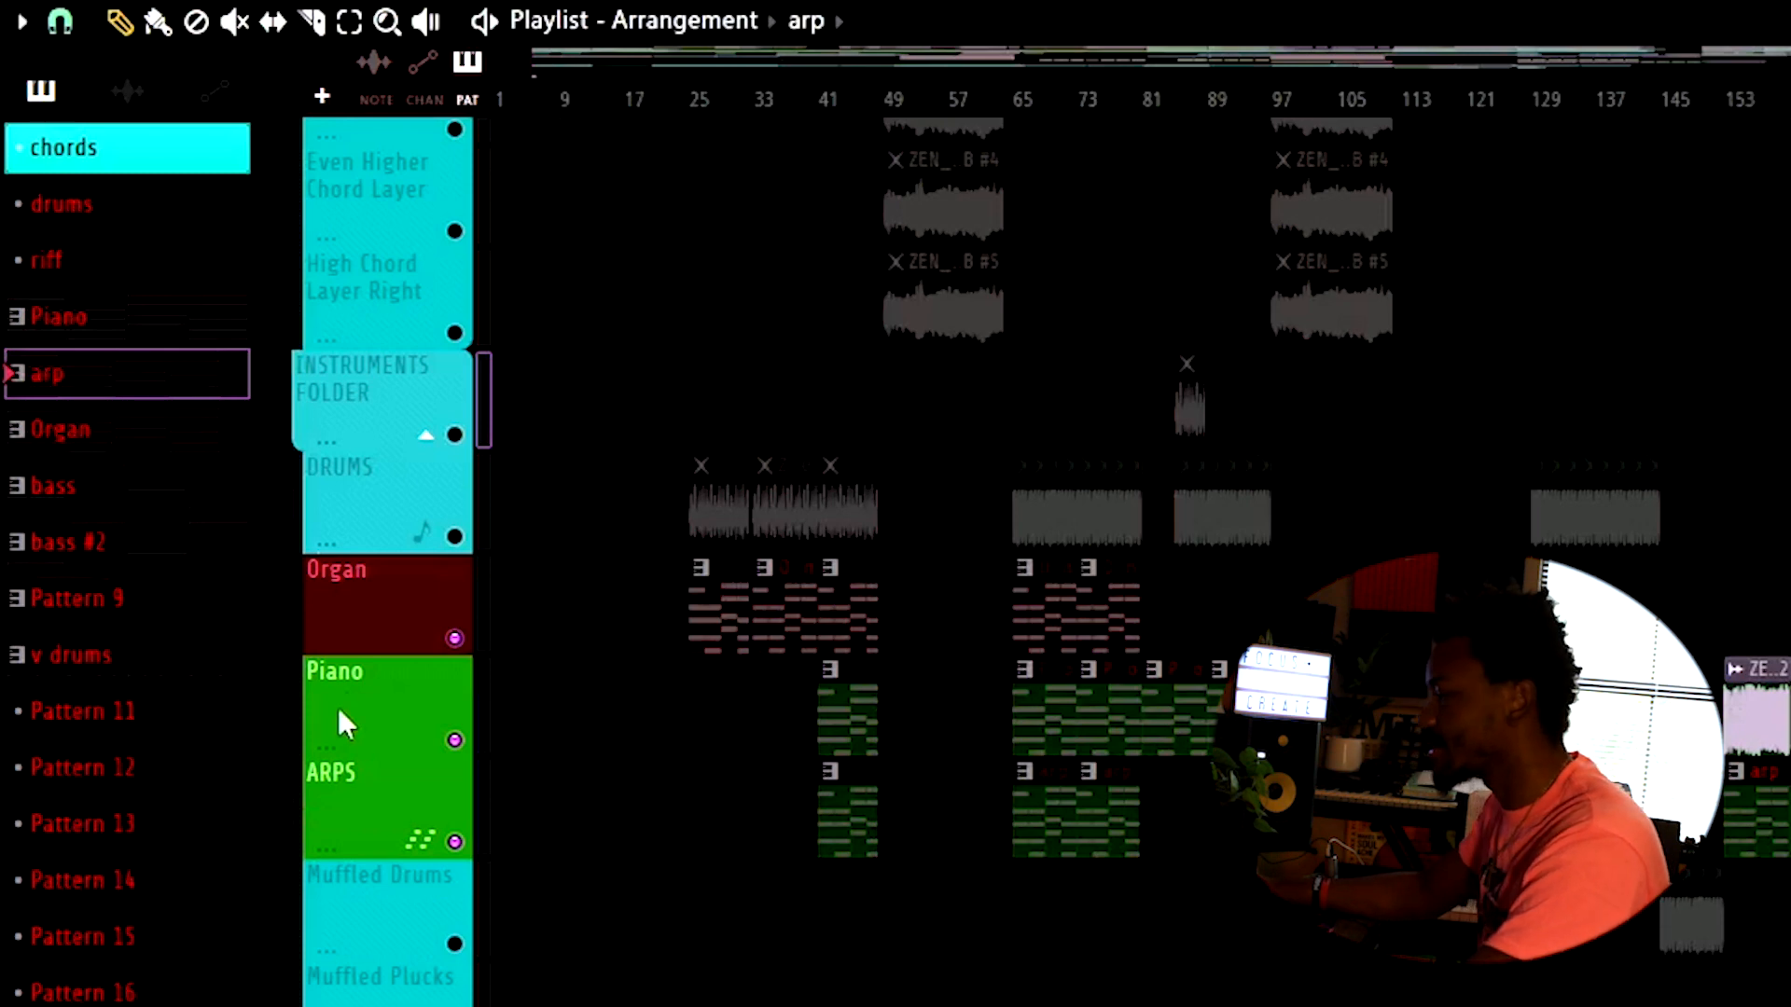
- Unmute all tracks and play the full arrangement from around bar 43, following the chord, instrument and bass tracks
click(456, 538)
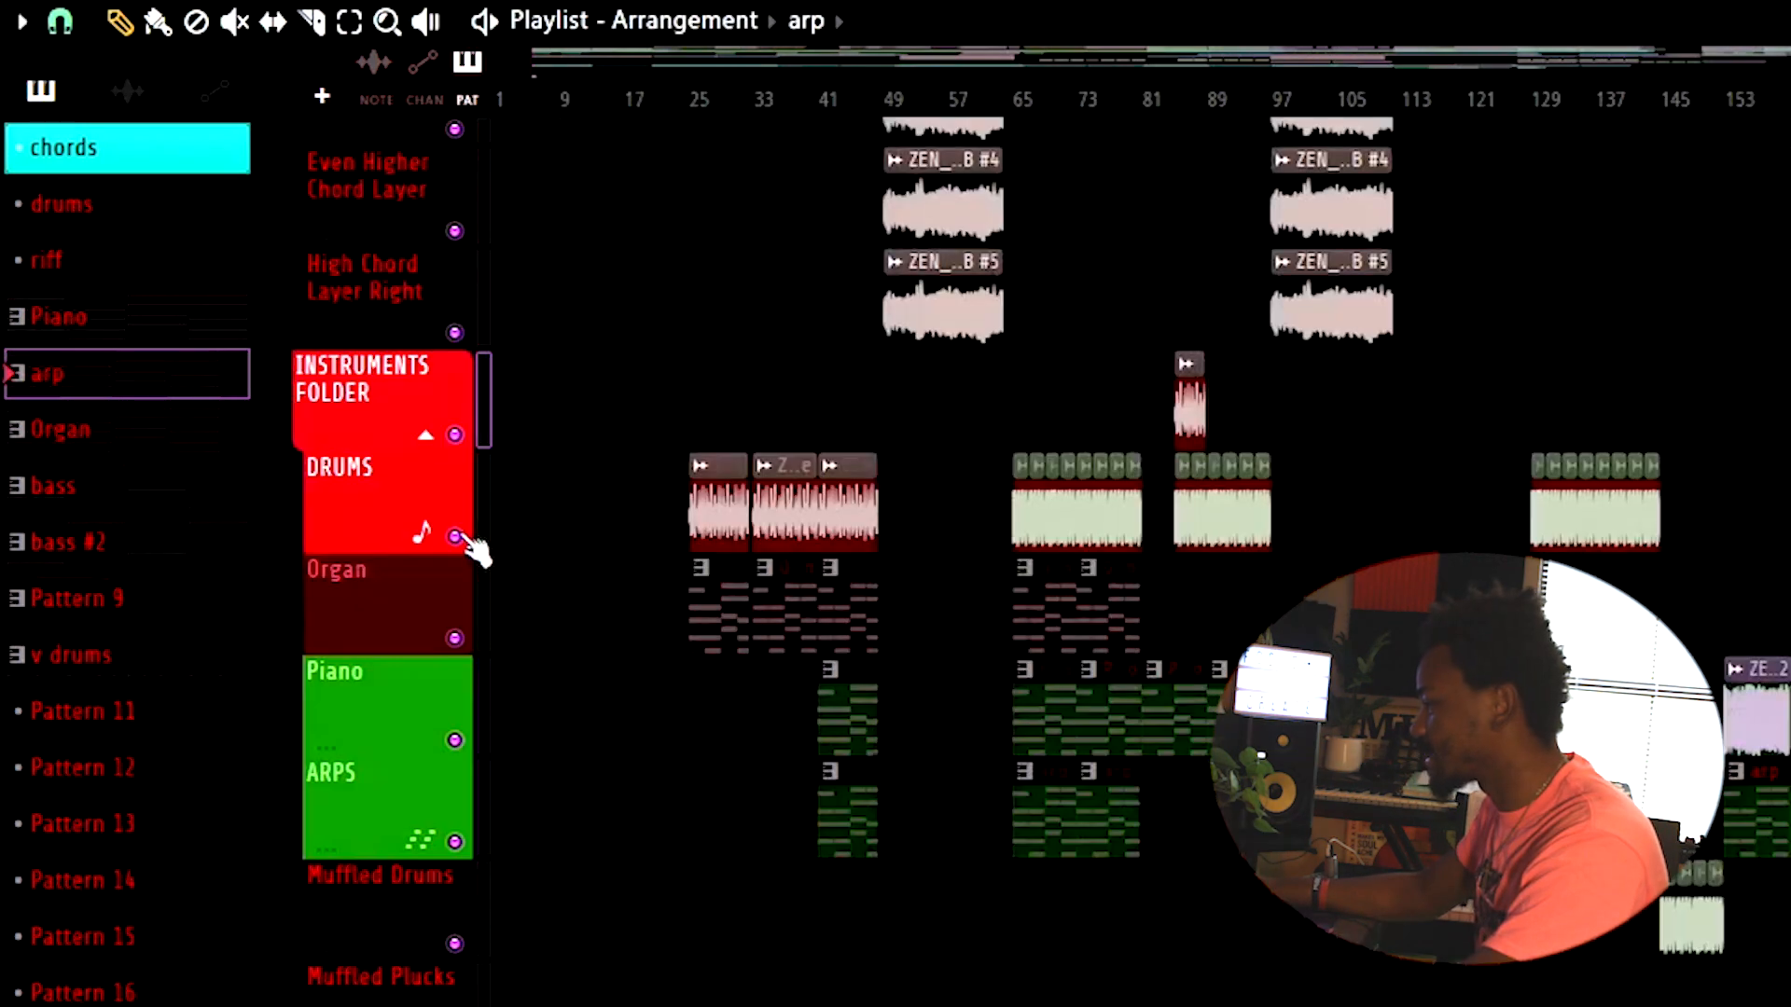
click(843, 97)
key(space)
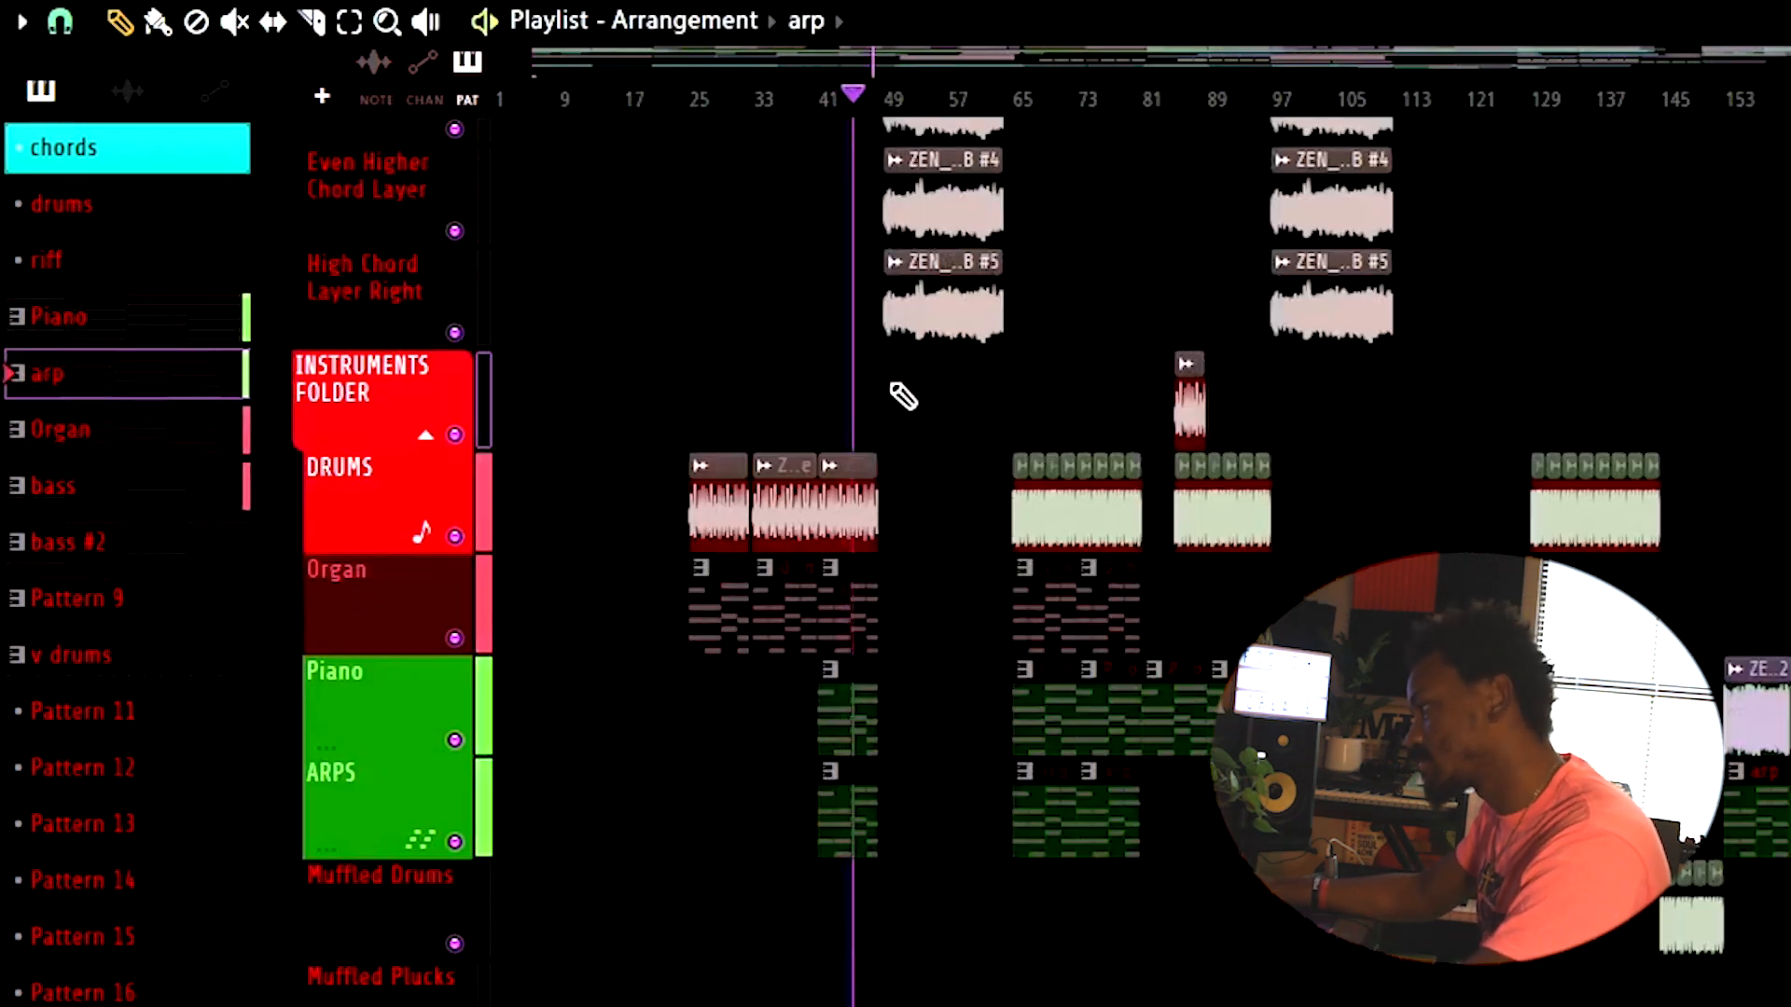
scroll(1007, 445, up, 2)
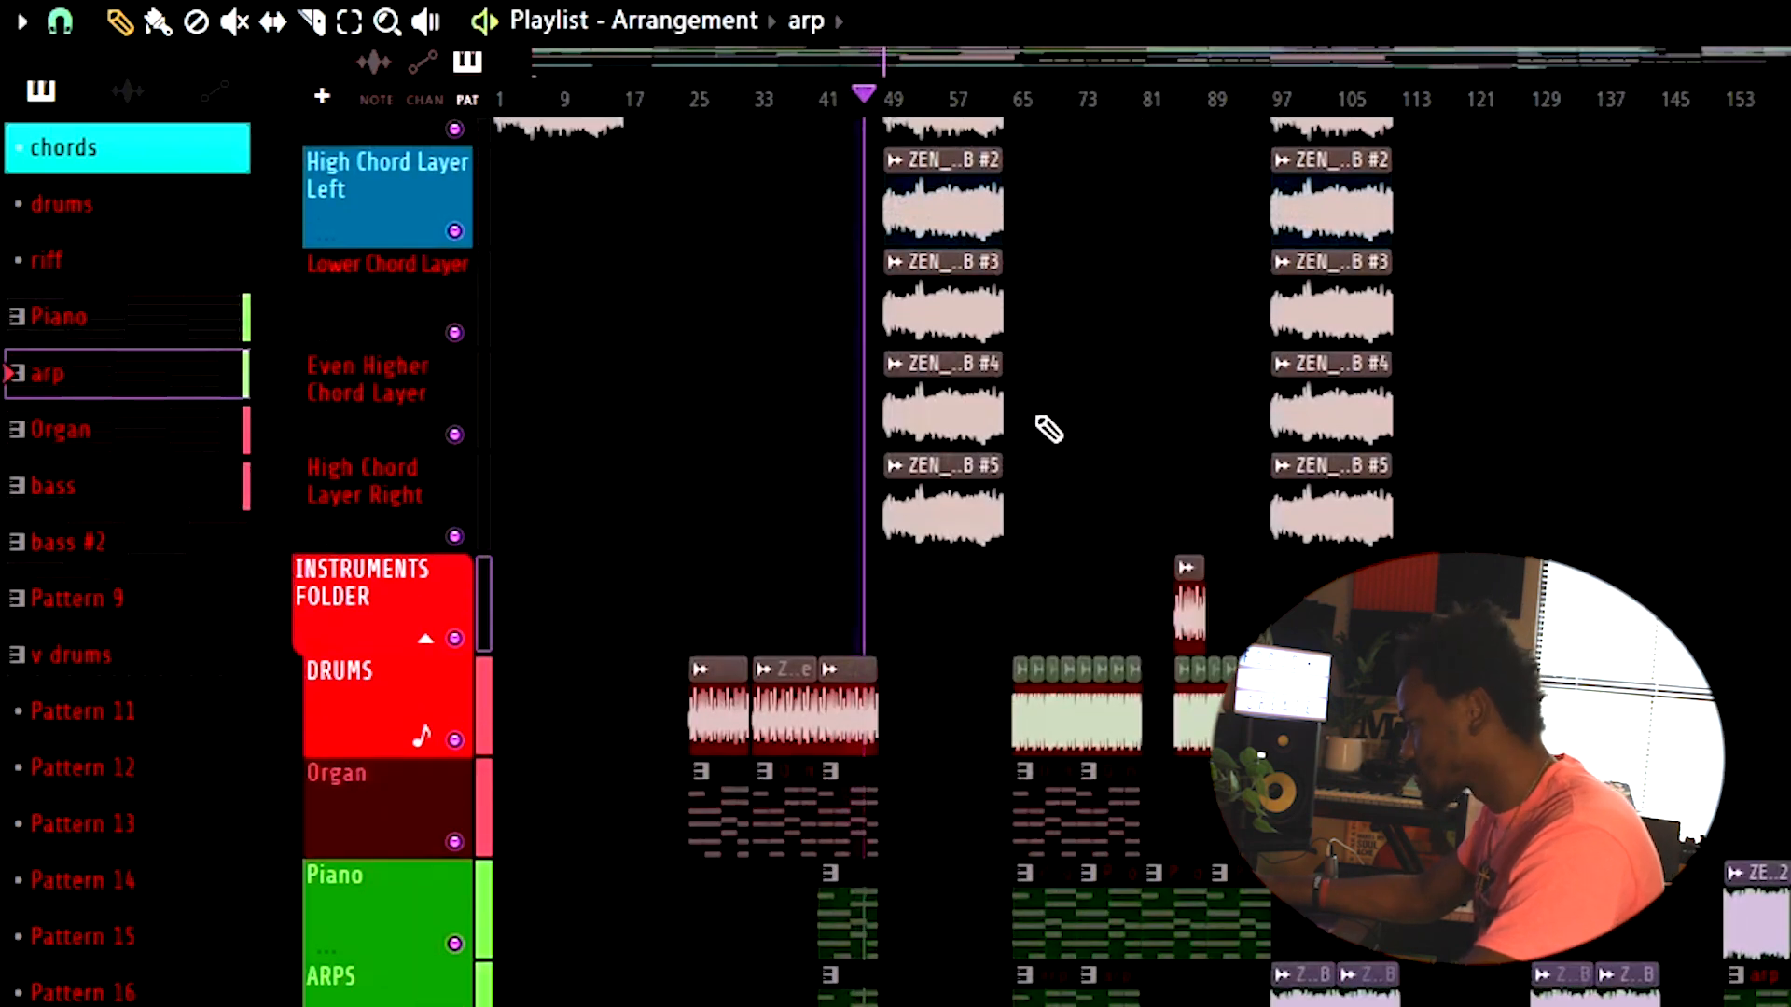
scroll(1049, 429, up, 4)
scroll(1049, 429, down, 15)
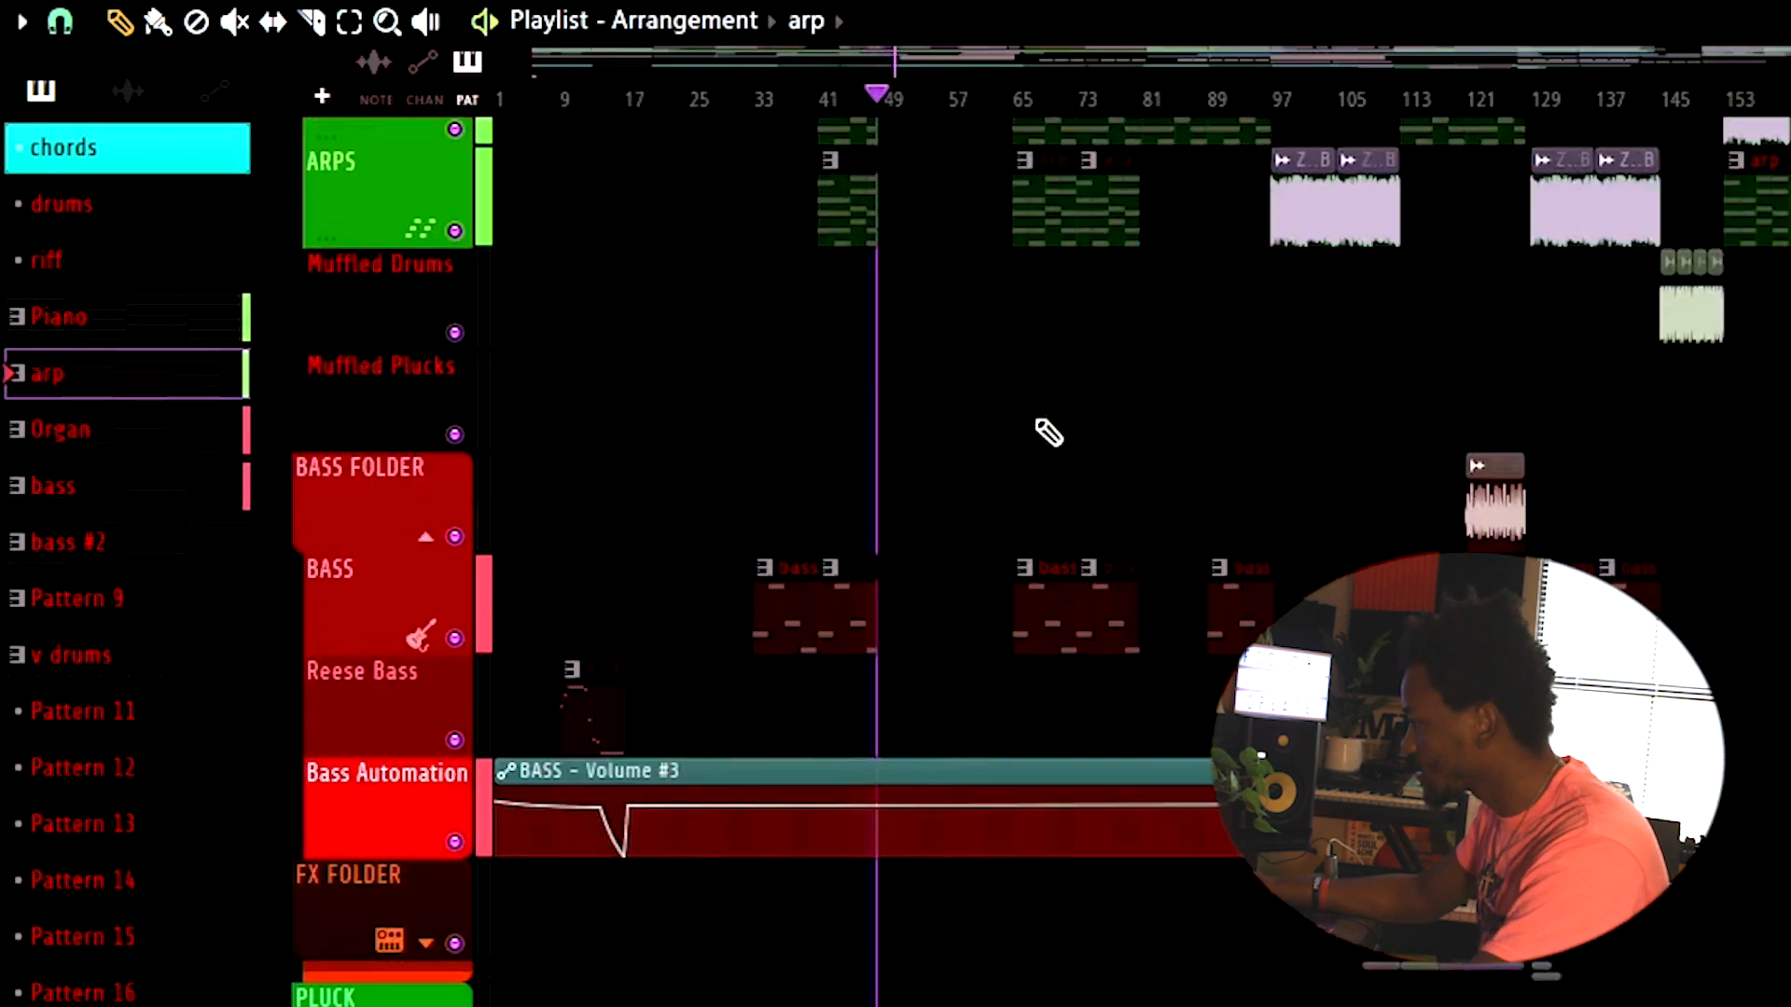
scroll(1048, 431, up, 15)
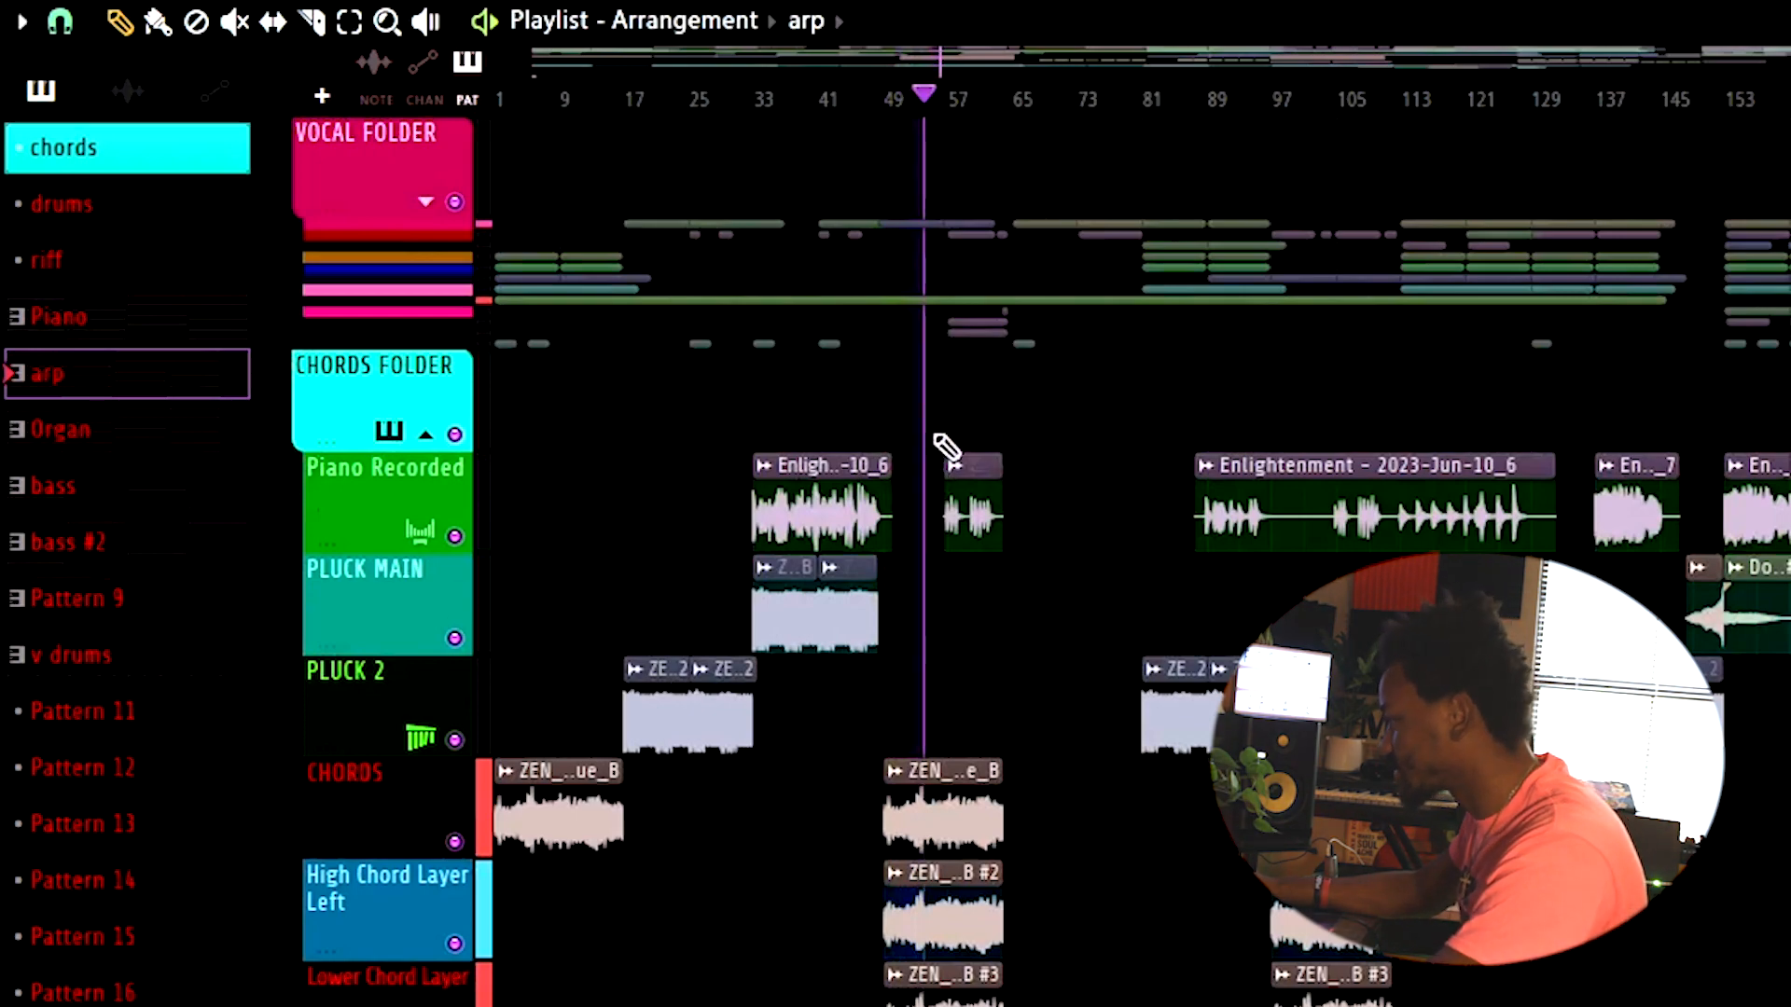
- Expand the VOCAL FOLDER, follow its vocal, automation and harmony tracks through the playback, and stop around bar 65
click(428, 202)
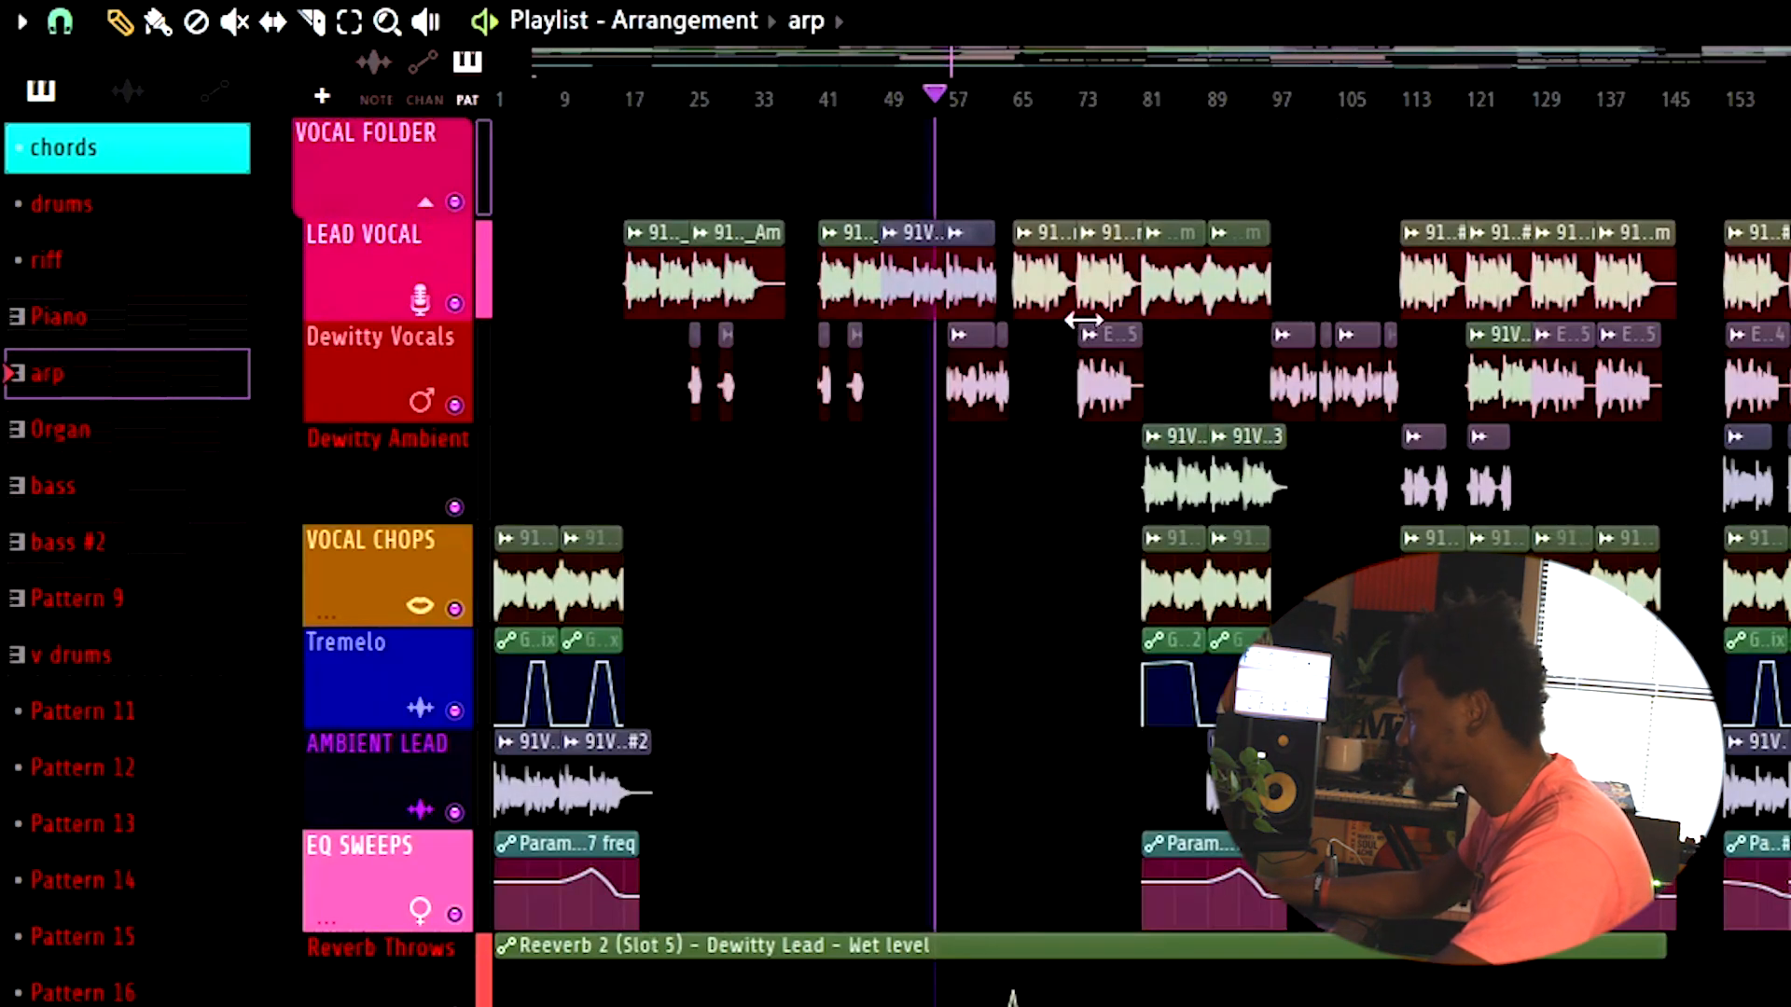
scroll(1091, 327, down, 5)
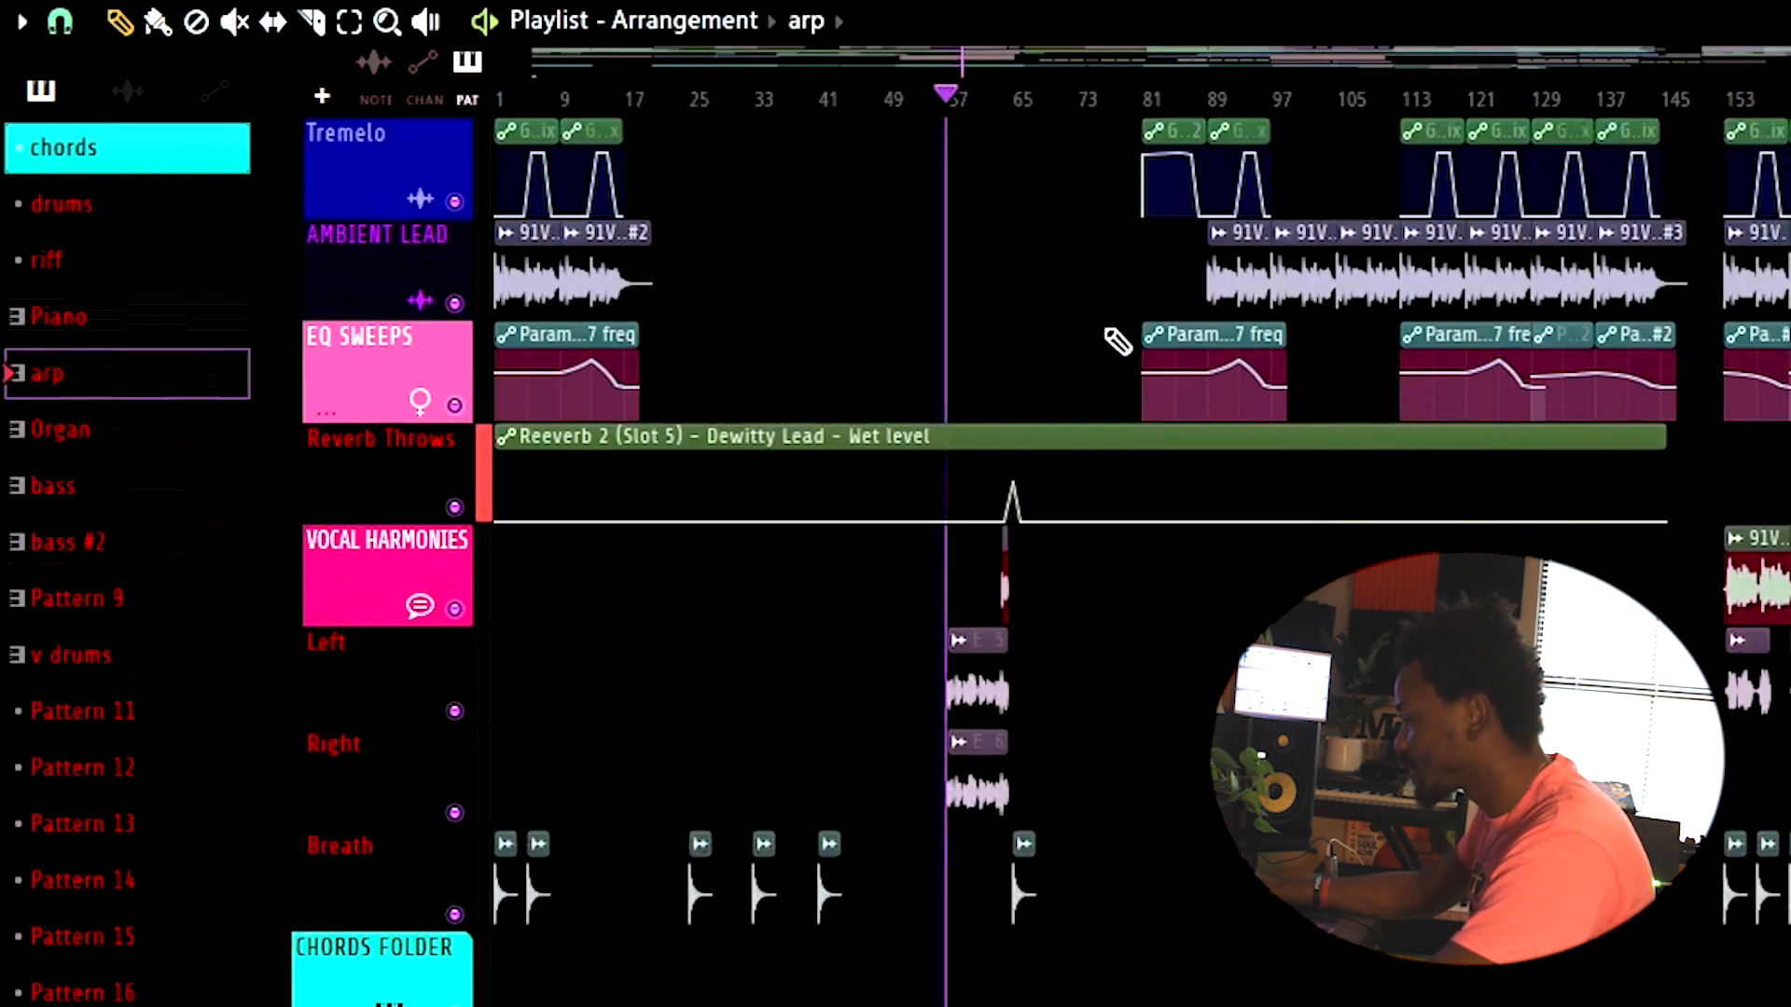
scroll(1117, 342, down, 5)
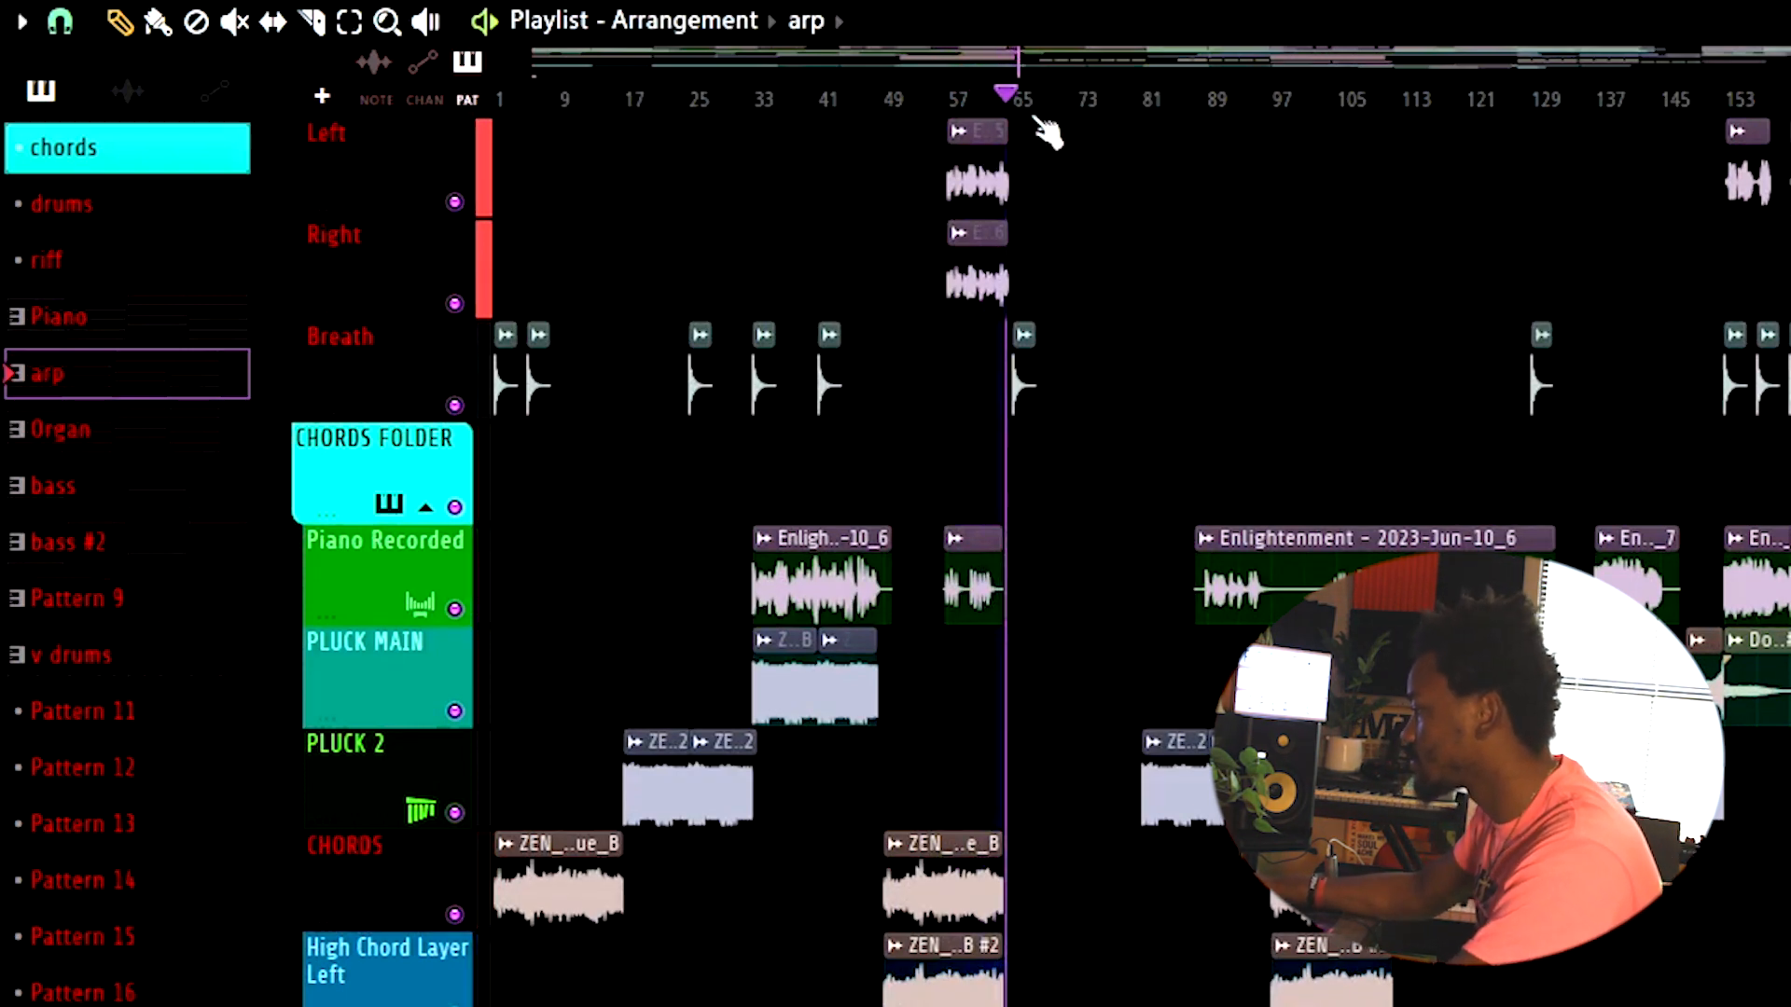
scroll(1079, 227, up, 9)
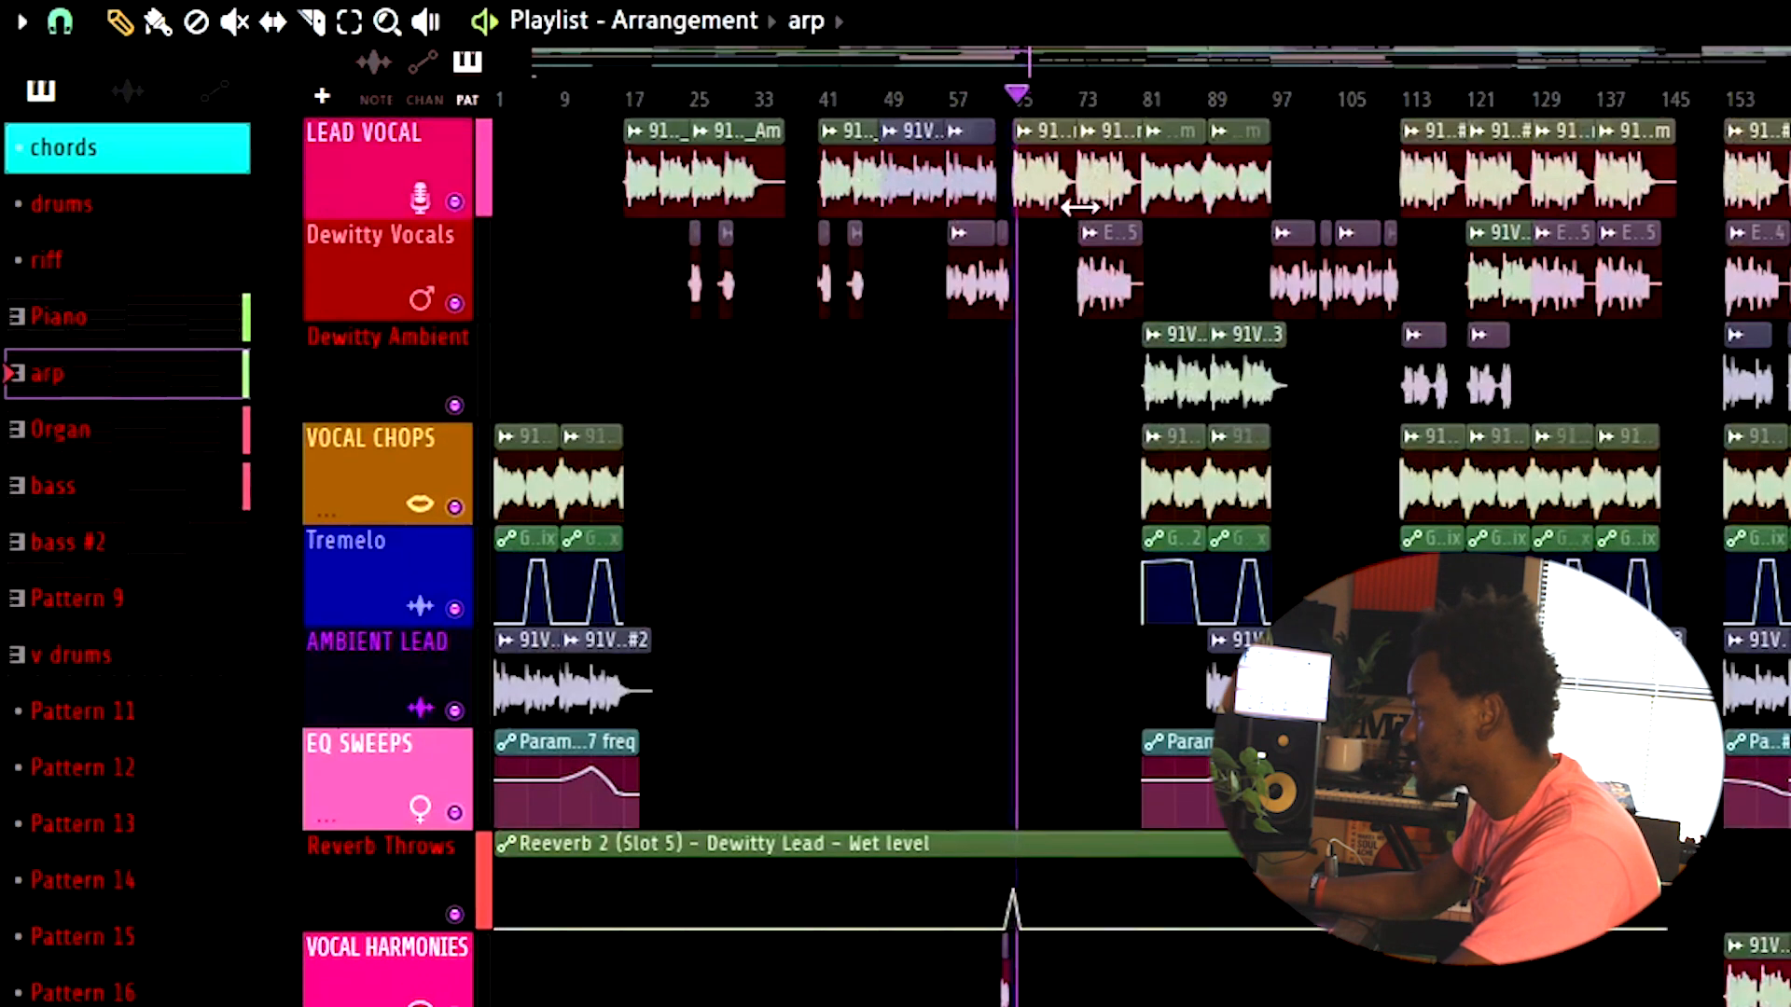
key(space)
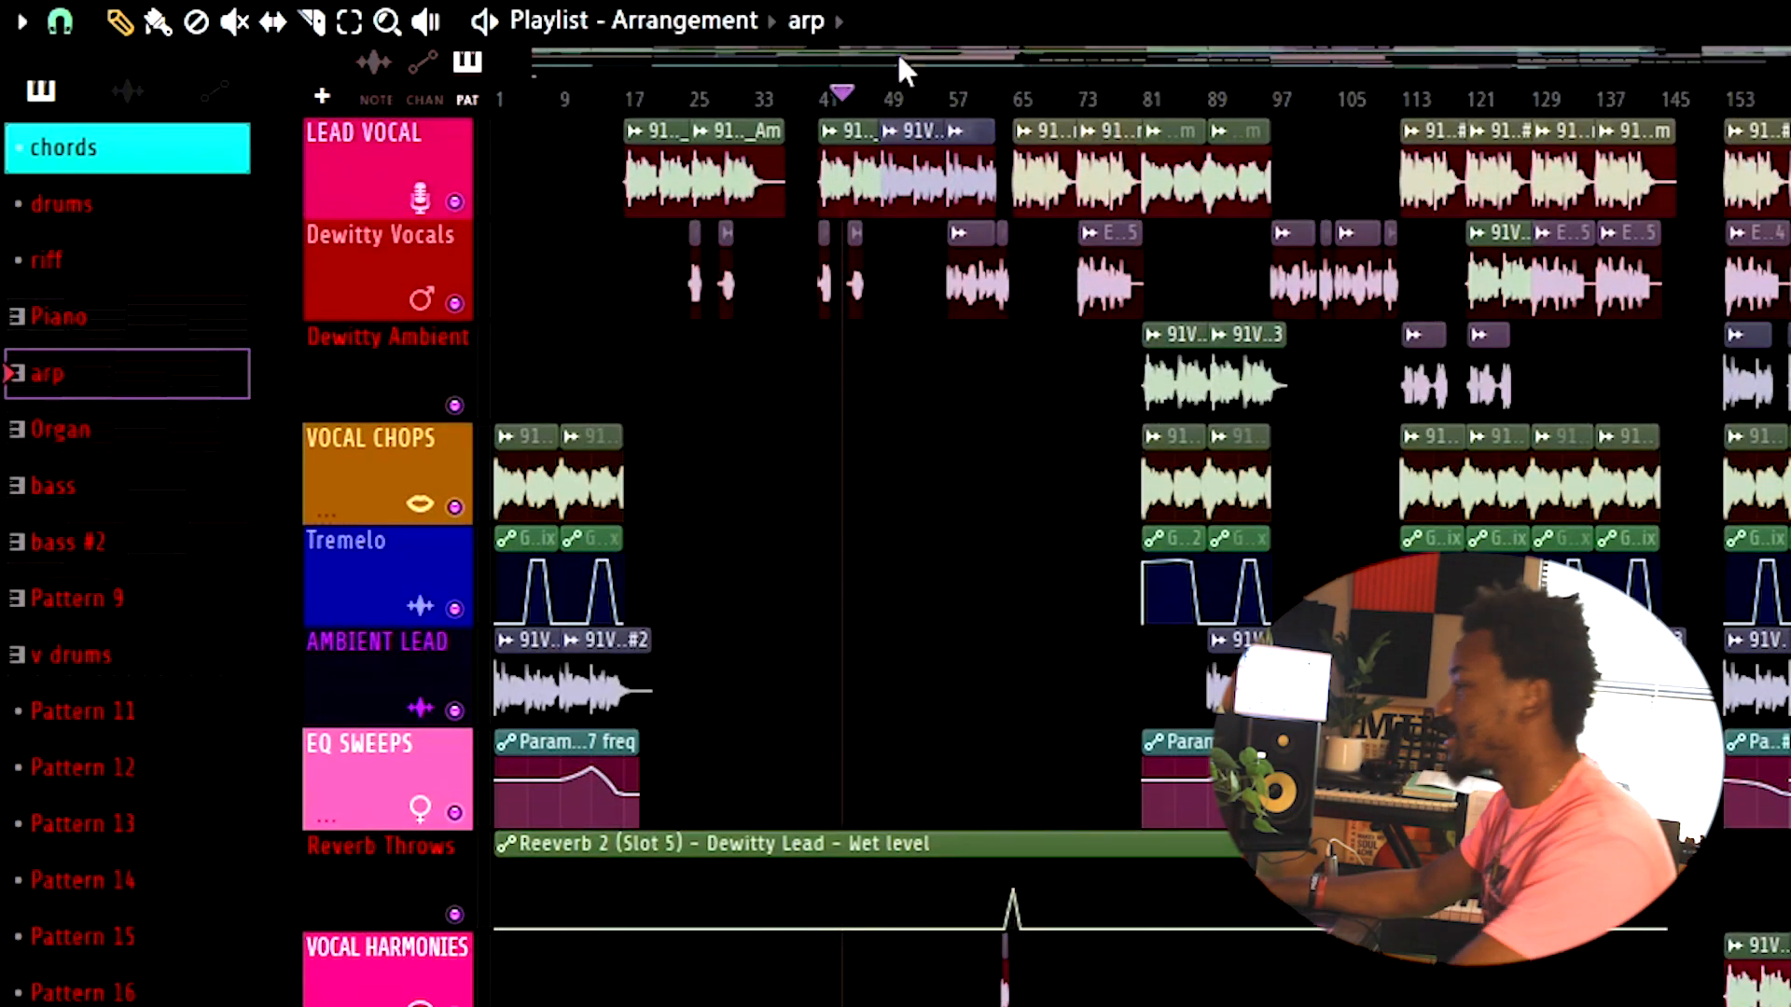
- Play the zoomed-in transition before bar 65 again from around bar 62, examining the Reverb Throws automation and vocal harmonies
scroll(1035, 103, up, 5)
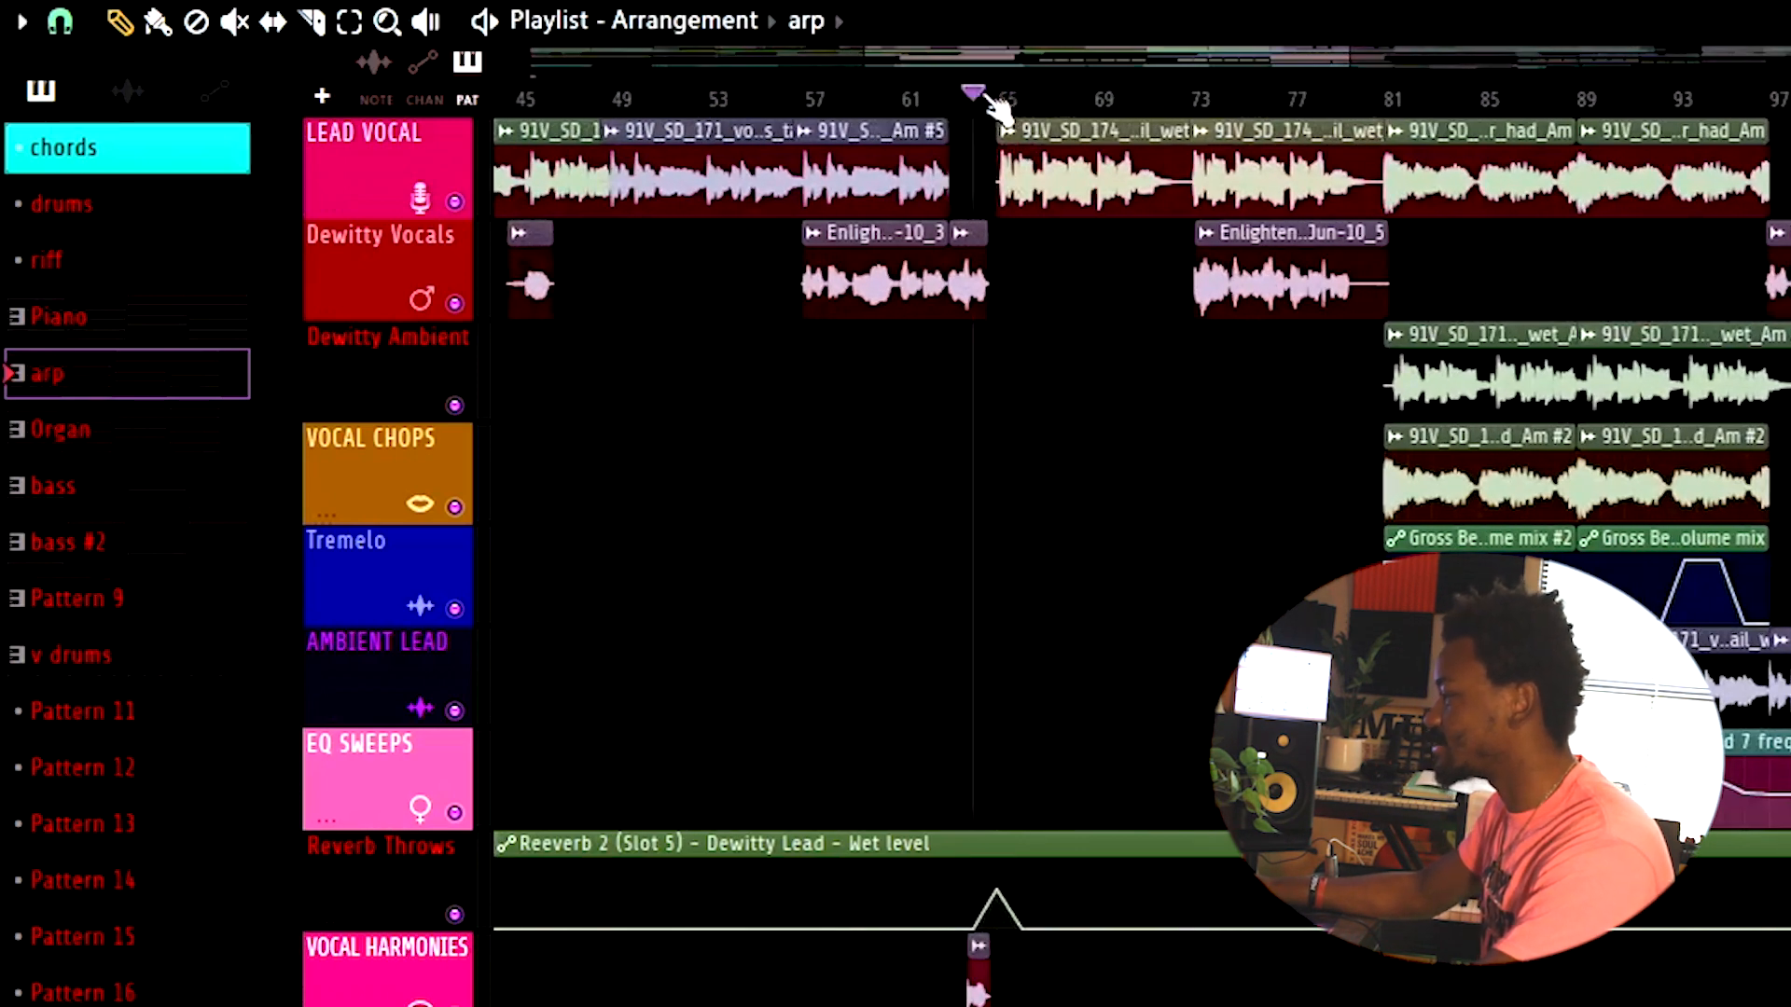
key(space)
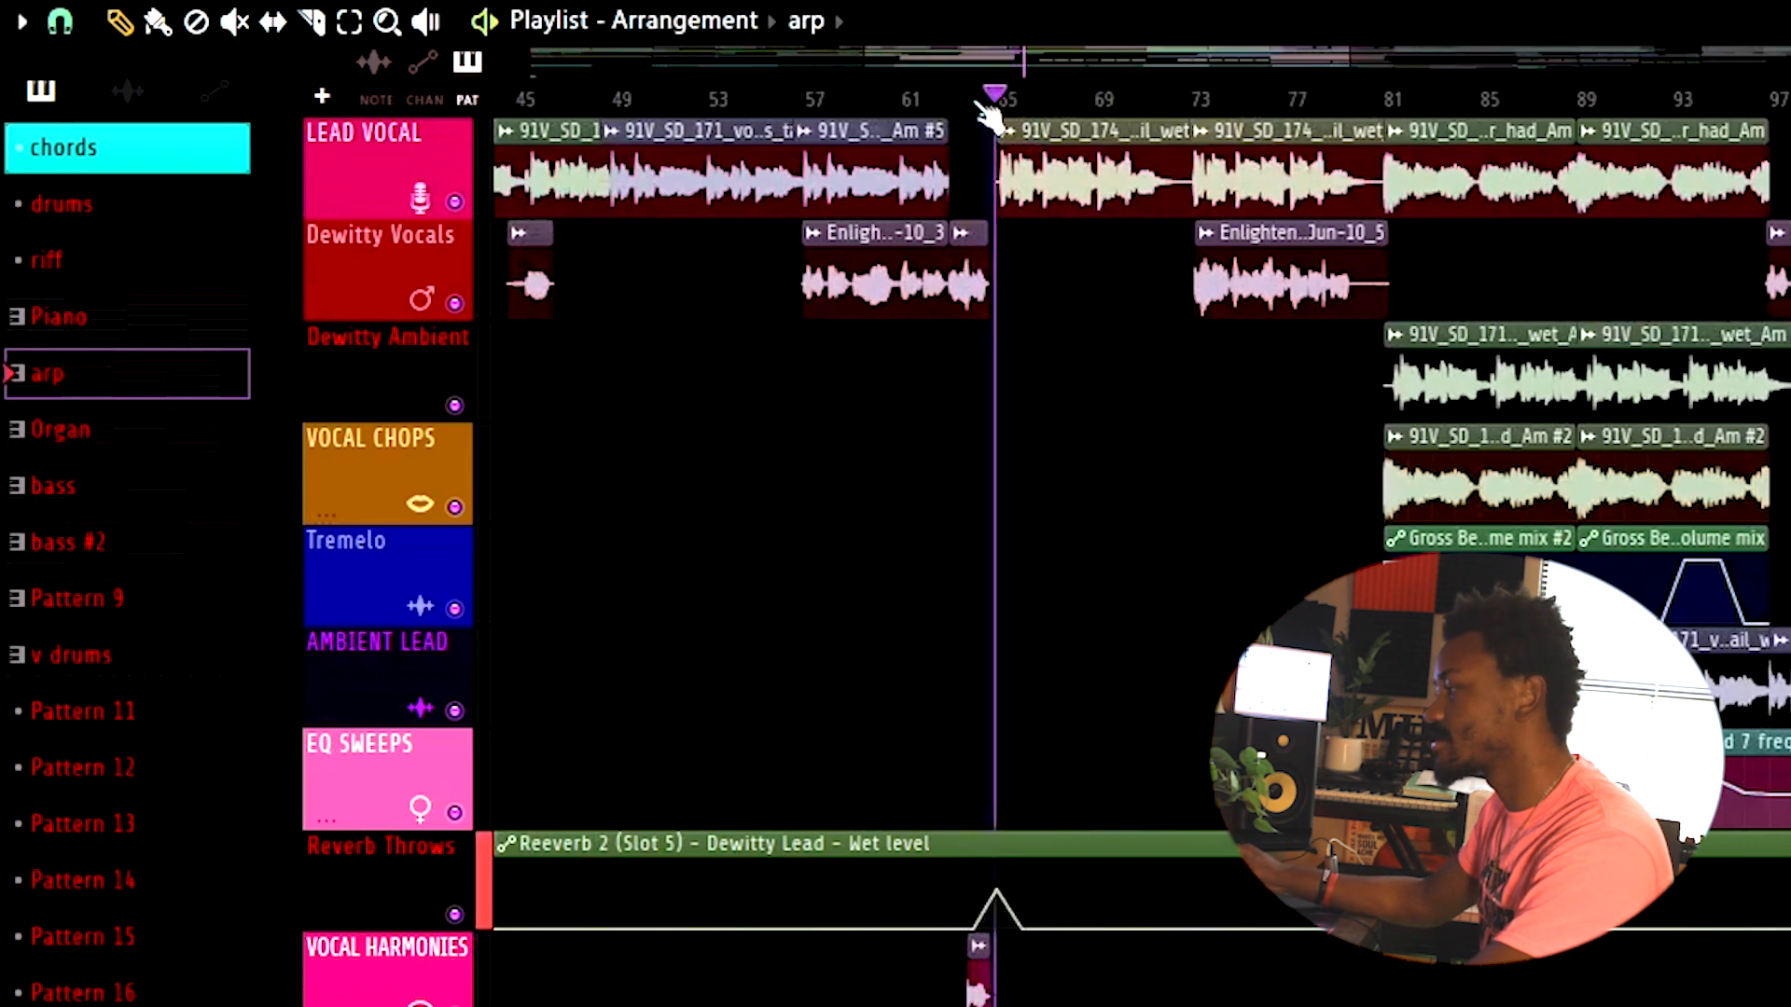
drag(984, 108, 926, 98)
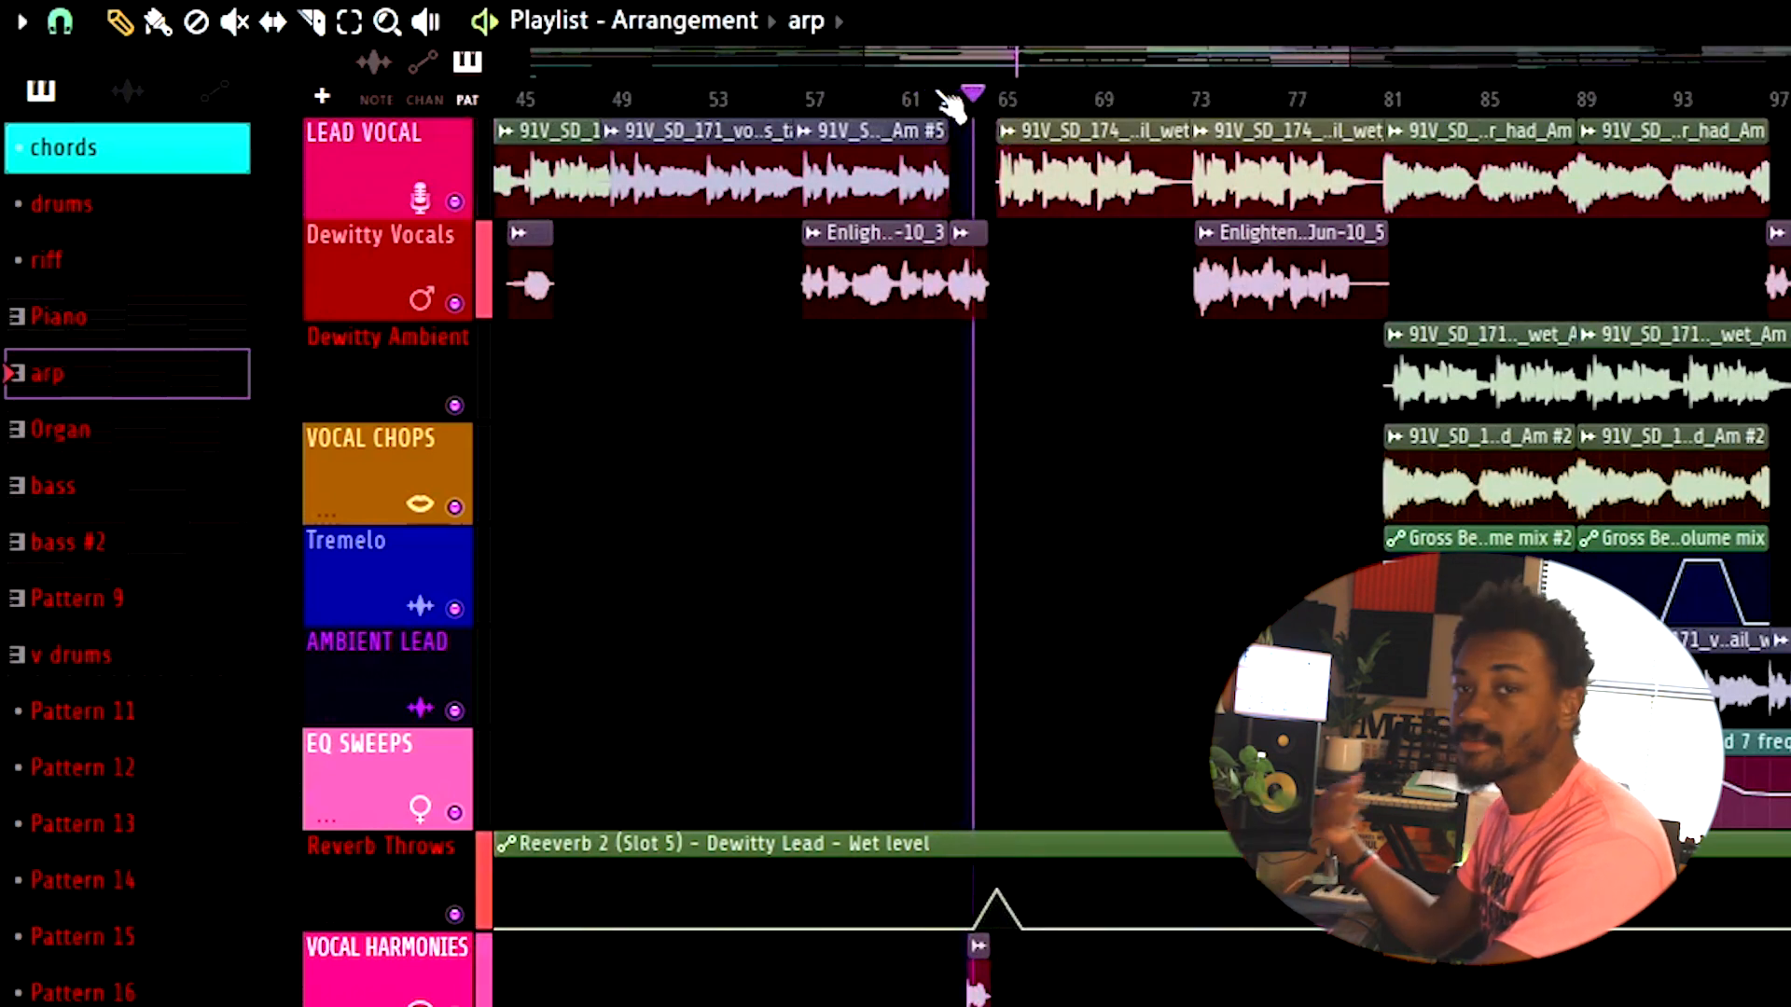
scroll(1119, 830, down, 3)
scroll(1122, 833, down, 4)
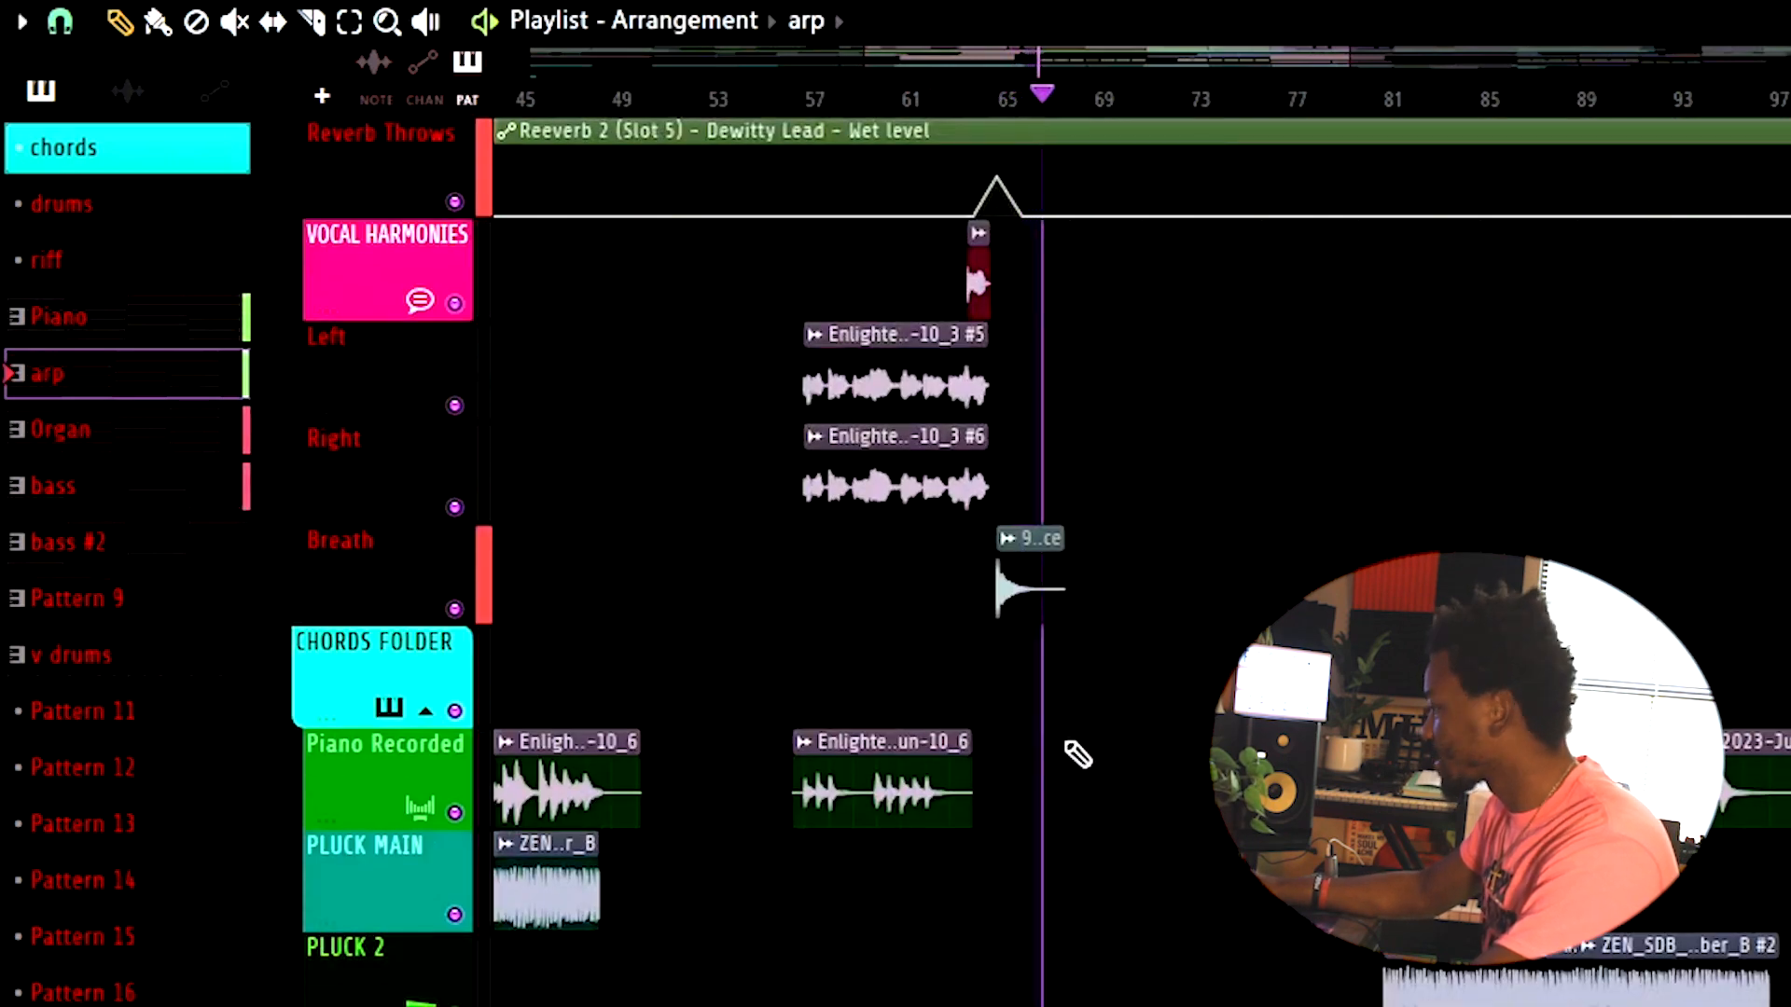
key(space)
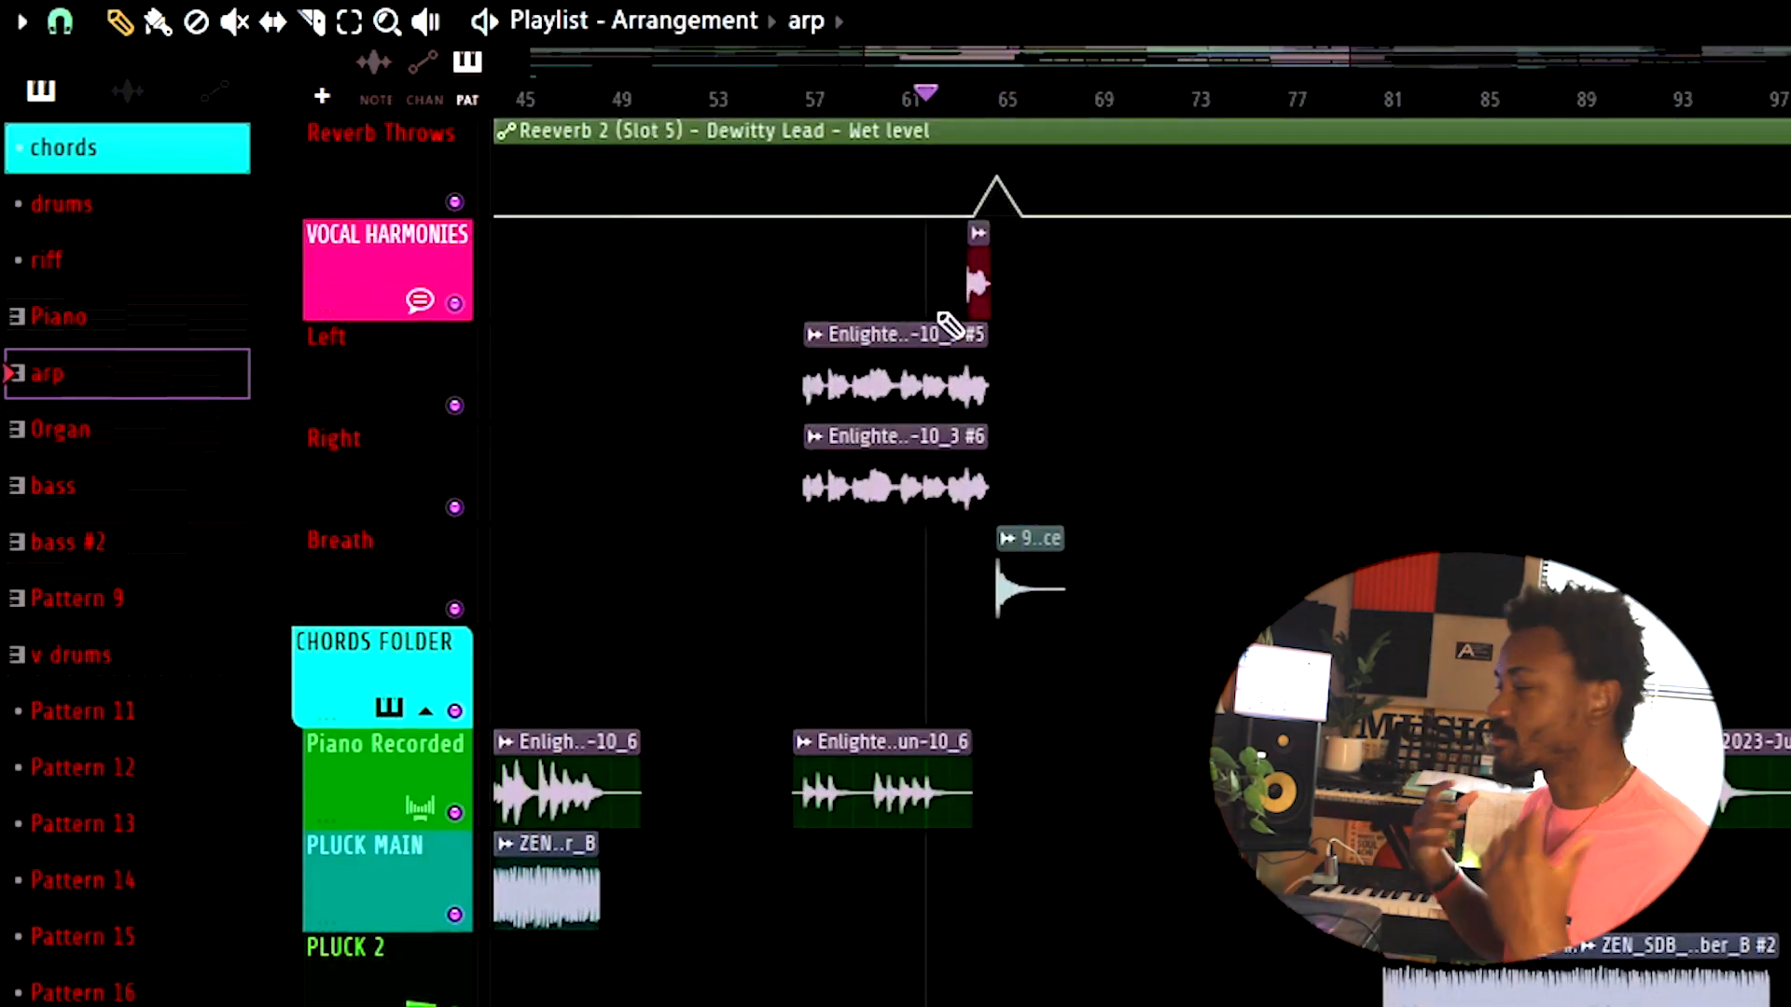
- Play the section from around bar 81, replay it from around bar 87 at the Piano Recorded clip, and examine the BASS and Bass Automation tracks
scroll(947, 325, down, 4)
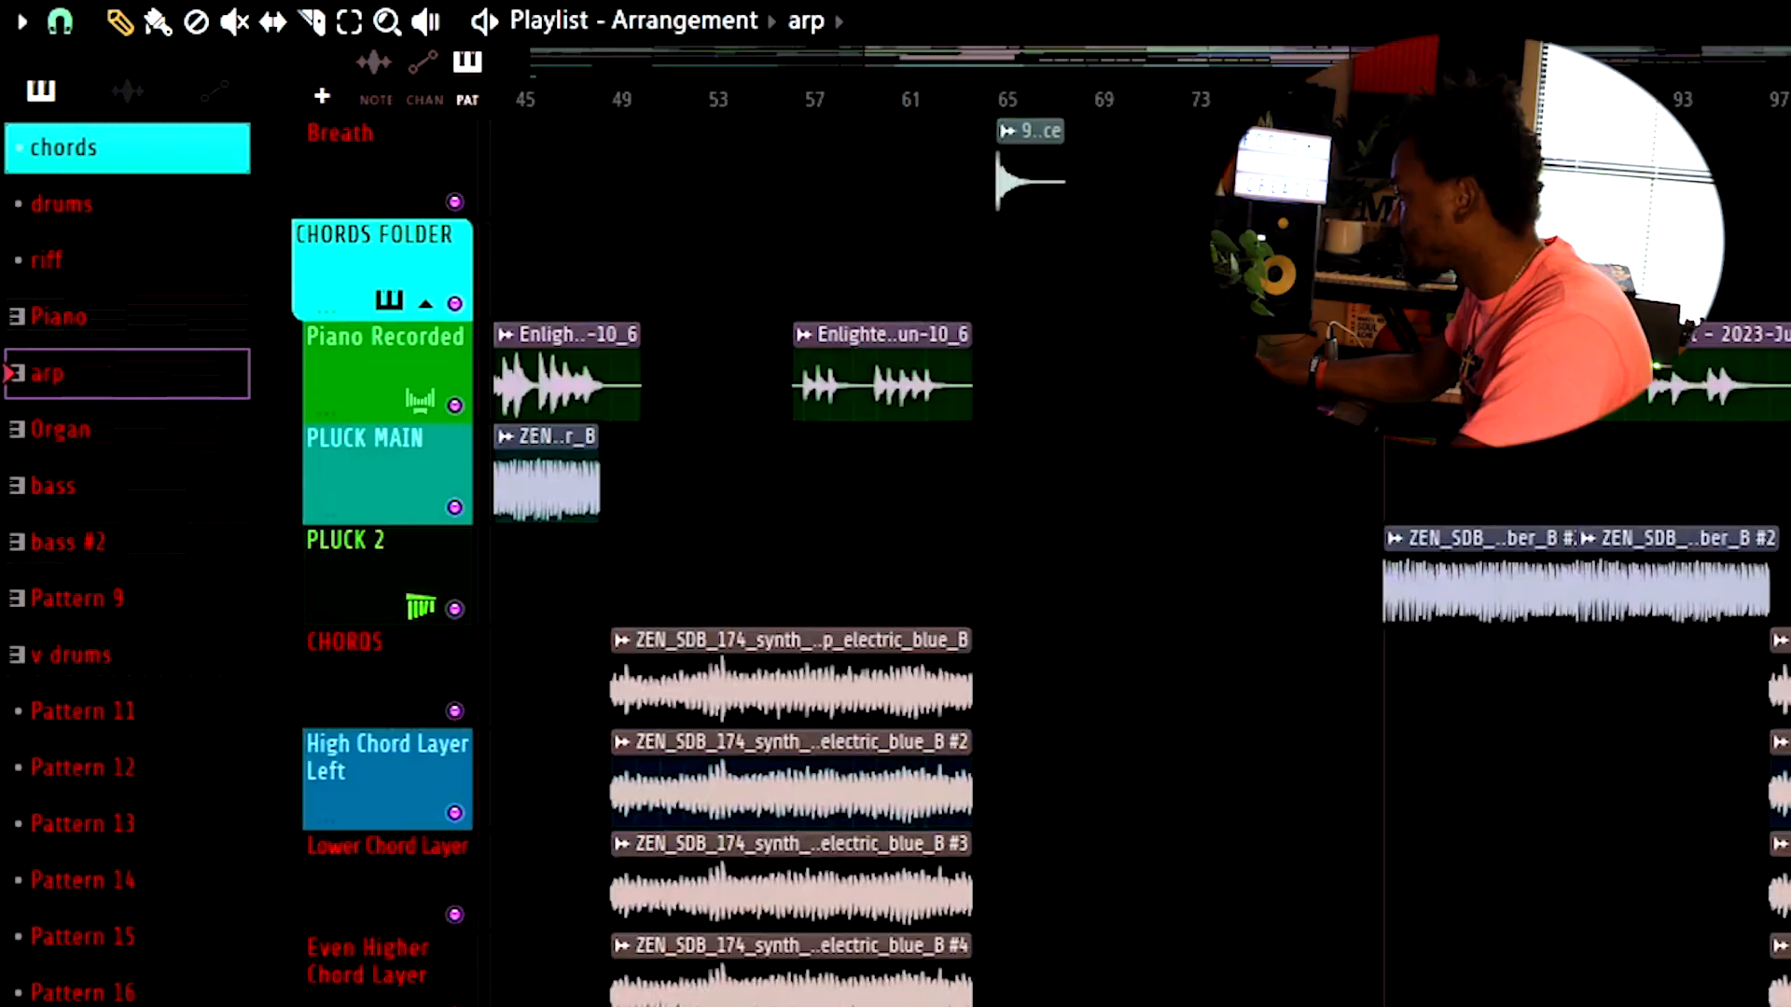
key(space)
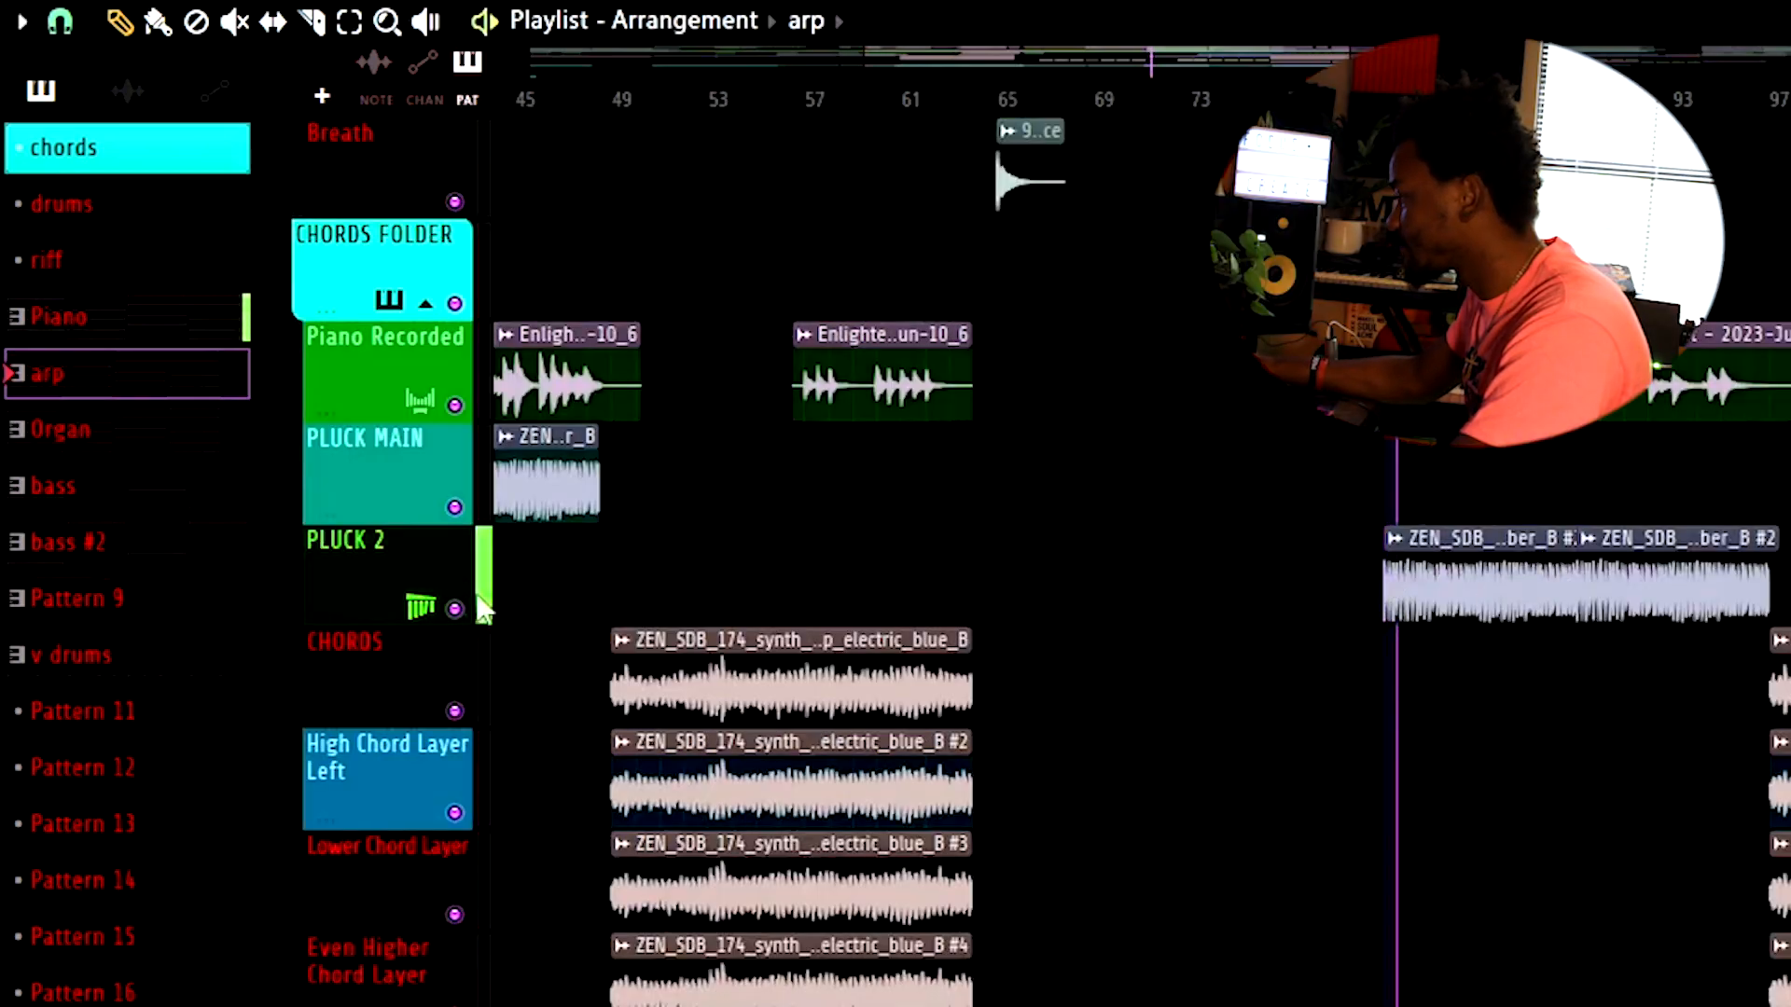
scroll(1646, 516, up, 3)
drag(1371, 62, 1465, 62)
click(1117, 99)
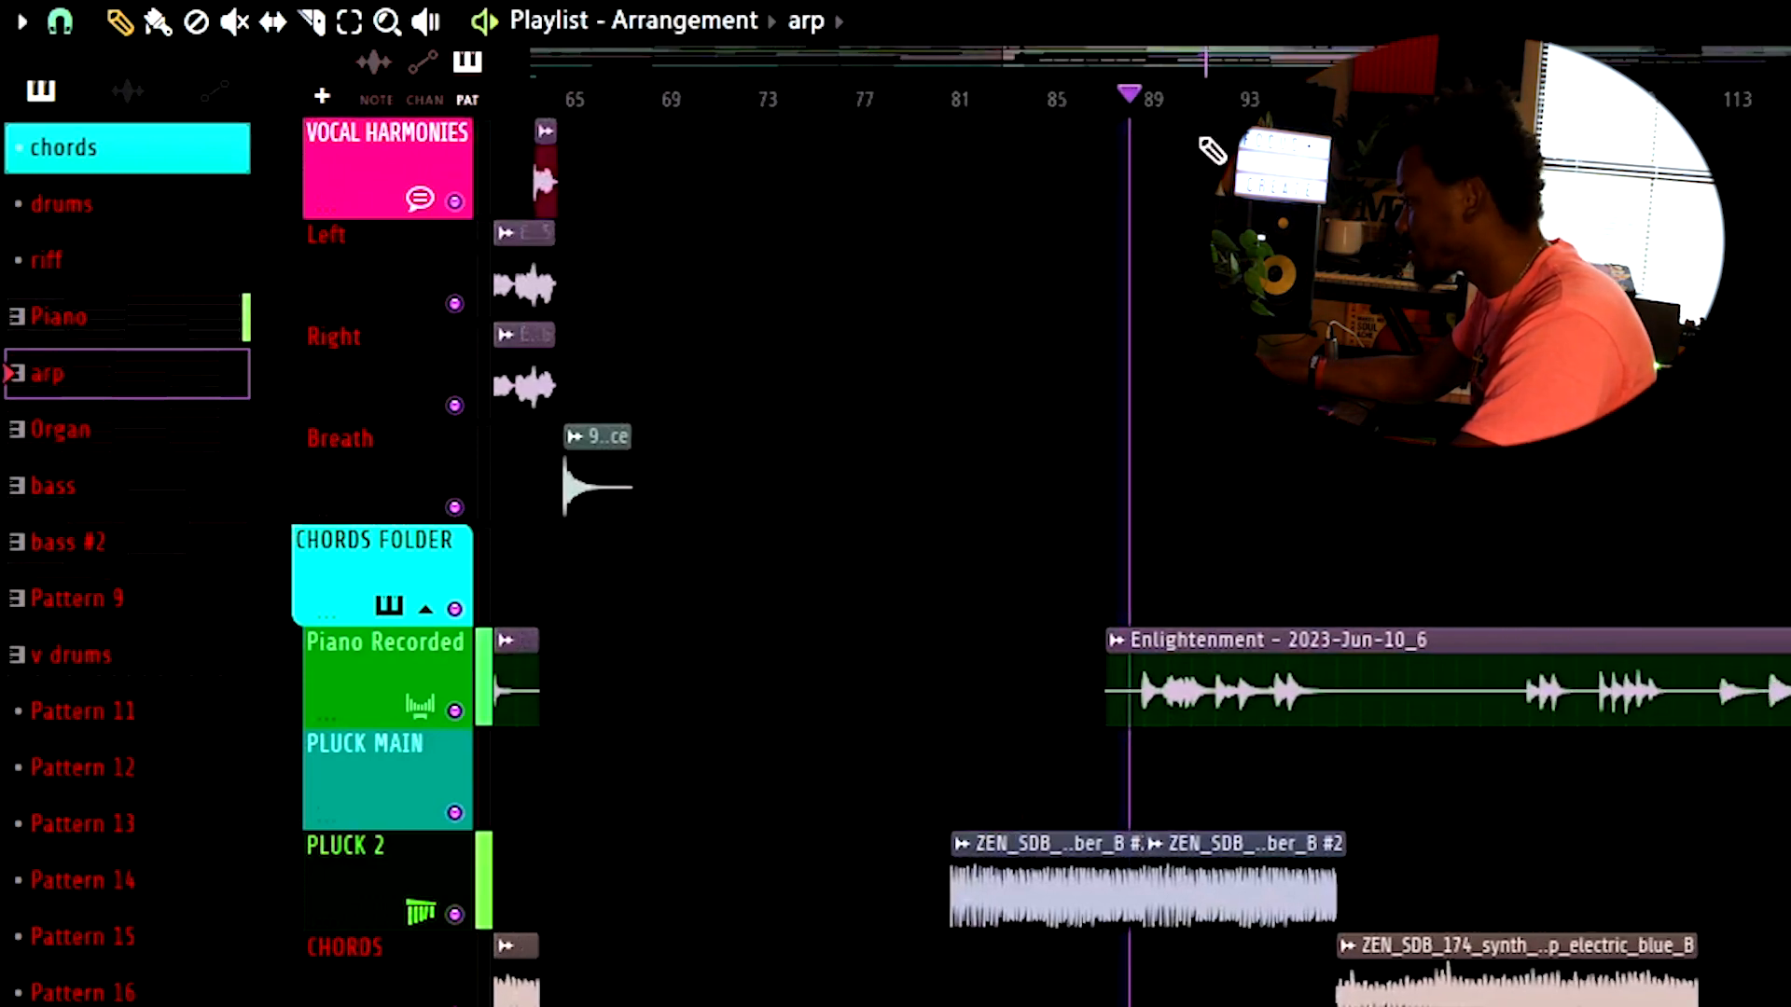
scroll(1201, 132, down, 15)
scroll(1330, 418, down, 4)
scroll(1328, 416, up, 1)
scroll(1259, 489, down, 1)
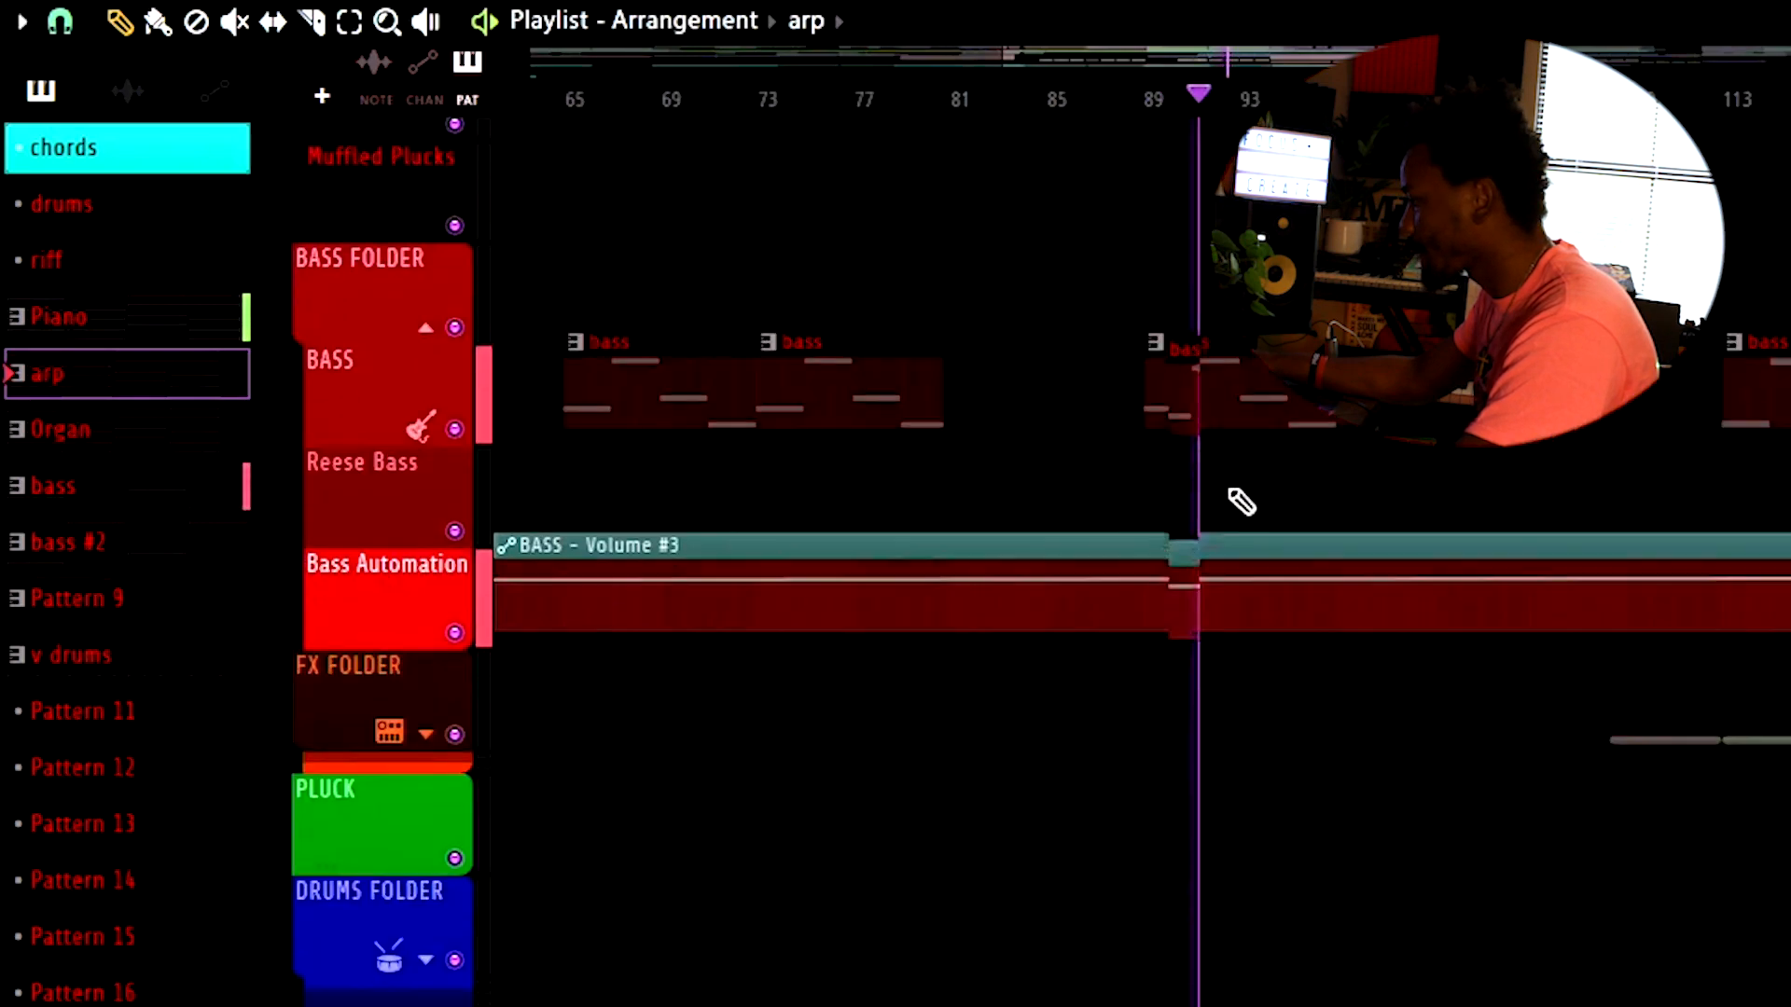
- Expand the FX FOLDER and play its Risers/Downlifters and Hits clips from around bar 112 and again from around bar 121
click(427, 724)
key(space)
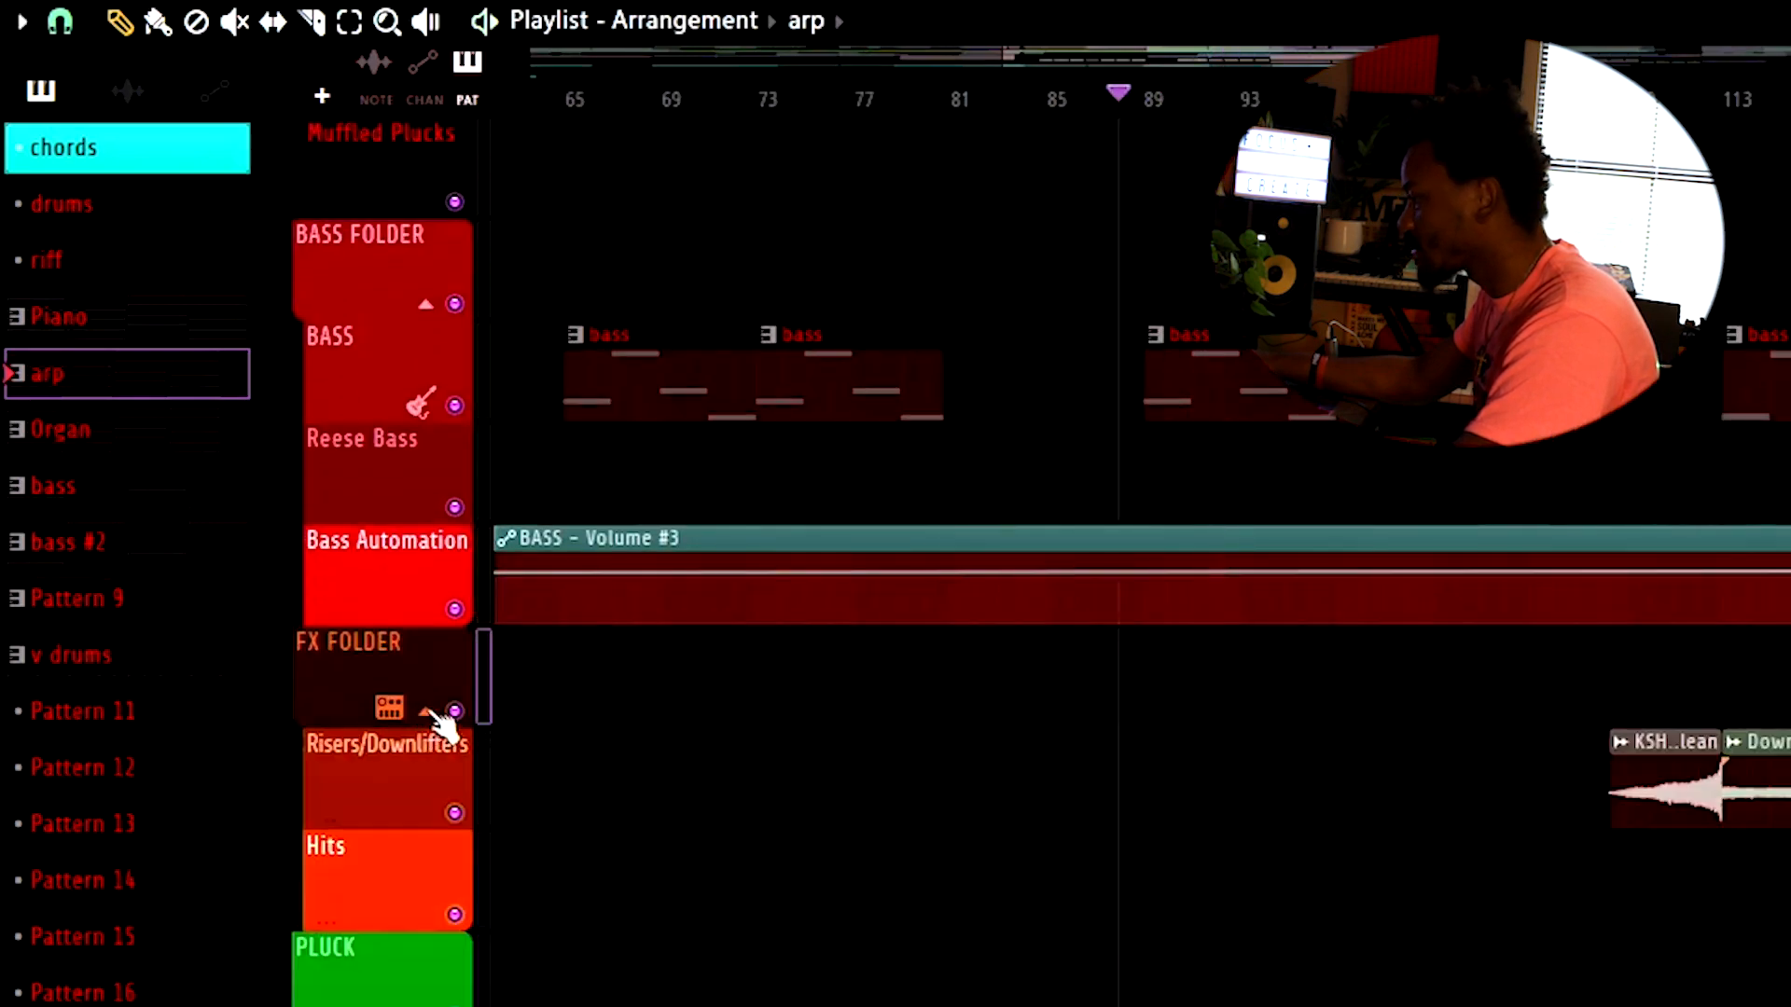
scroll(820, 632, down, 2)
drag(1272, 48, 1446, 289)
scroll(986, 560, up, 1)
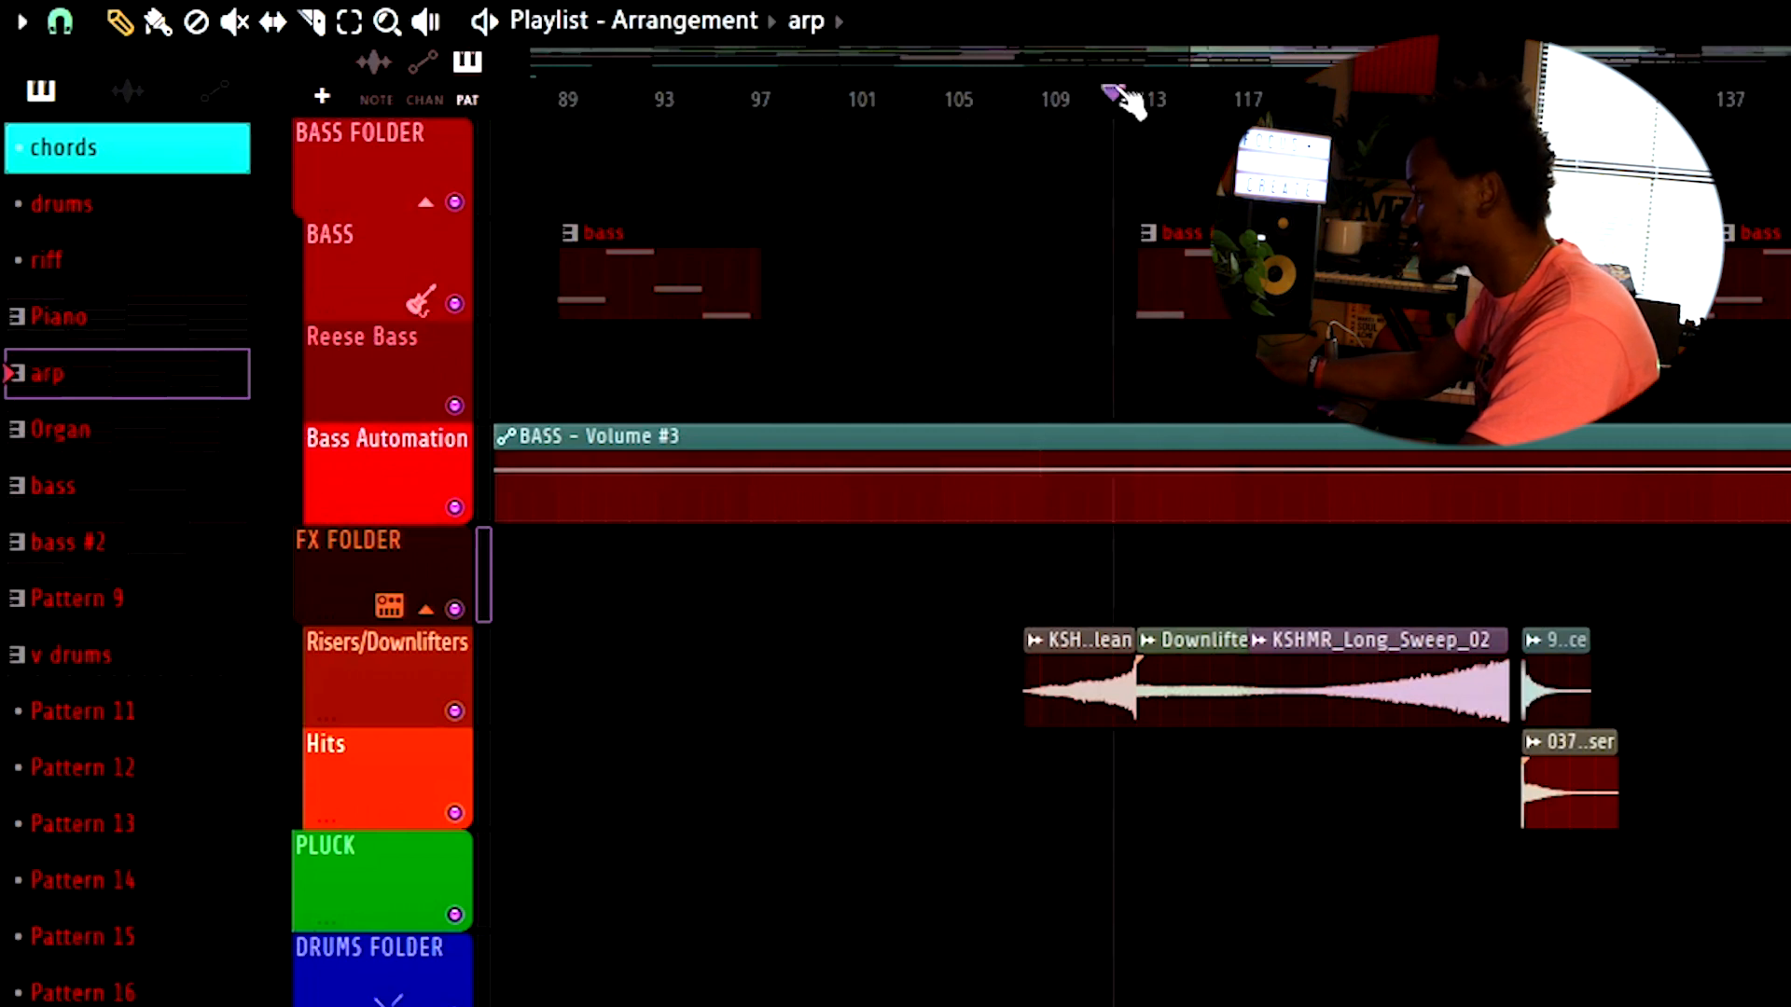
key(space)
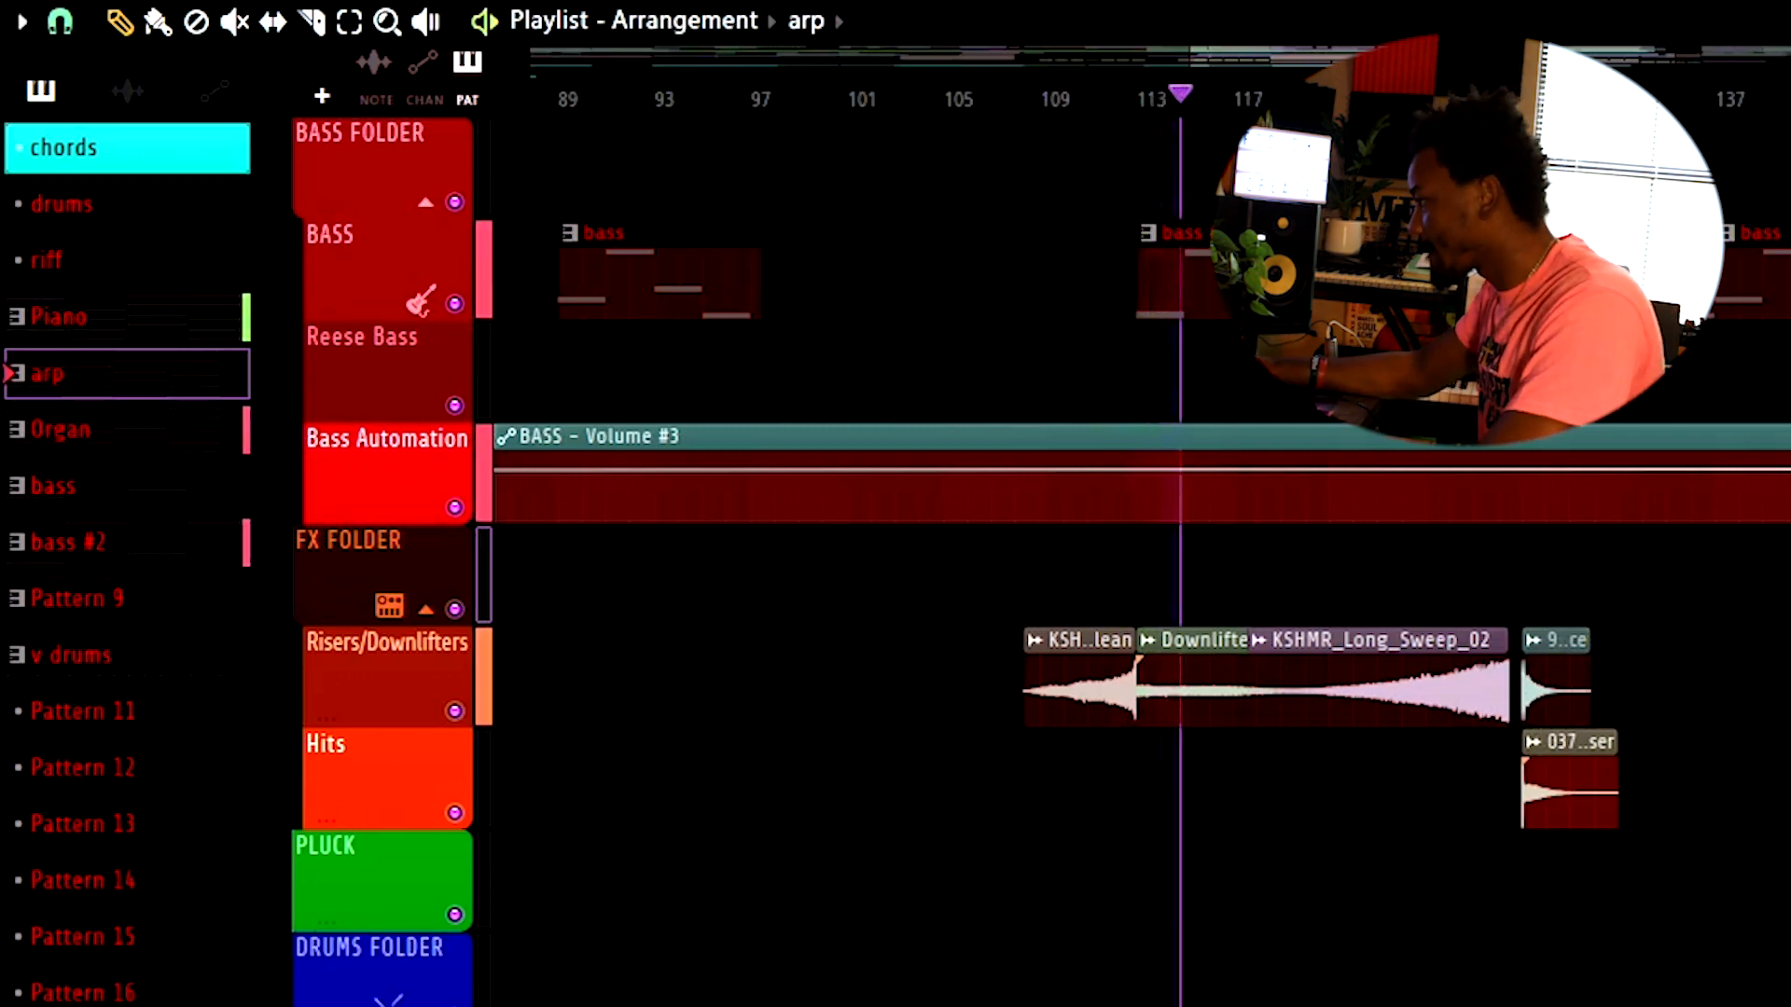
key(space)
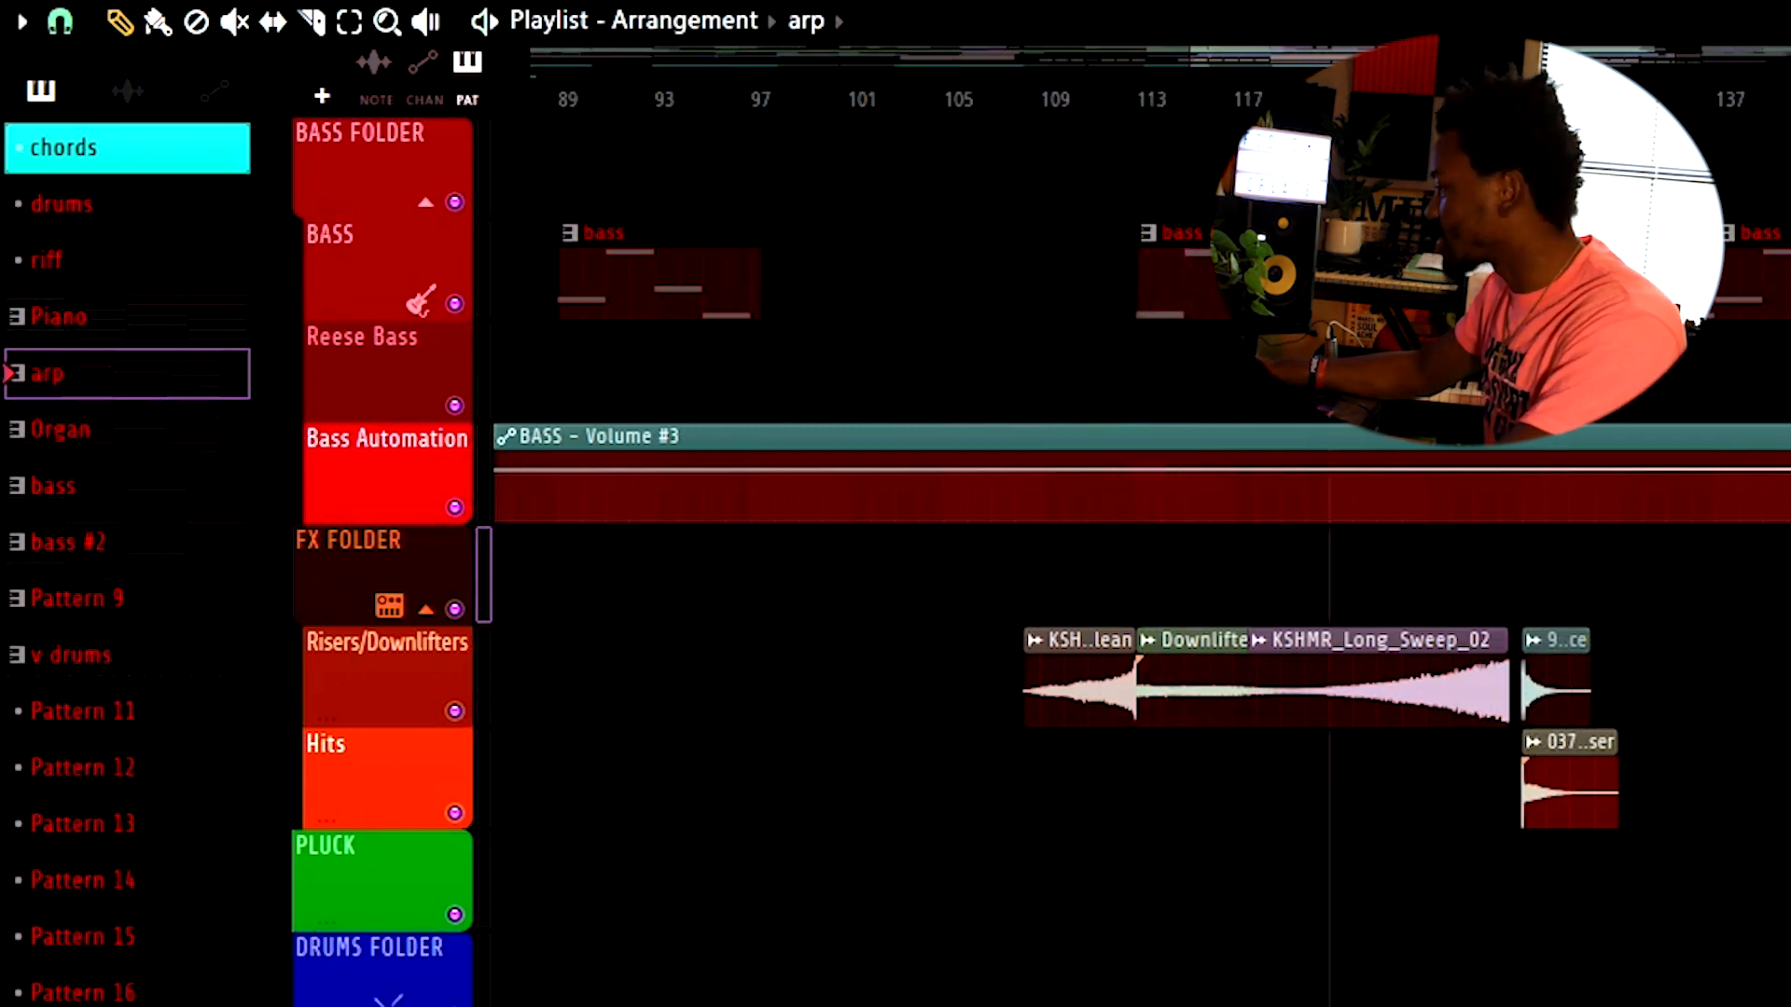
key(space)
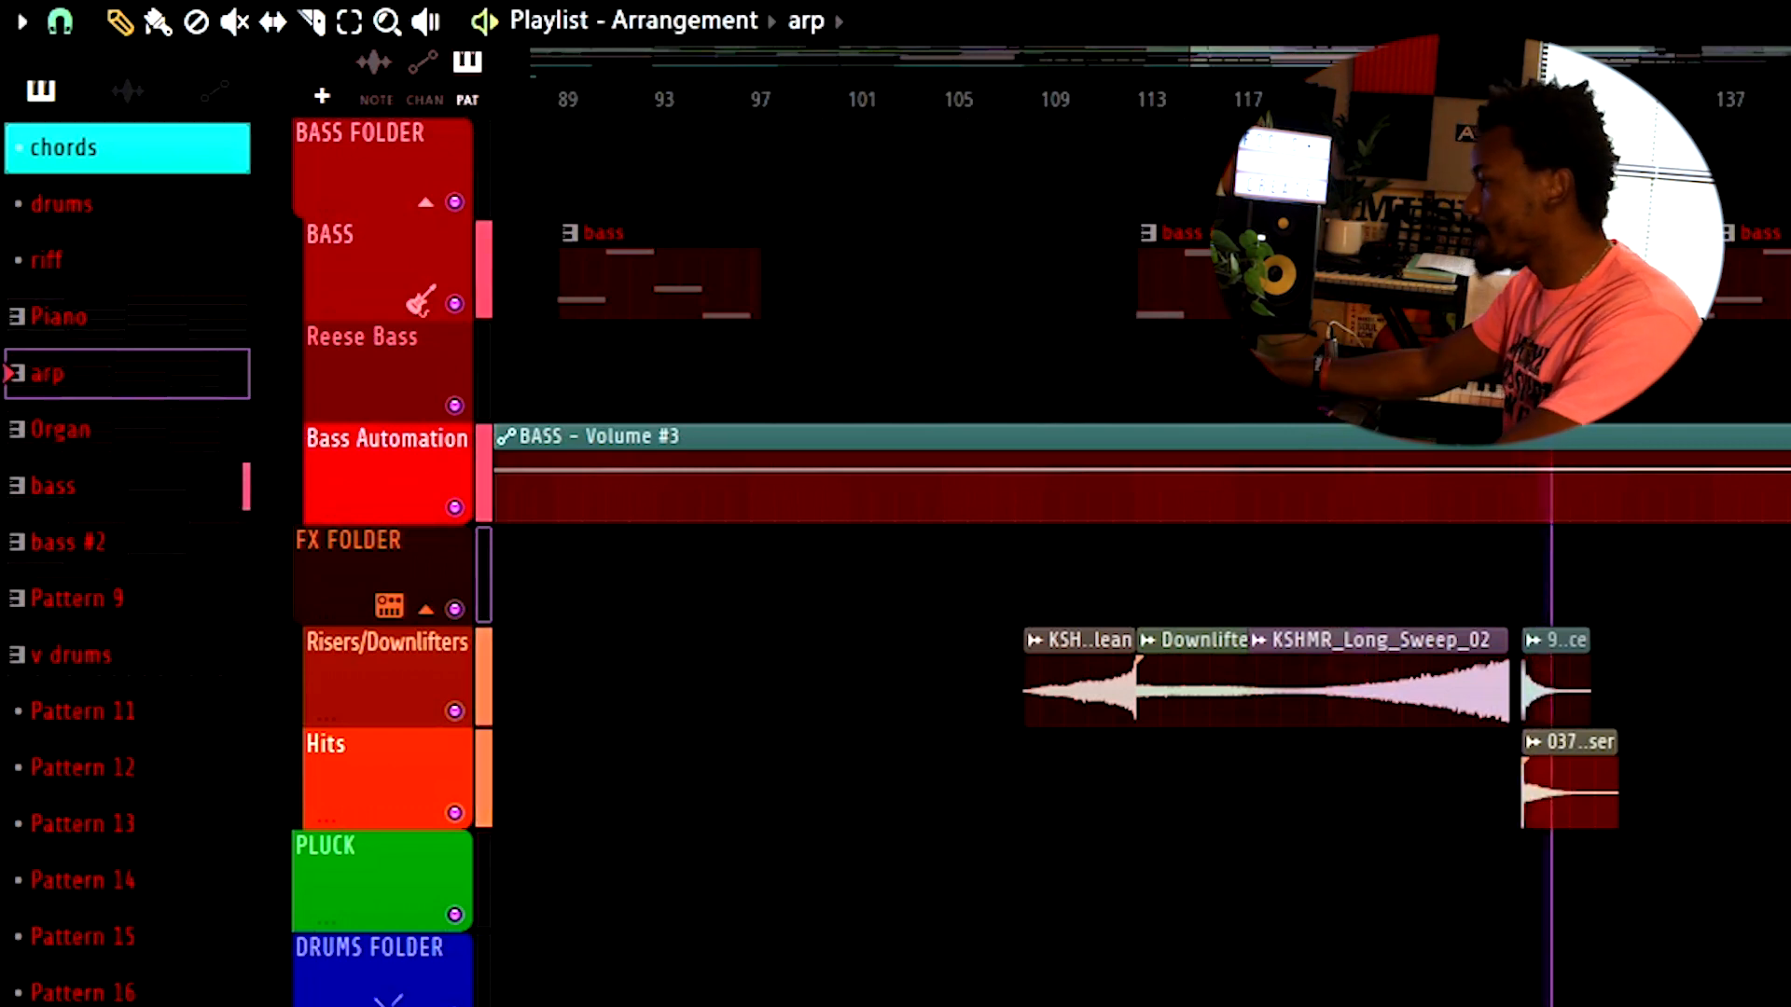
- Follow the bass, arp, chord and vocal tracks through the playback of the section after bar 129
scroll(1343, 518, up, 5)
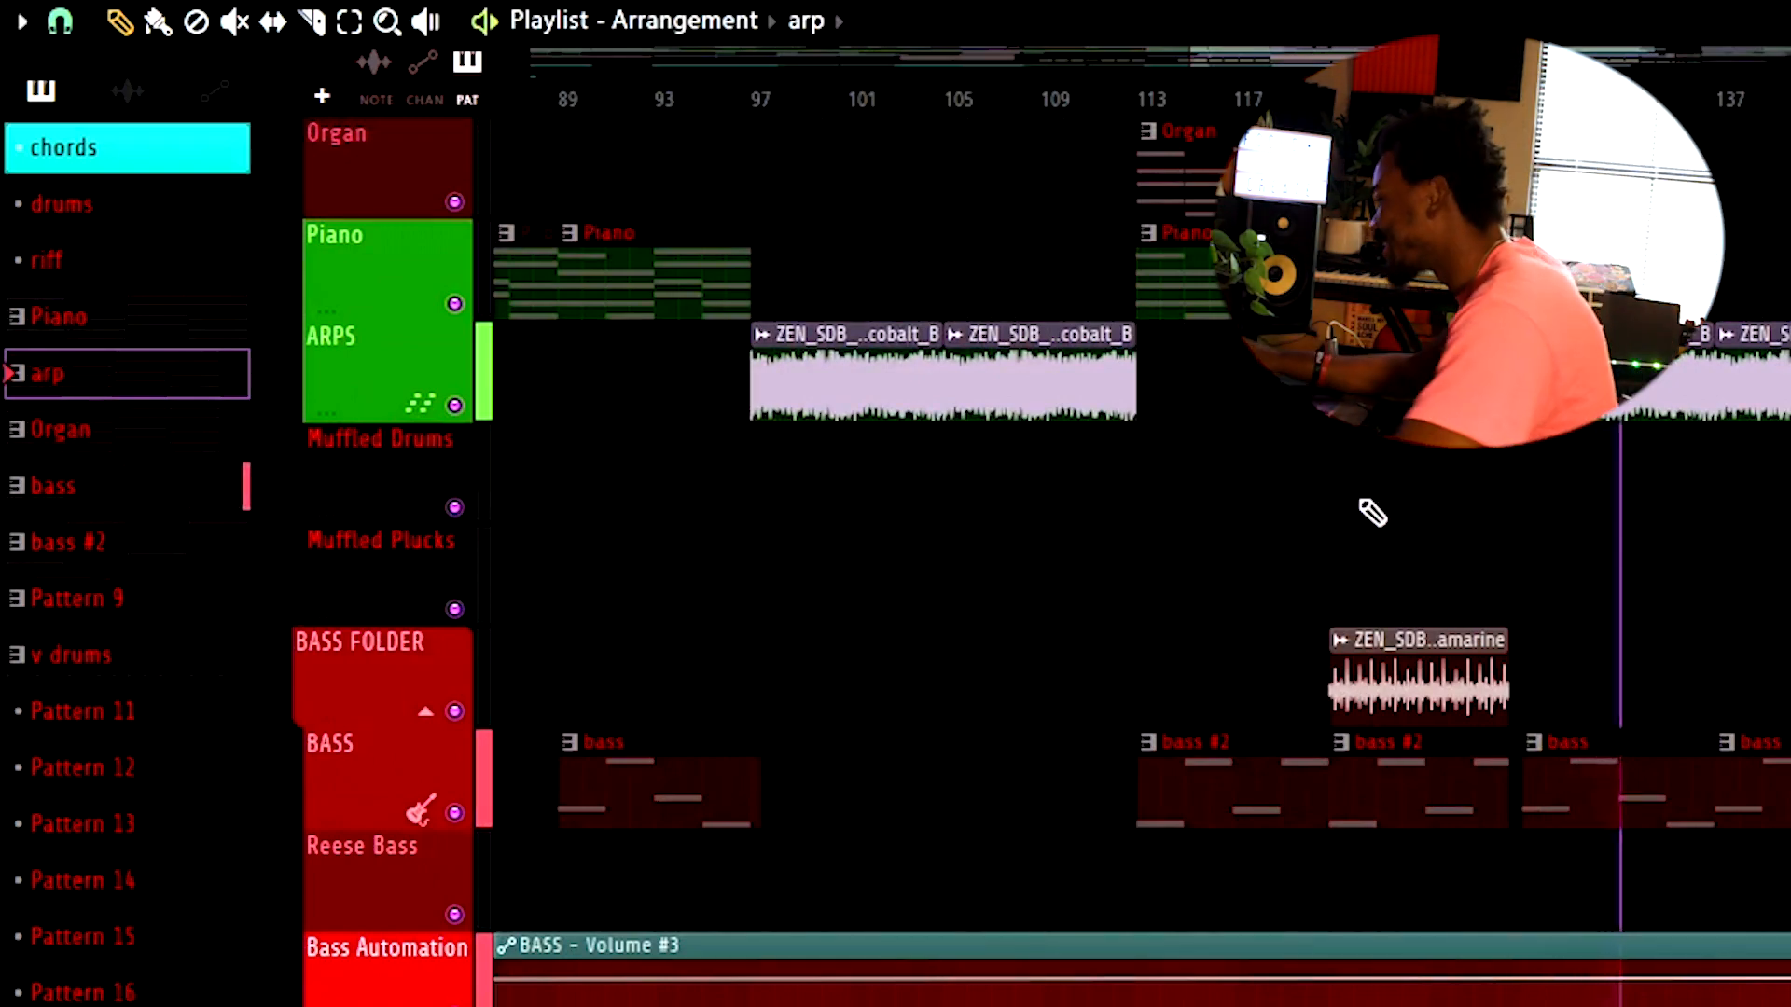
scroll(1372, 512, up, 15)
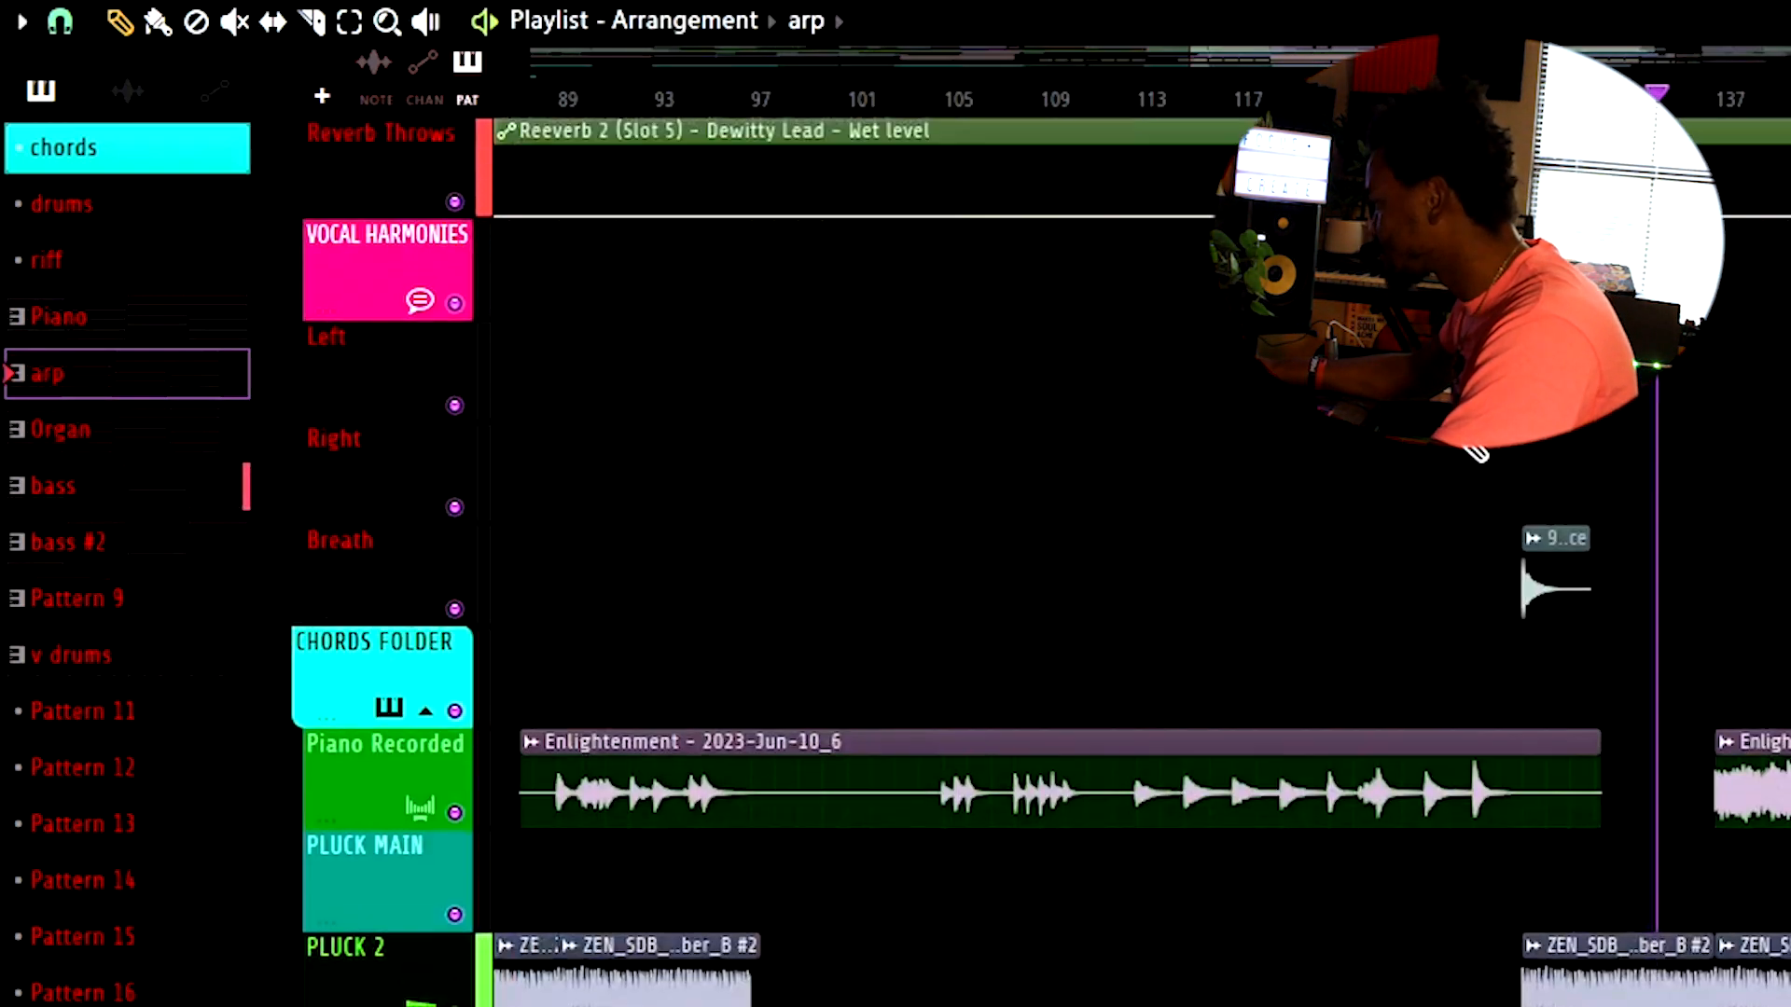
scroll(1478, 454, up, 8)
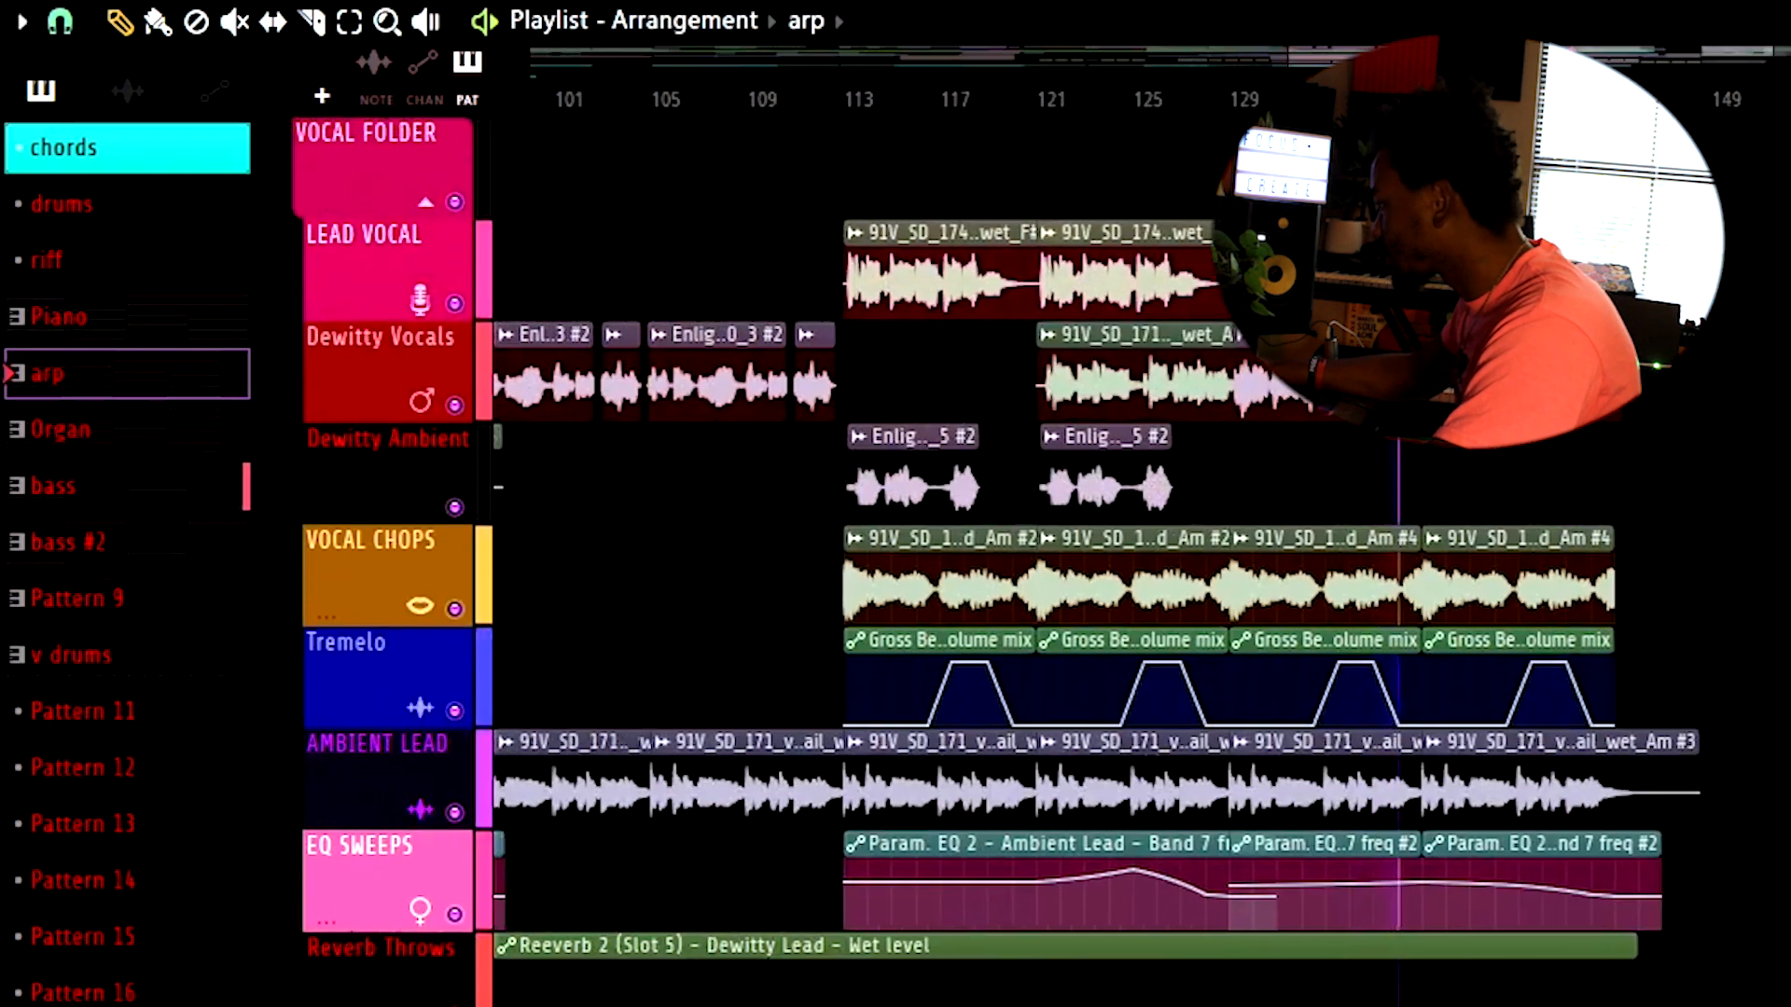
scroll(1499, 572, down, 10)
- Solo the ARPS track from around bar 129, unmute the Piano track with it, and follow the arp clips past bar 153
scroll(740, 336, down, 12)
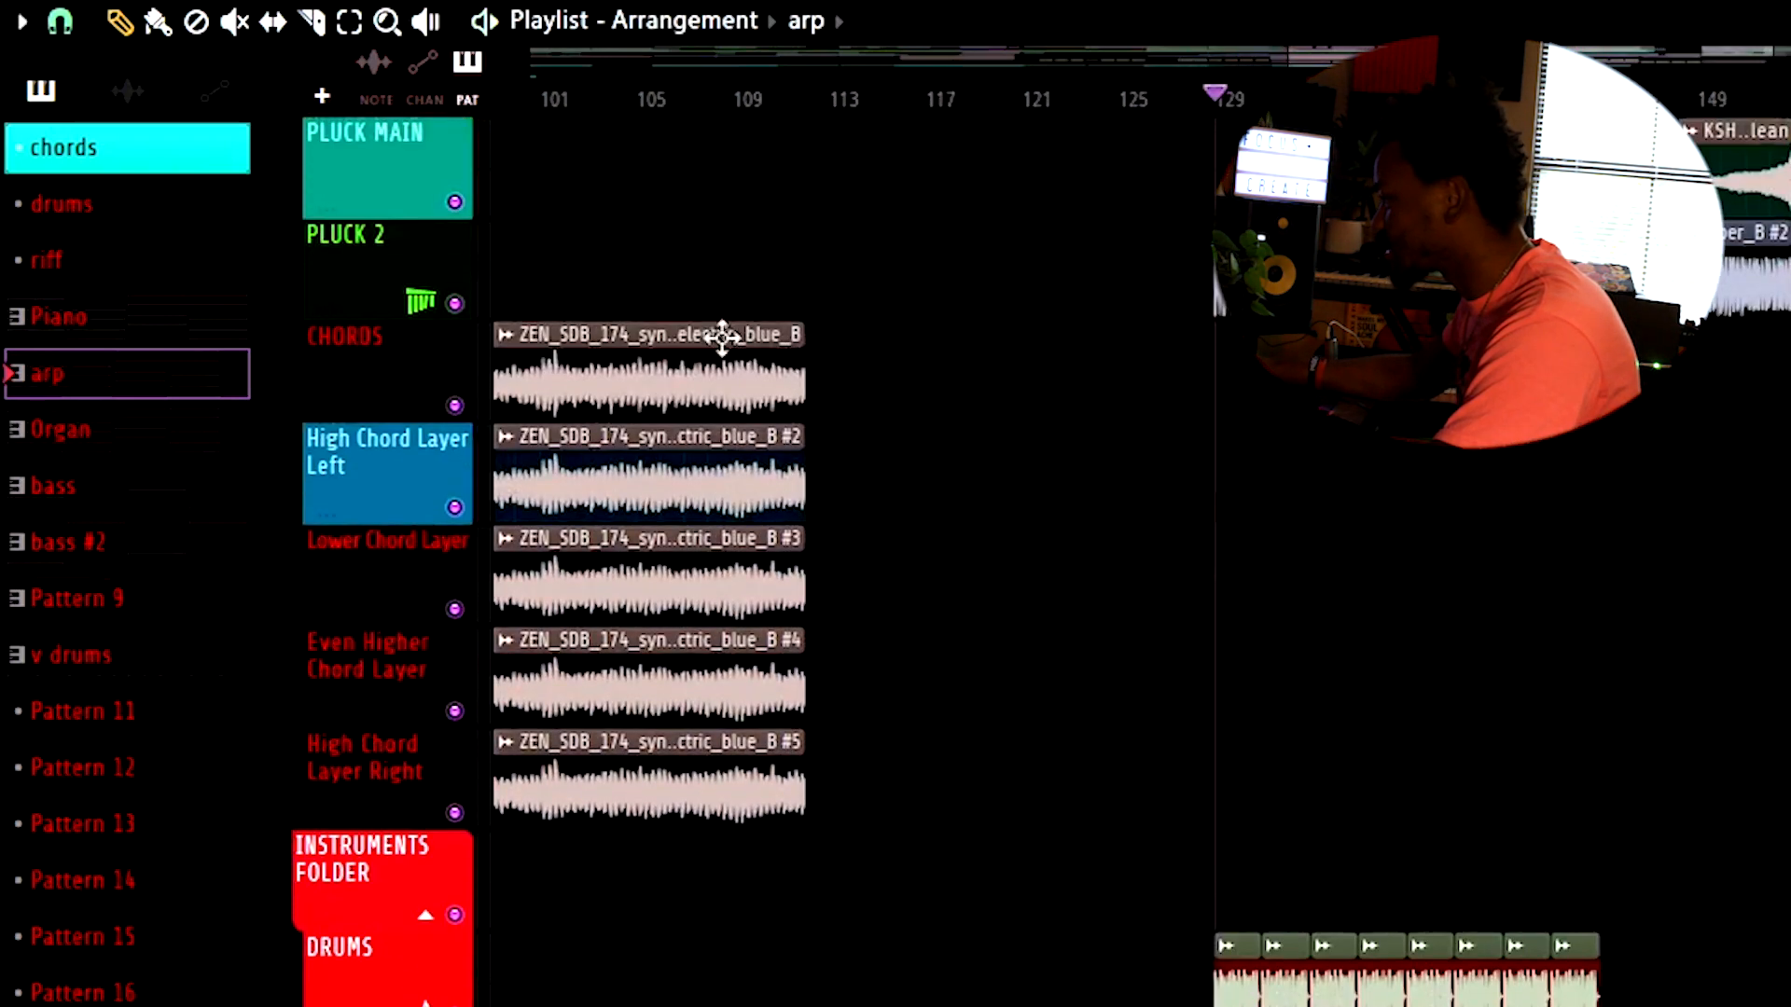
click(456, 509)
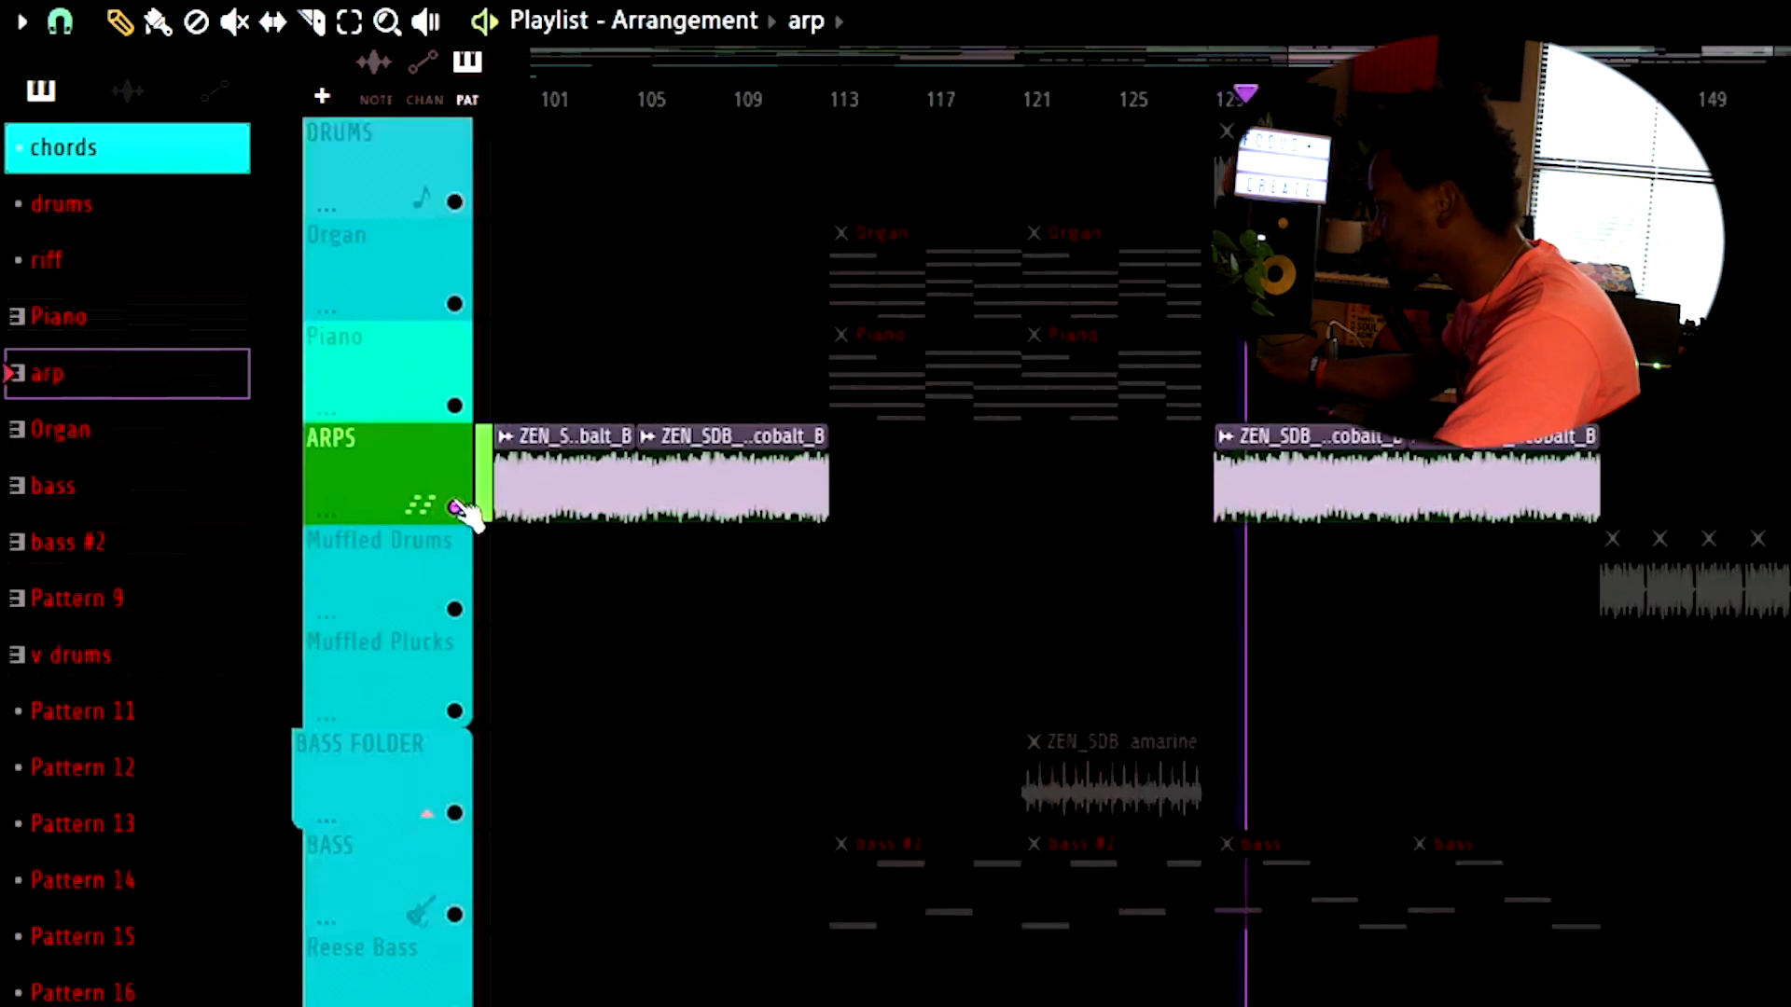
scroll(1670, 472, down, 2)
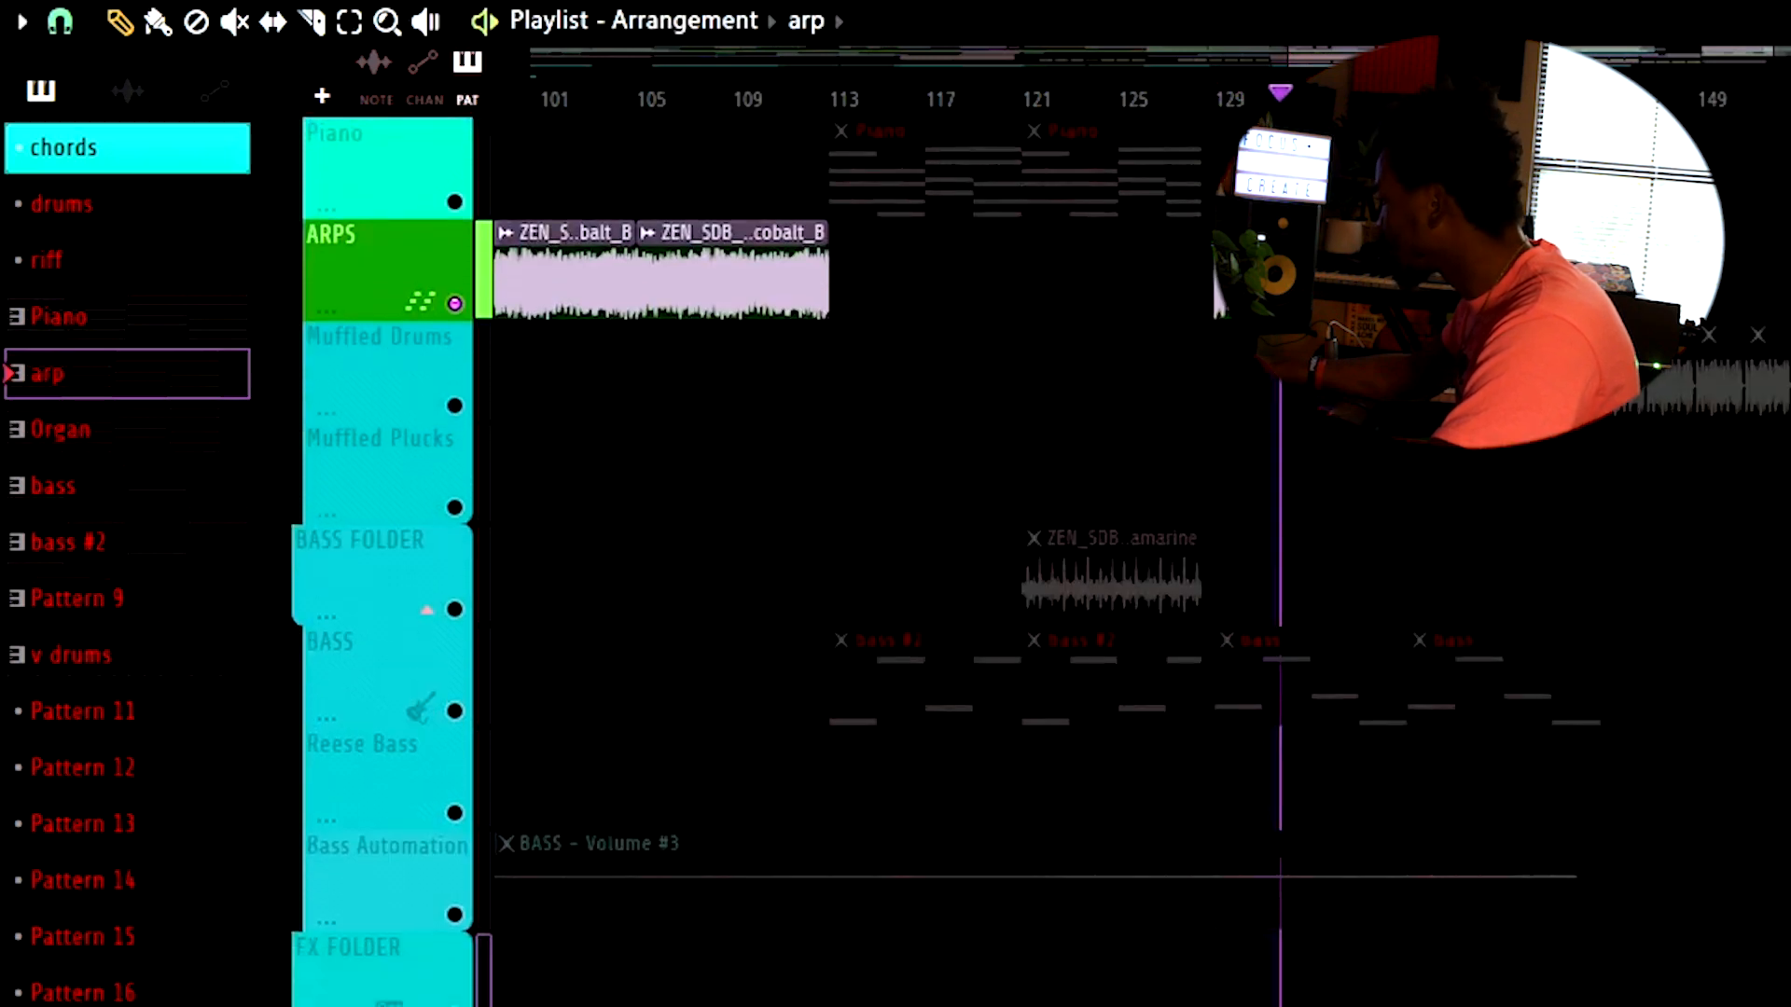
click(454, 201)
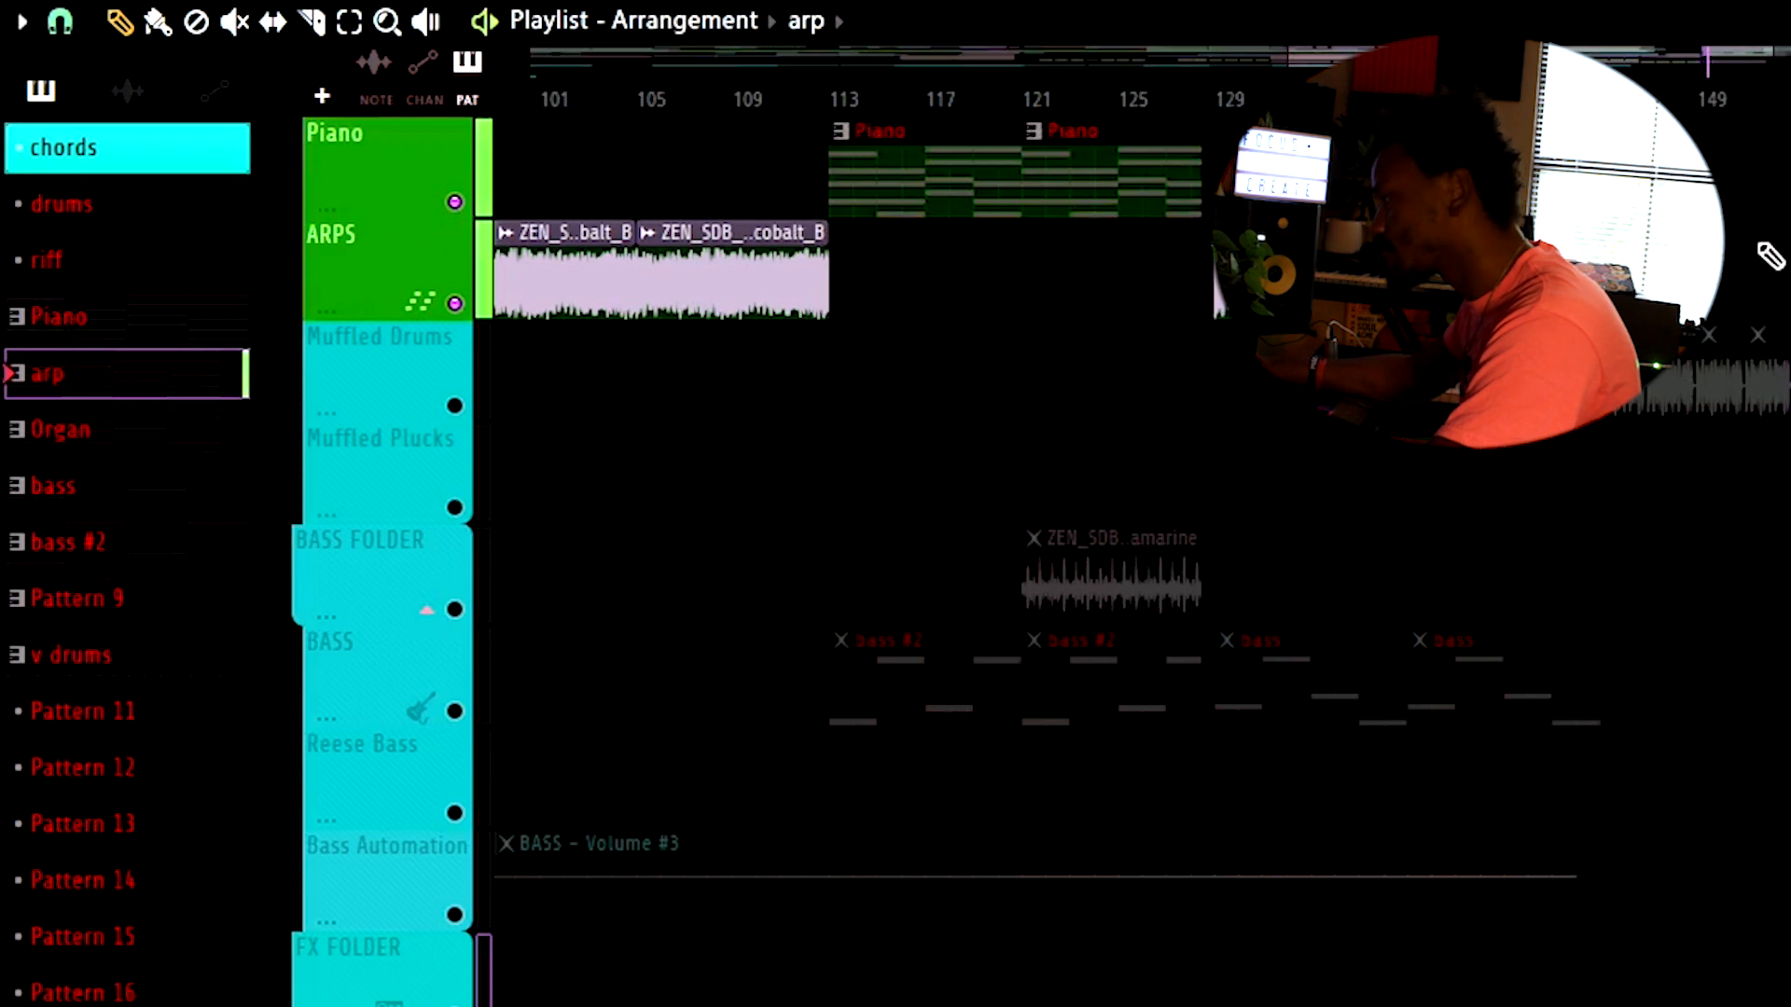
scroll(1740, 247, up, 4)
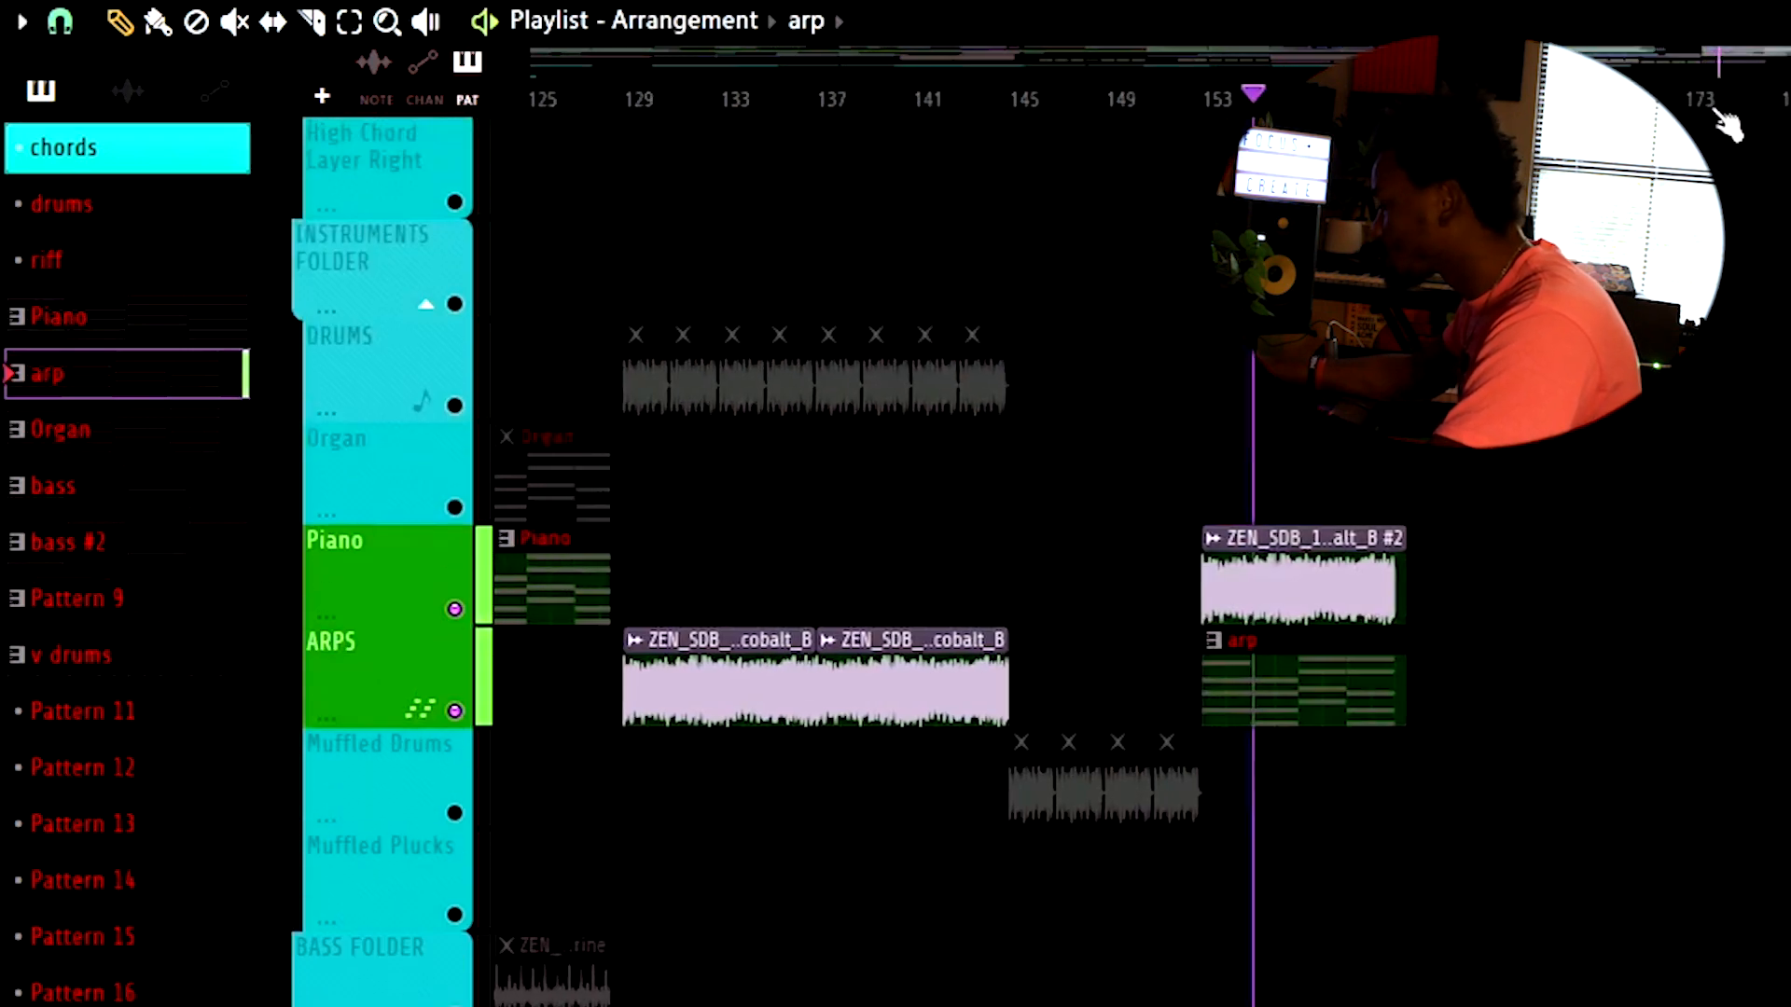
scroll(912, 364, up, 3)
scroll(903, 364, down, 3)
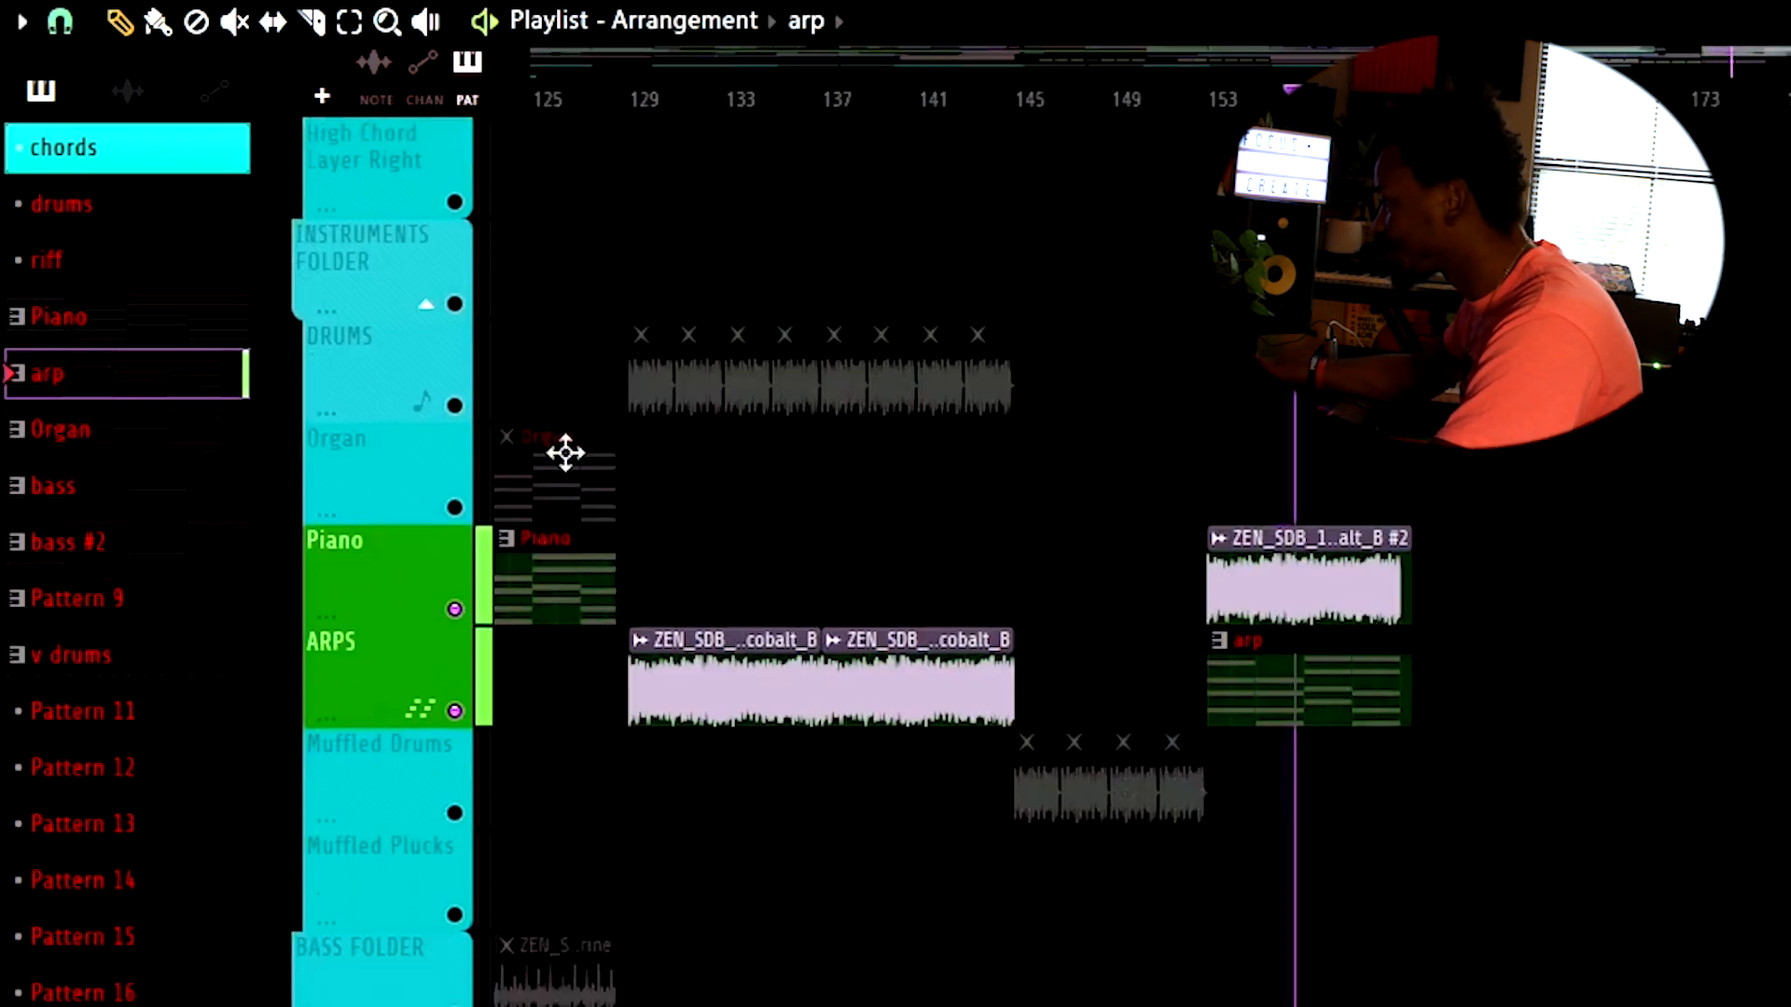
- Stop the playback and unmute all tracks of the arrangement
key(space)
right_click(456, 712)
click(455, 609)
right_click(455, 609)
right_click(455, 609)
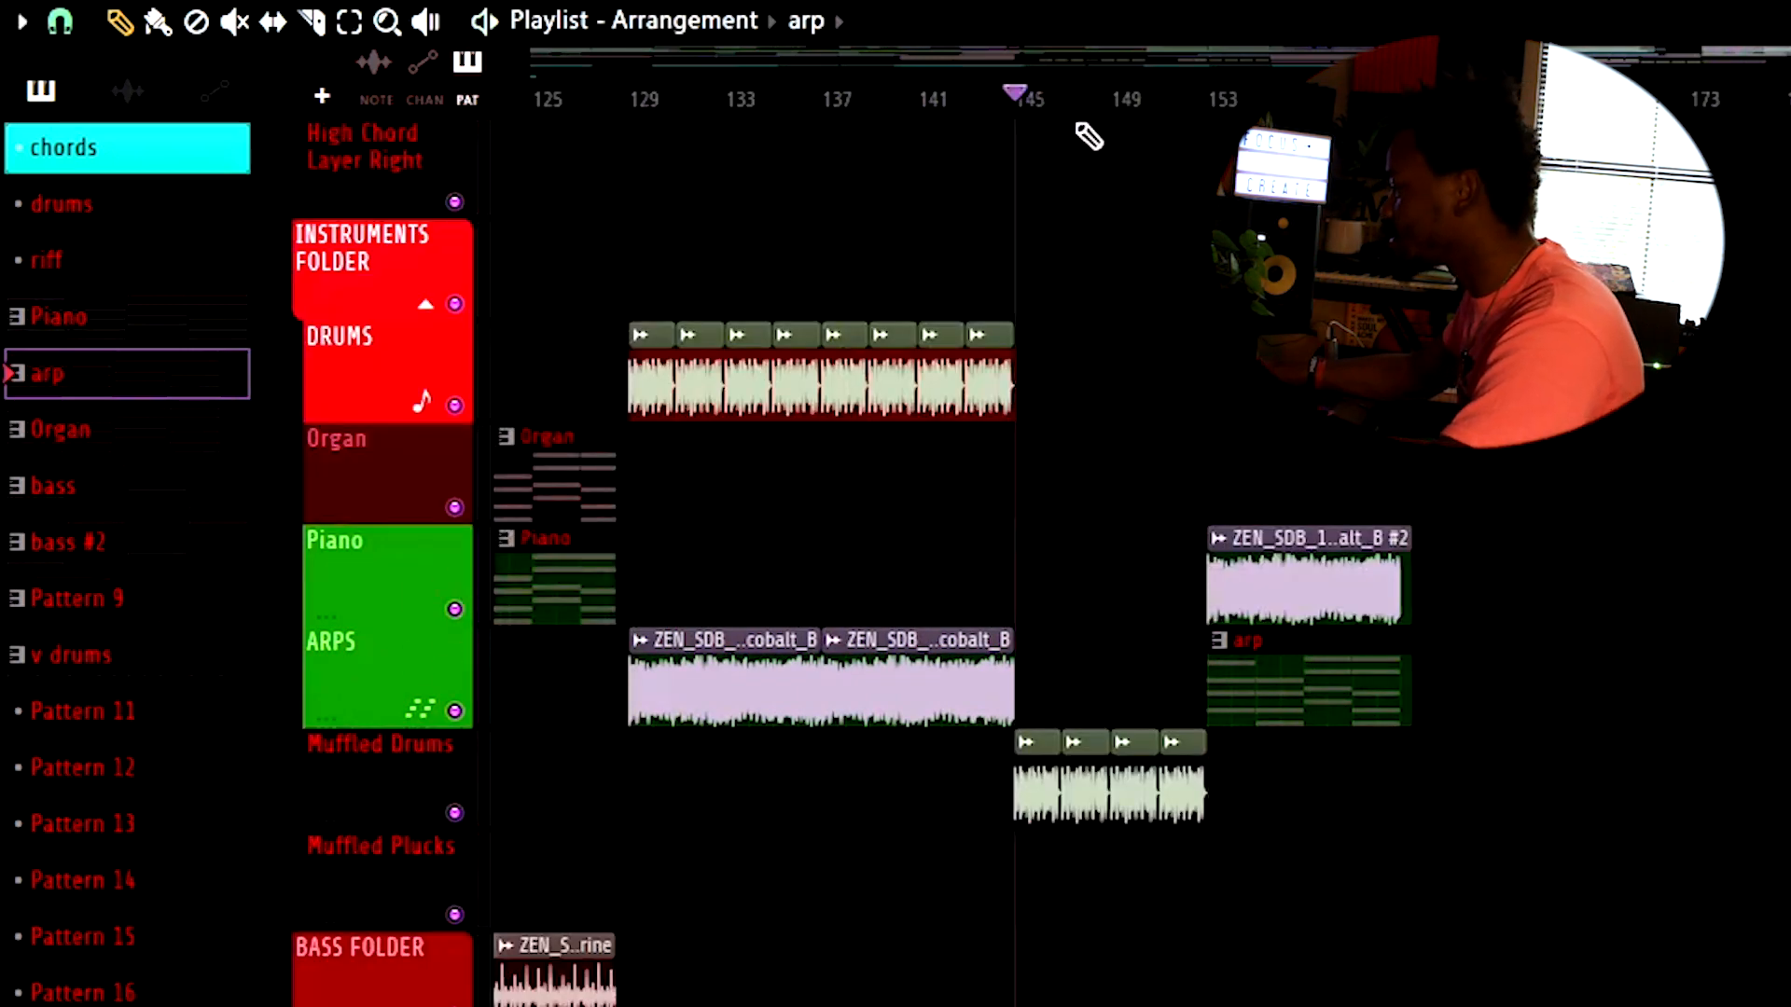
- Play the Muffled Drums section from around bar 145, examine the vocal and automation tracks around it, and stop the playback
key(space)
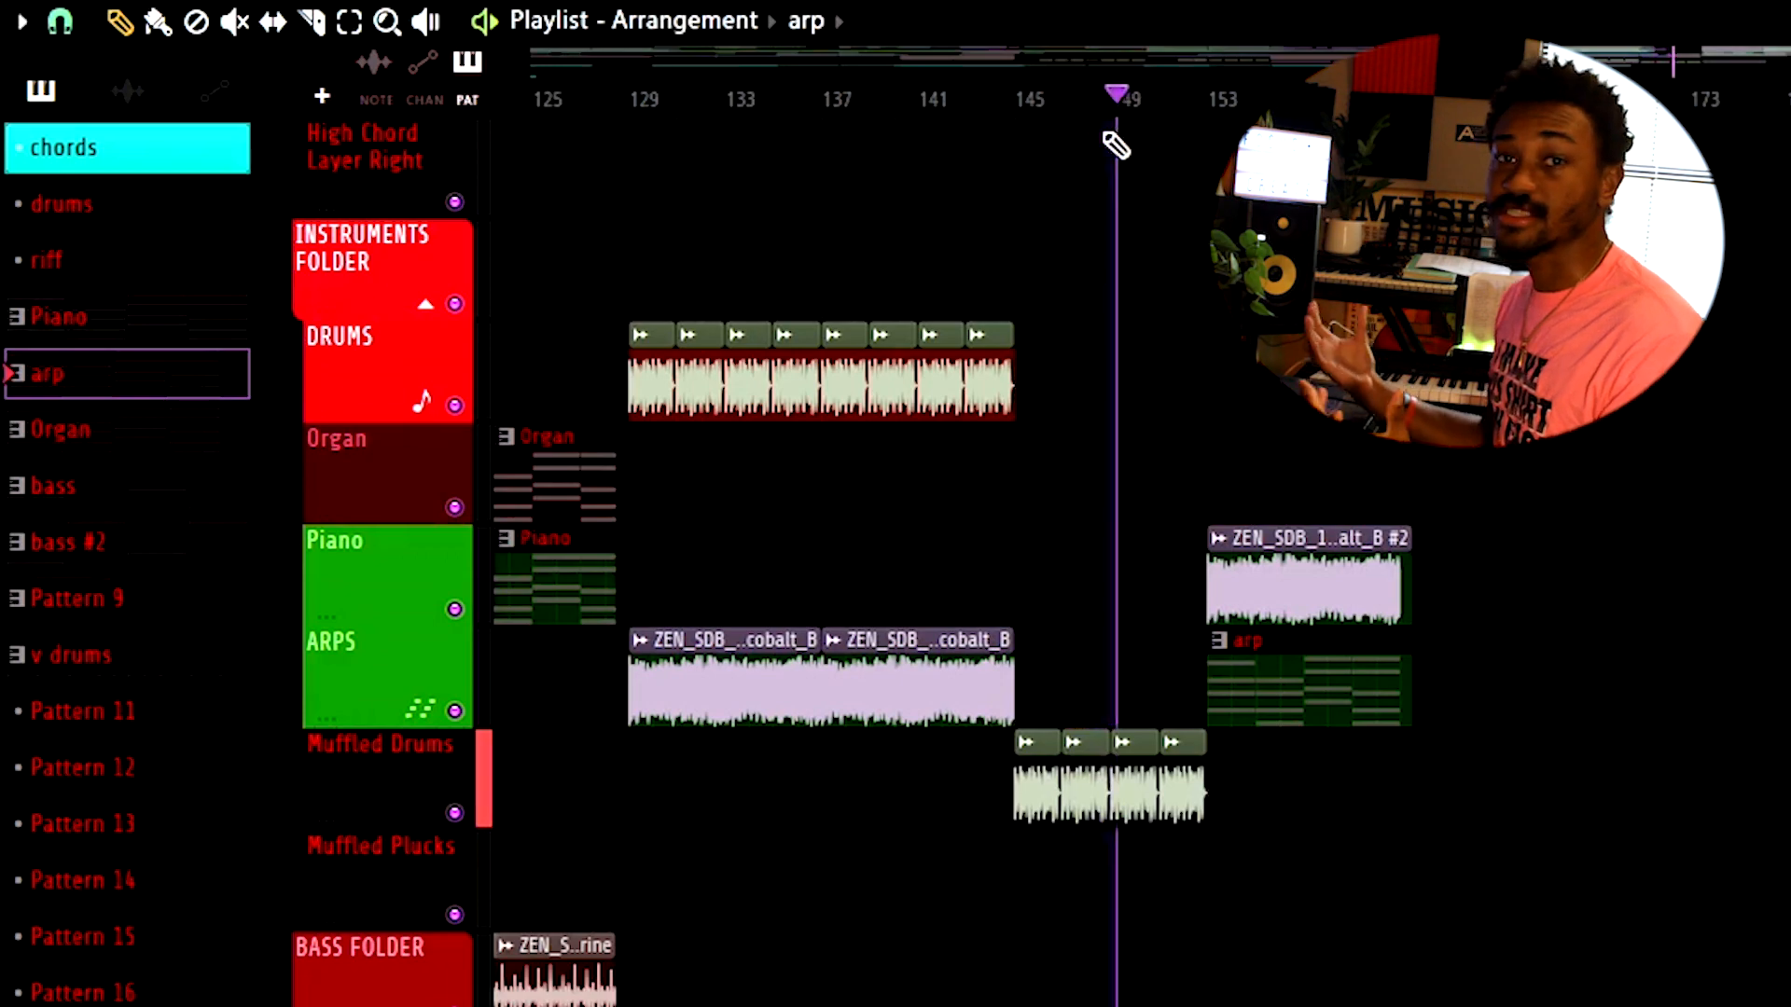
scroll(1116, 147, up, 8)
scroll(1116, 146, up, 11)
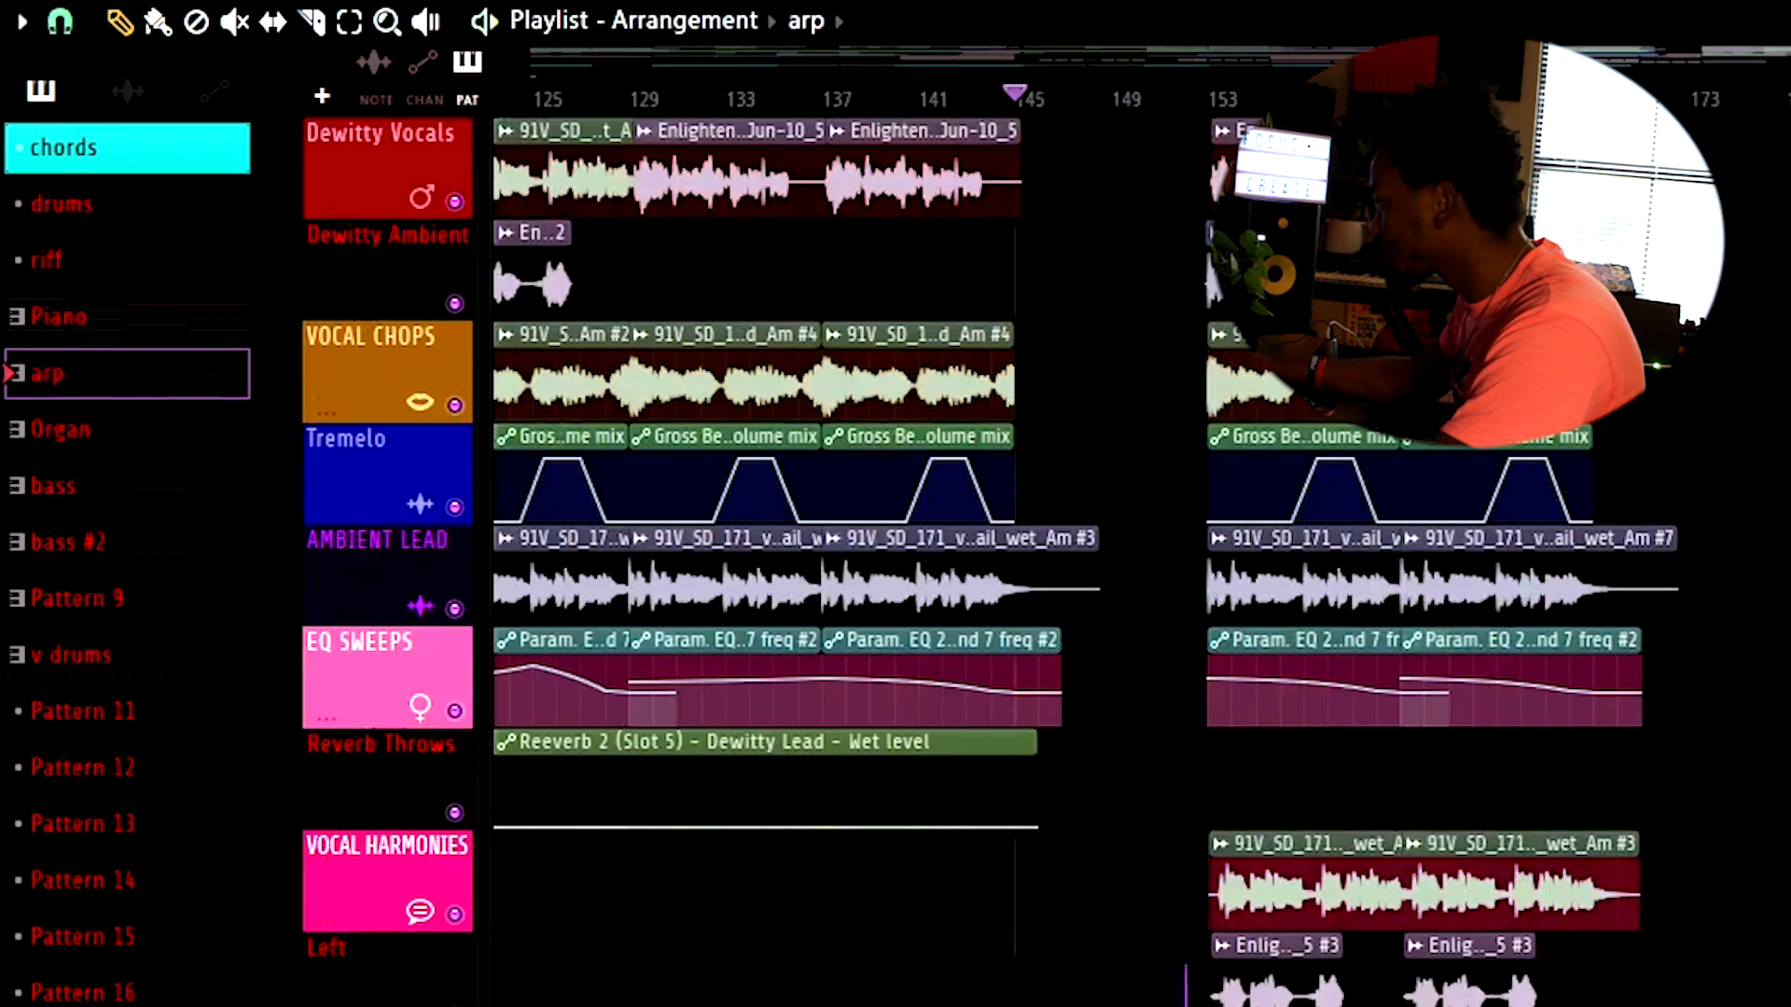
key(space)
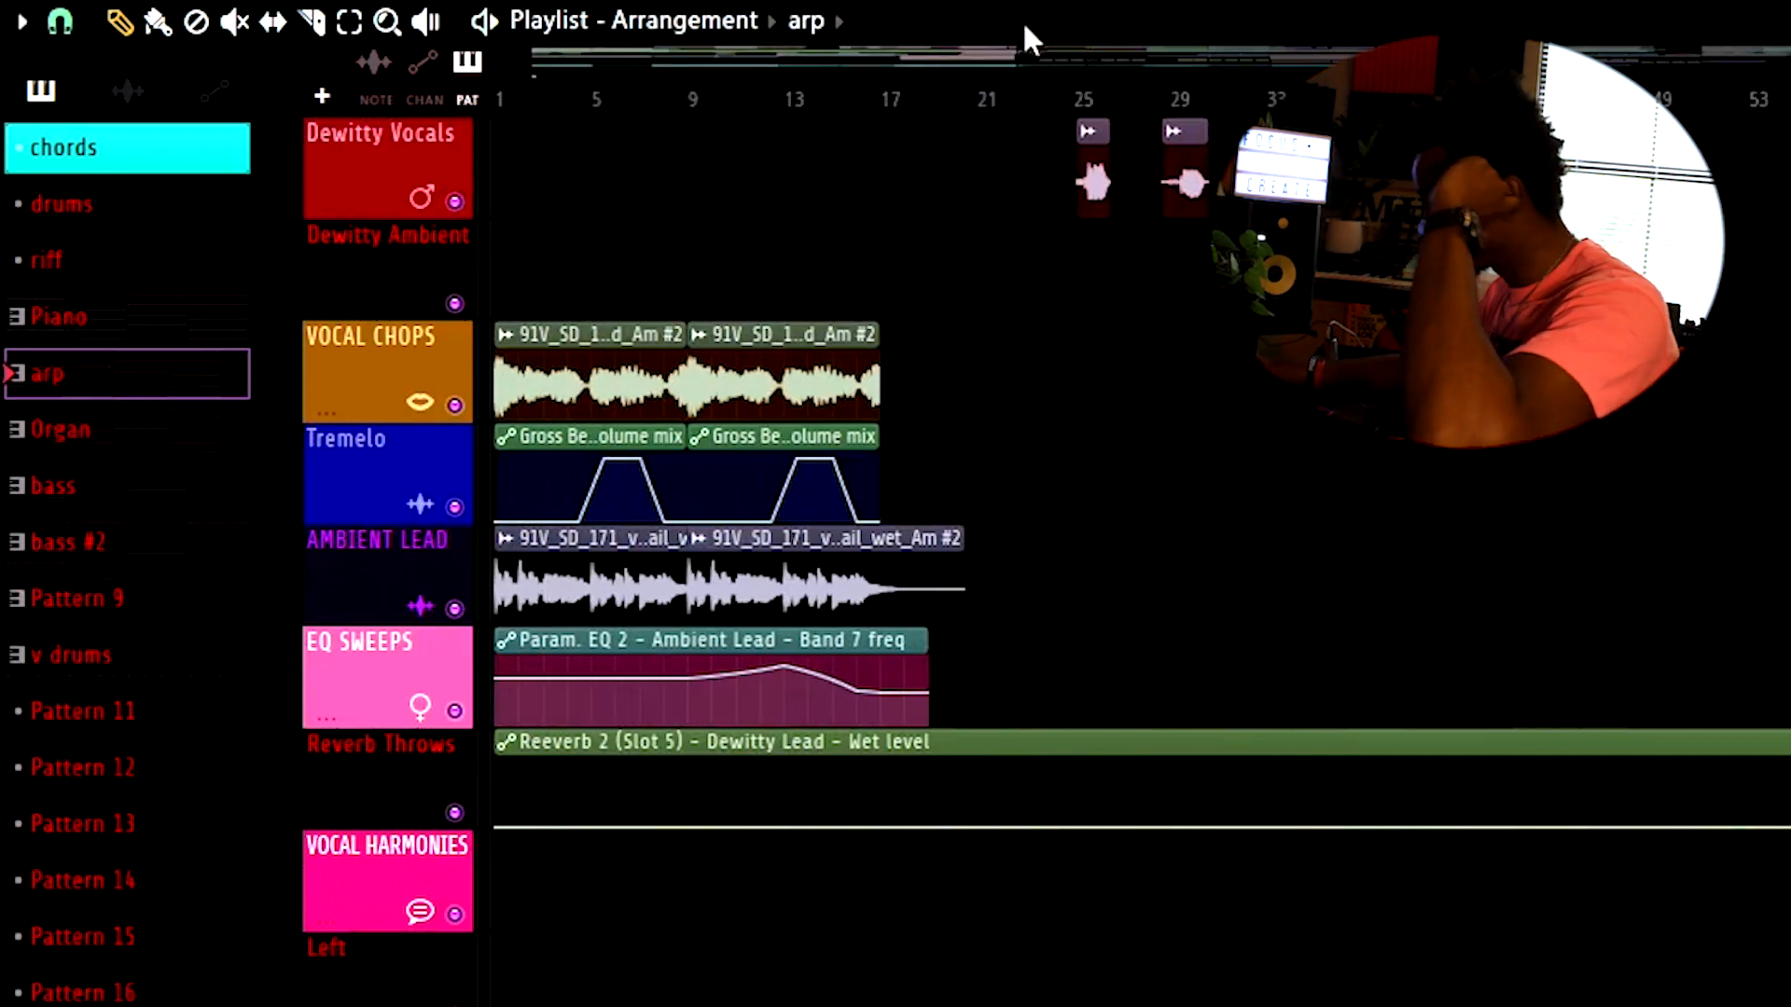
drag(1019, 53, 1493, 54)
- Open the mixer and inspect the RECORDING, DRUMSET, DRUM LAYER and DRUM BUS tracks' effect slots
key(F9)
scroll(256, 322, up, 4)
click(108, 327)
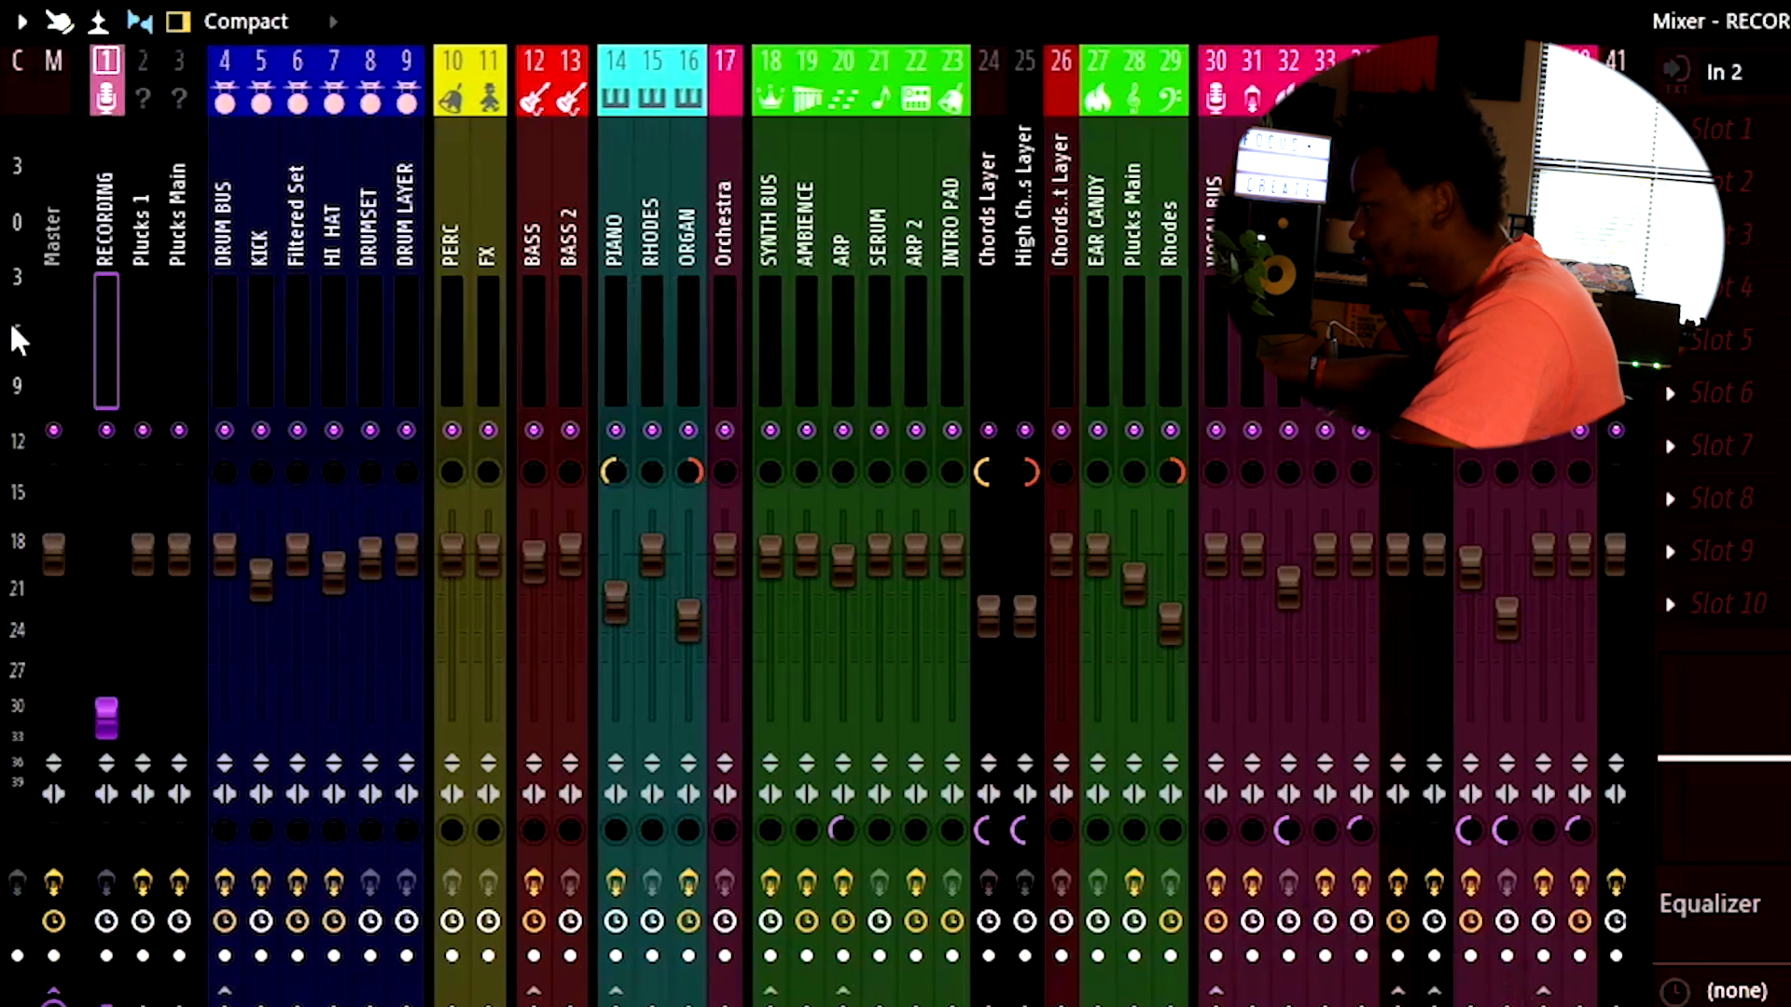
click(376, 343)
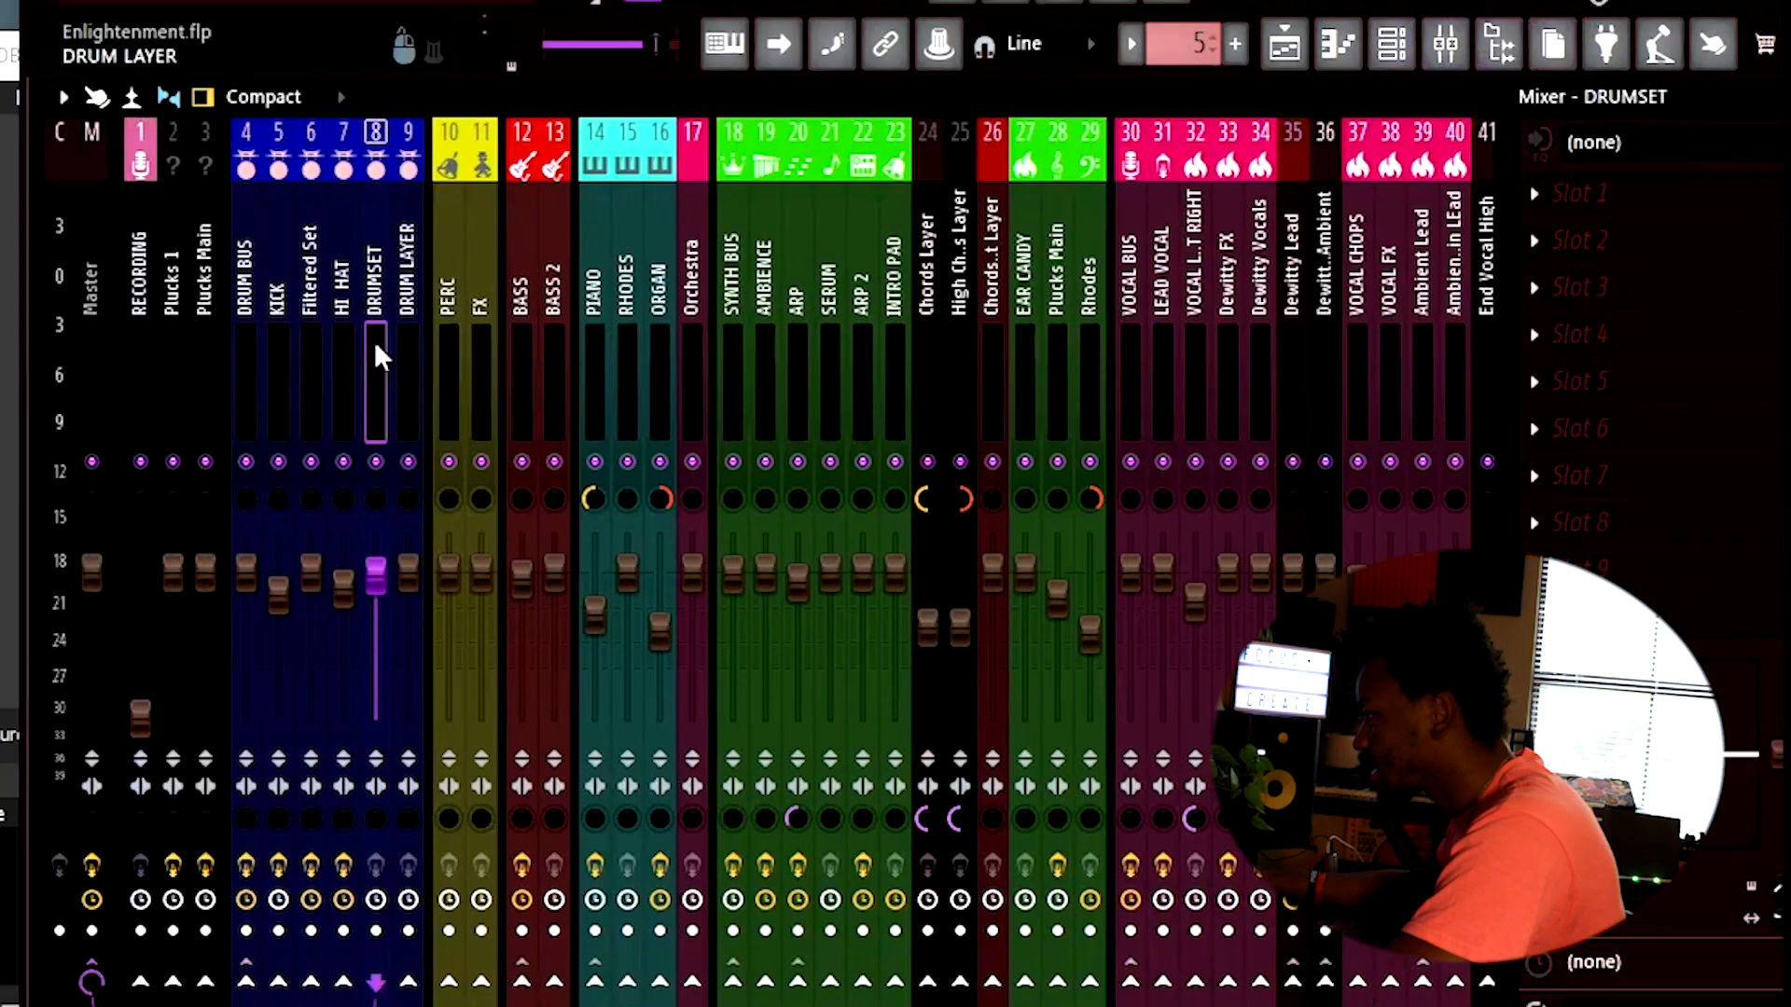
click(405, 344)
click(257, 339)
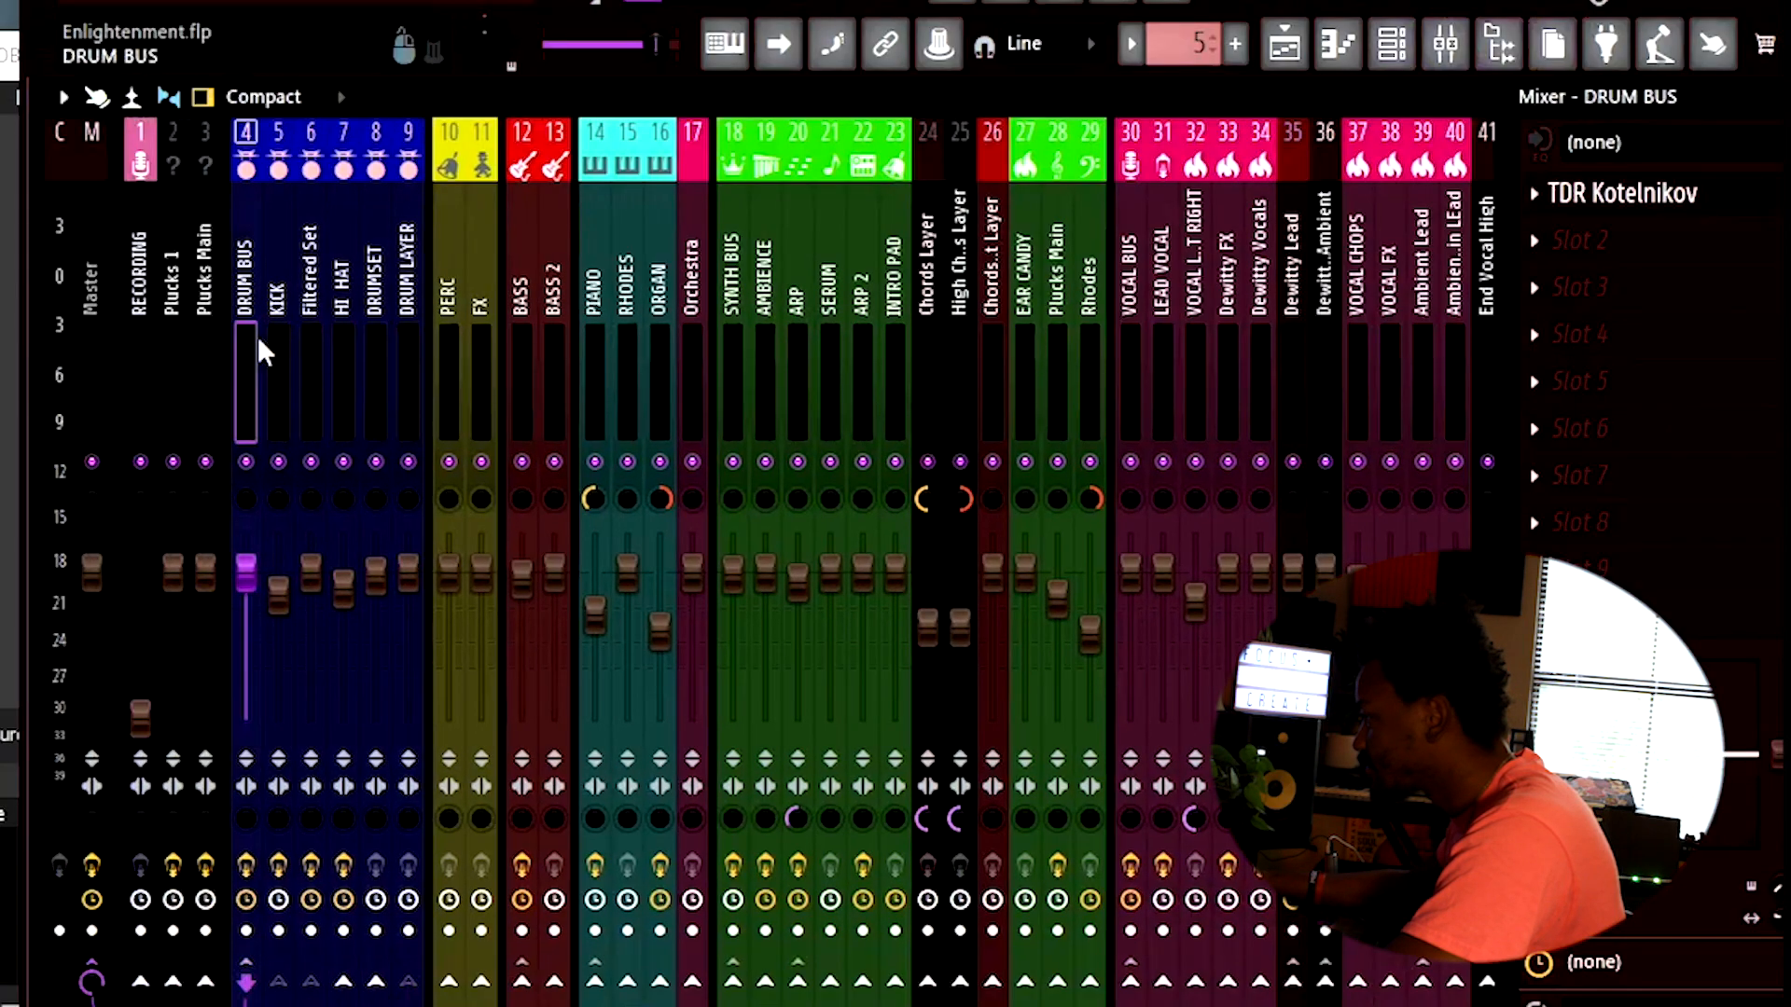
- Examine the BASS mixer track's Fruity Blood Overdrive, Fruity Limiter and Fruity parametric EQ 2 effects
click(529, 318)
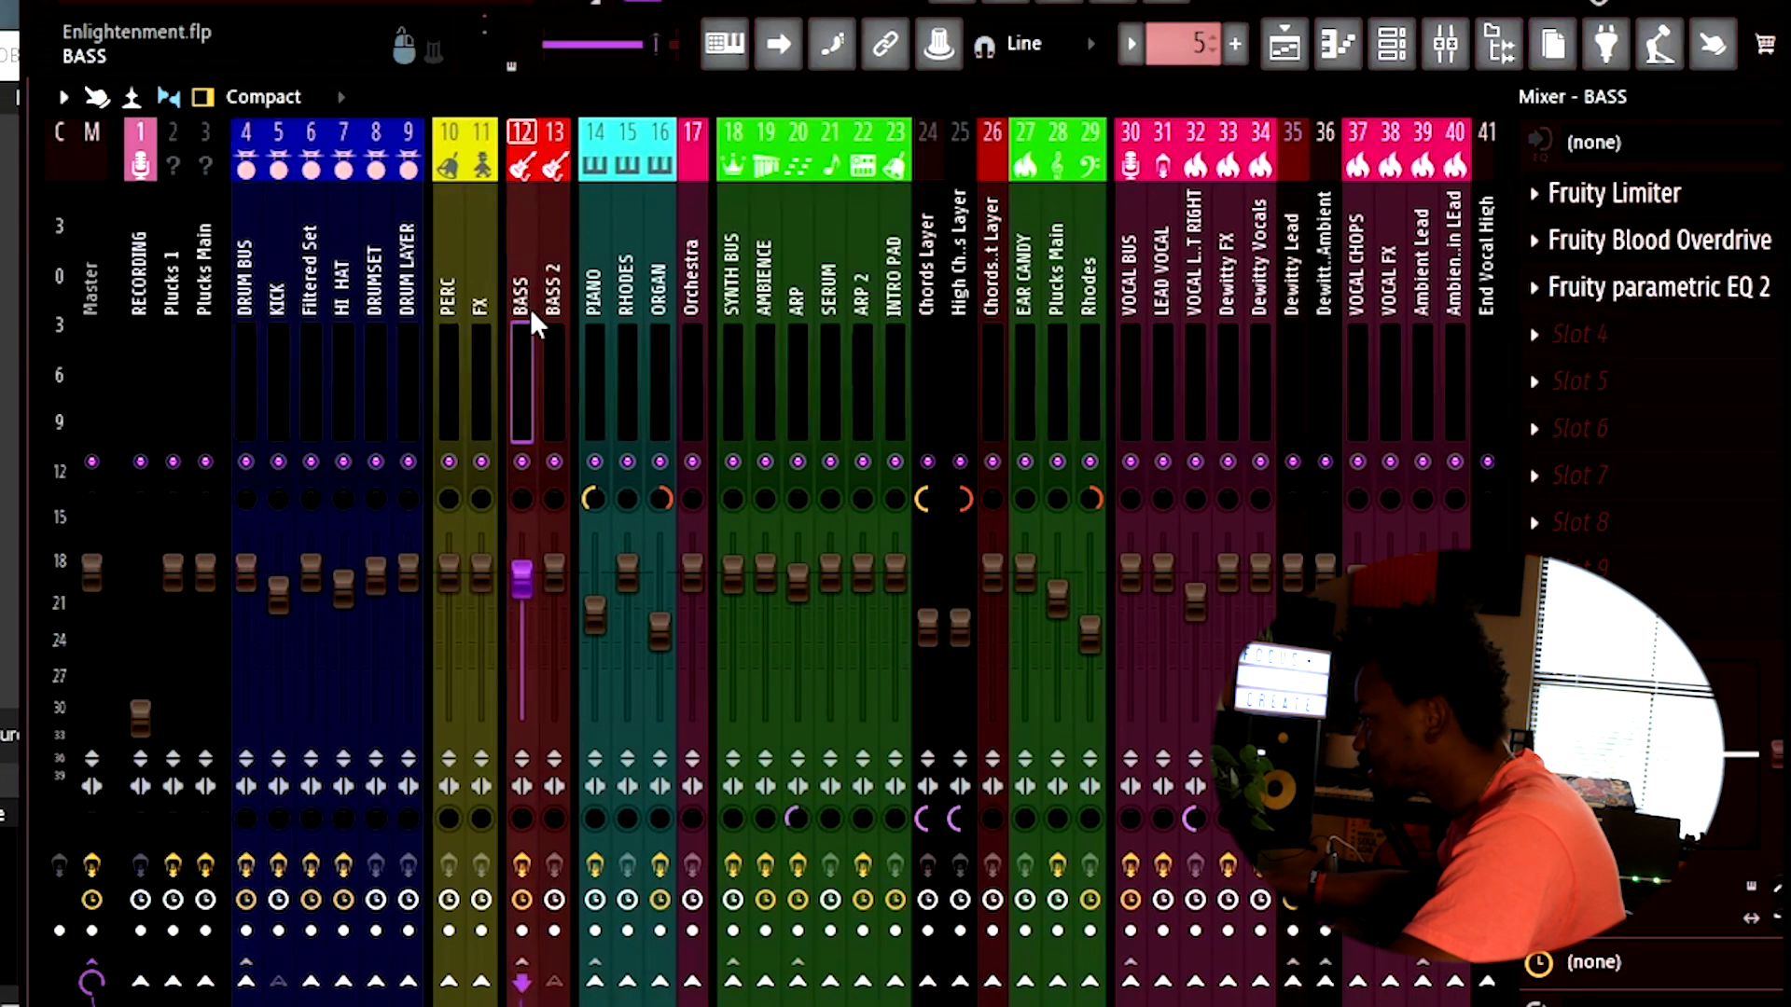
click(1719, 244)
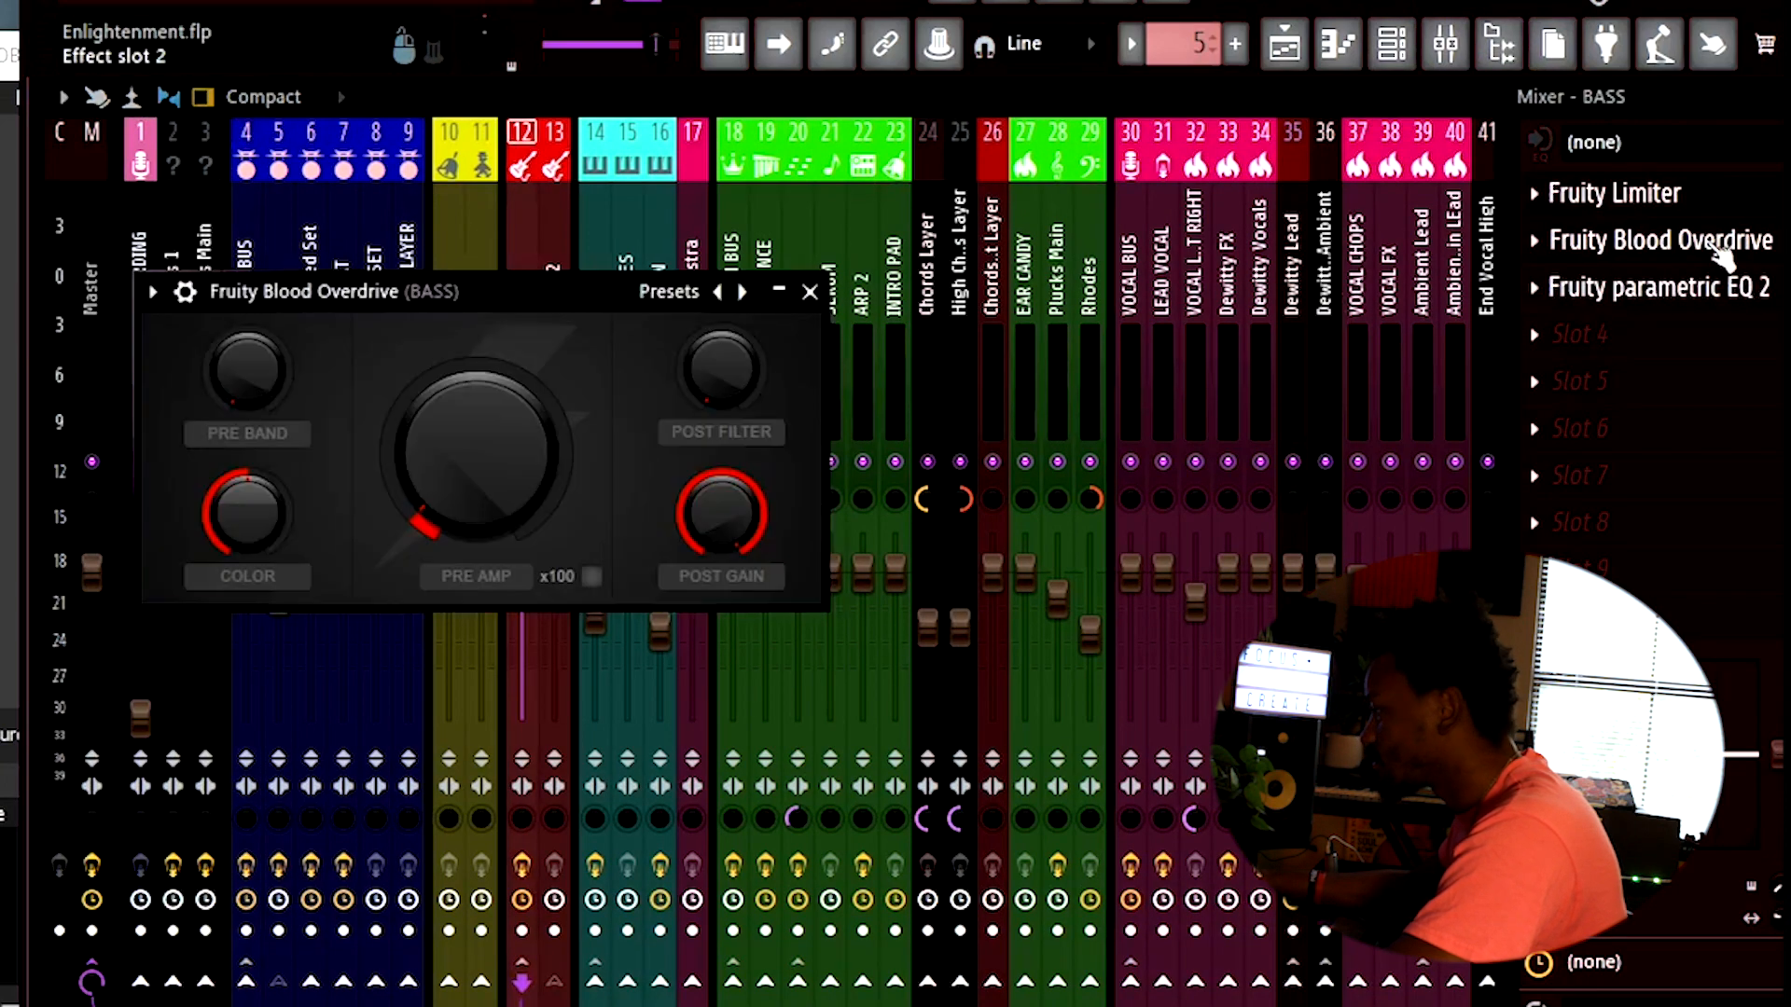
click(1631, 207)
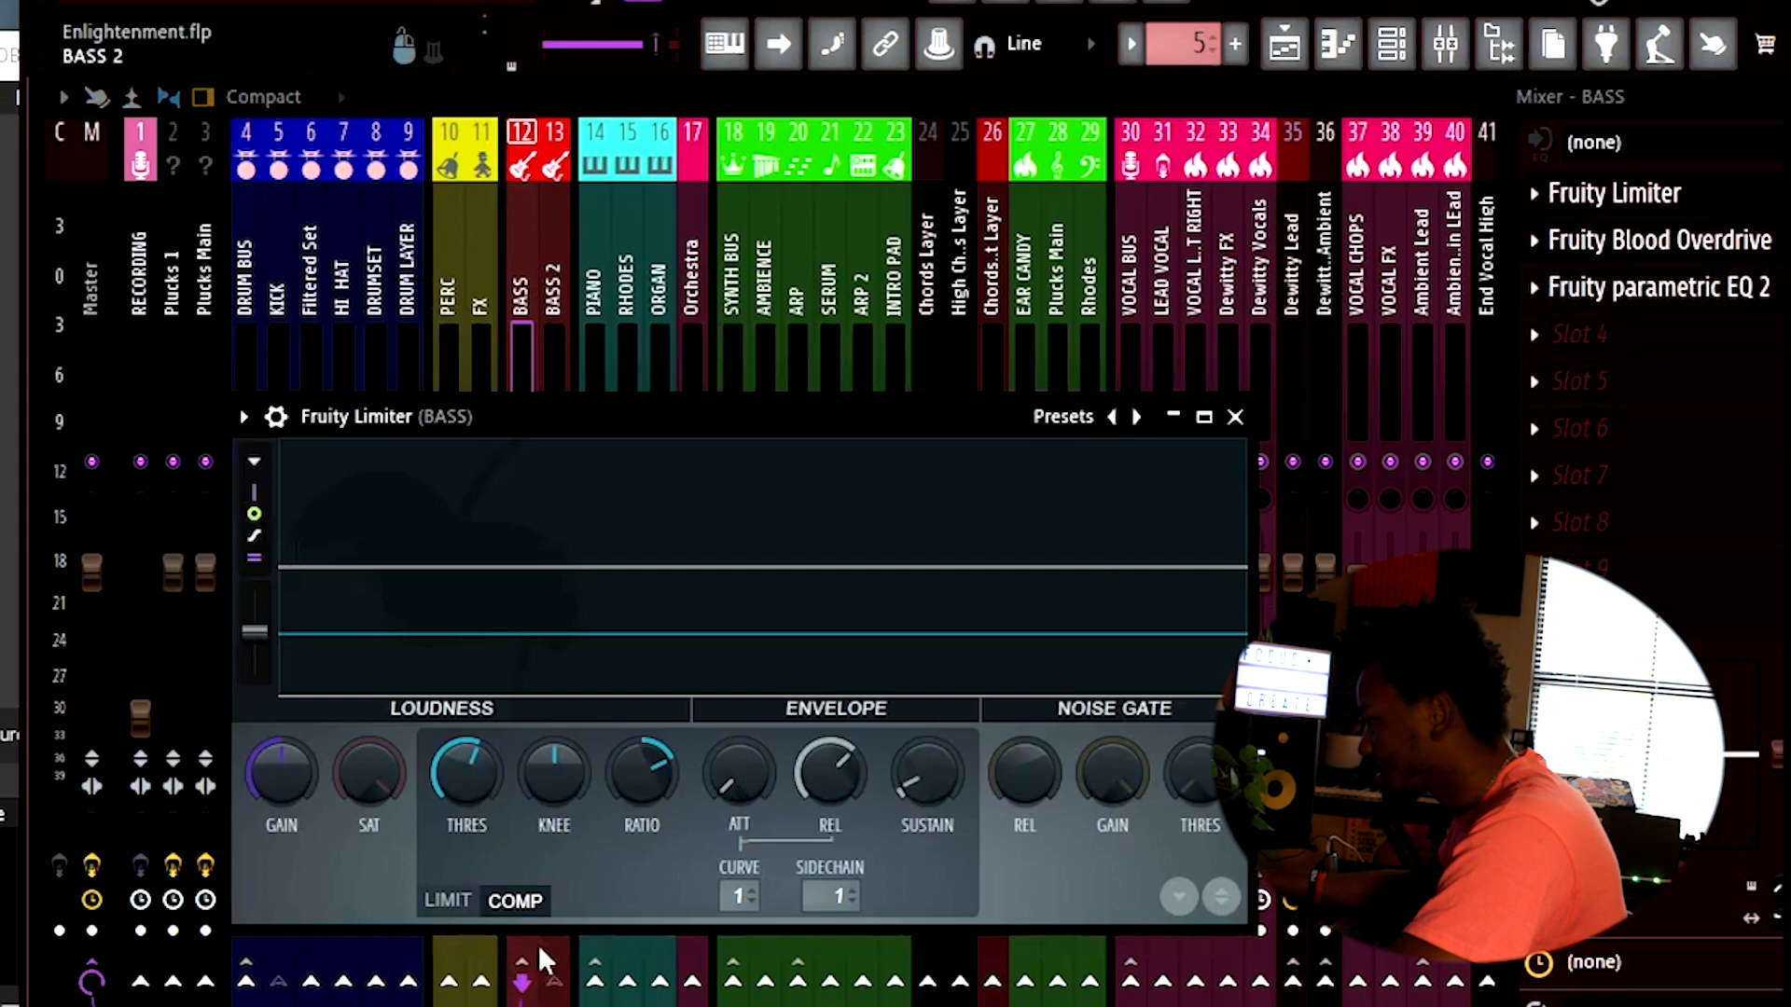
click(1623, 287)
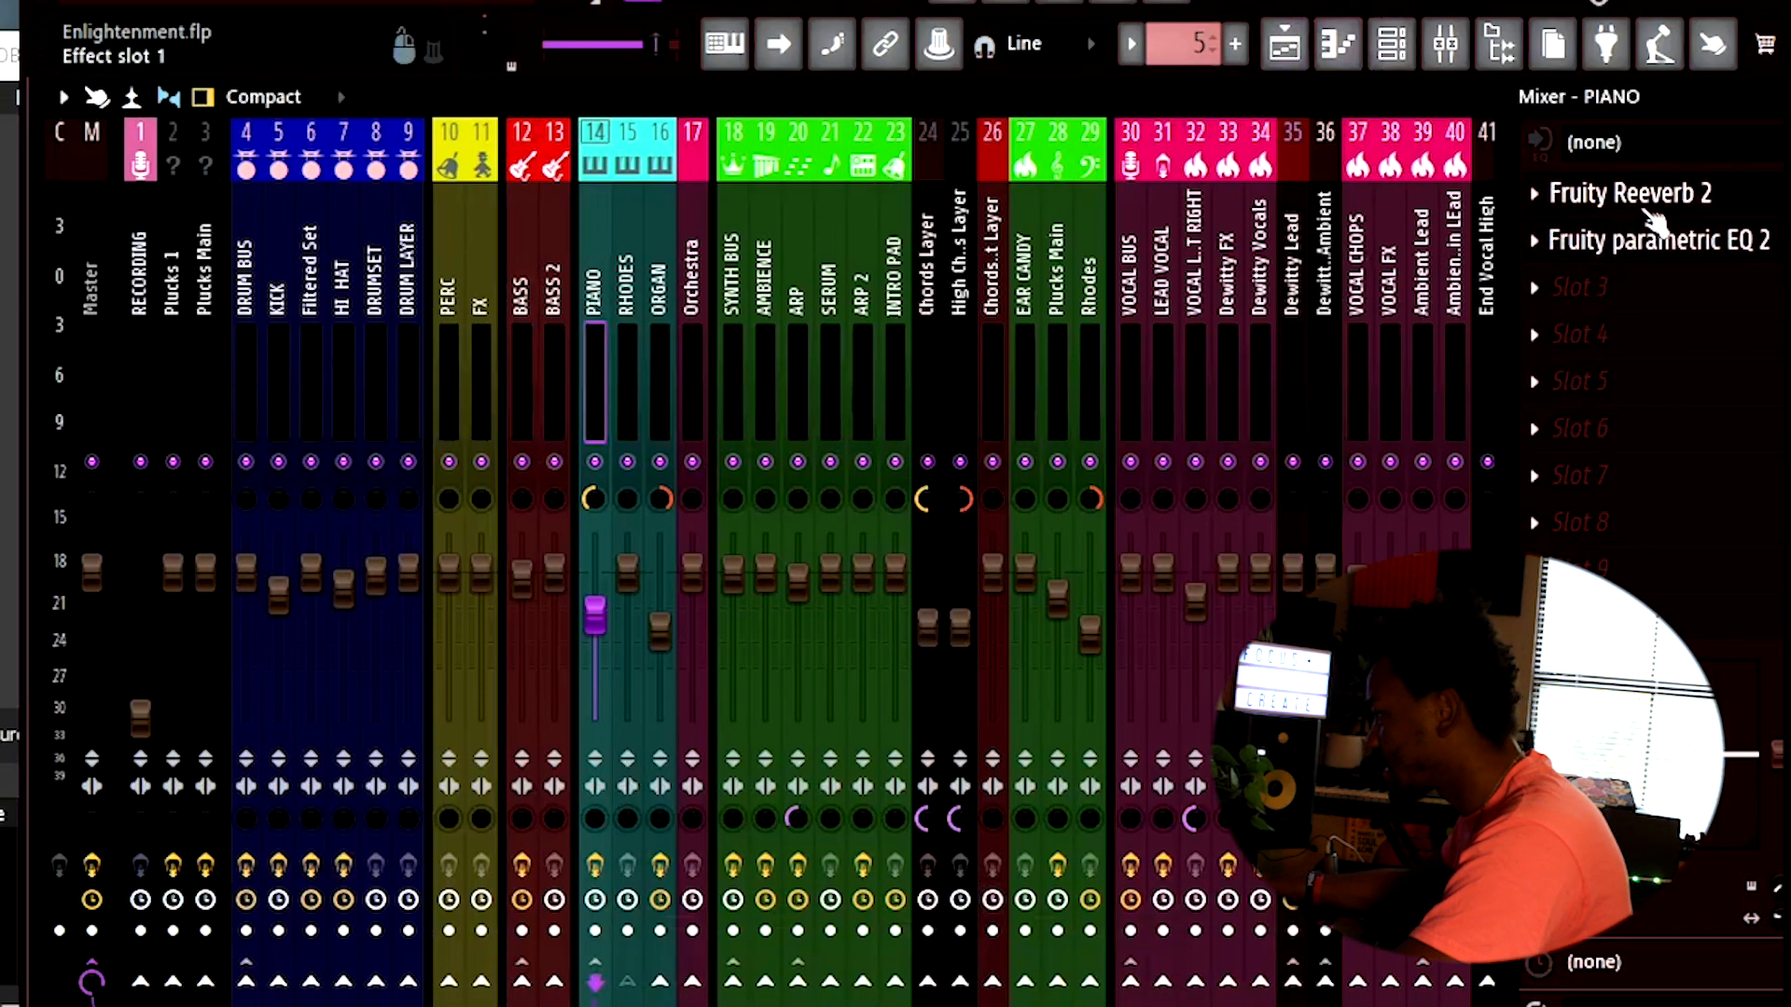
- View the PIANO track's Fruity Reeverb 2, and inspect the effect slots of the two chord layer tracks and mixer track 35
click(1646, 203)
click(1162, 501)
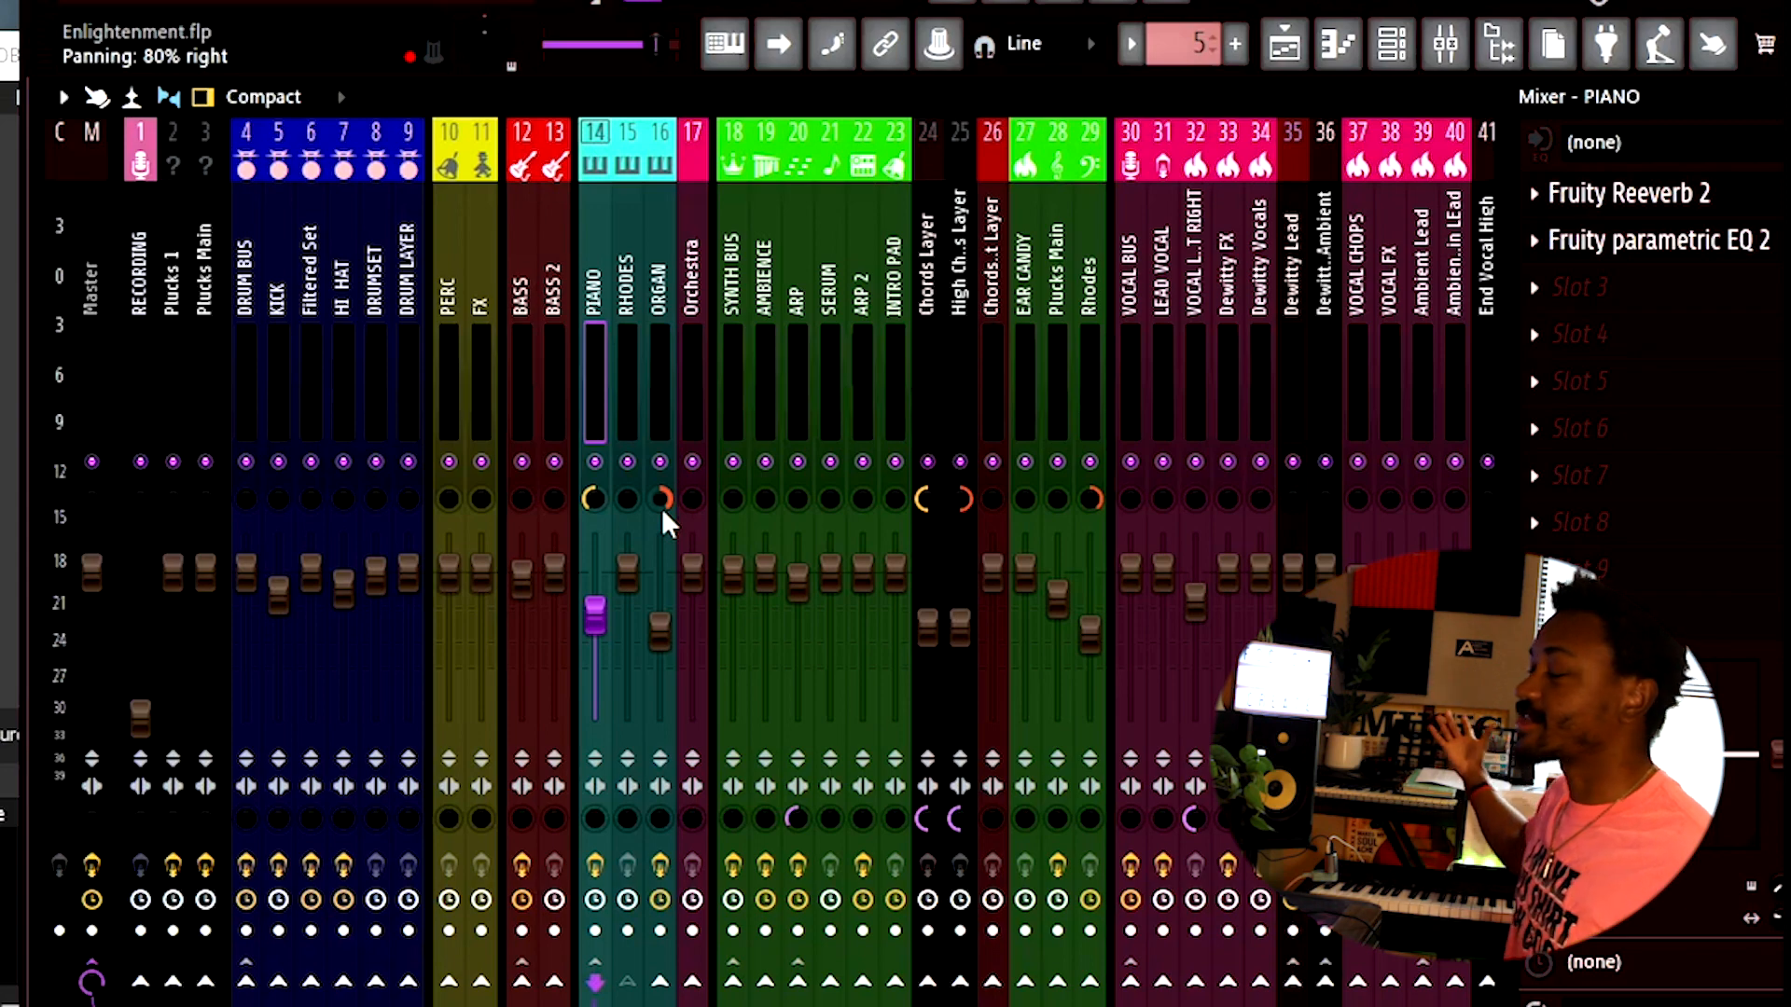
click(923, 268)
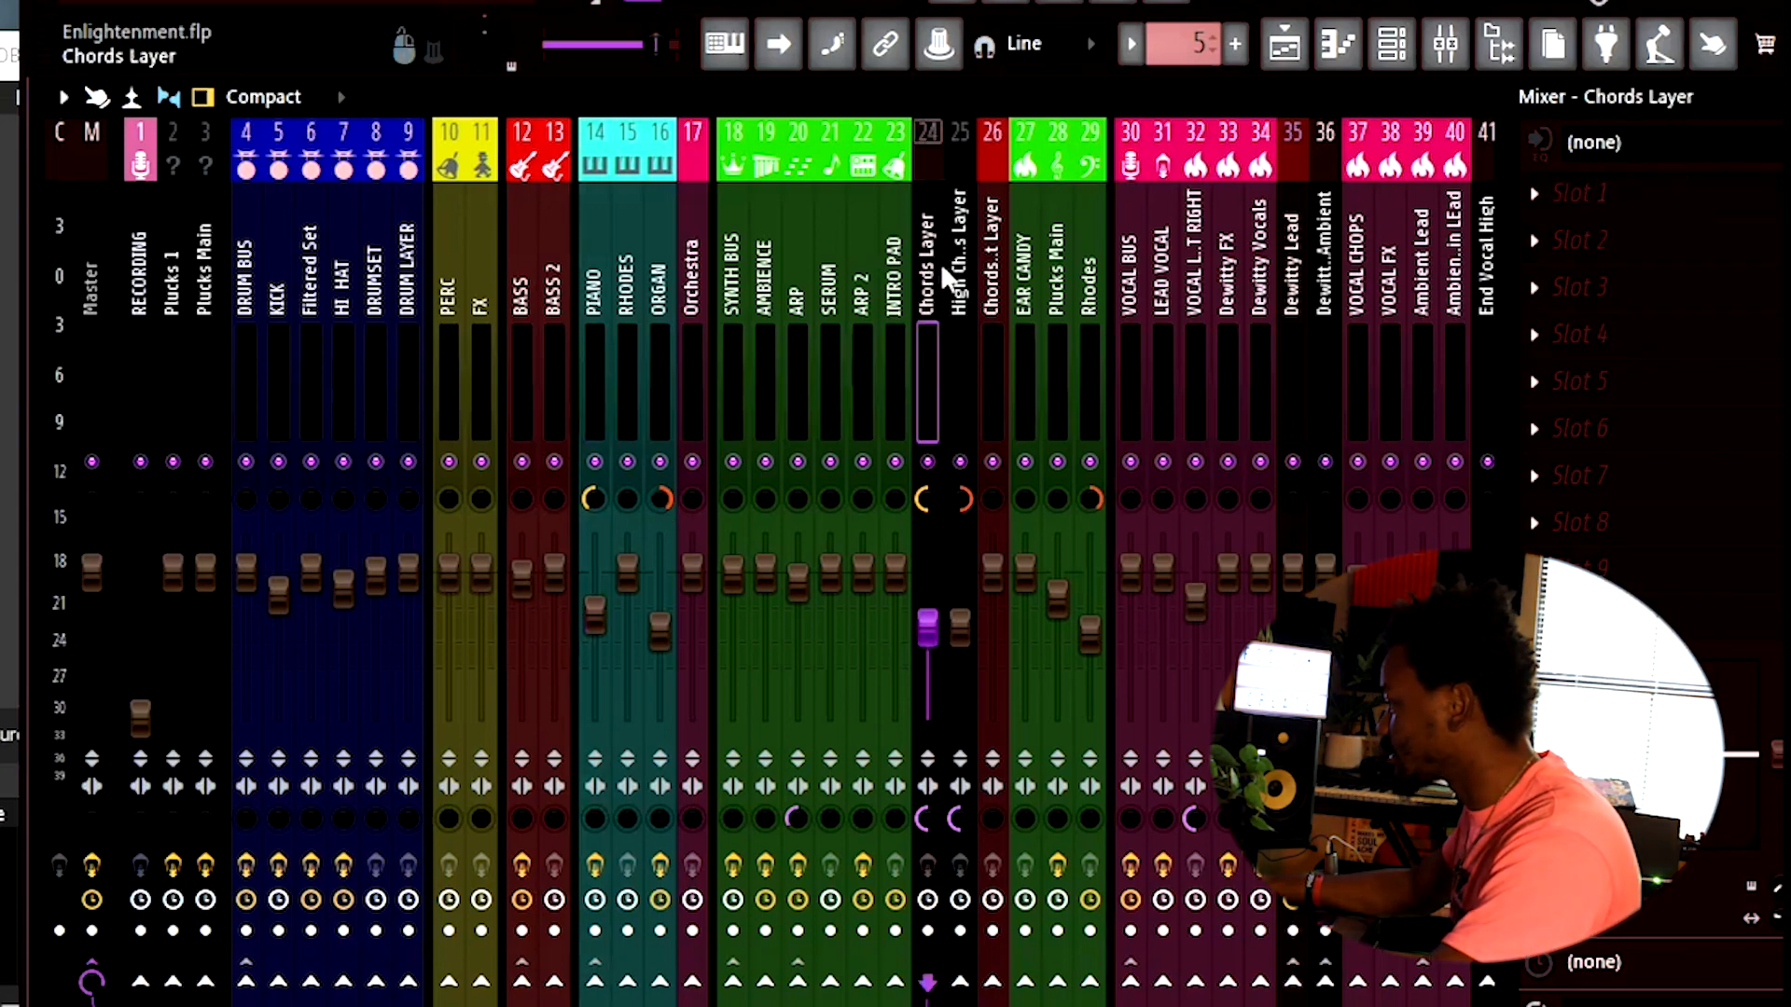
click(955, 273)
click(1289, 313)
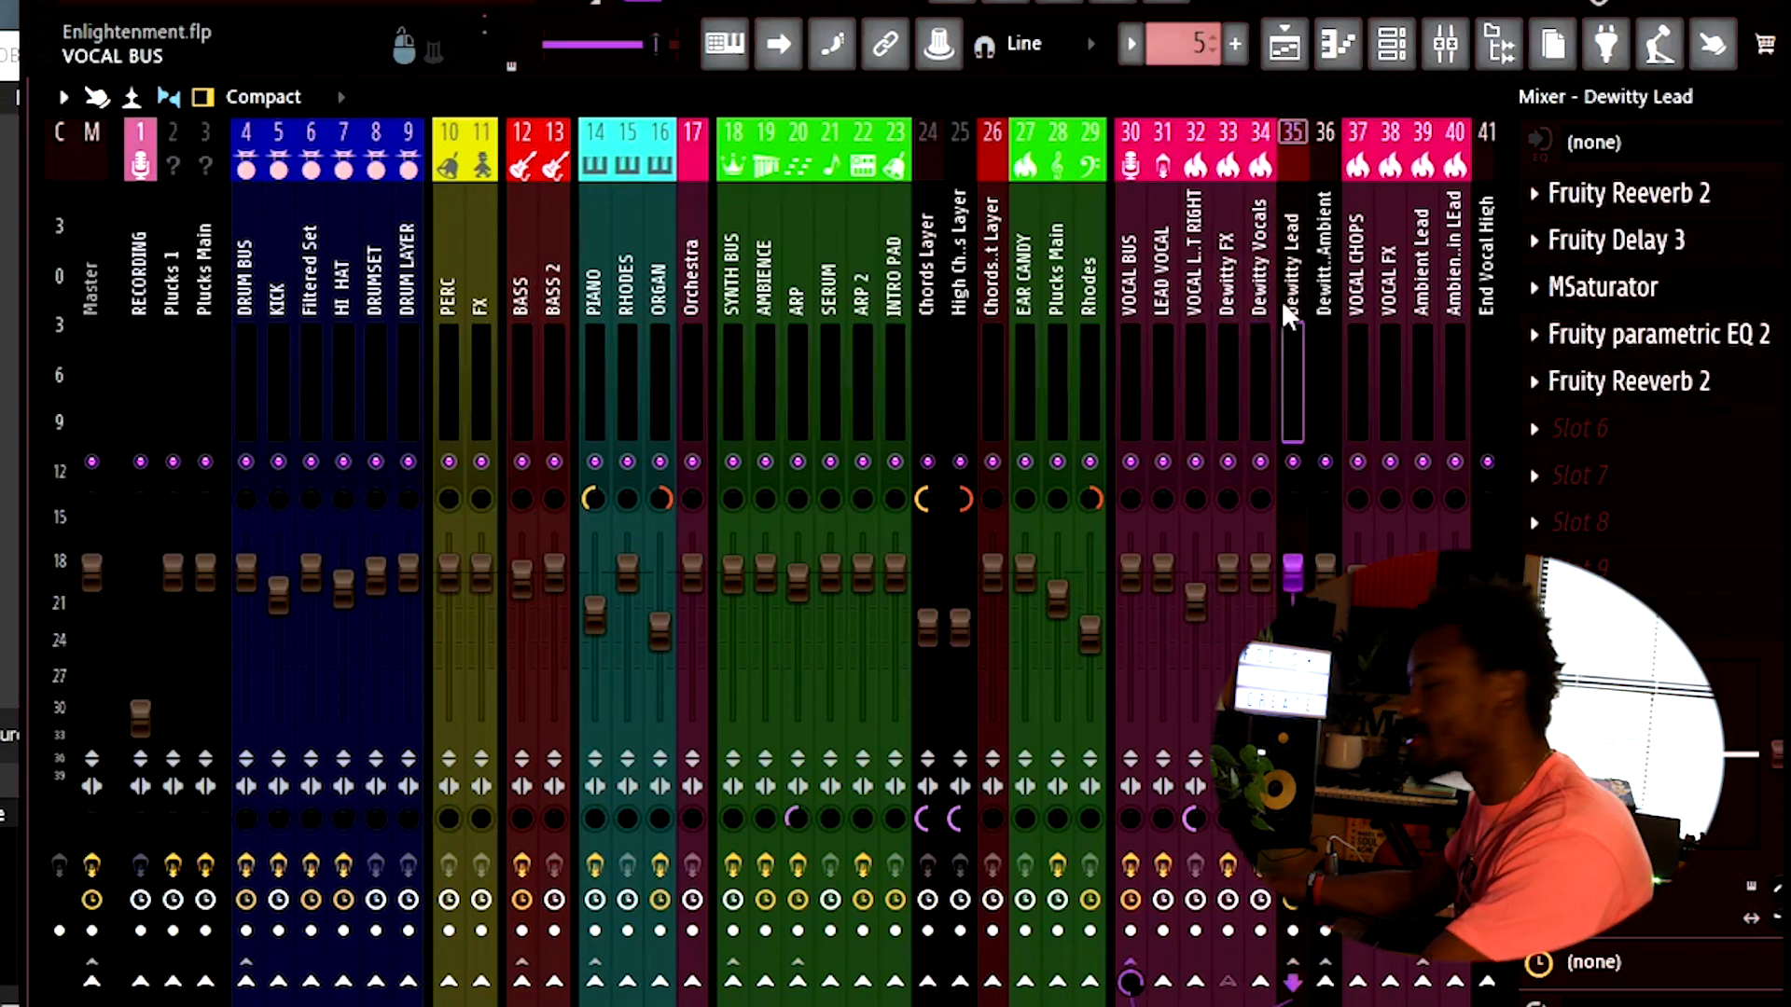